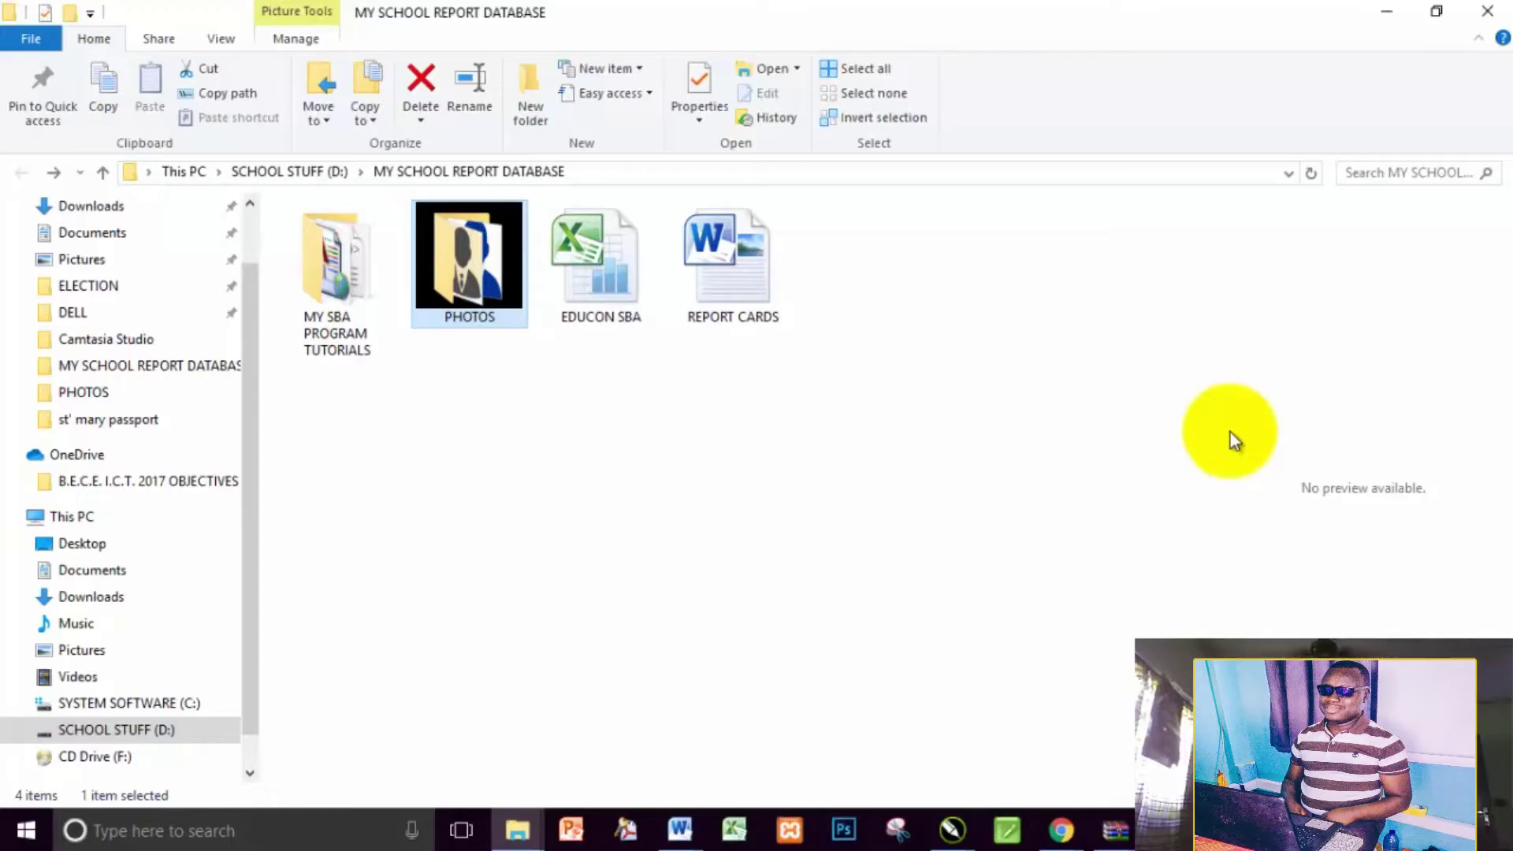
Open the EDUCON SBA workbook in Excel
left_click(707, 464)
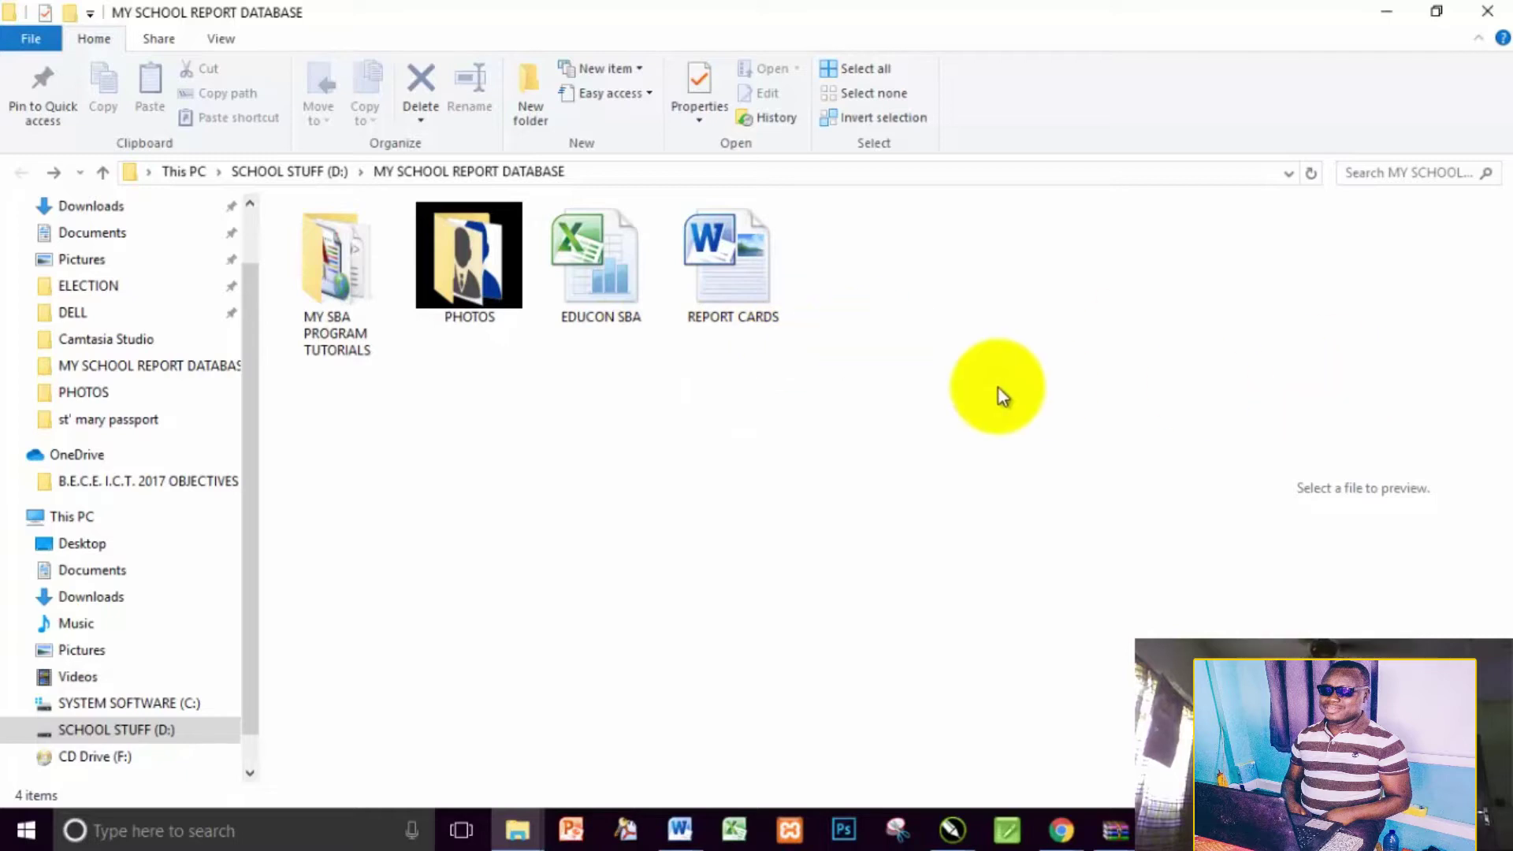
left_click(650, 287)
left_click(709, 276)
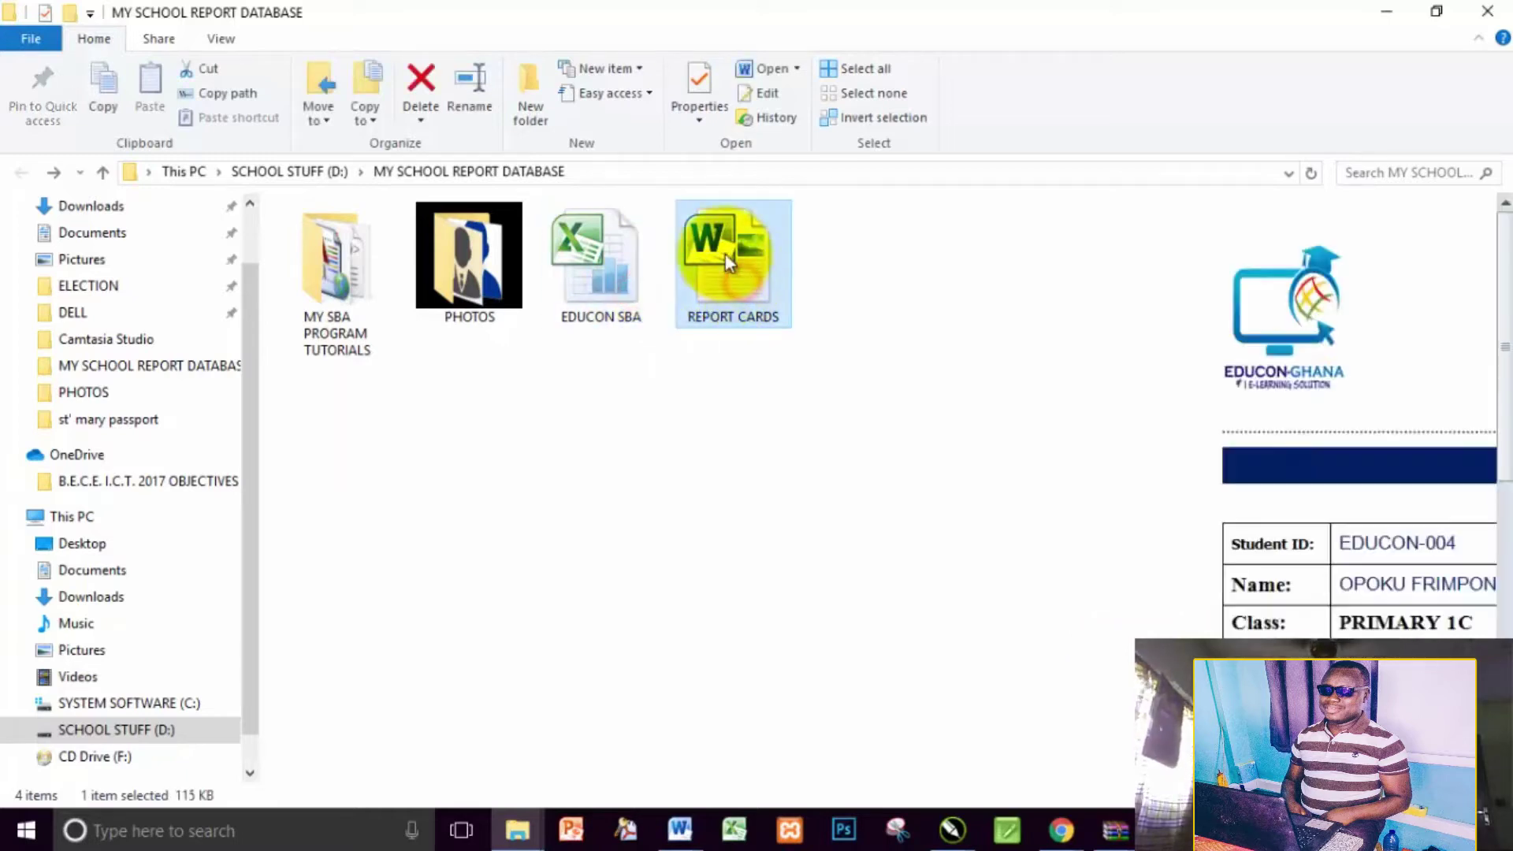
left_click(542, 281)
left_click(575, 282)
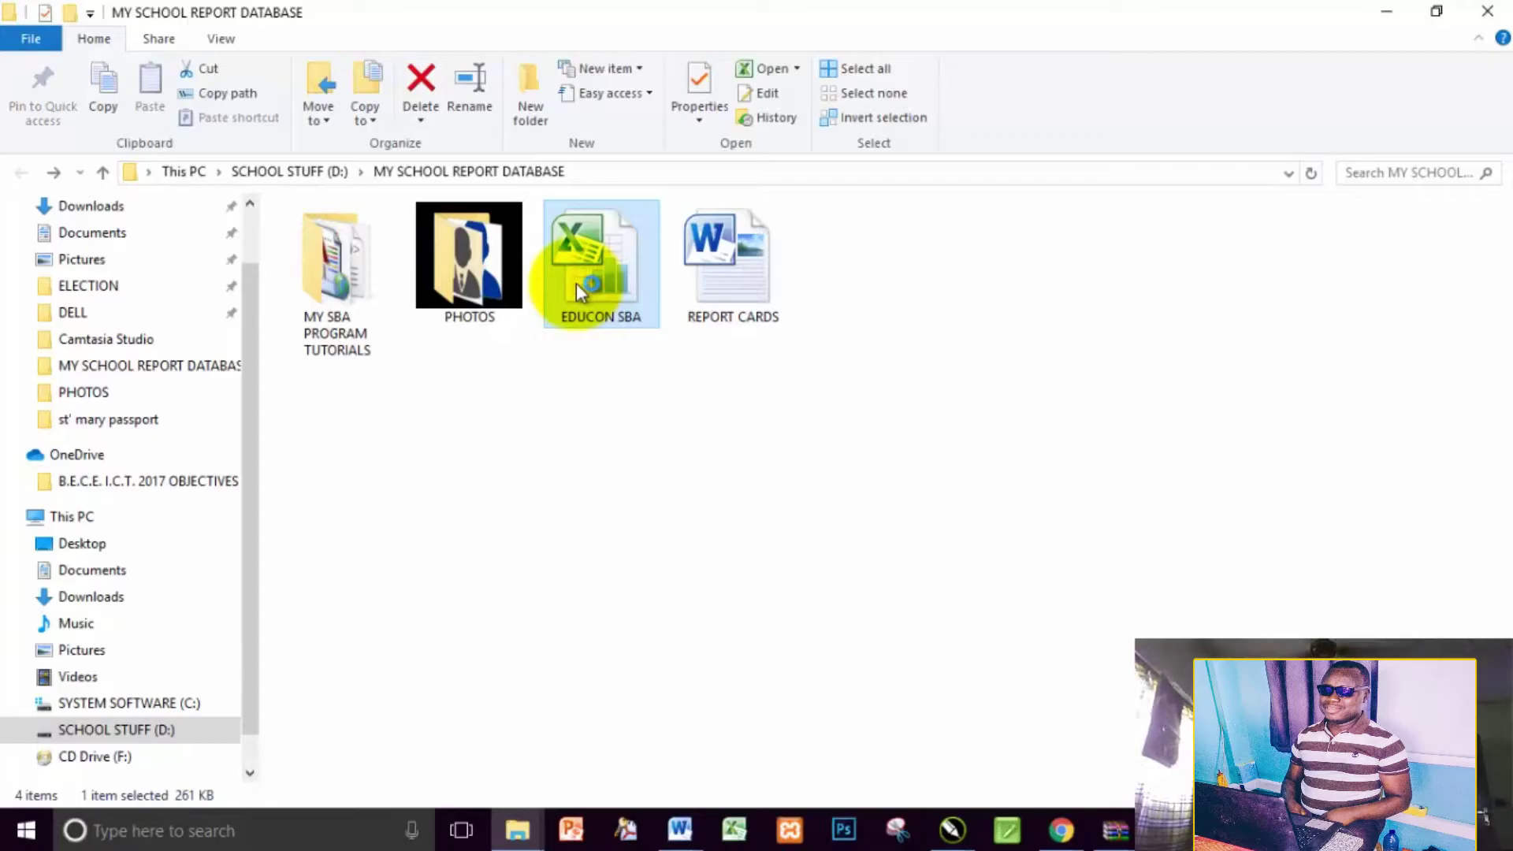
double_click(575, 282)
left_click(578, 371)
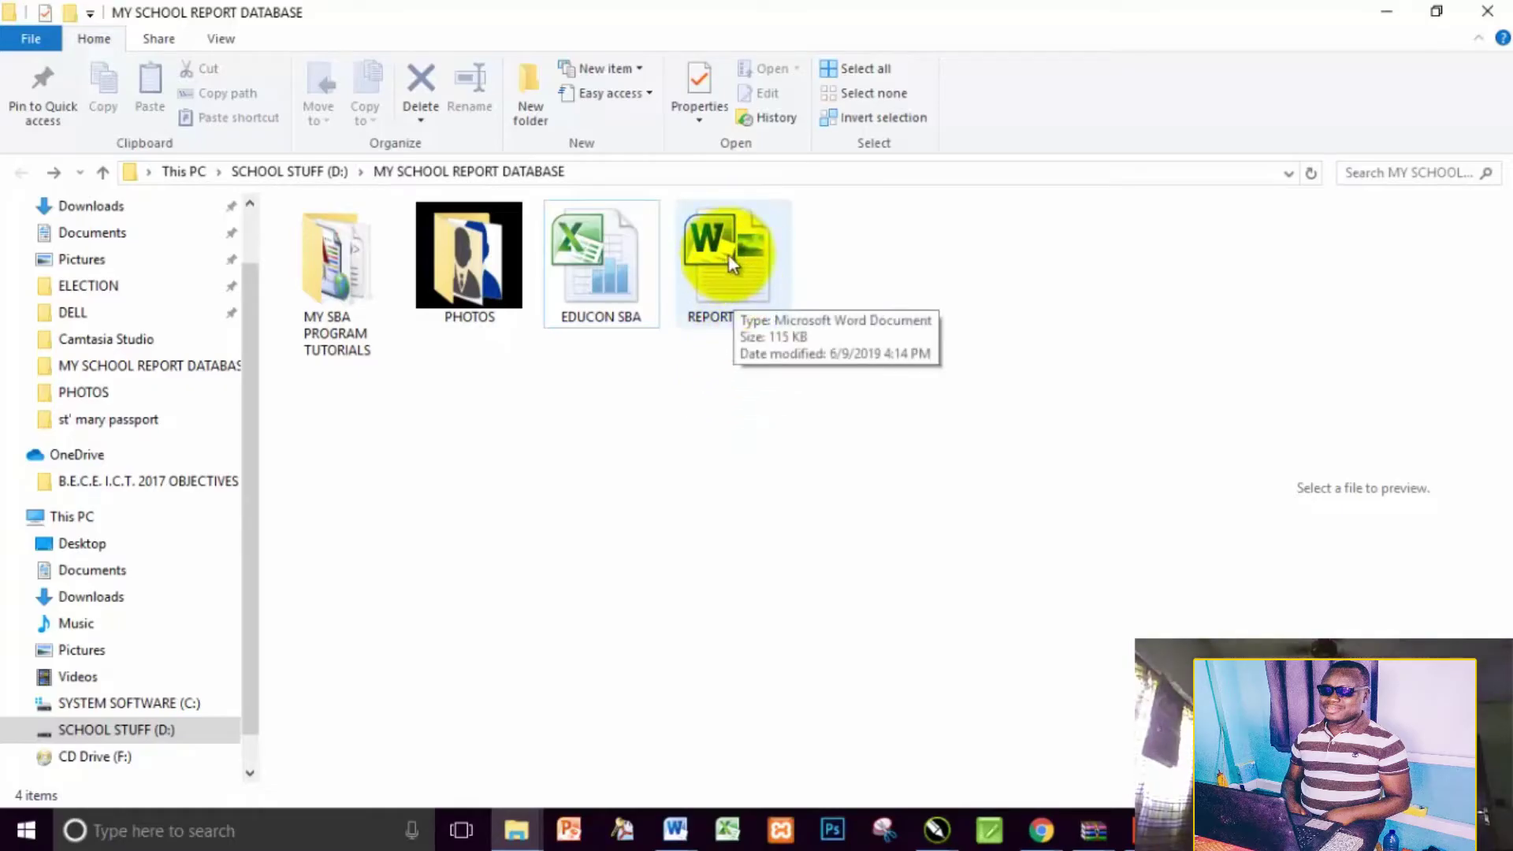
left_click(613, 264)
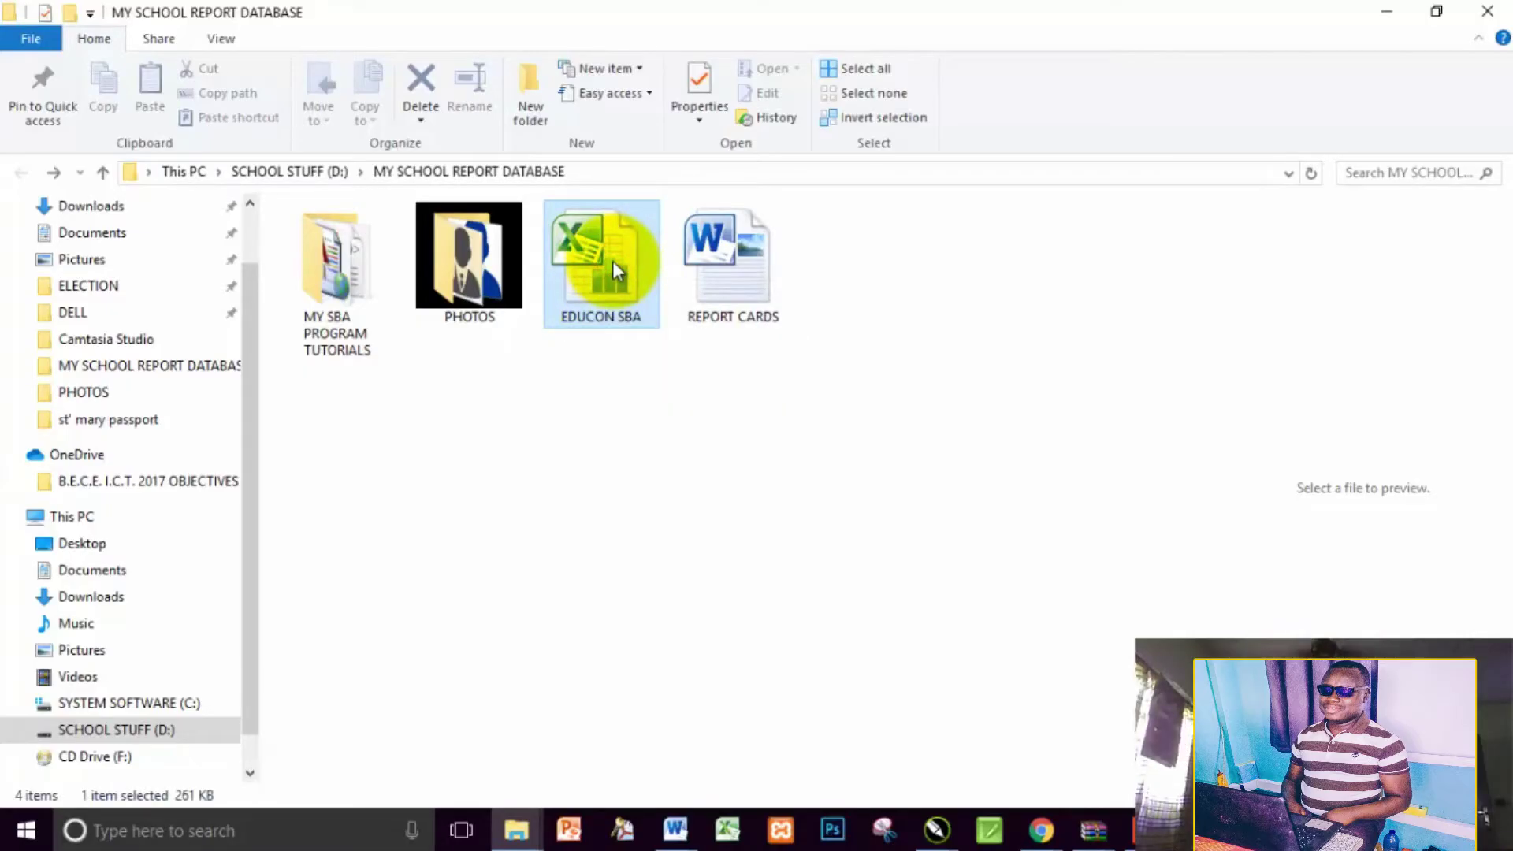
left_click(602, 372)
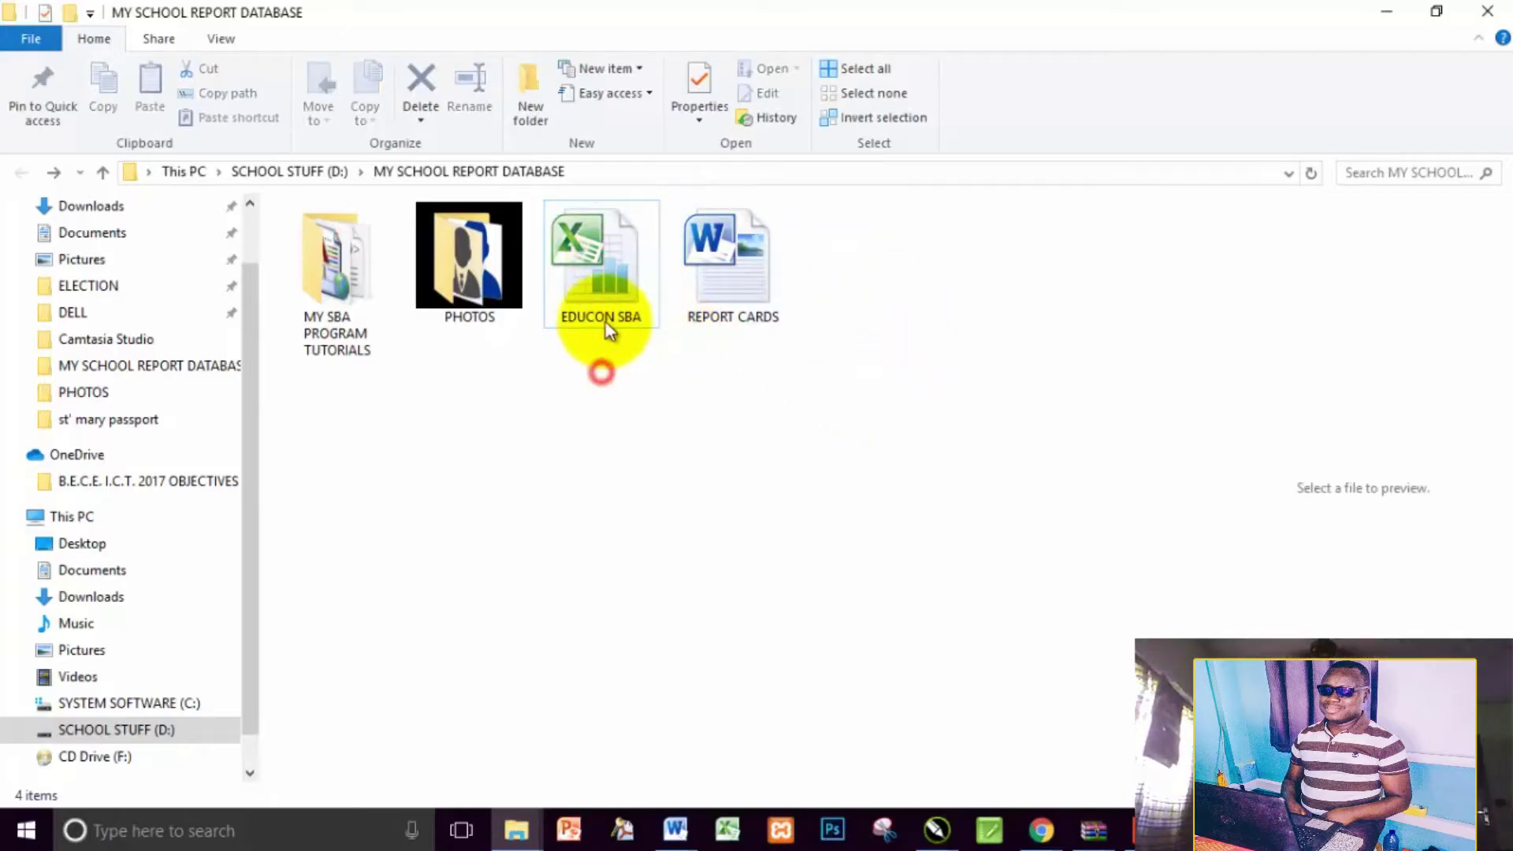
left_click(628, 283)
double_click(627, 276)
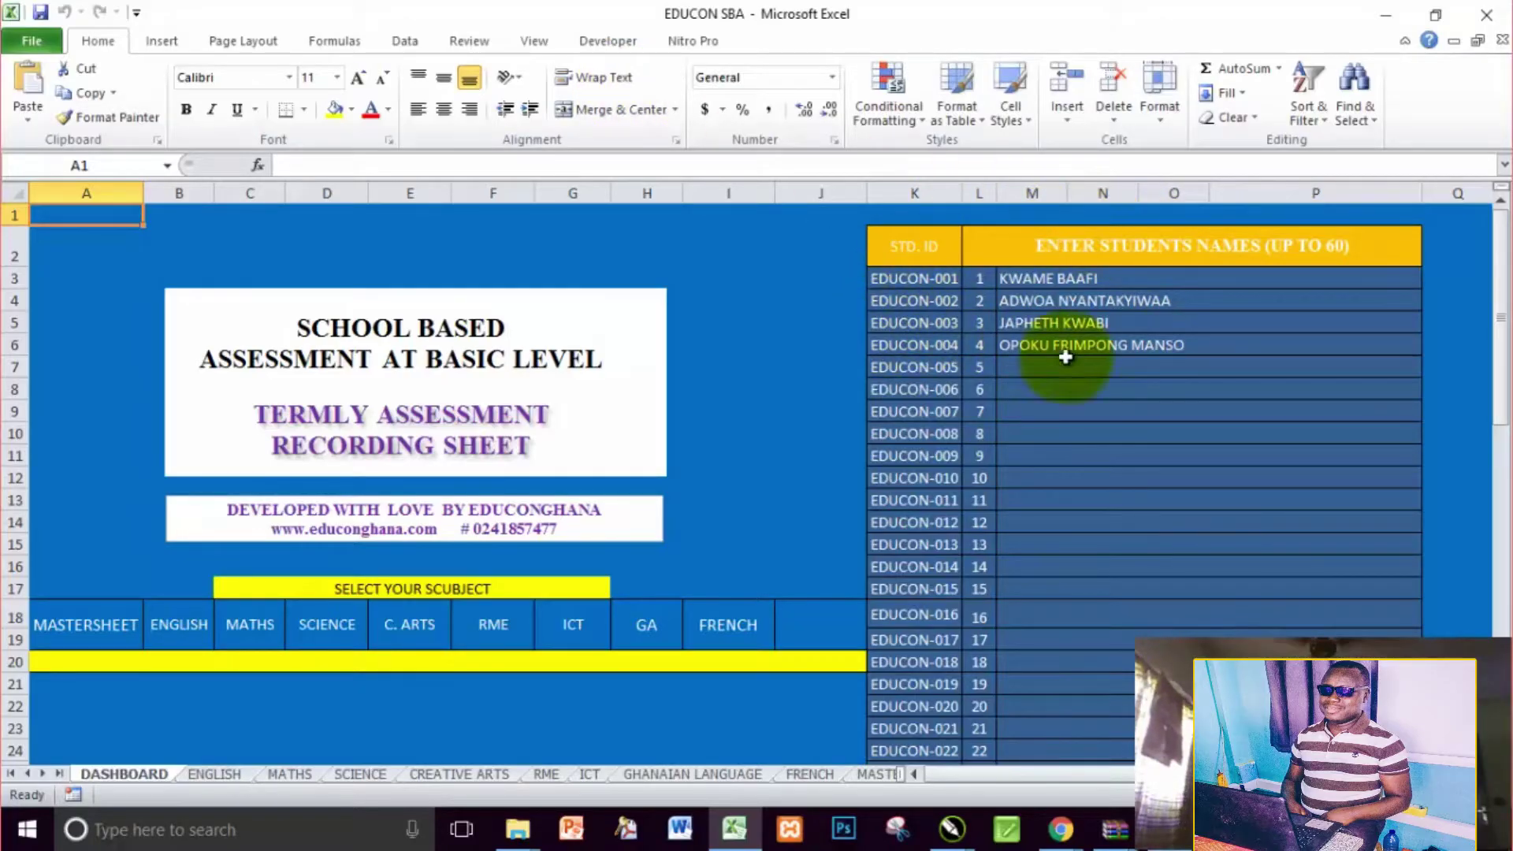
Enter the new student's full name in the DASHBOARD slot for EDUCON-005
scroll(1067, 365, "down", 17)
scroll(1068, 548, "up", 17)
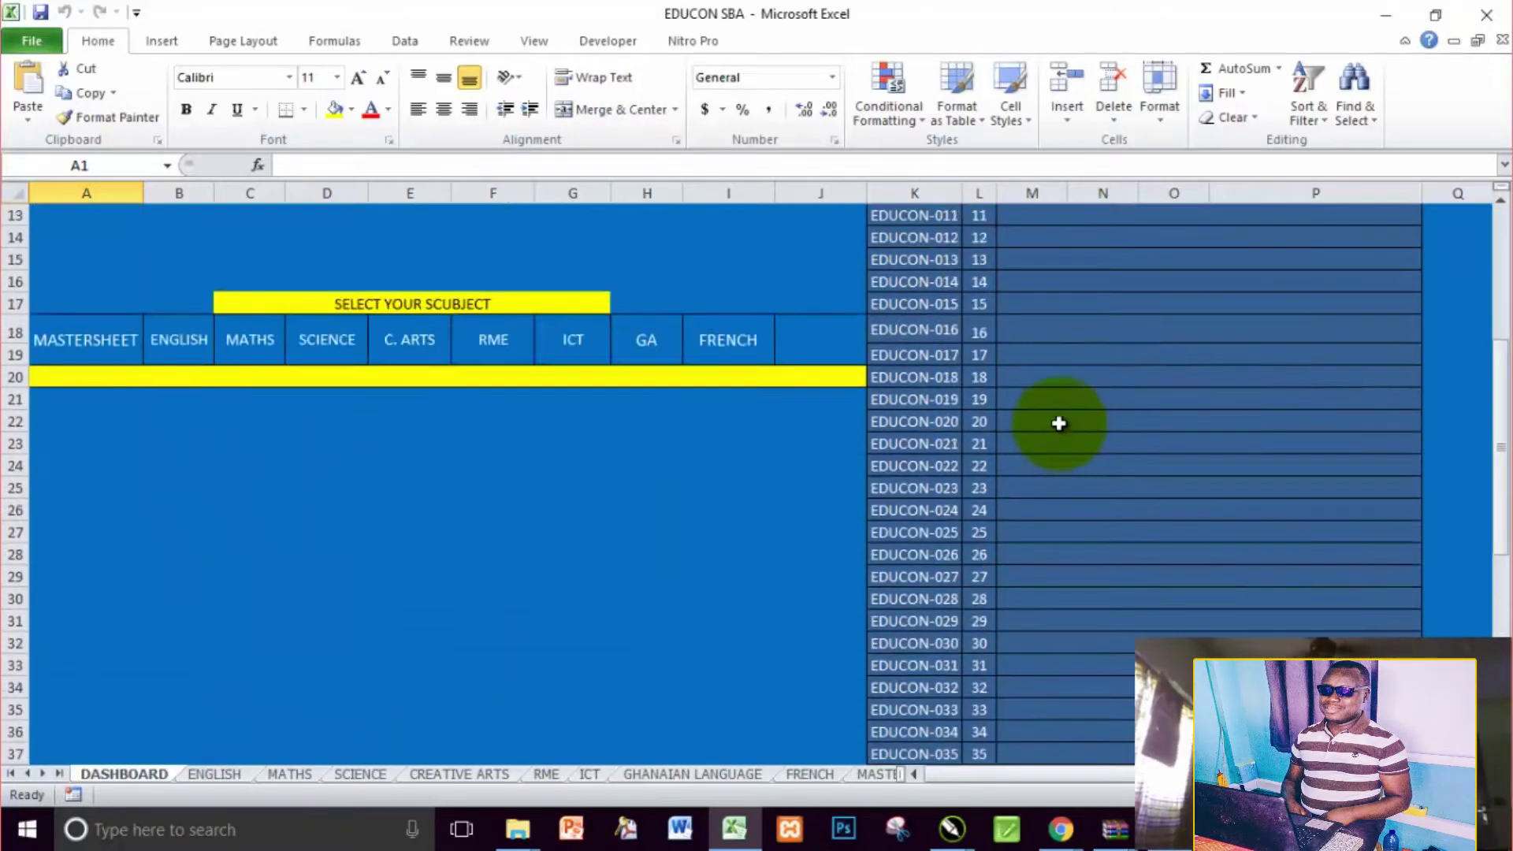
left_click(1056, 369)
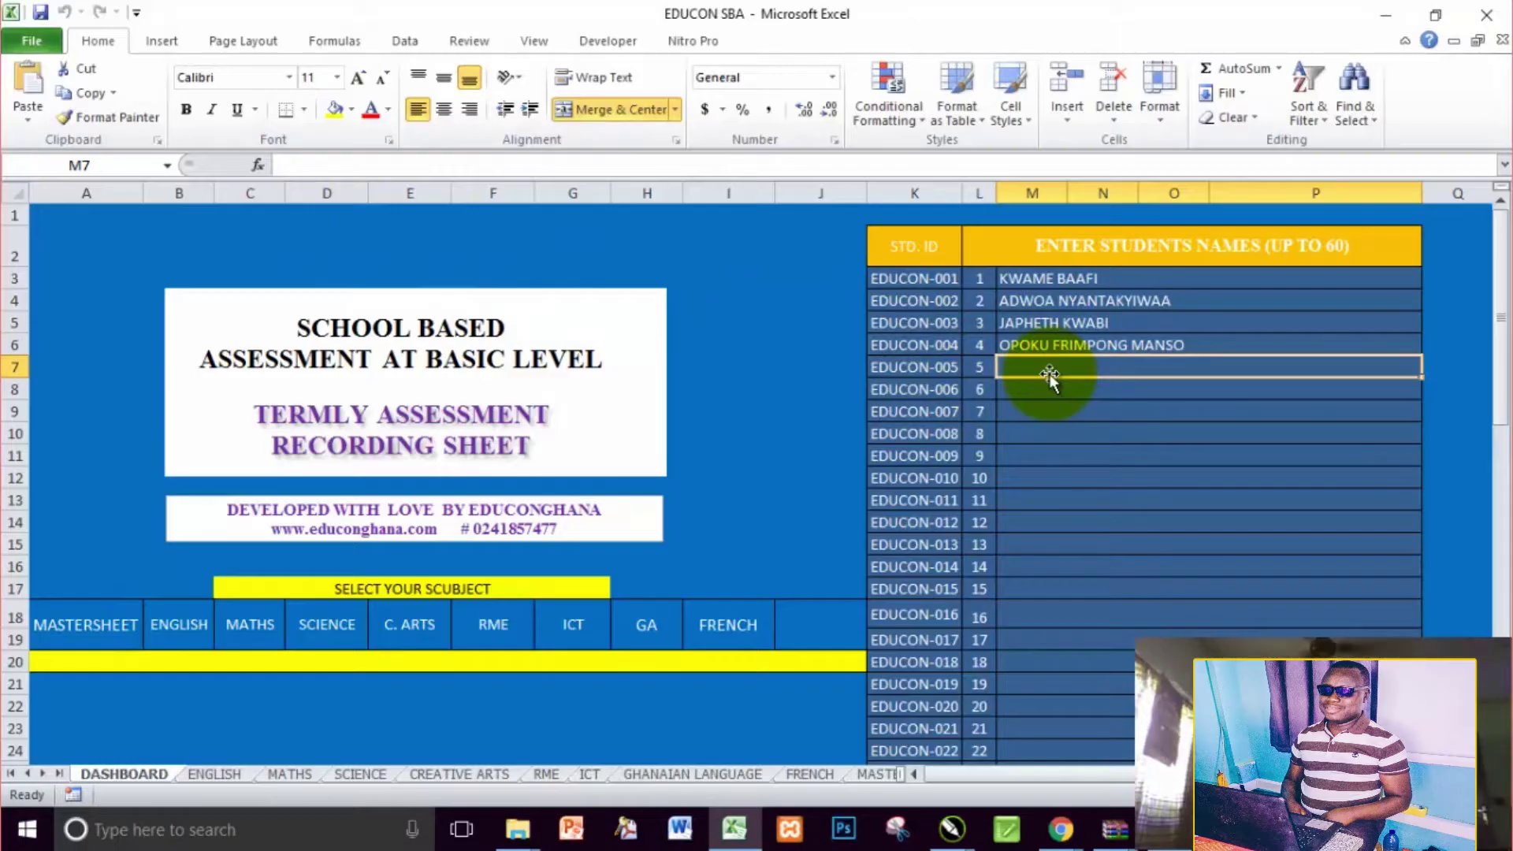
type("t")
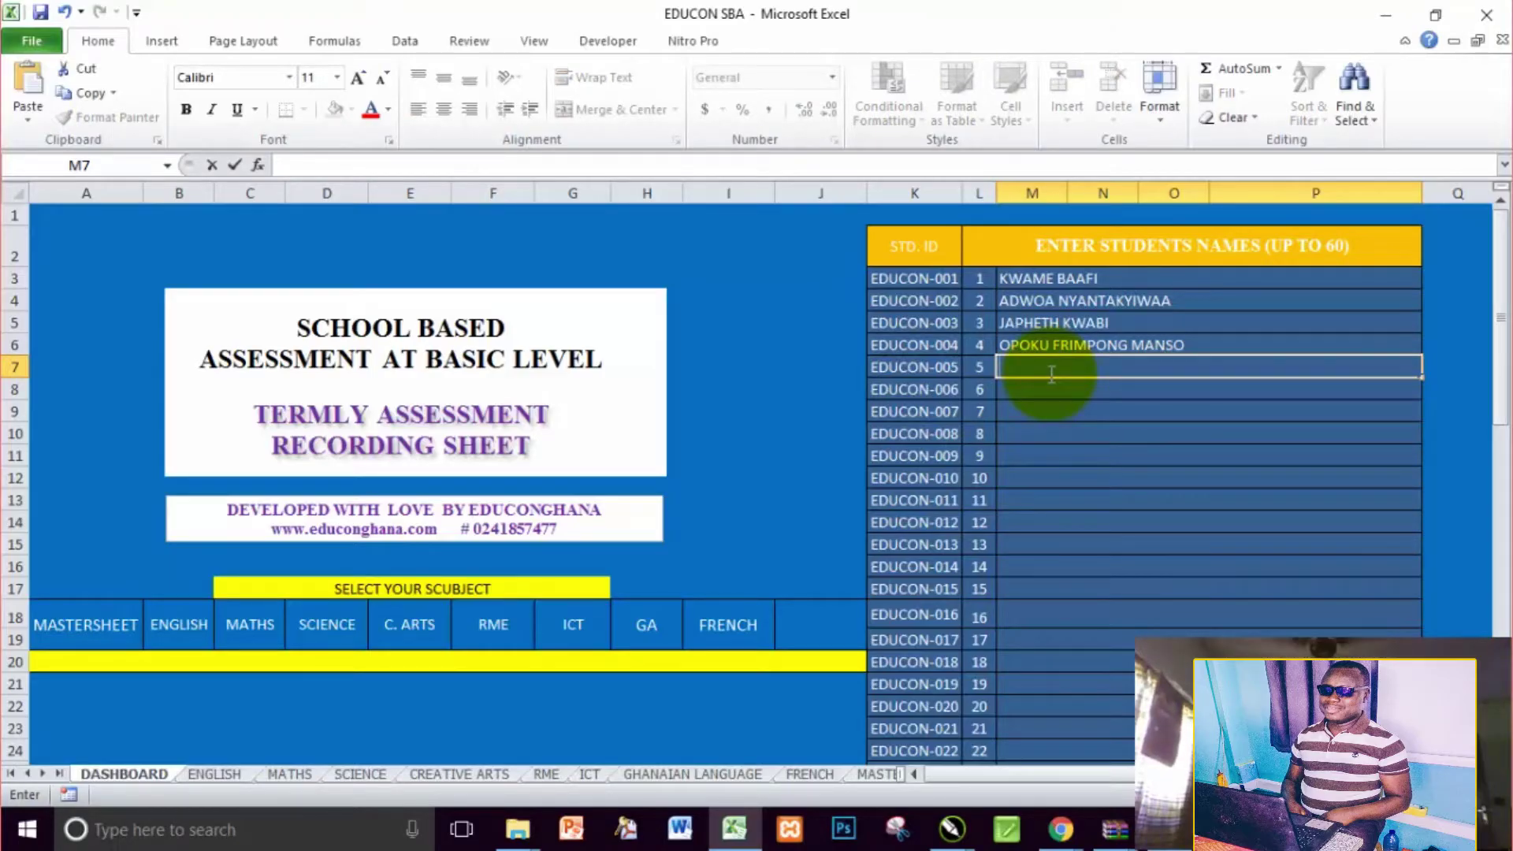
type("AKOSUA TAWIA")
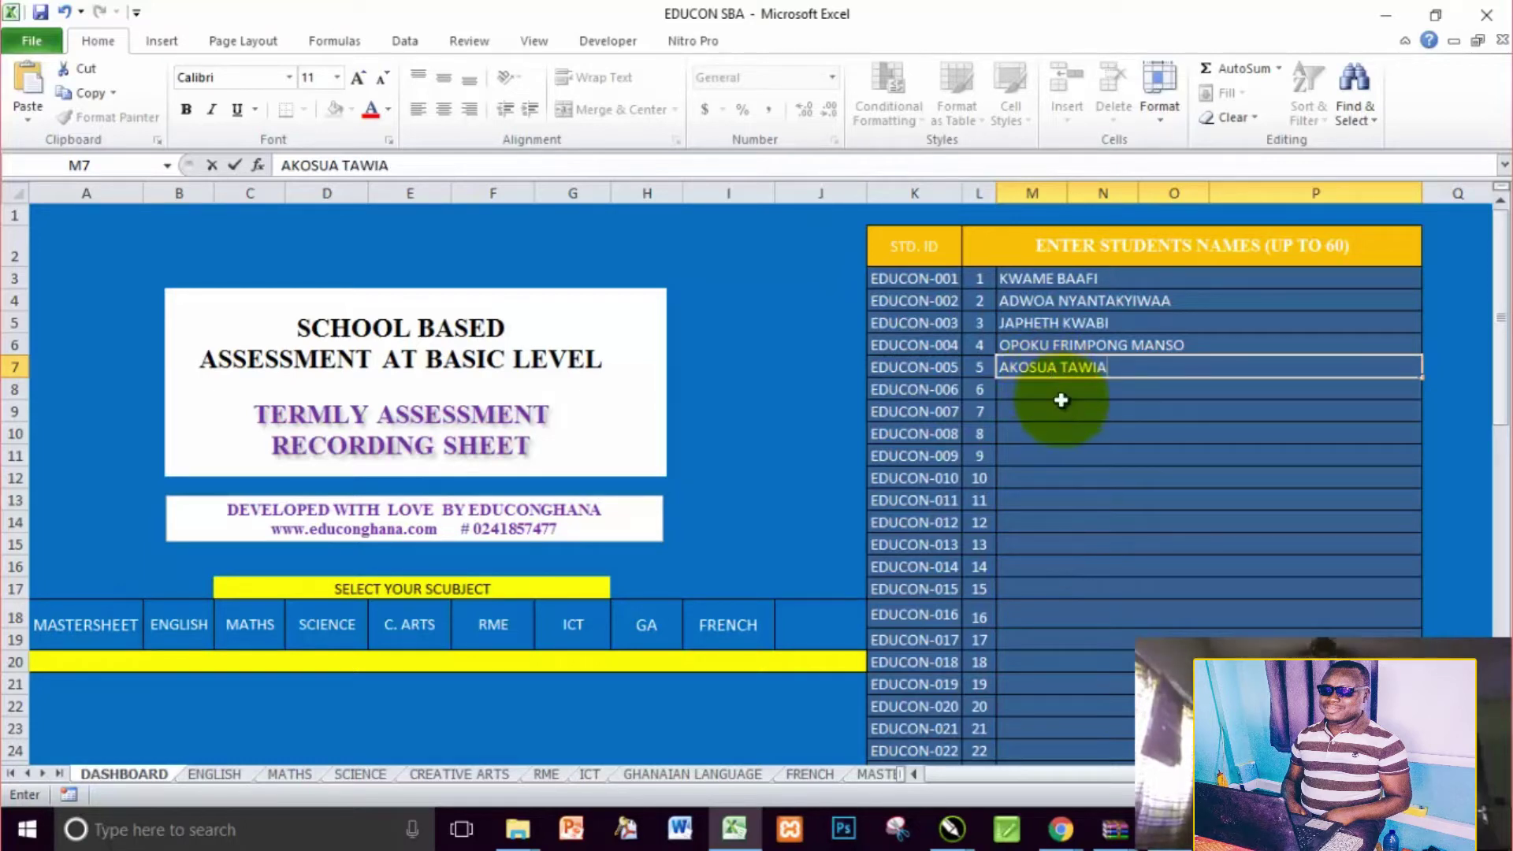
left_click(1066, 396)
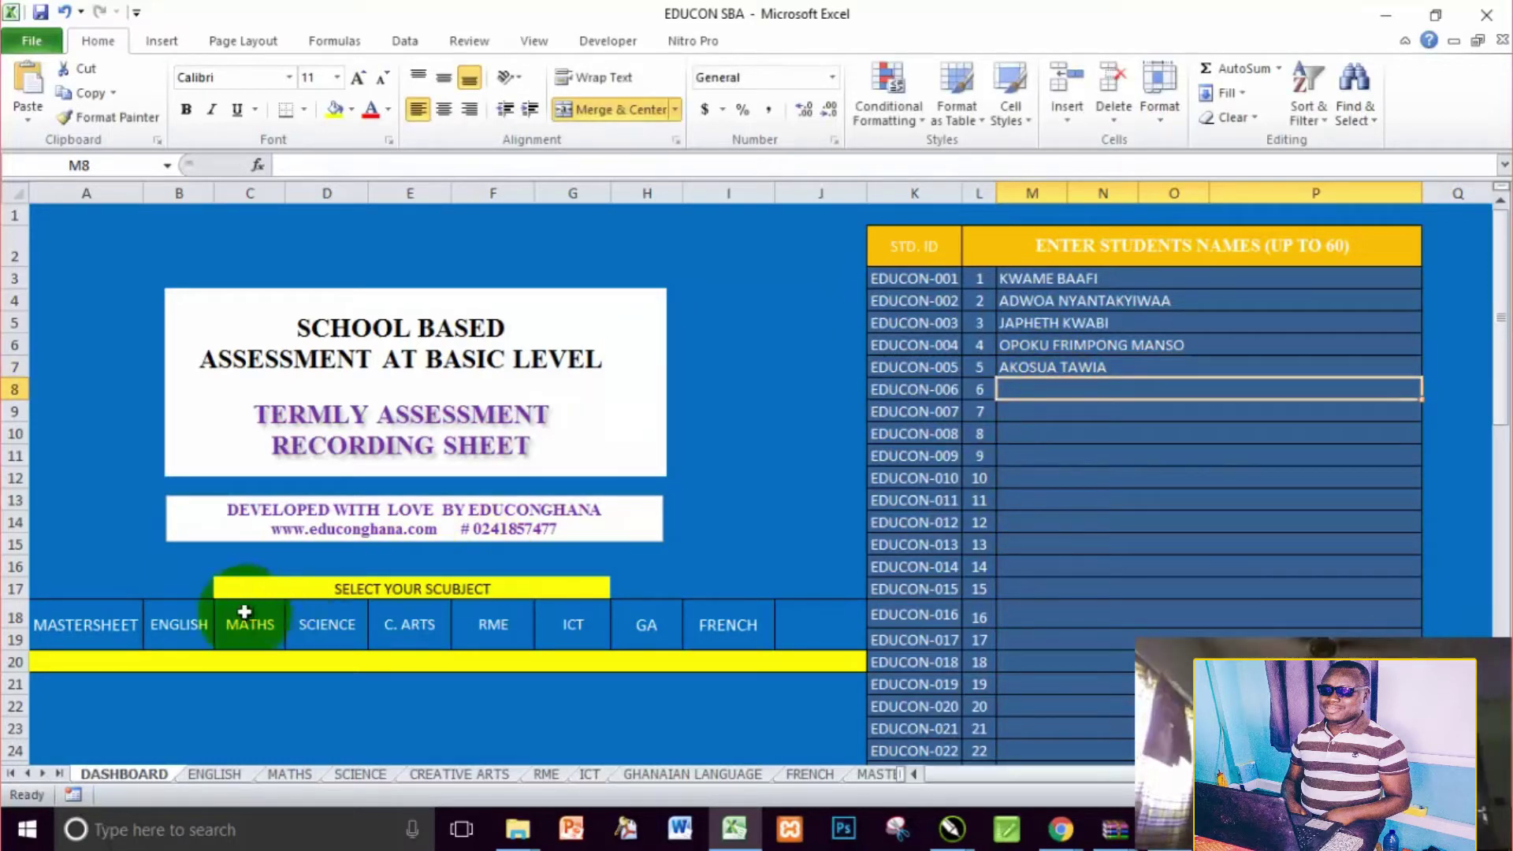
Give the fifth pupil English task scores 30, 20, 15, 20 and an 89 term exam
left_click(158, 628)
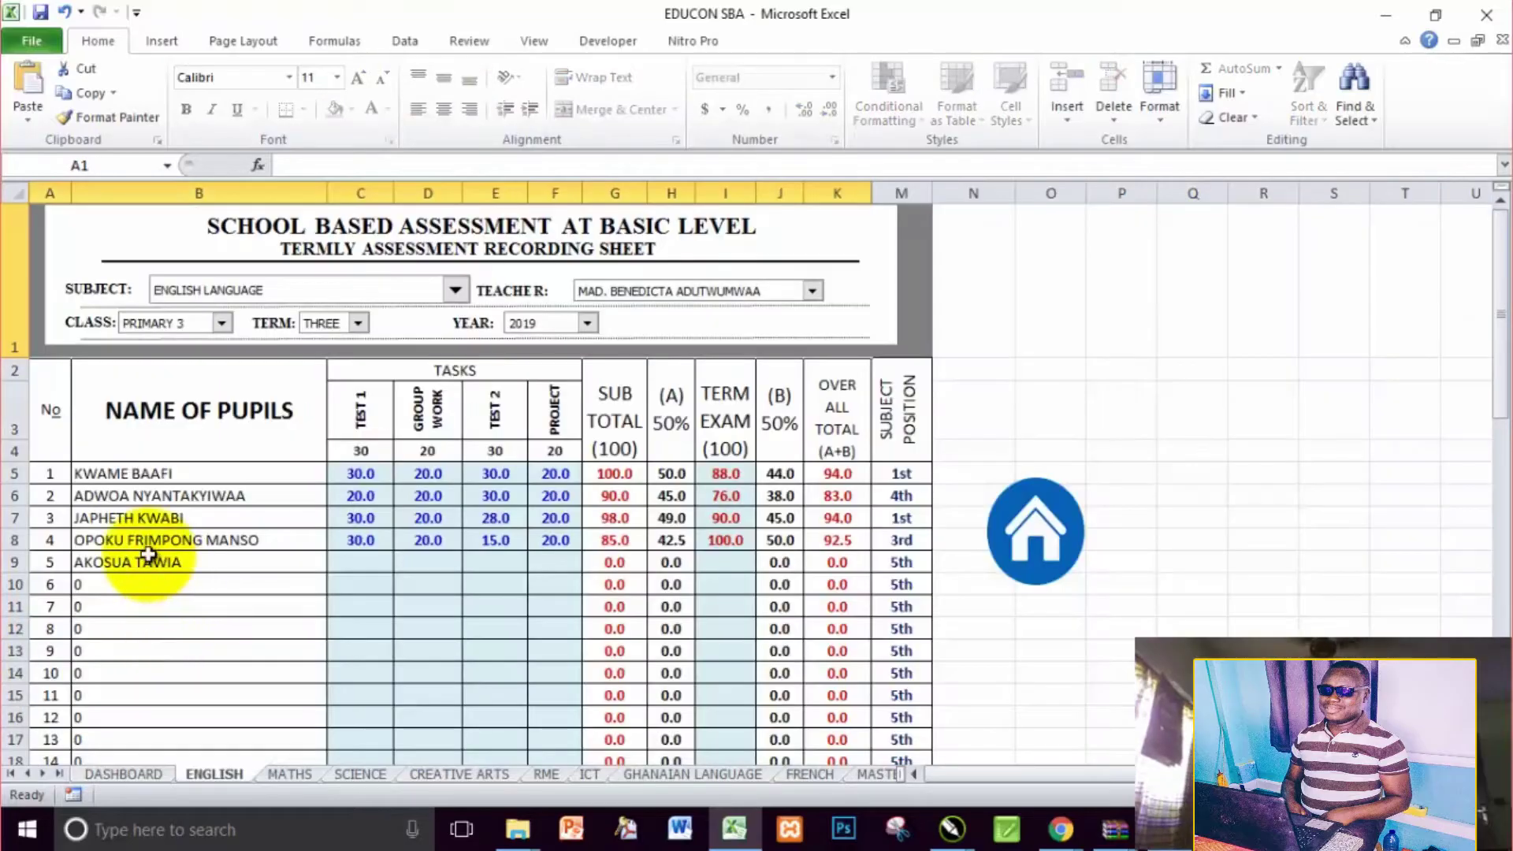
left_click(357, 560)
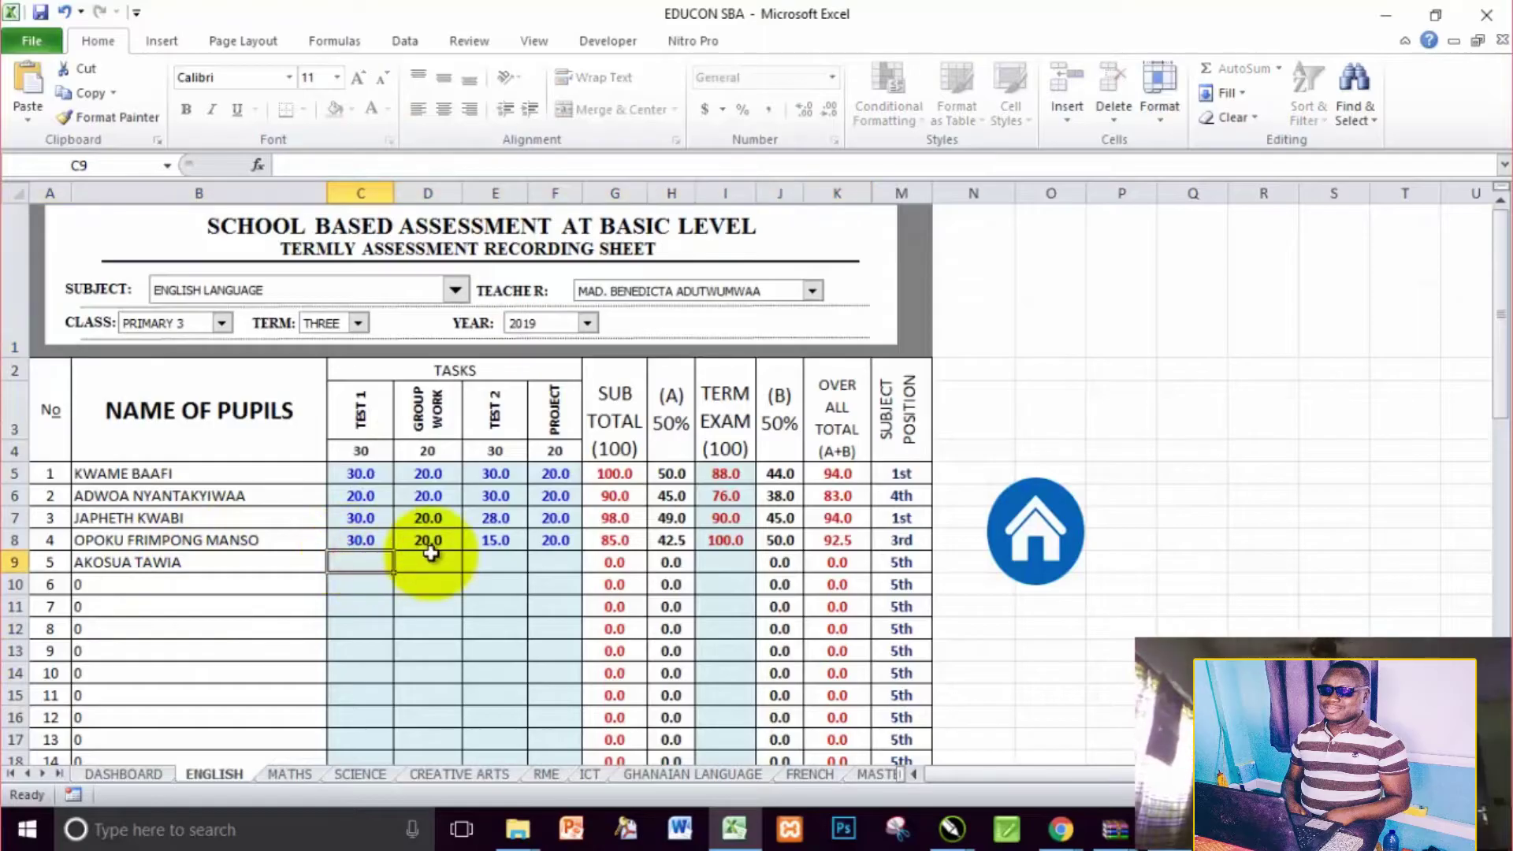
left_click(361, 539)
left_click_drag(361, 538, 582, 570)
left_click(726, 561)
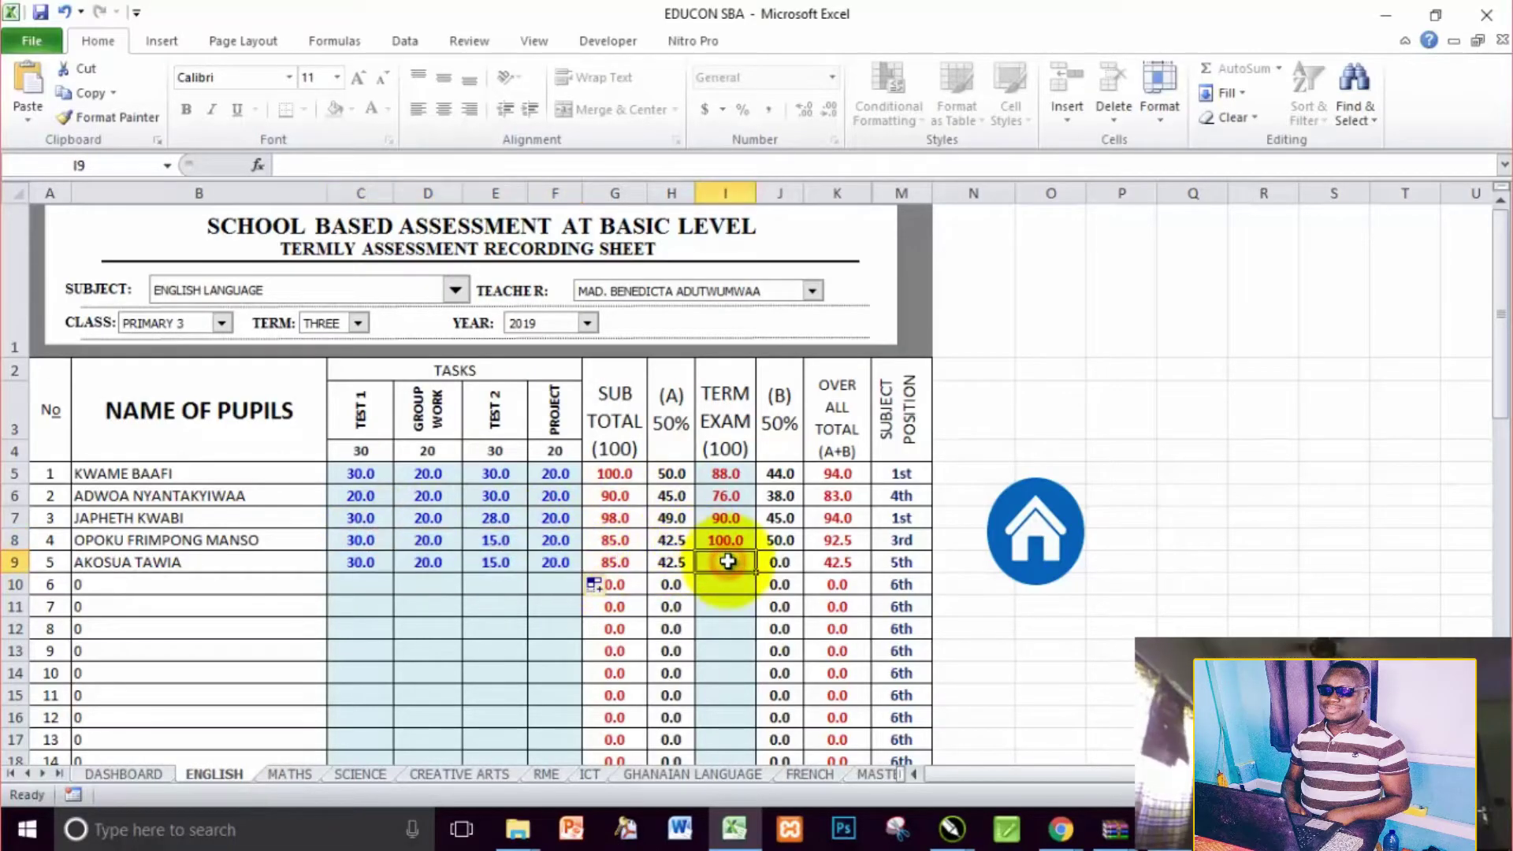
type("89")
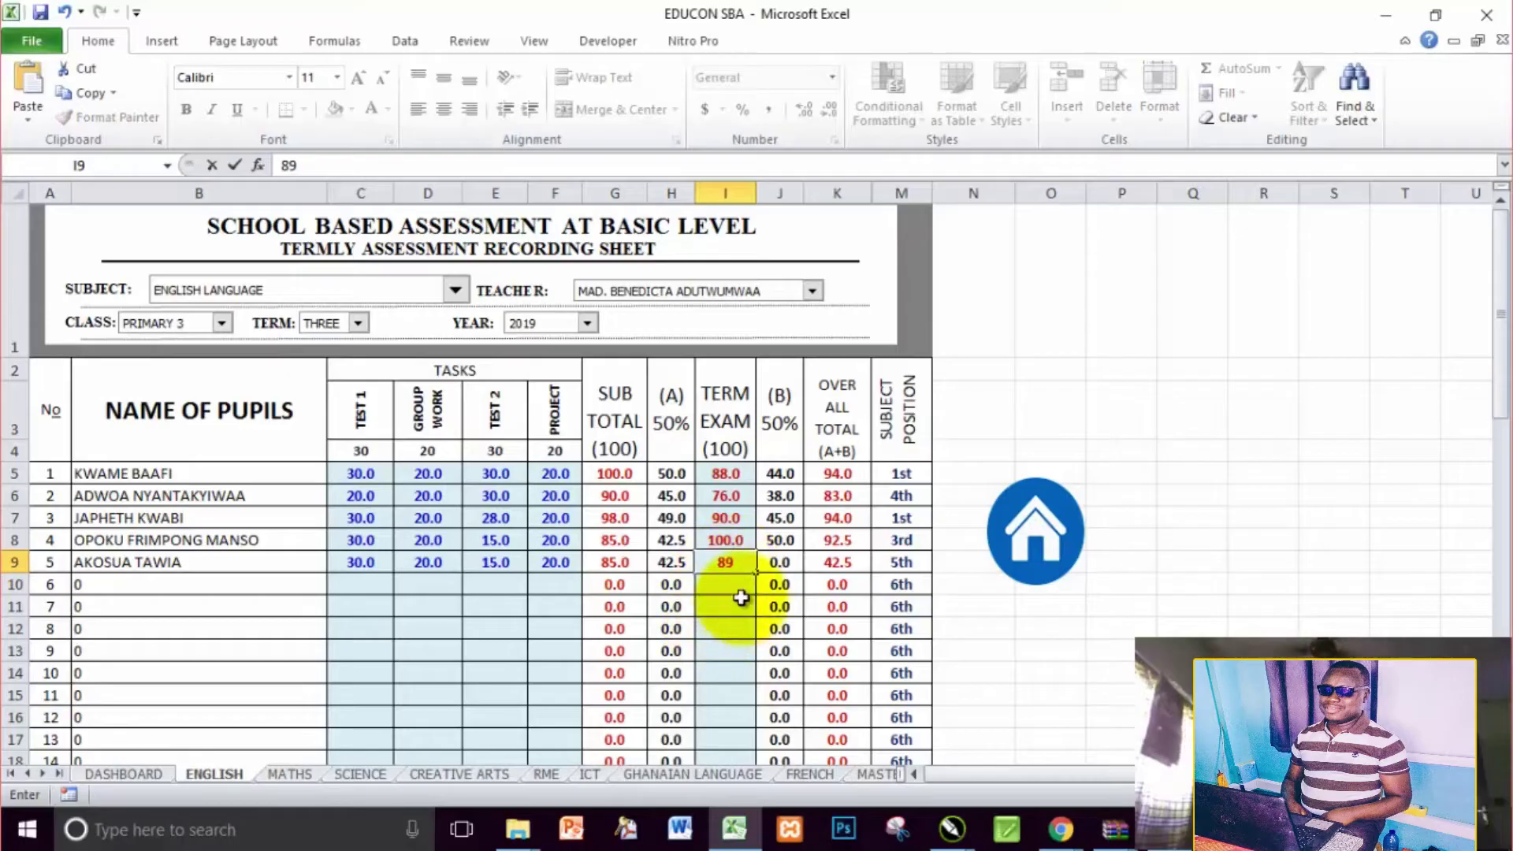
key("Return")
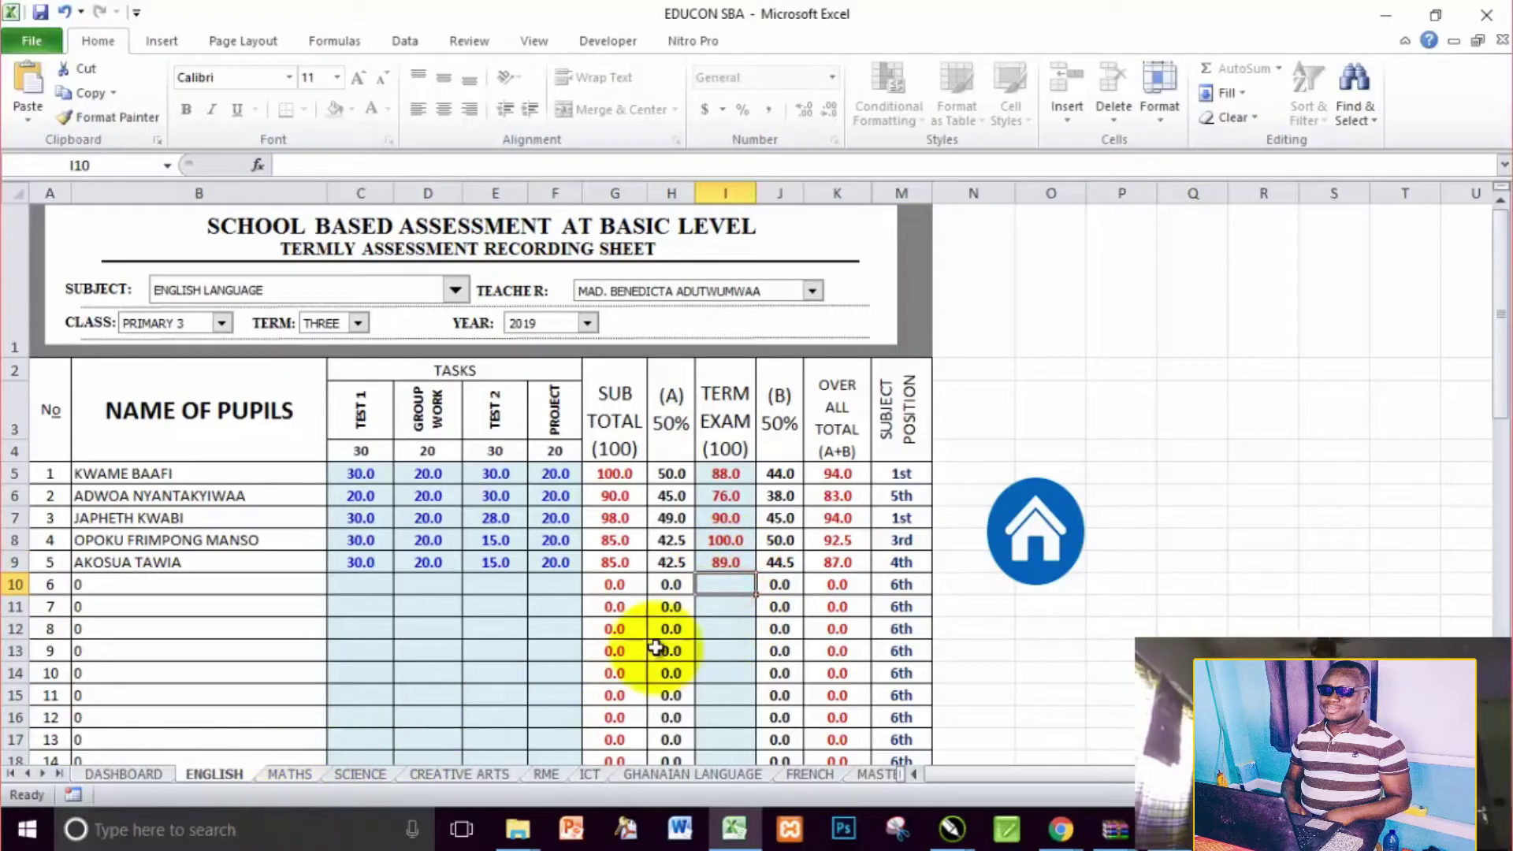
left_click(1033, 527)
Set the fifth pupil's MATHS Test 1 score to 30 after the invalid 40 is rejected
left_click(213, 644)
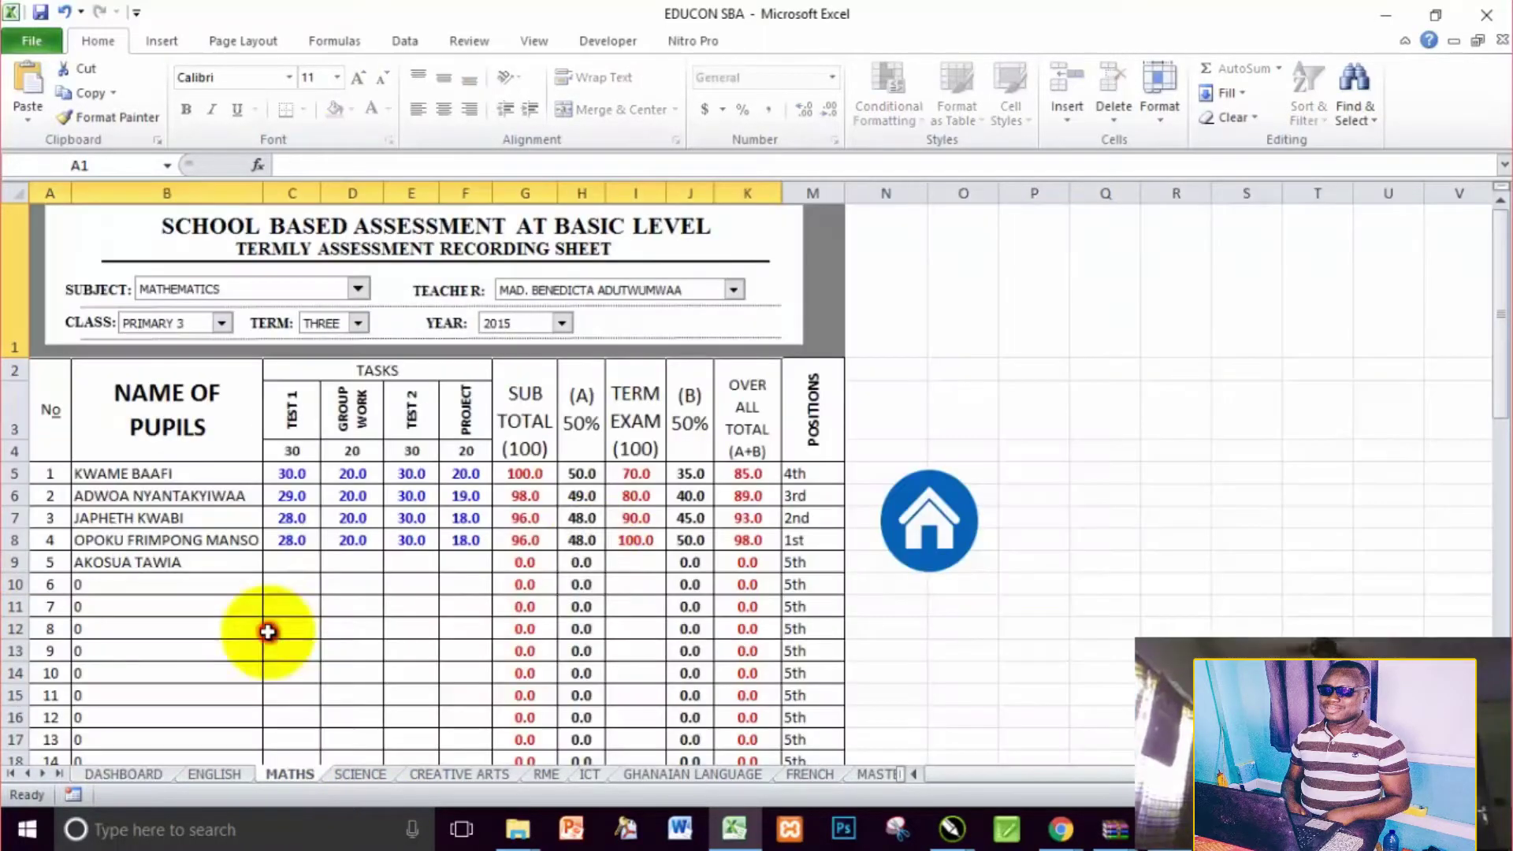
left_click(292, 538)
left_click_drag(352, 540, 455, 541)
left_click(804, 471)
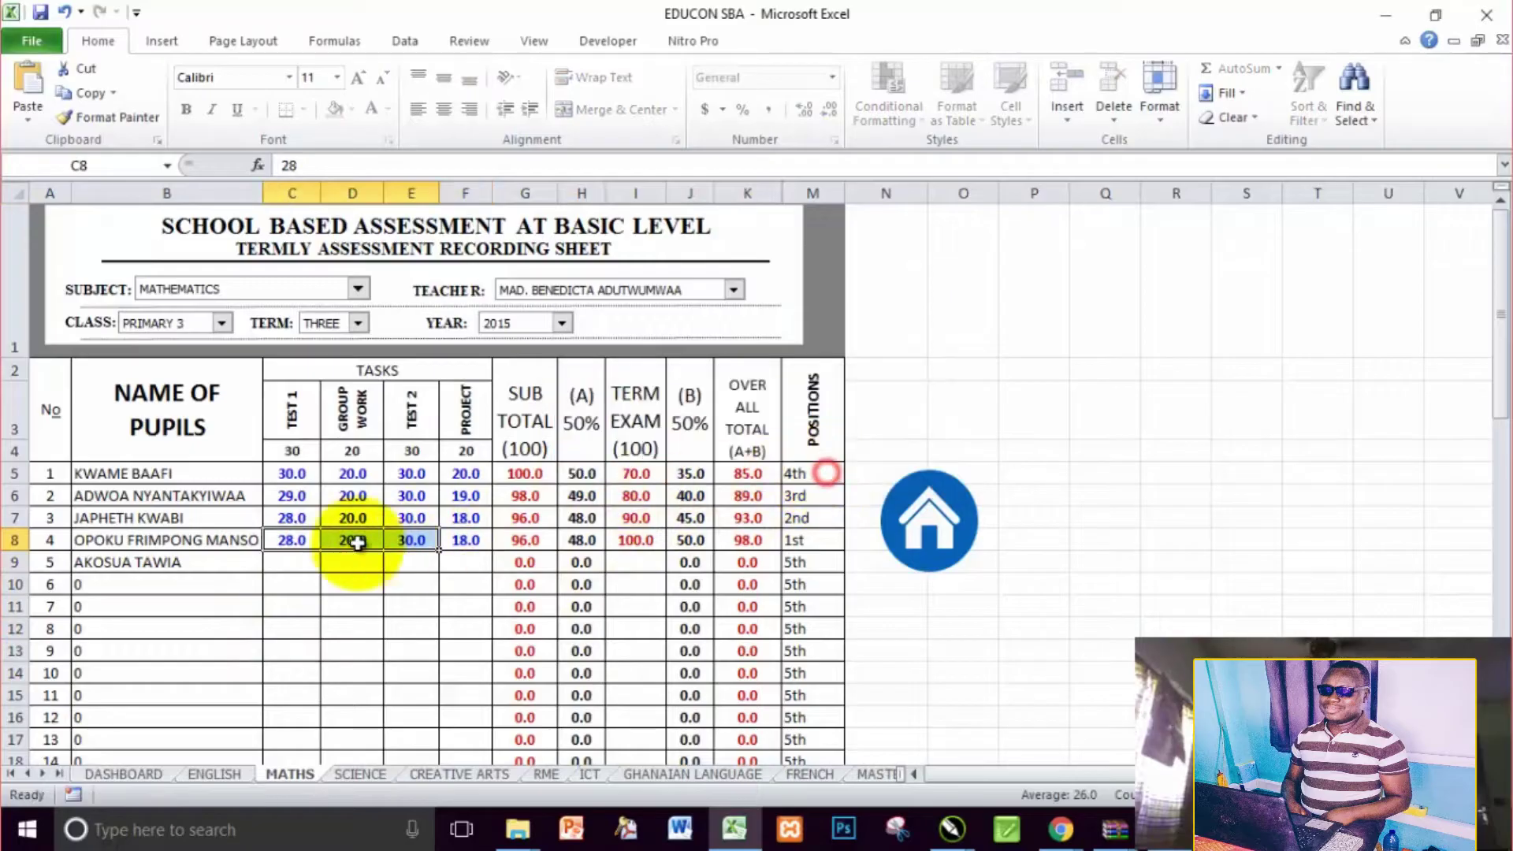
left_click(288, 538)
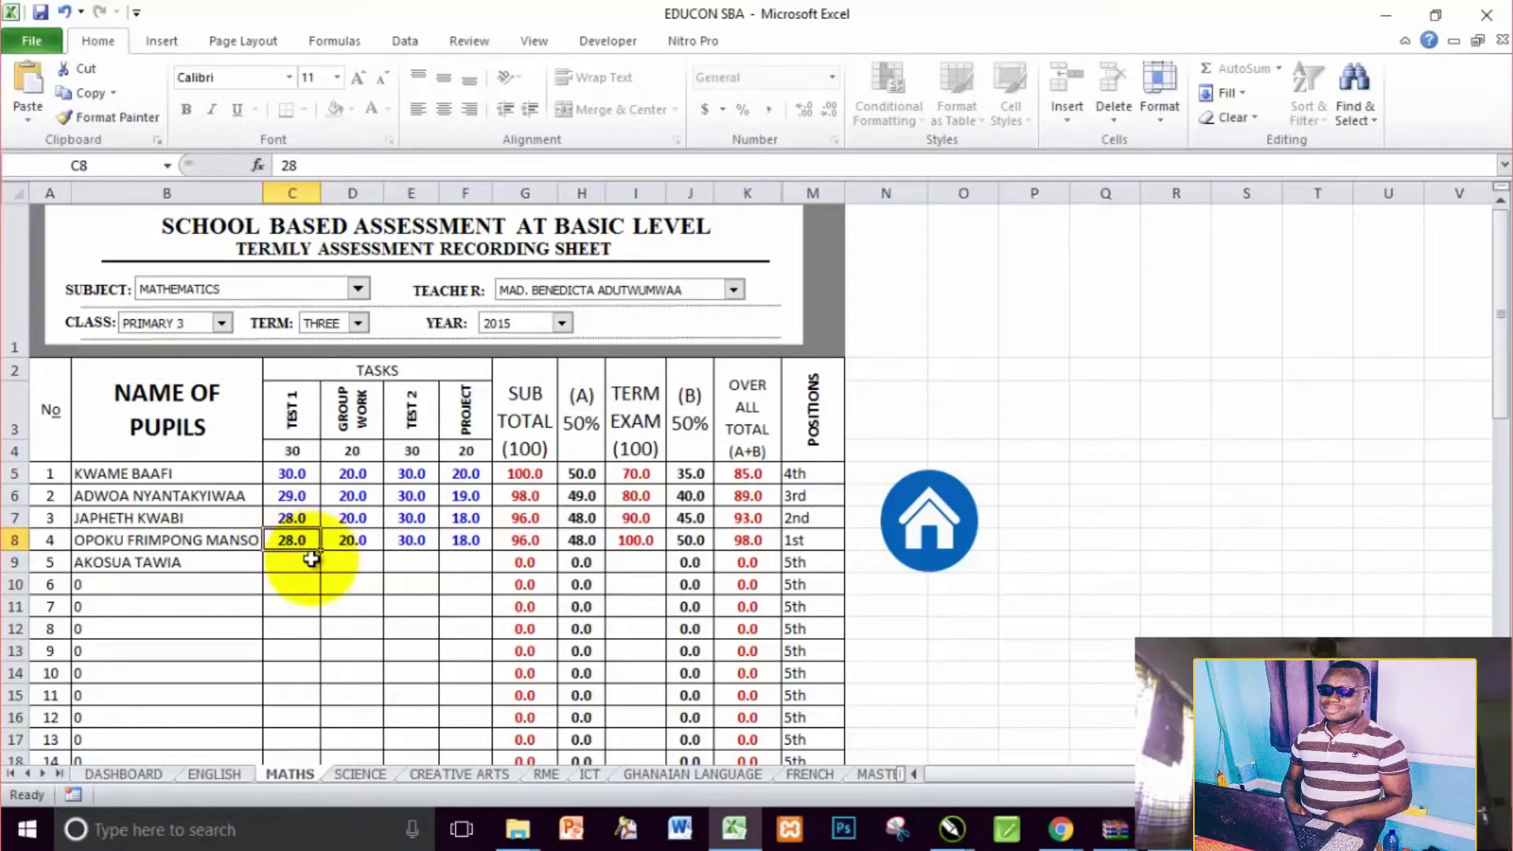
left_click(291, 564)
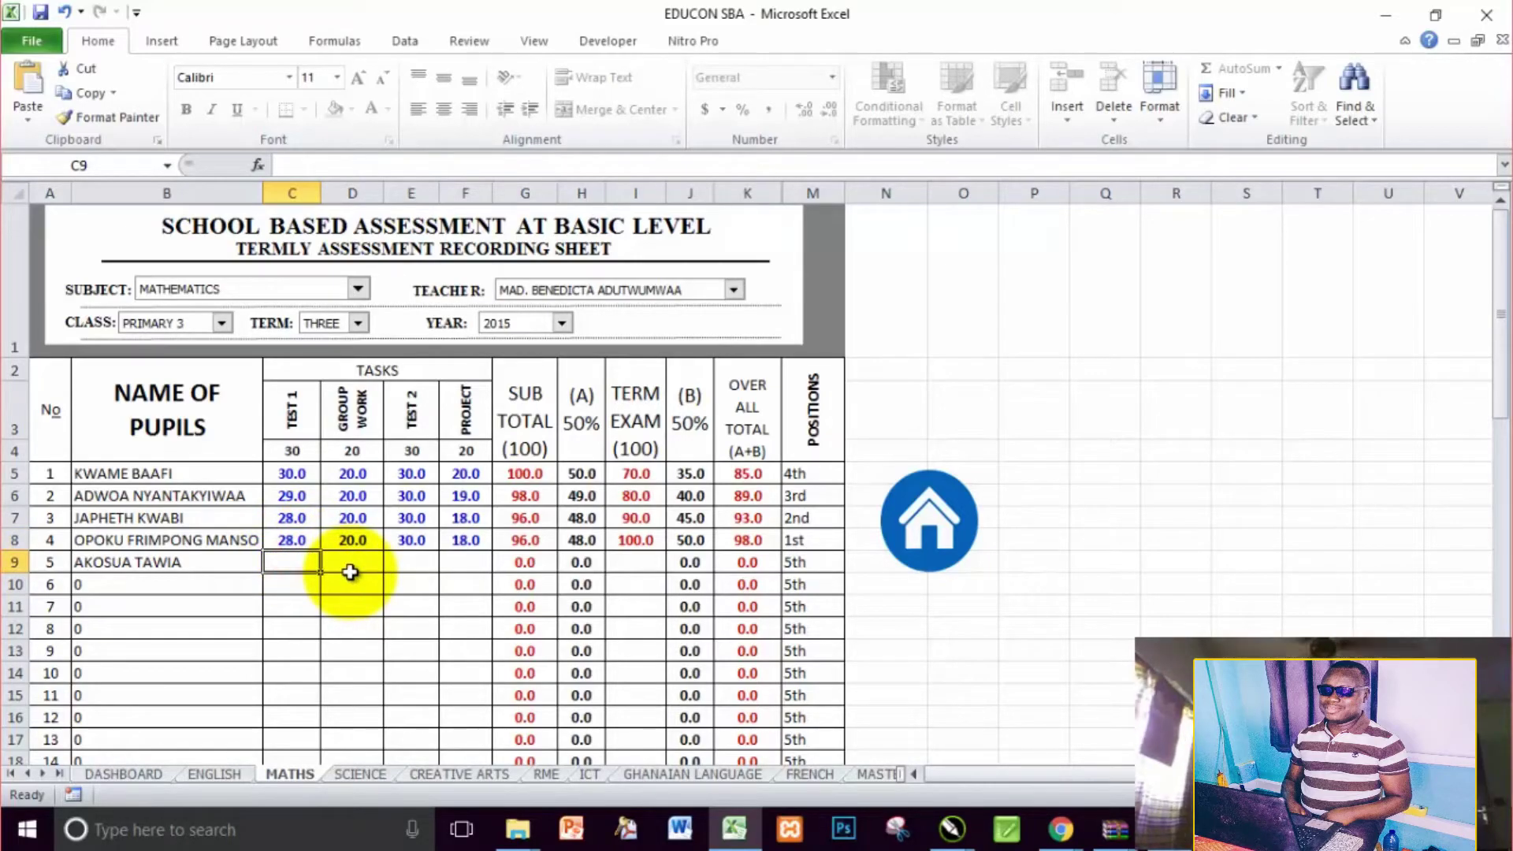
type("40")
key("Return")
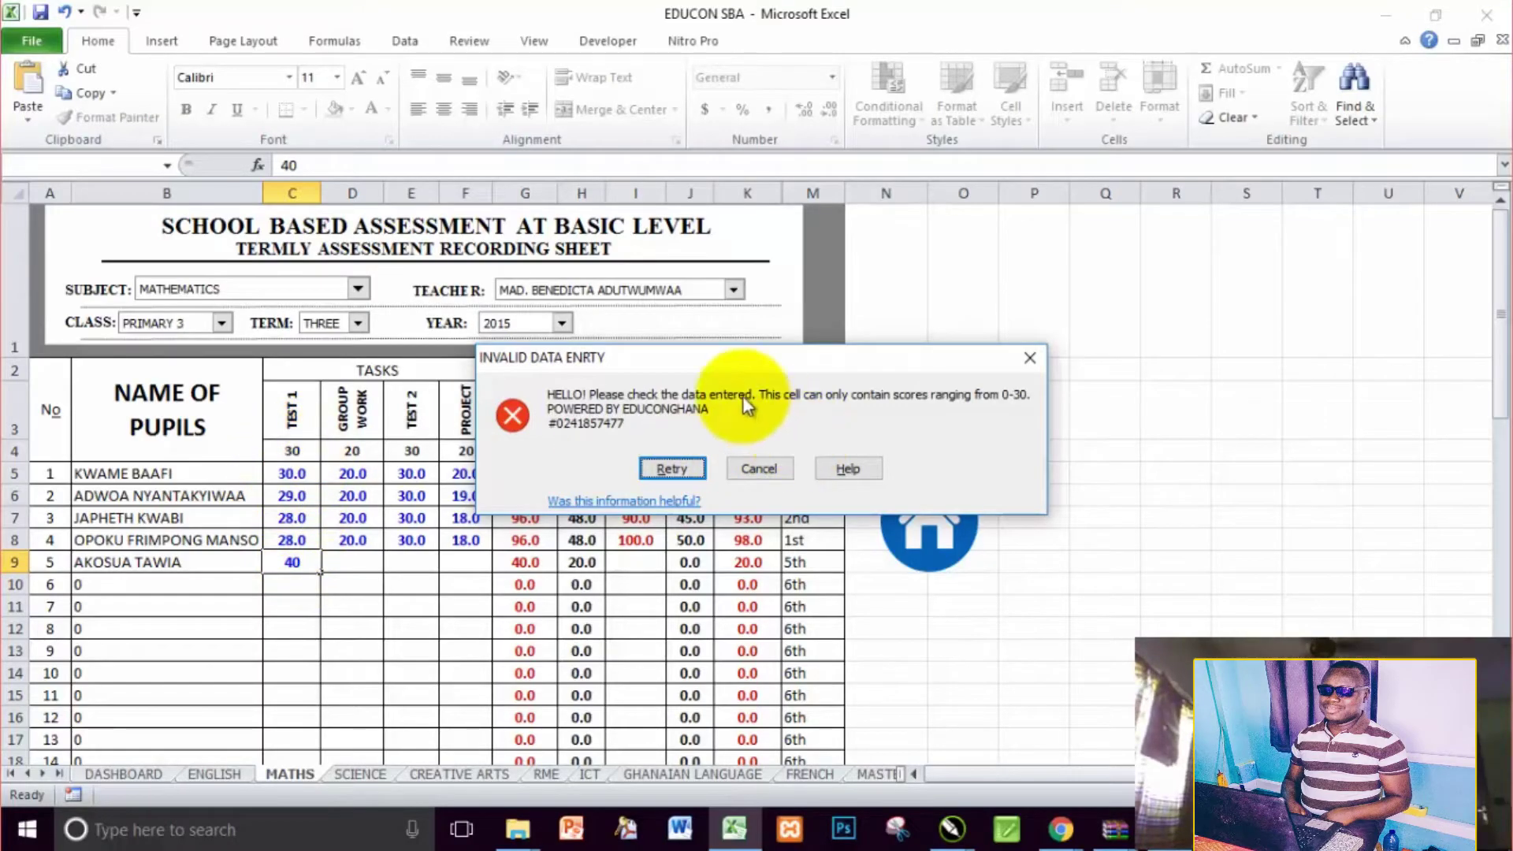
left_click_drag(742, 367, 856, 362)
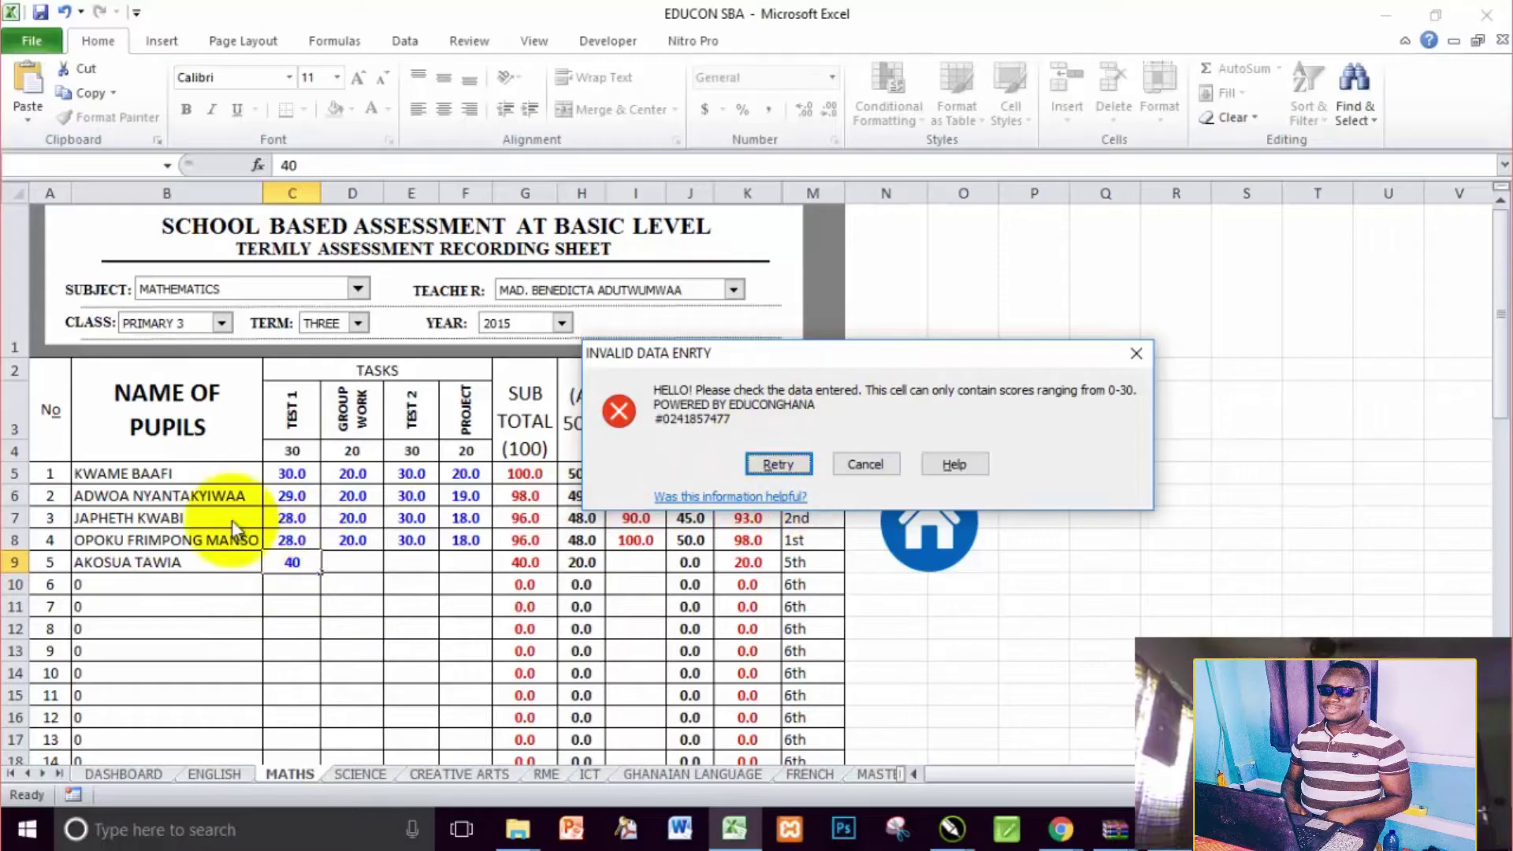
left_click(862, 465)
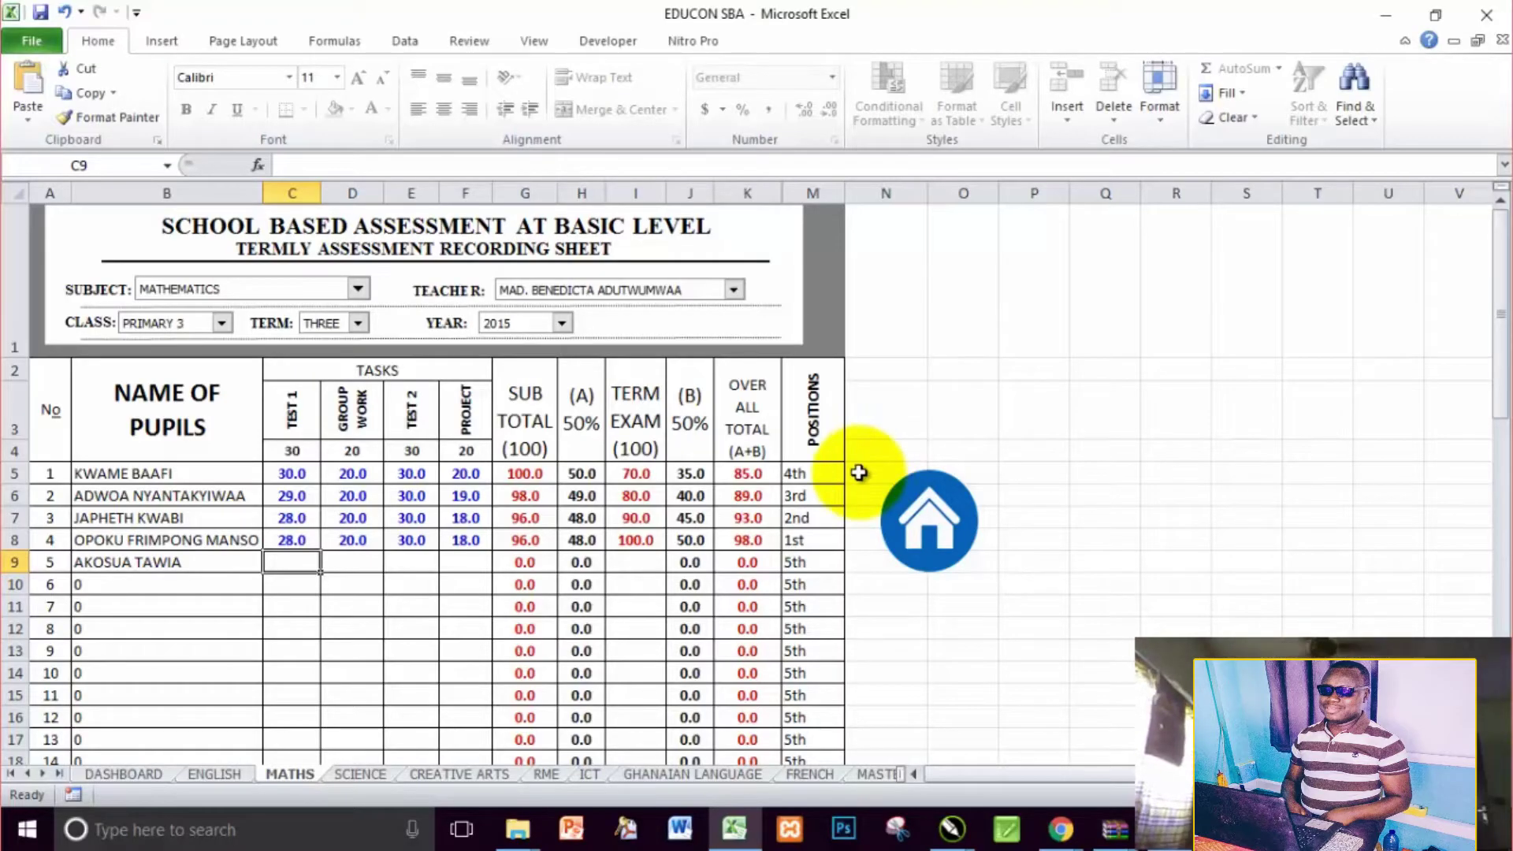
type("30")
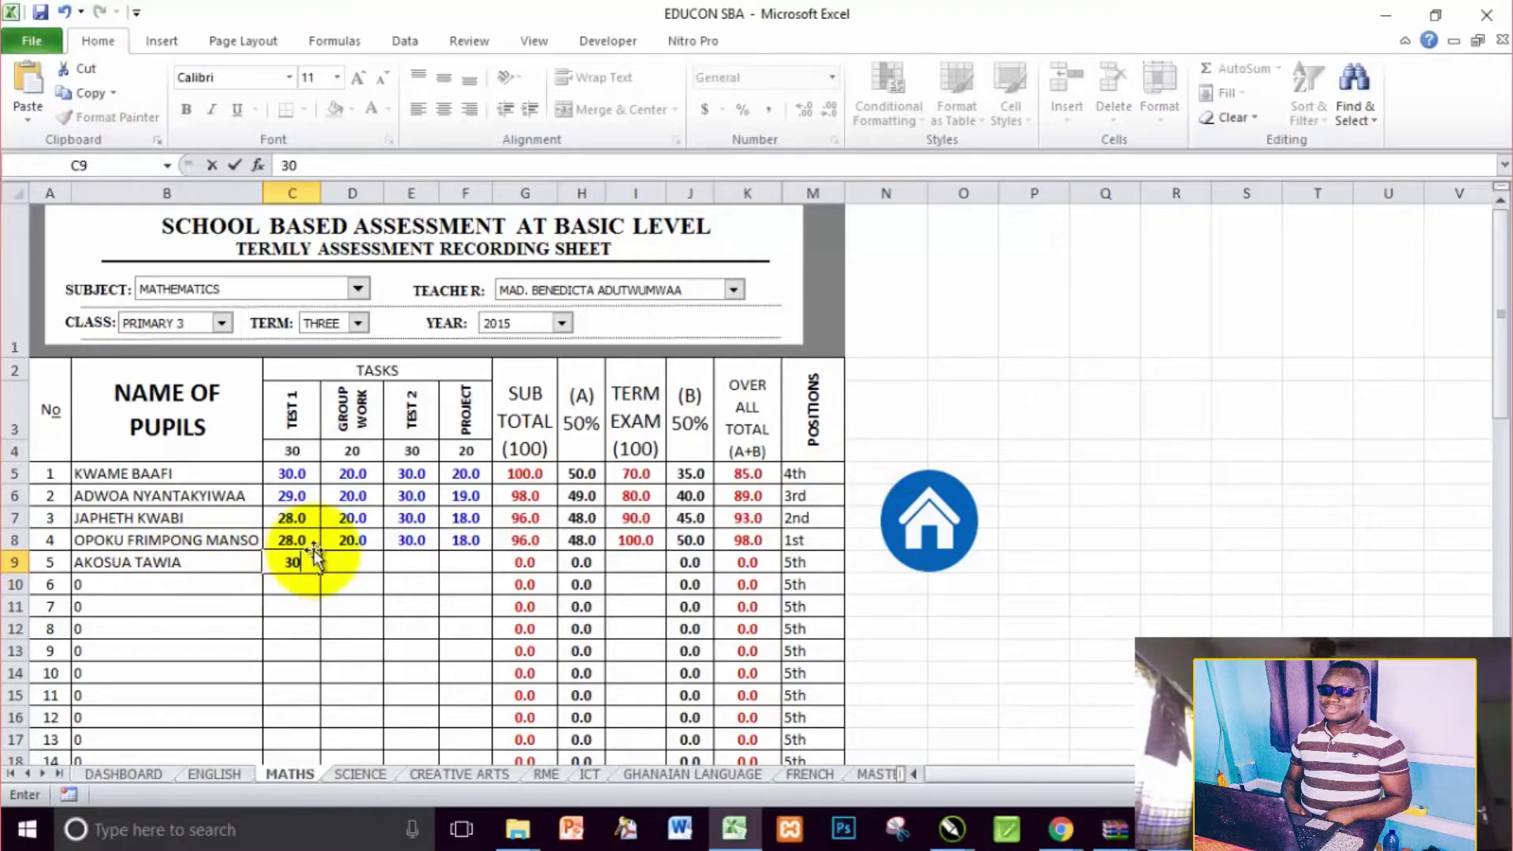
left_click(346, 563)
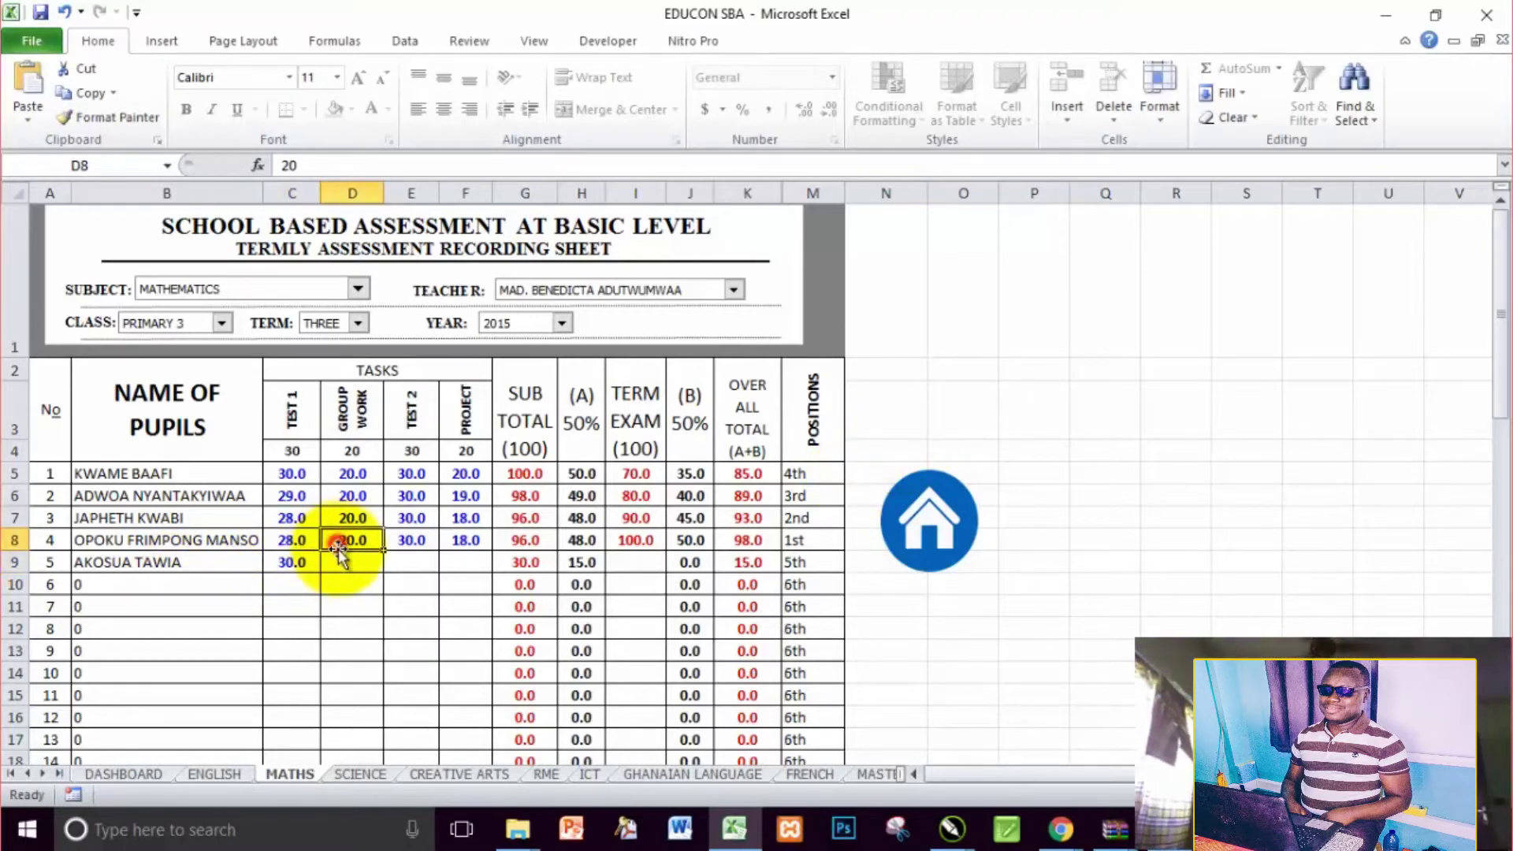
Fill the remaining Maths task scores (20, 30, 18) and a 99 term exam for the fifth pupil
double_click(347, 540)
left_click_drag(347, 539, 488, 568)
left_click(395, 540)
left_click(626, 562)
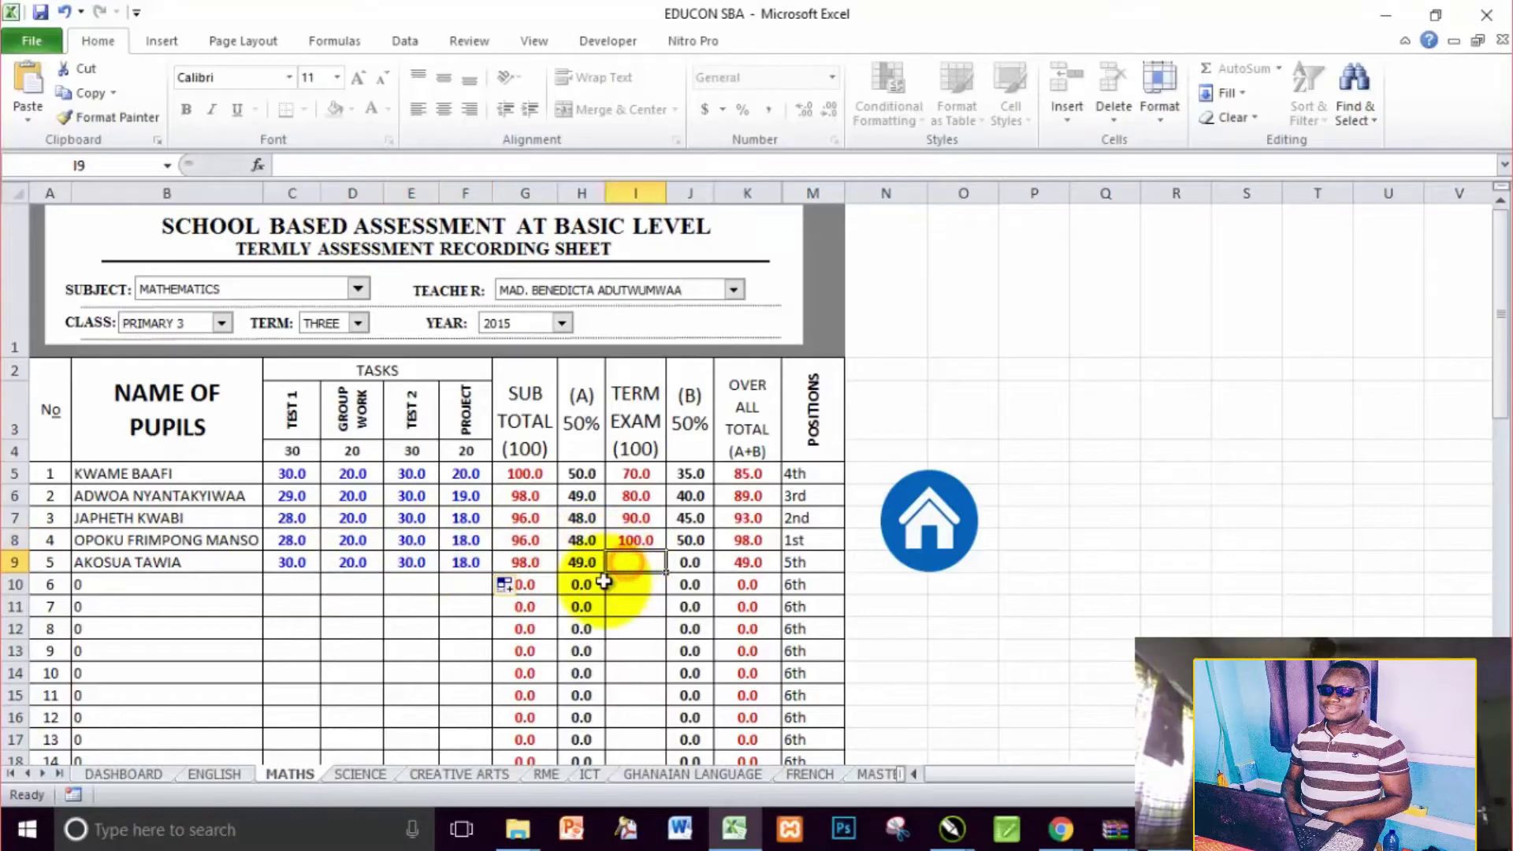
type("99")
key("Return")
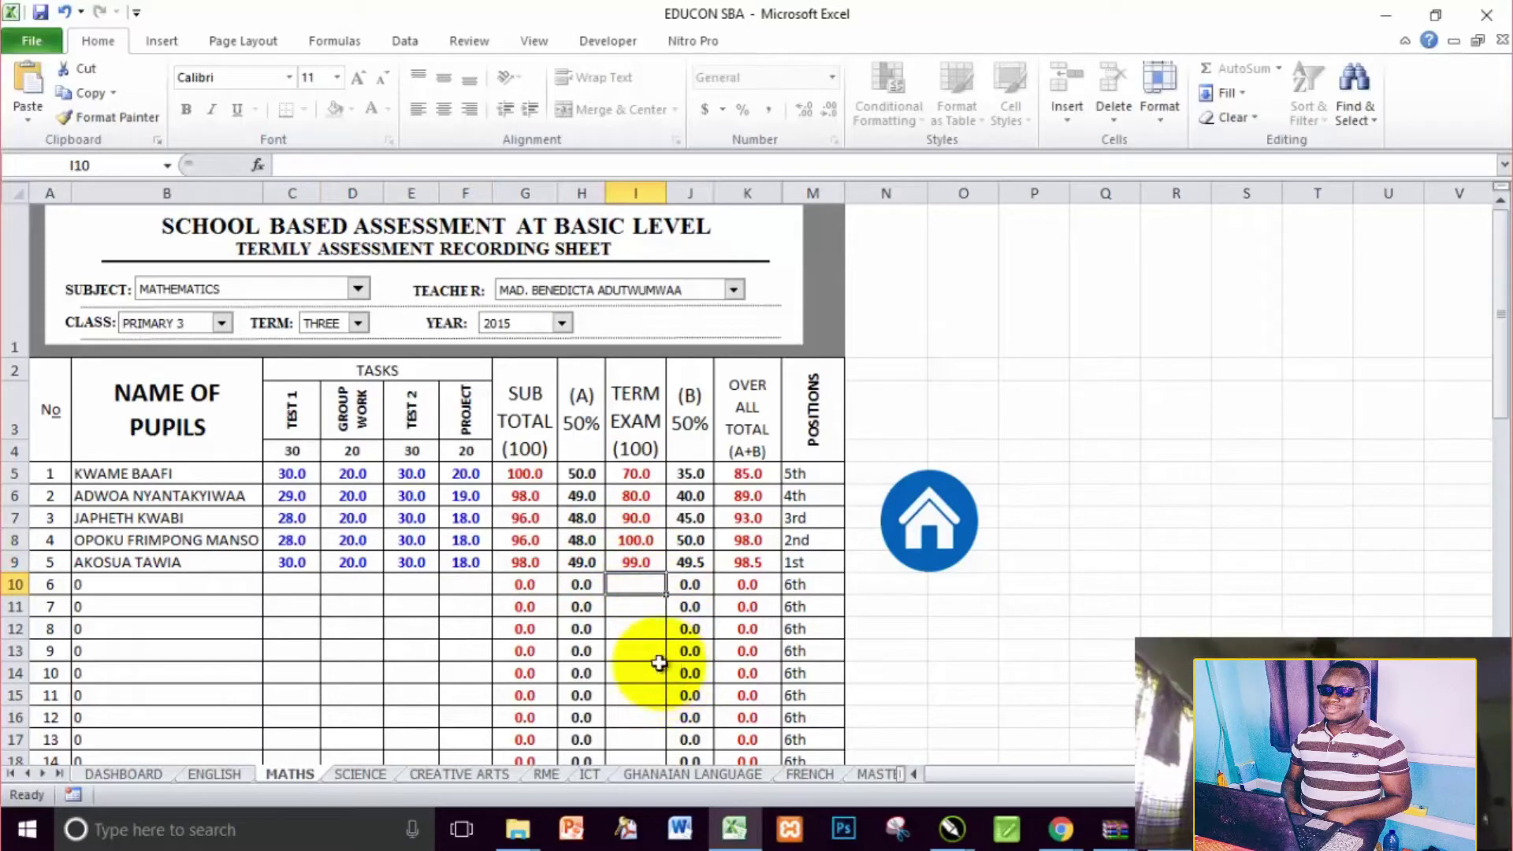
left_click(925, 520)
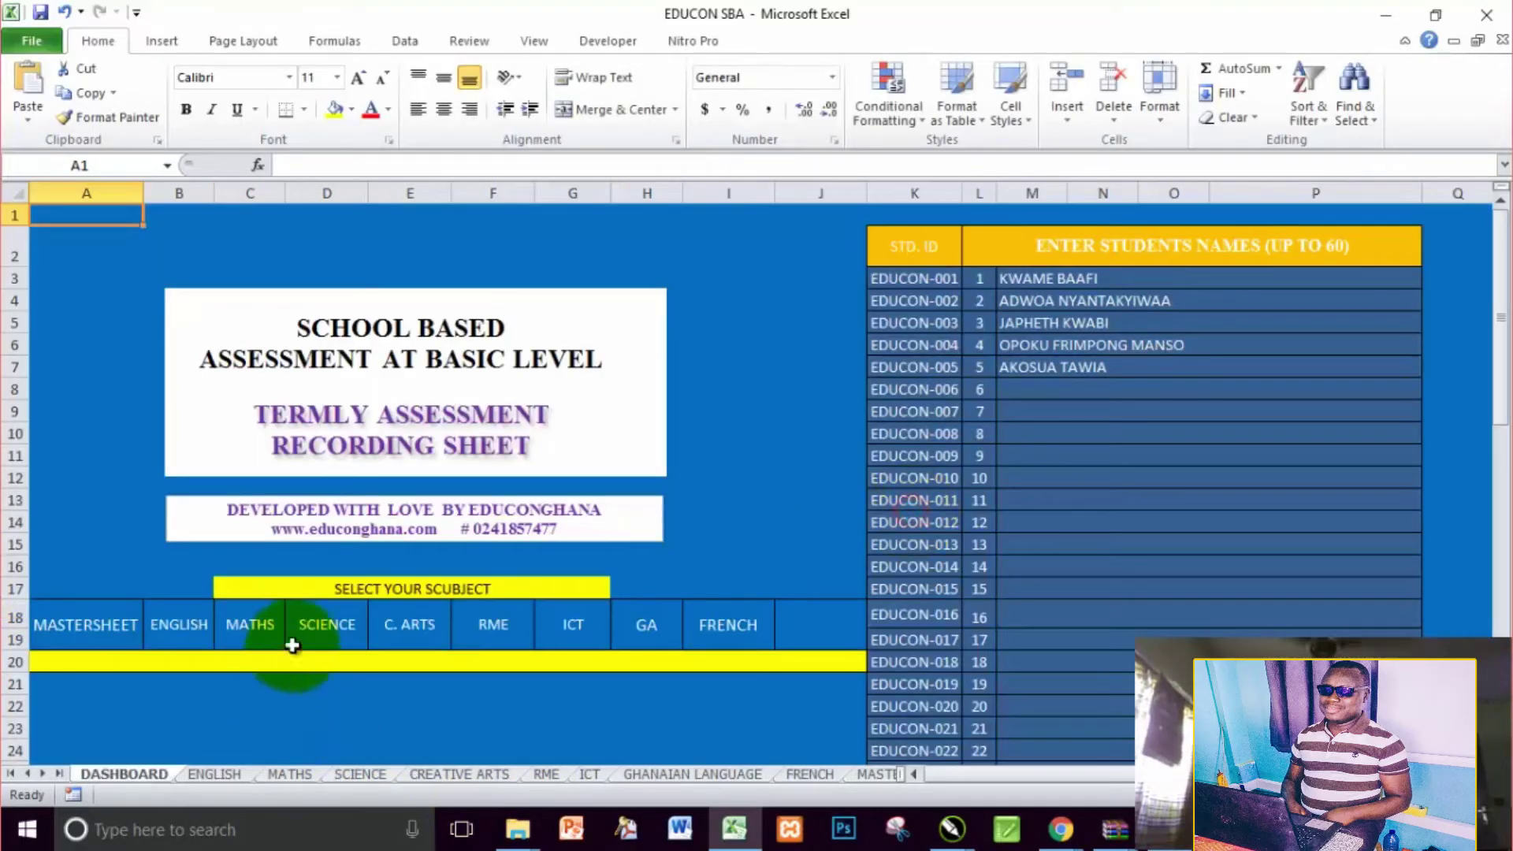
Enter the fifth pupil's SCIENCE task scores 30, 18, 29 and 20 in C9:F9
left_click(349, 640)
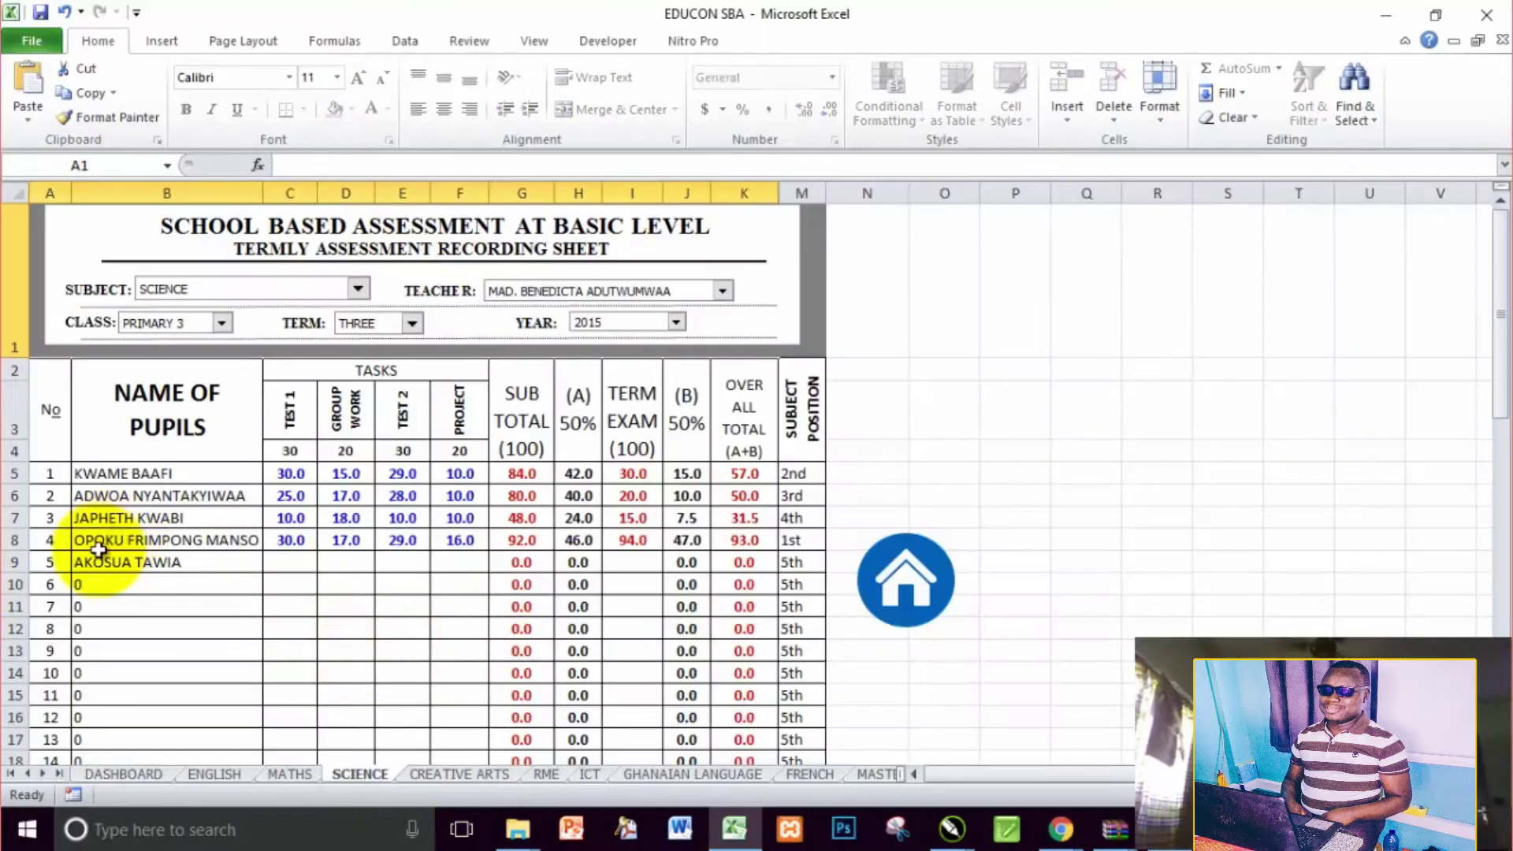
left_click(292, 562)
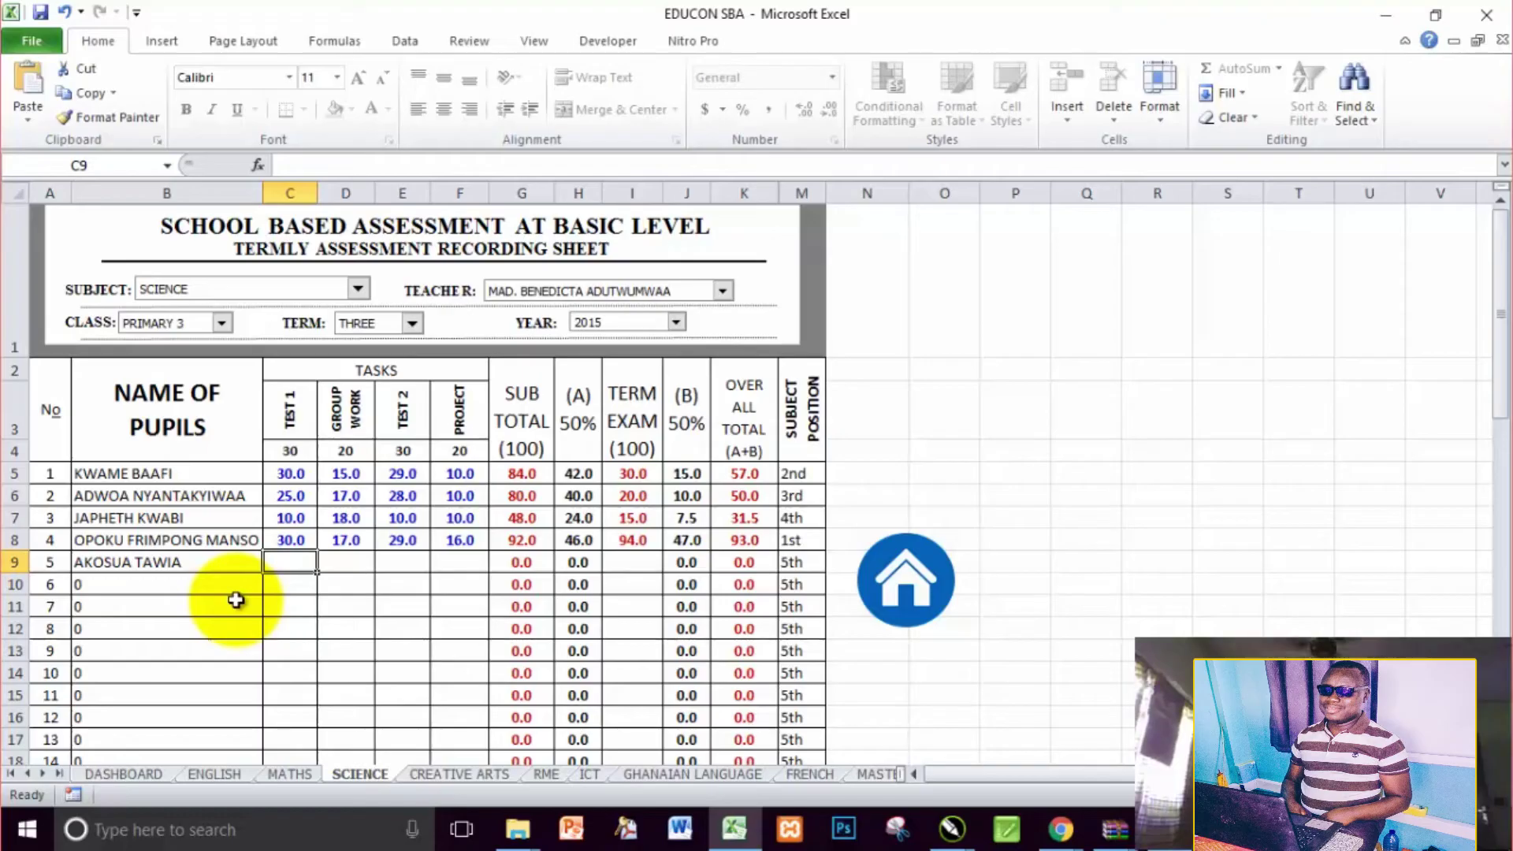
type("50")
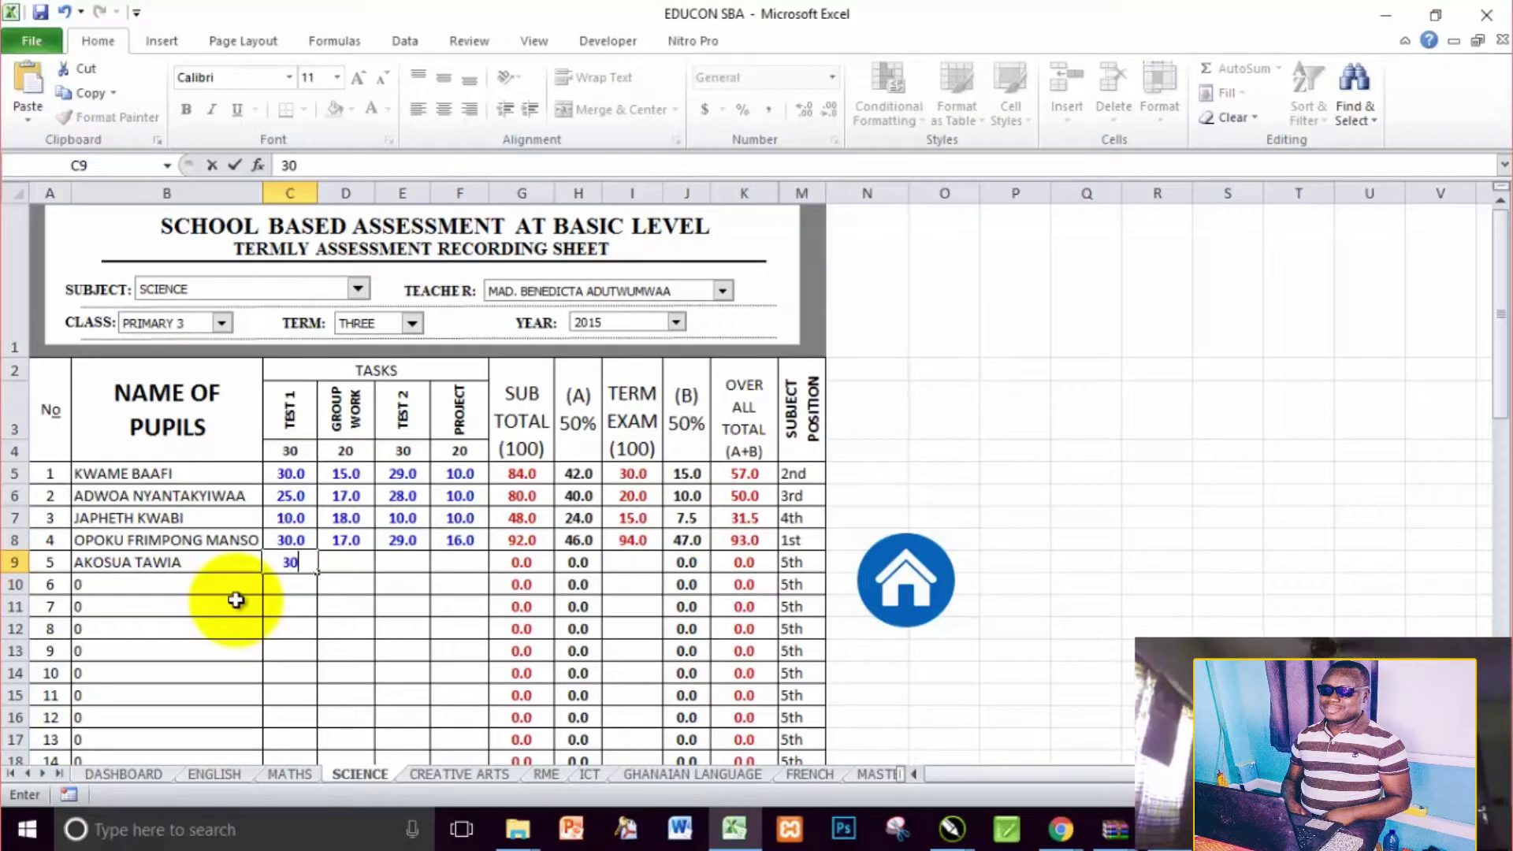
key("Tab")
type("1")
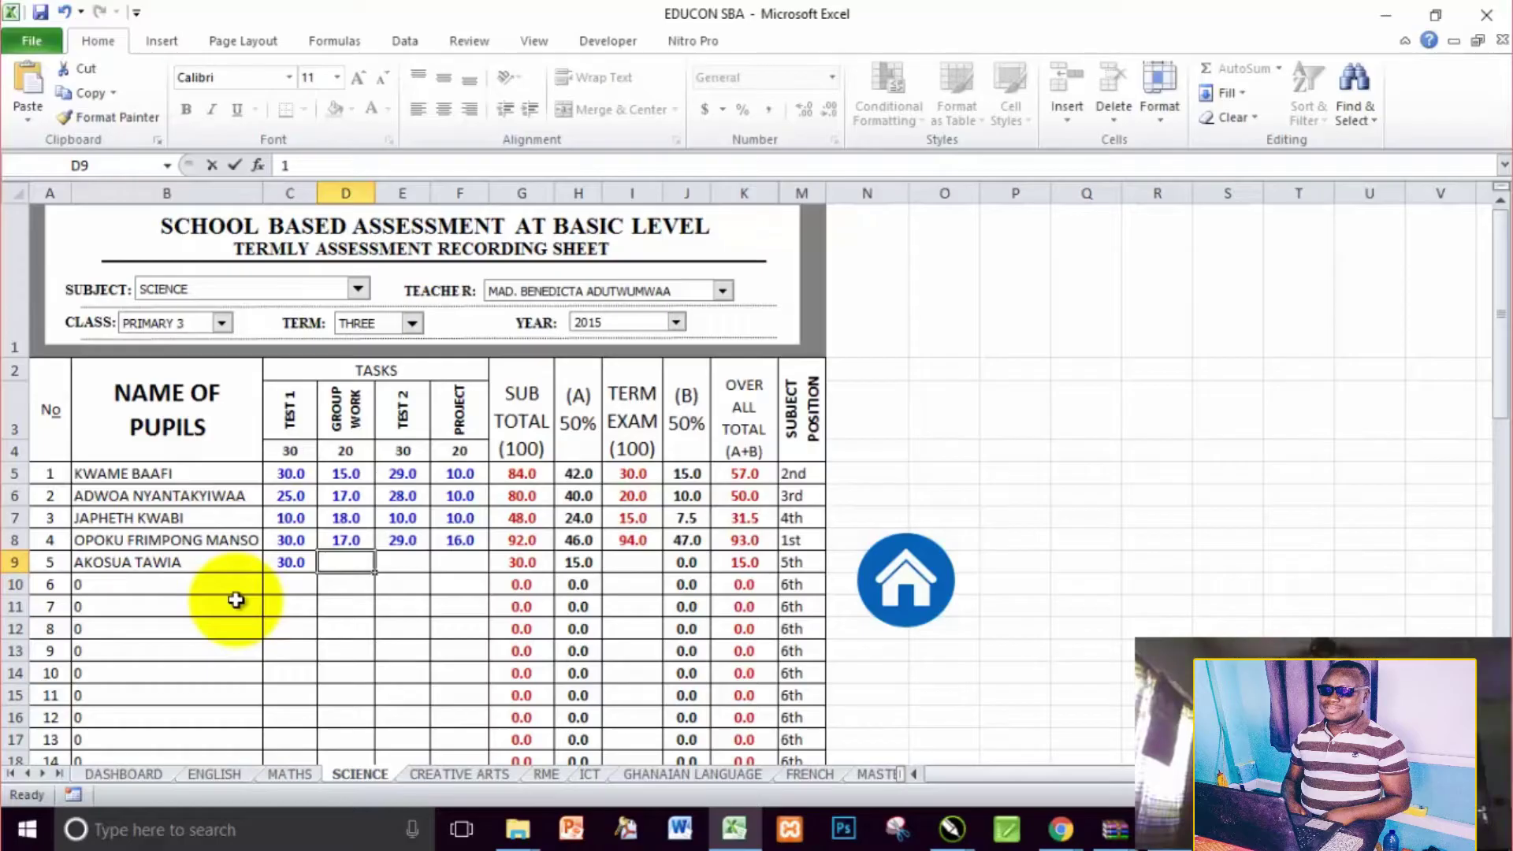
type("8")
key("Tab")
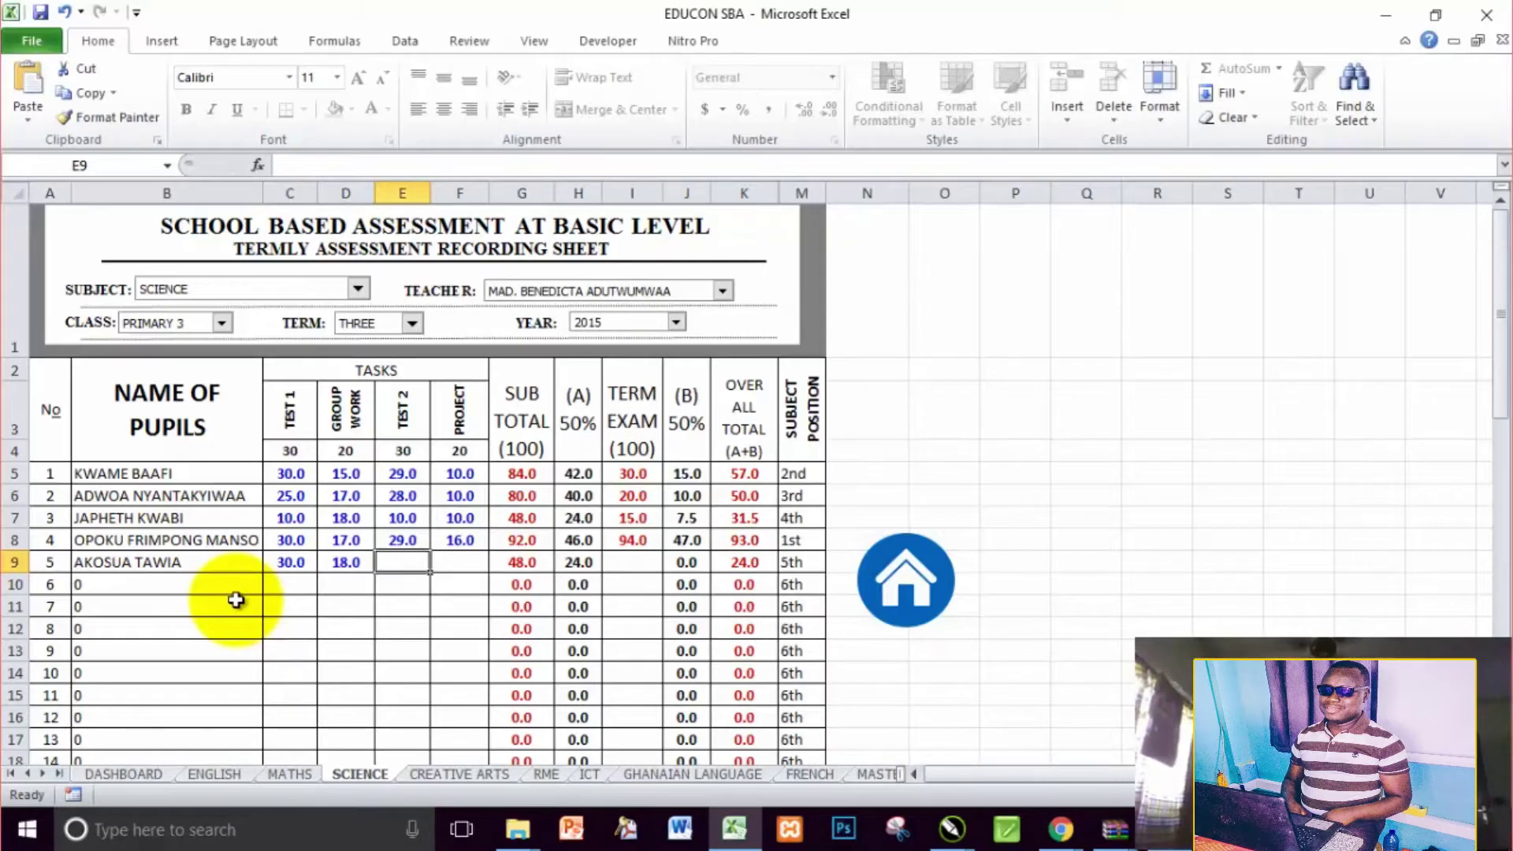
type("29")
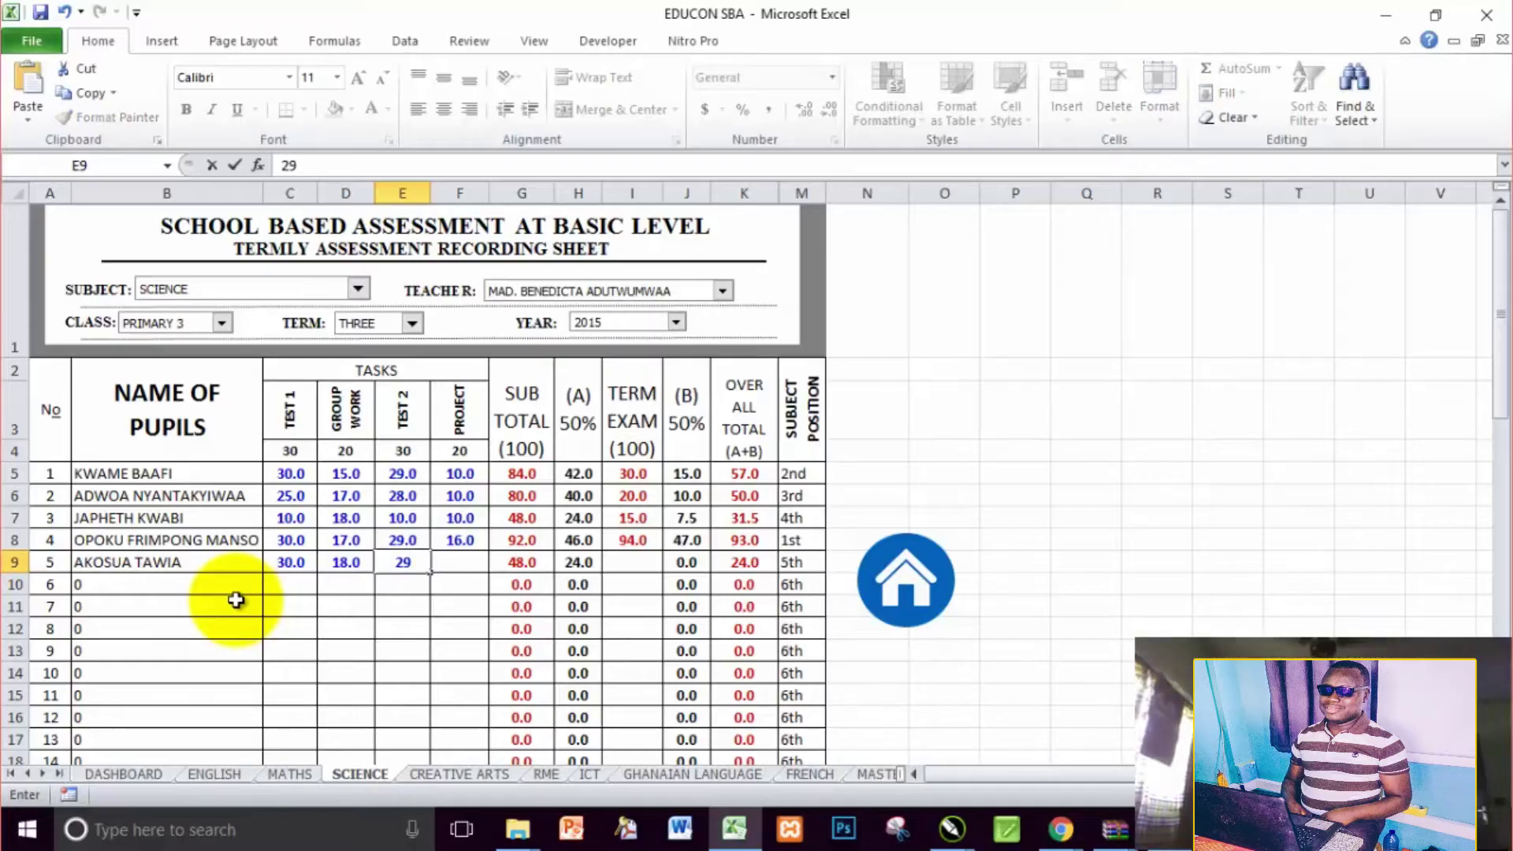
key("Tab")
type("20")
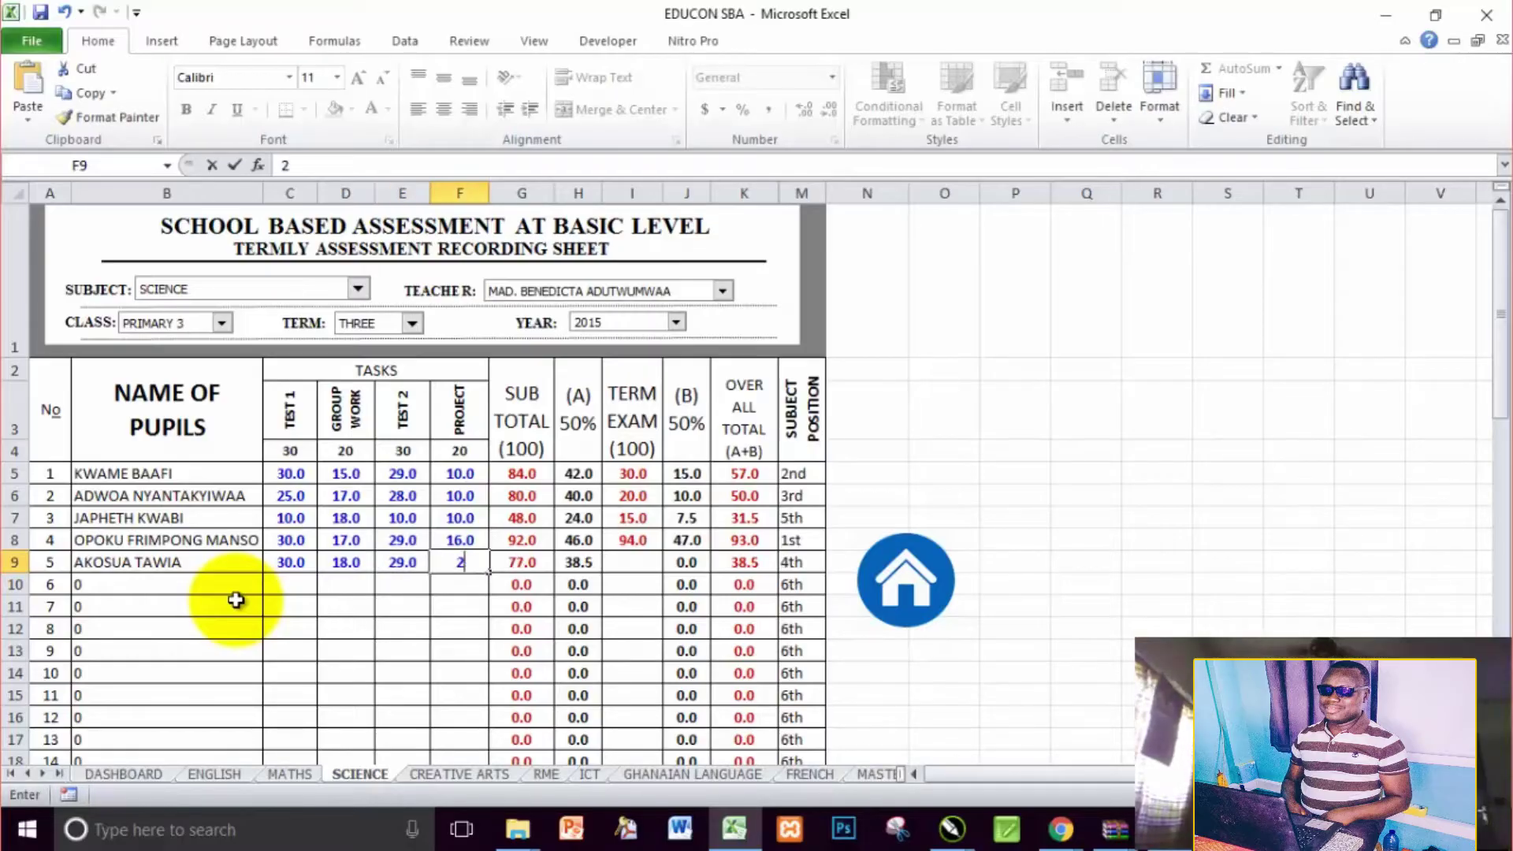
left_click(292, 582)
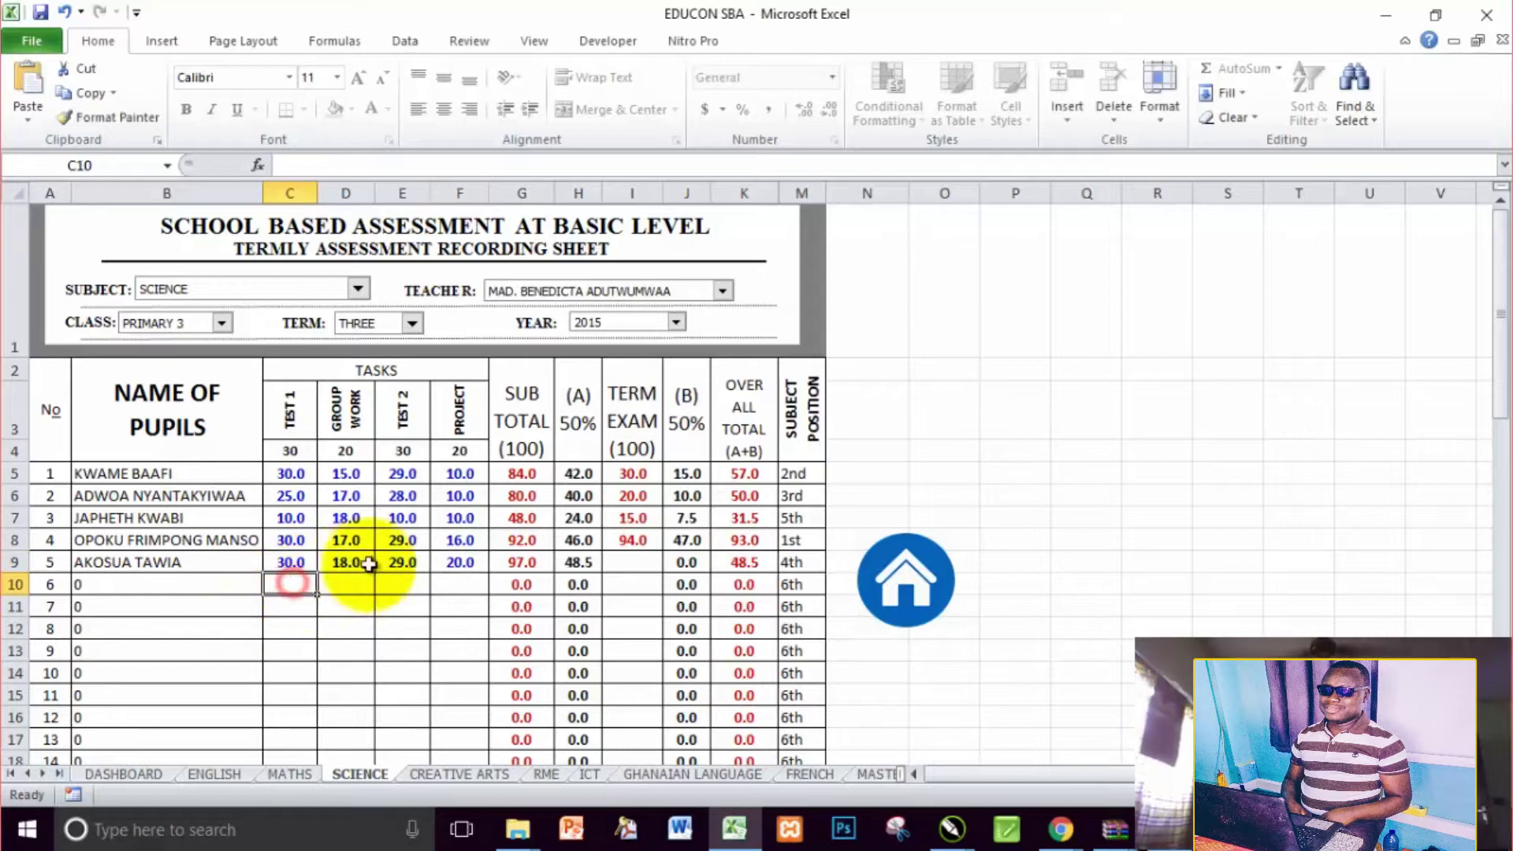
Enter a 98 SCIENCE term exam mark in I9
left_click(615, 565)
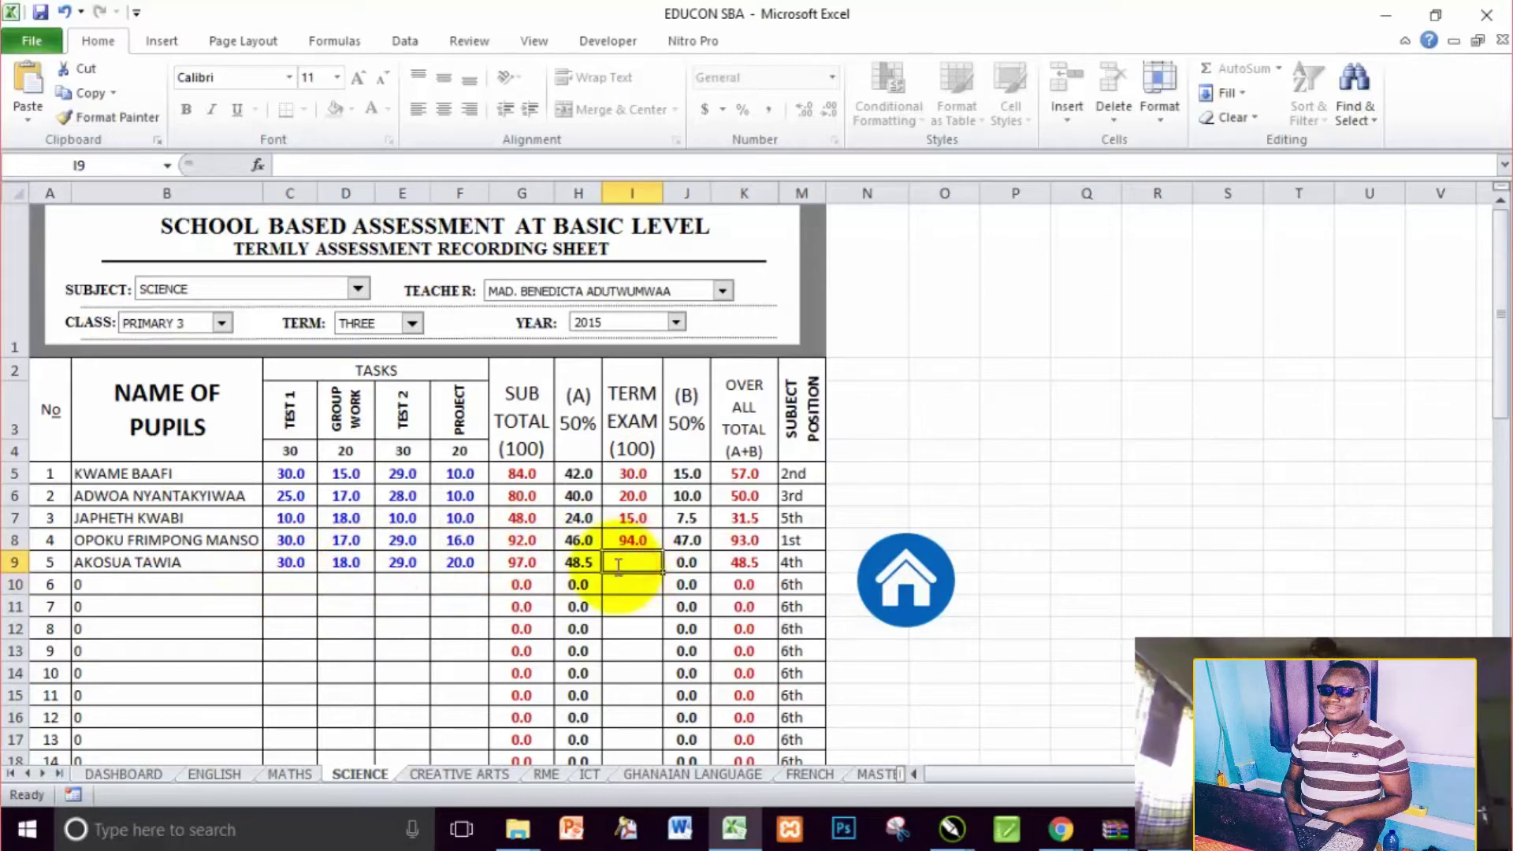
type("98")
key("Return")
left_click(617, 606)
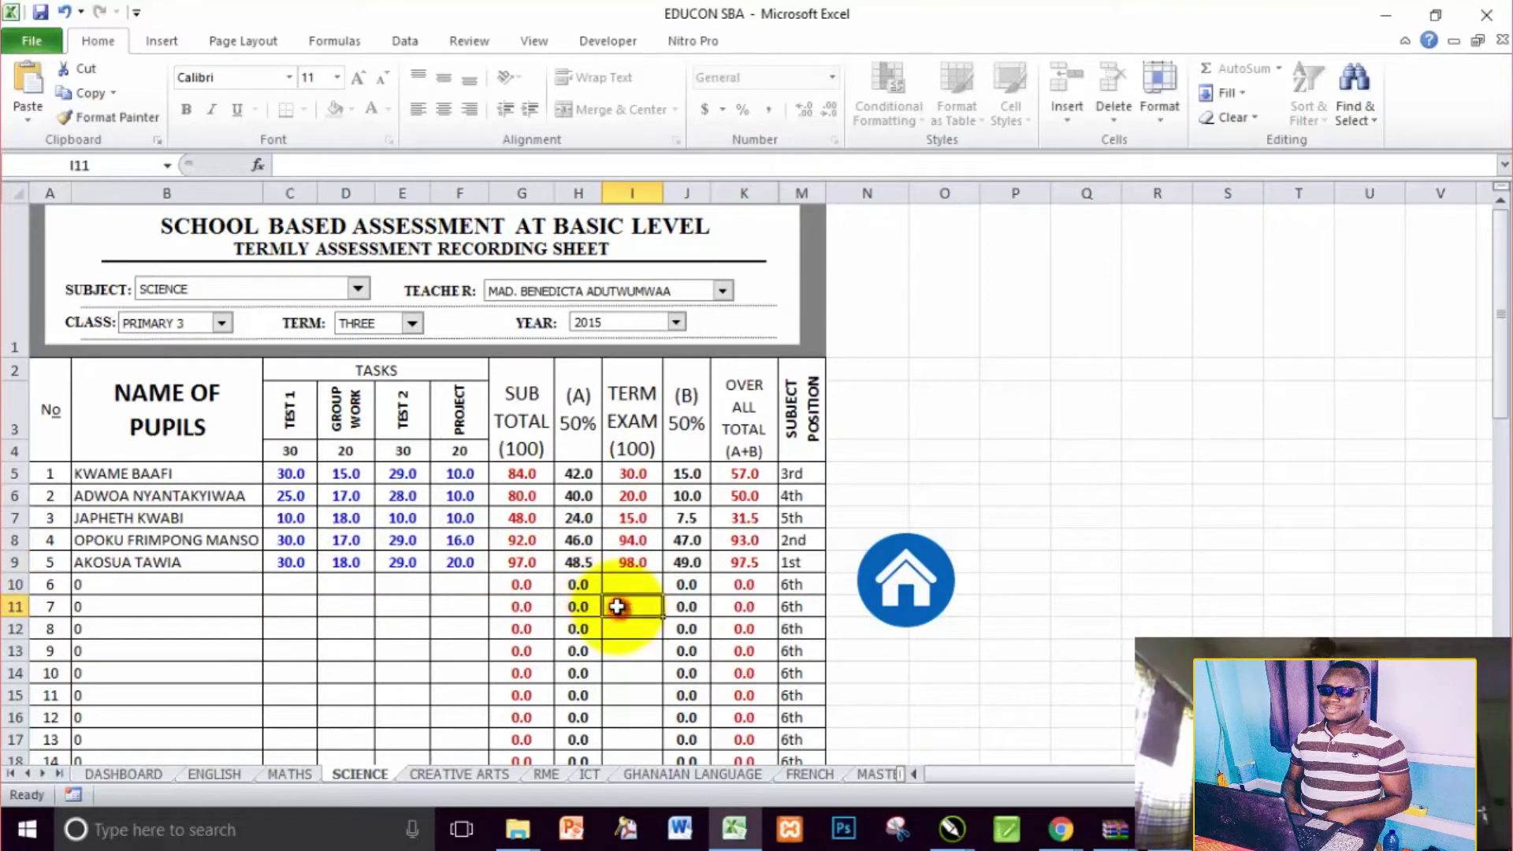
Copy row 8's Creative Arts task scores and 80 term exam down to the fifth pupil
left_click(906, 586)
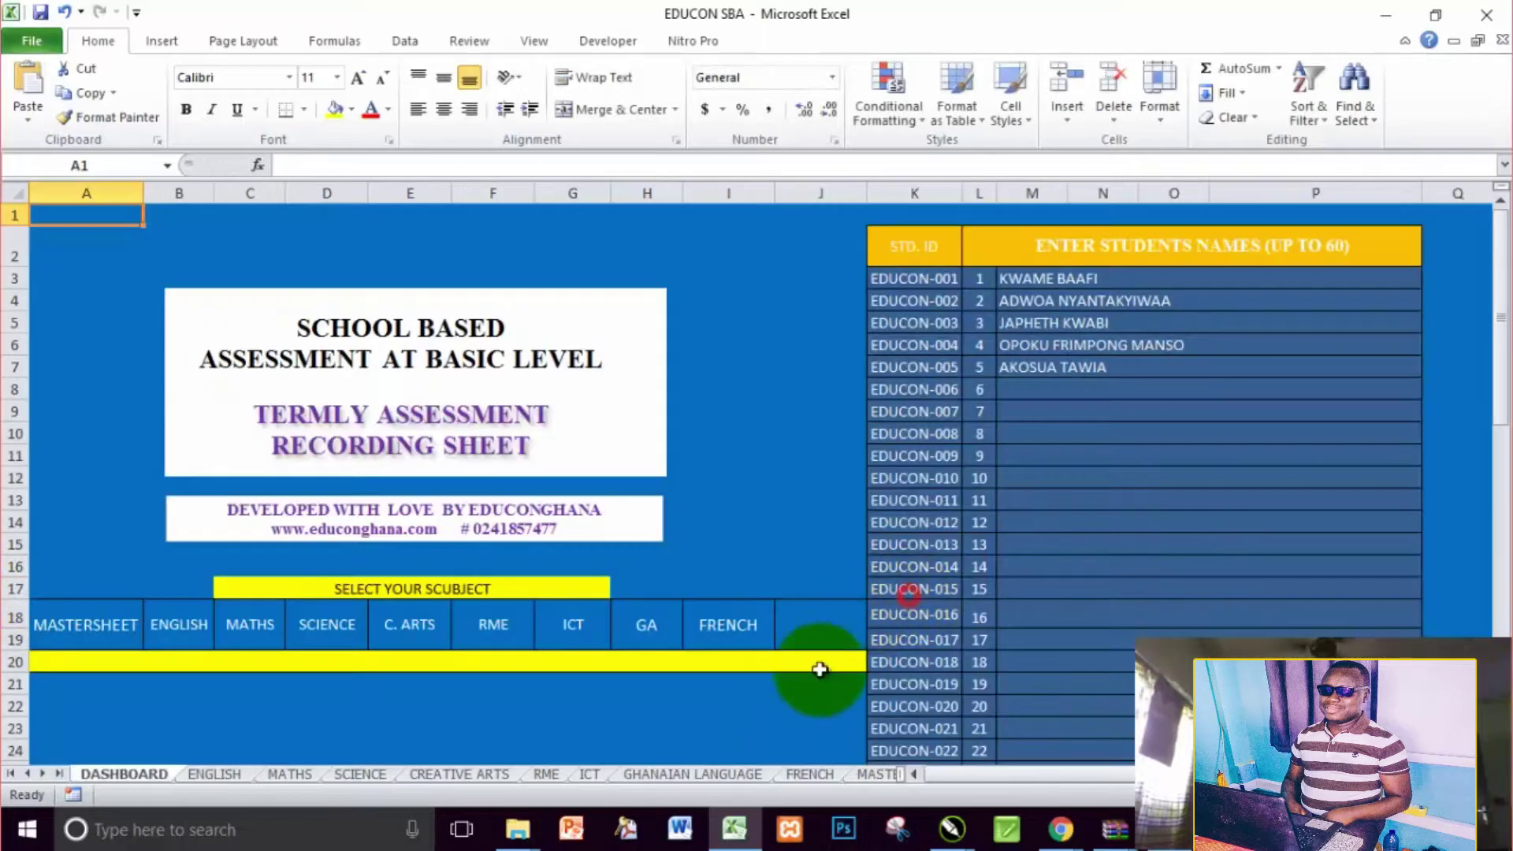
left_click(351, 626)
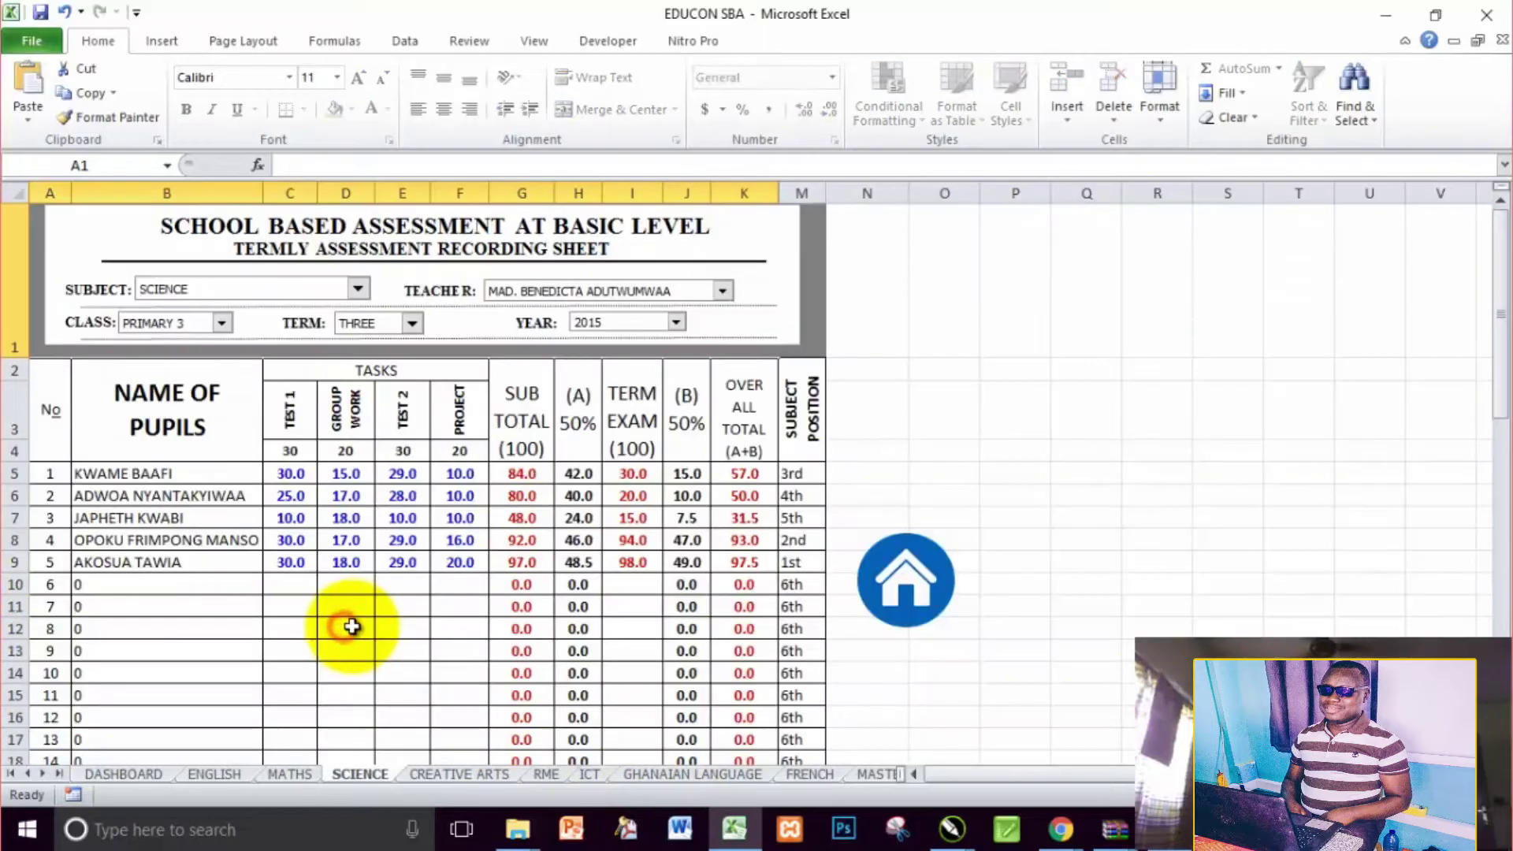
left_click(914, 610)
left_click(426, 627)
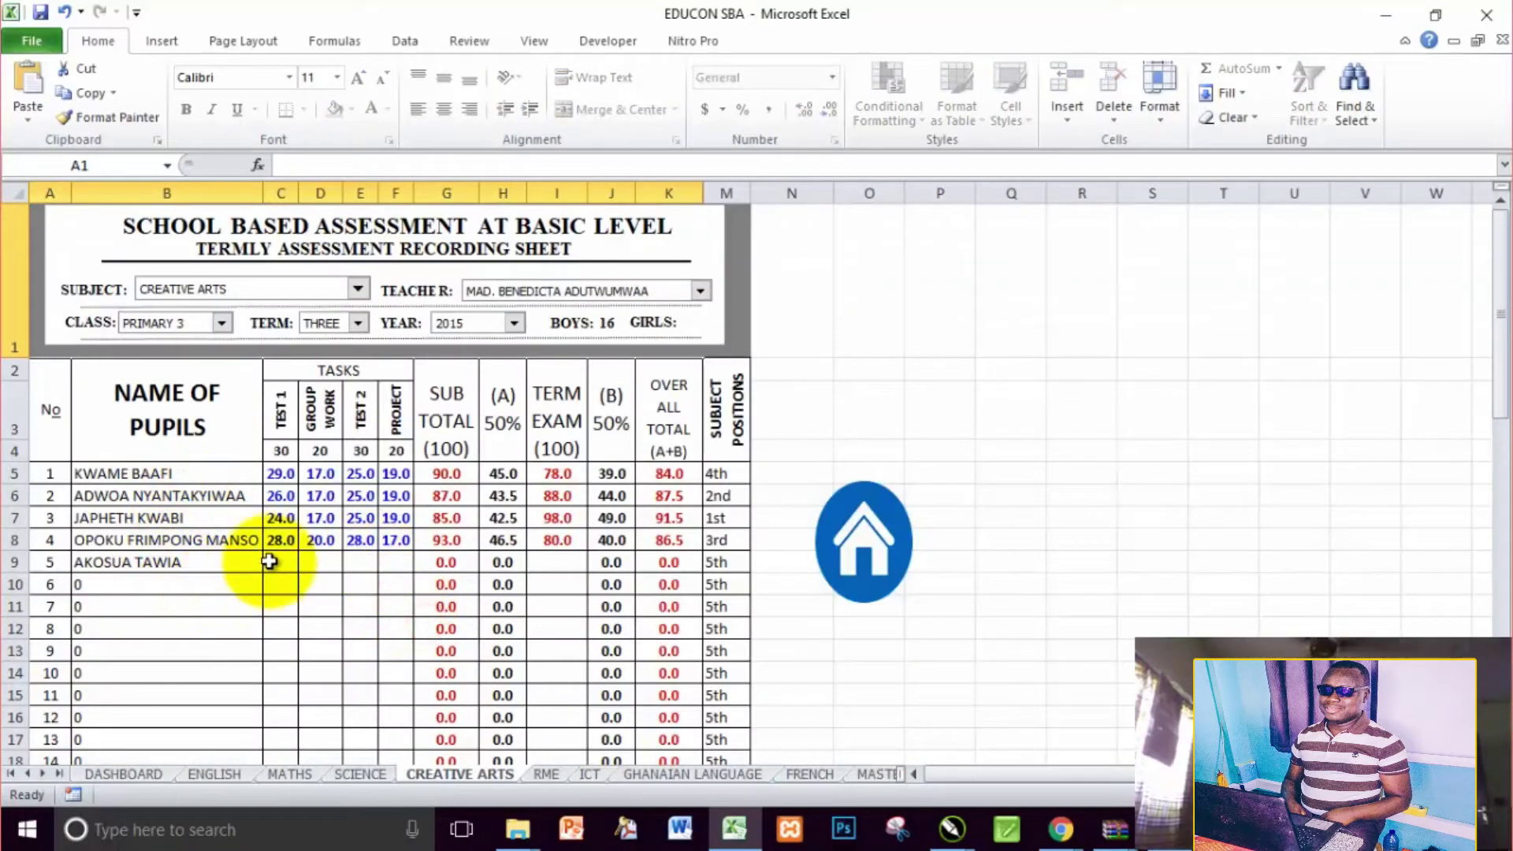
left_click(281, 560)
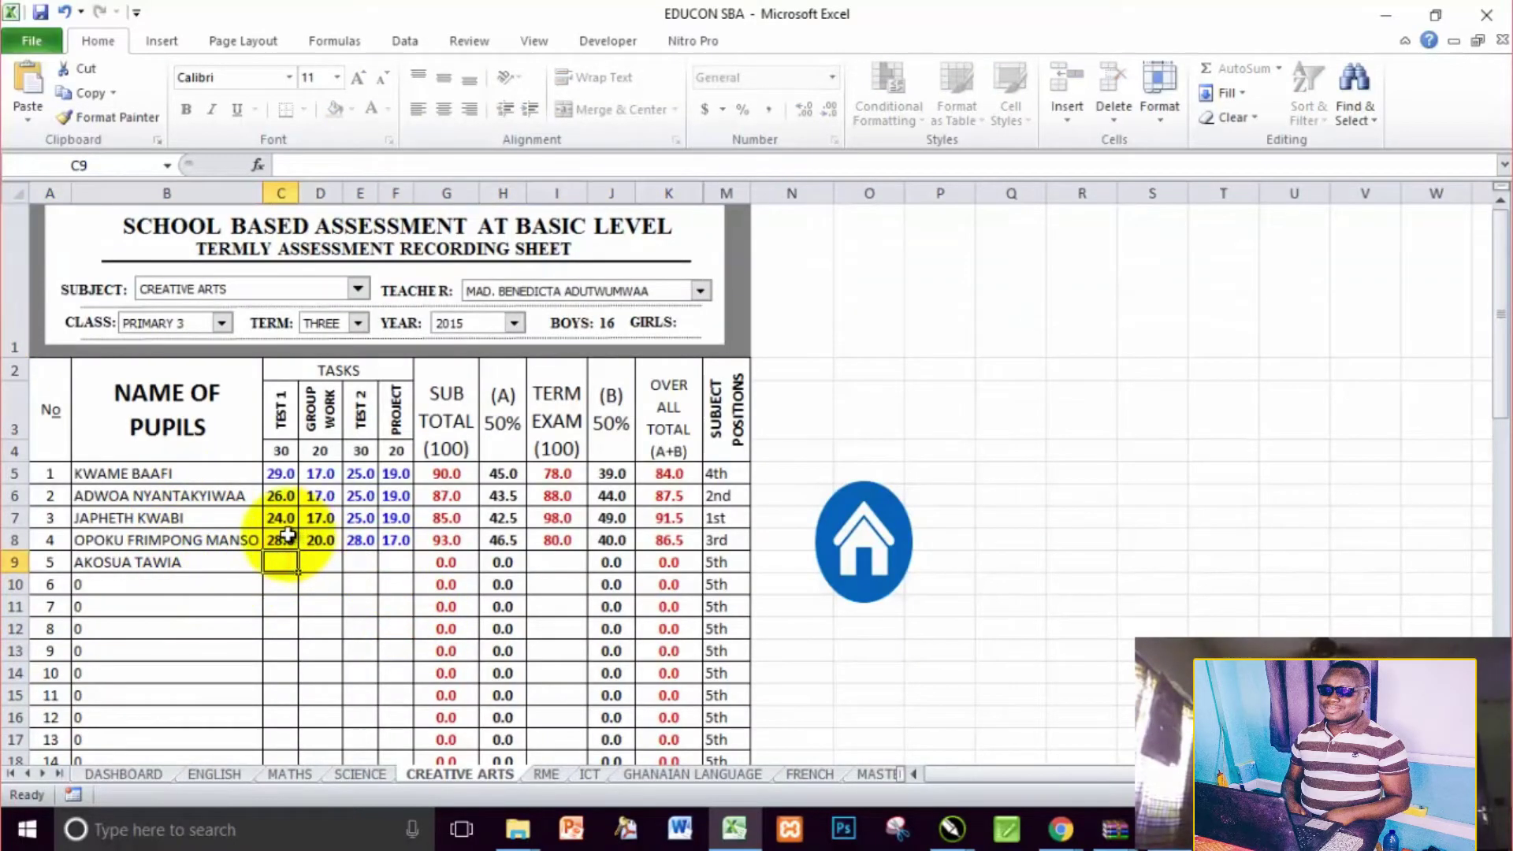
left_click_drag(286, 535, 406, 568)
left_click(576, 542)
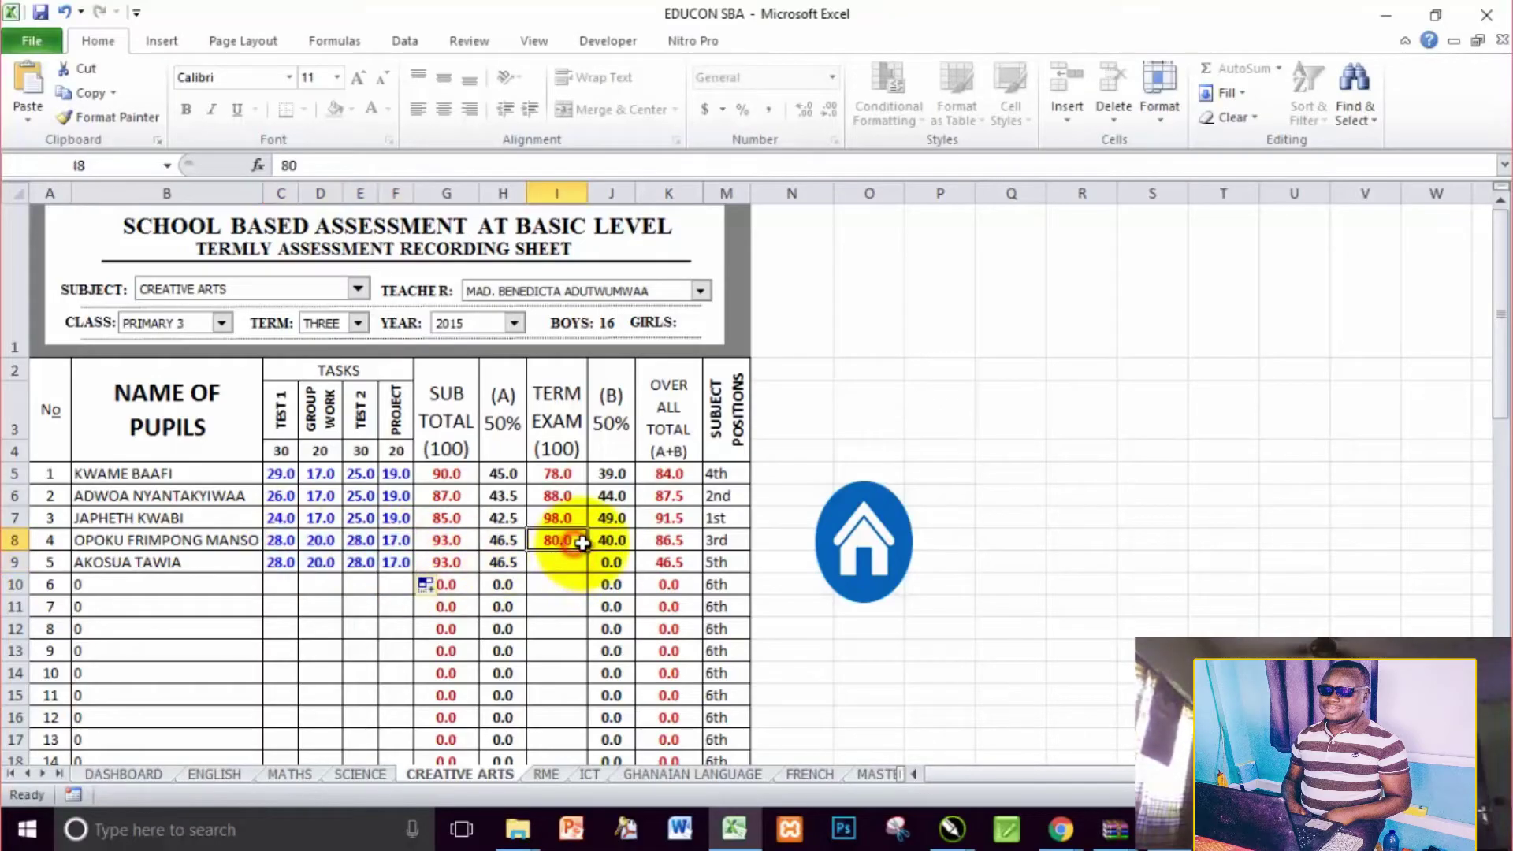
left_click_drag(582, 542, 585, 573)
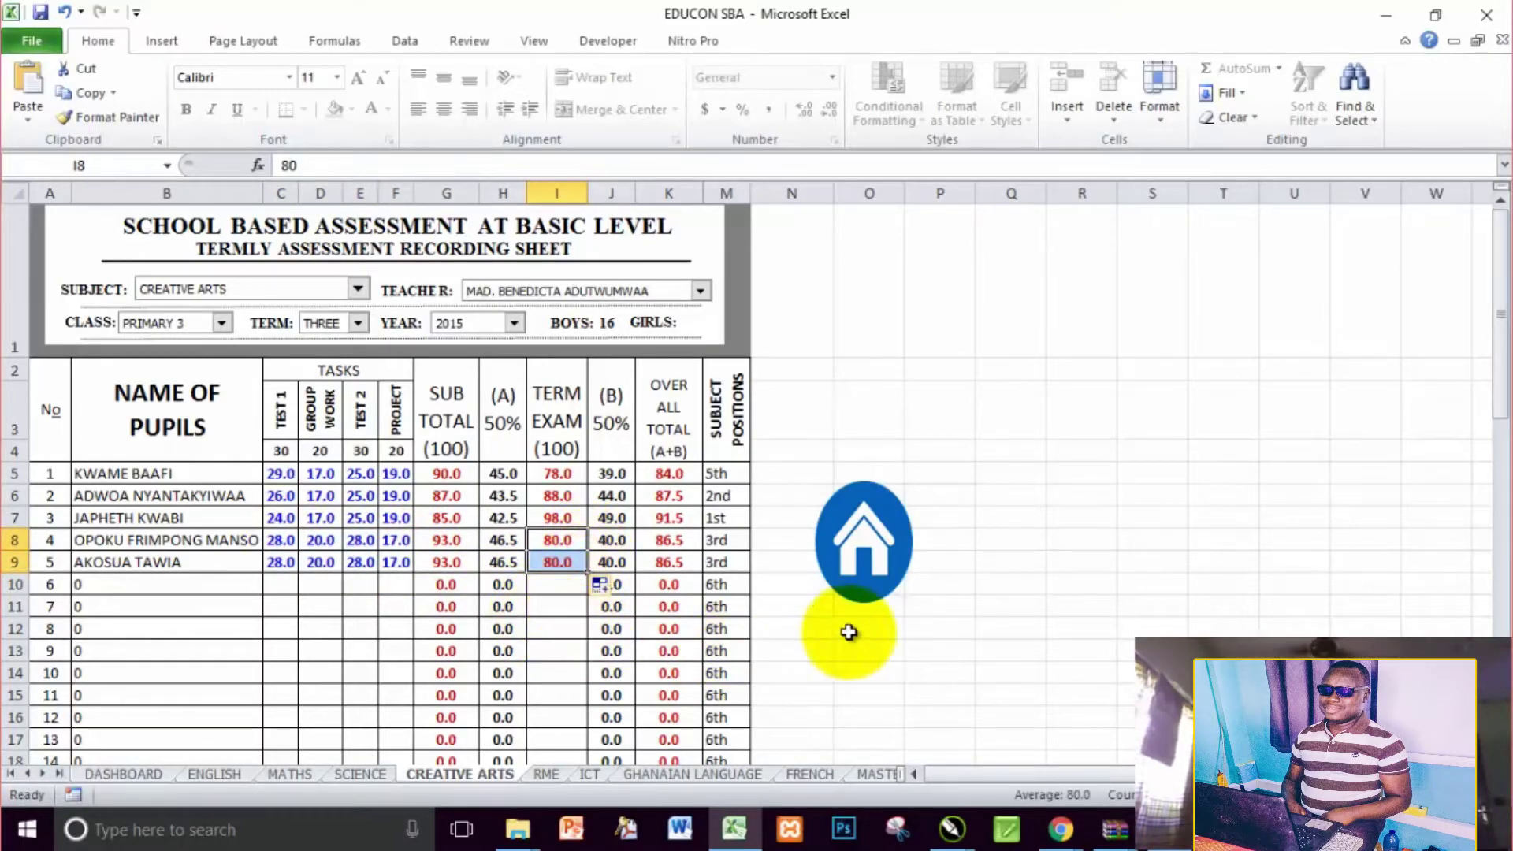
left_click(863, 543)
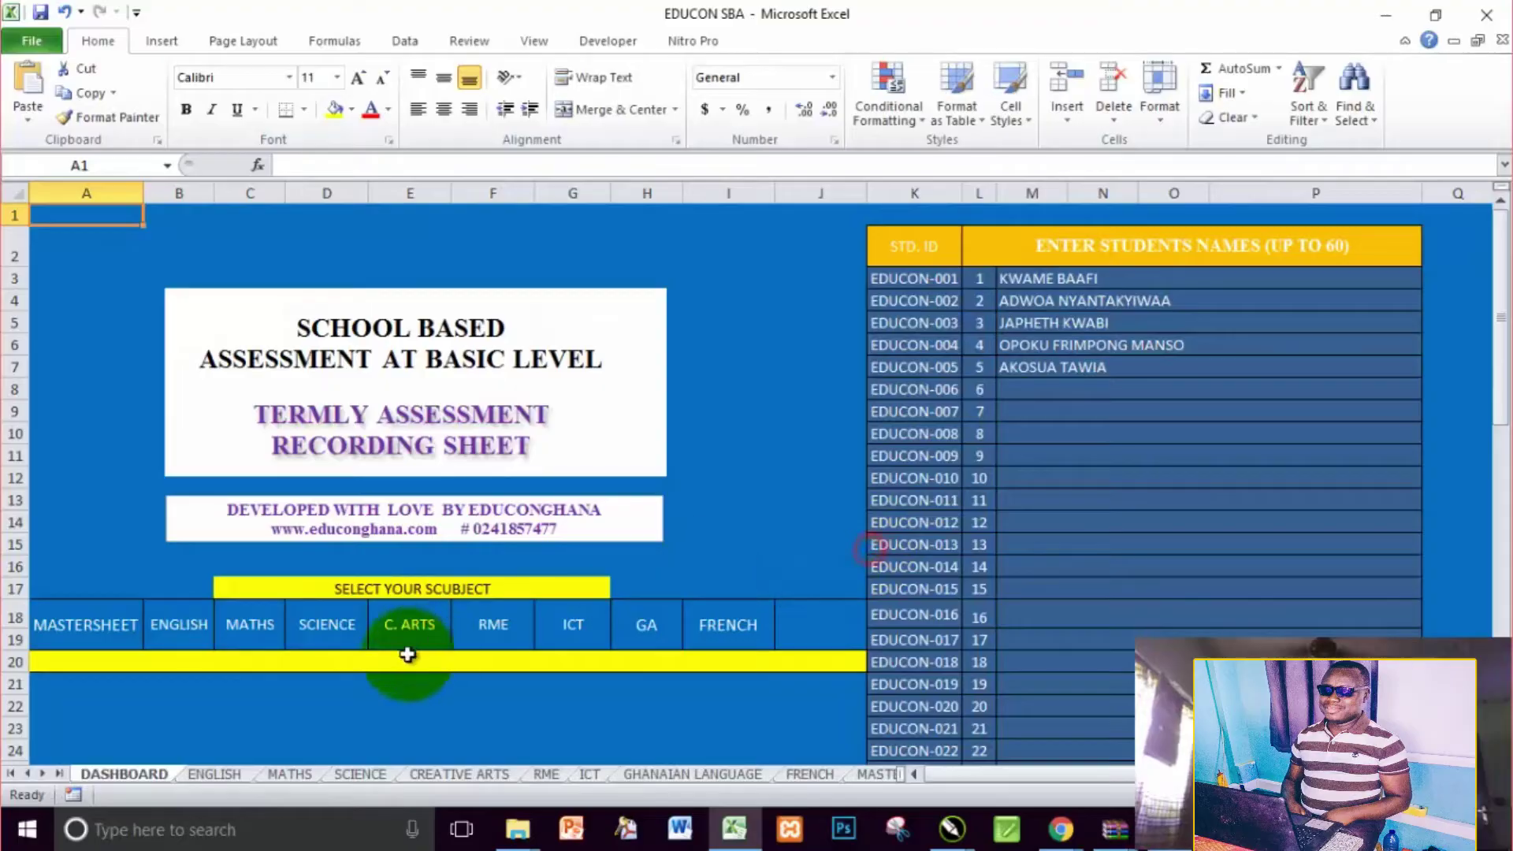
Copy RME task scores to the fifth pupil and enter a 100 term exam mark
left_click(491, 635)
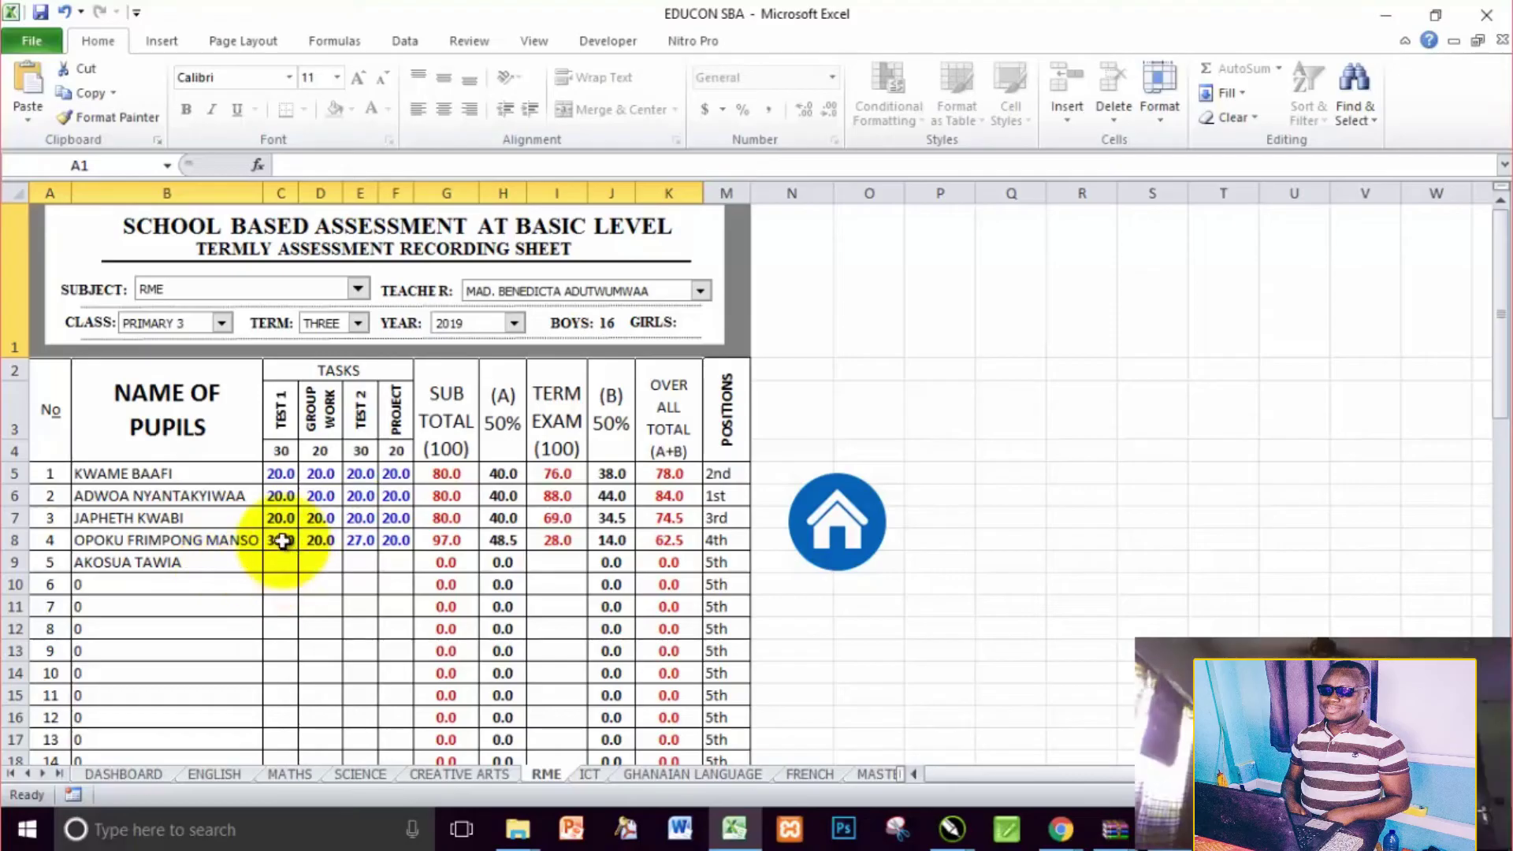
left_click_drag(282, 541, 402, 567)
left_click(559, 564)
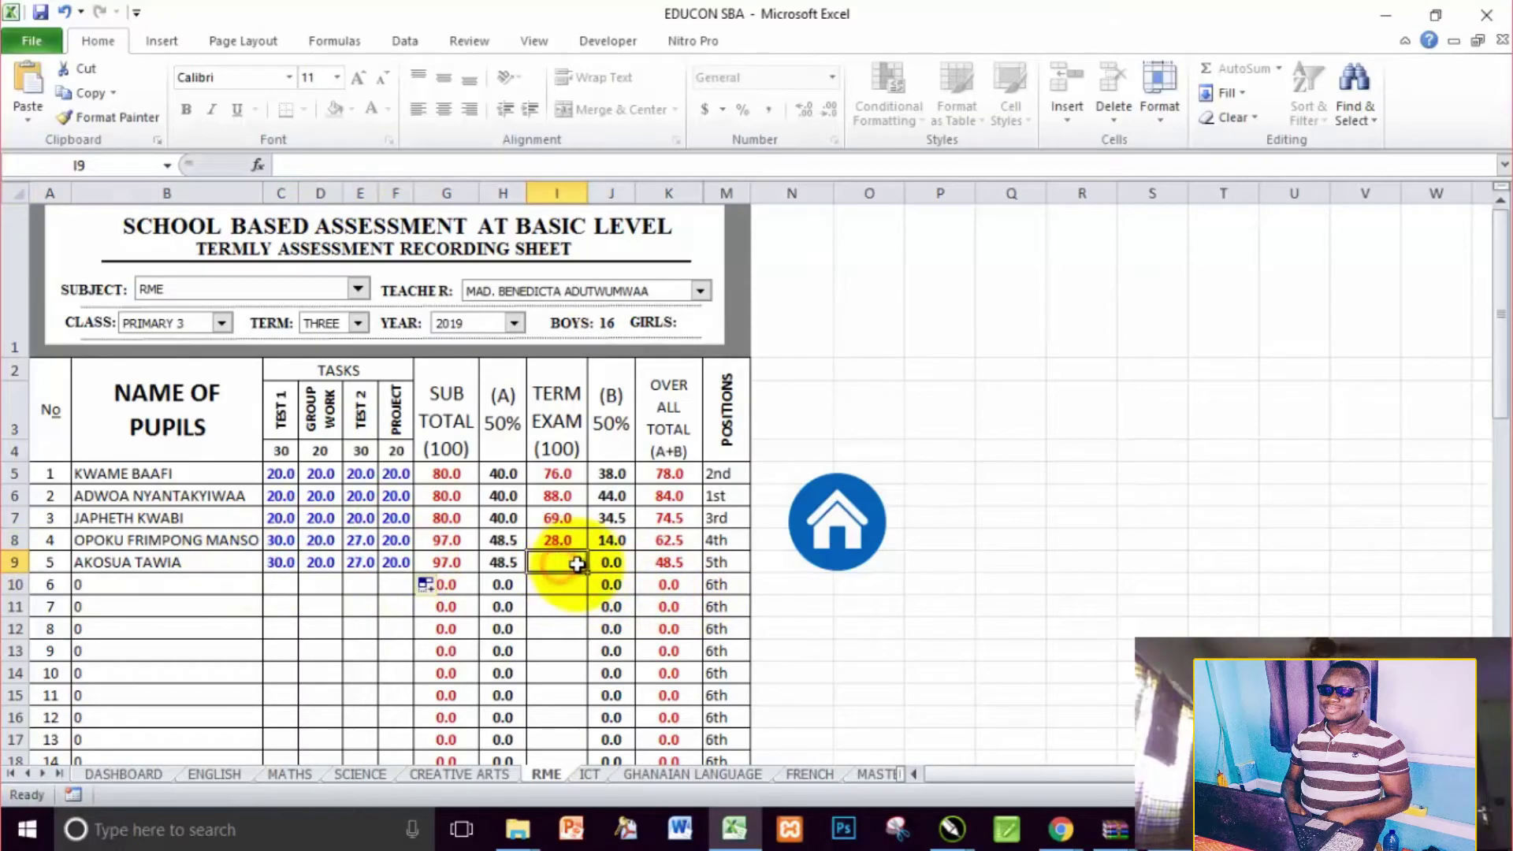
type("100")
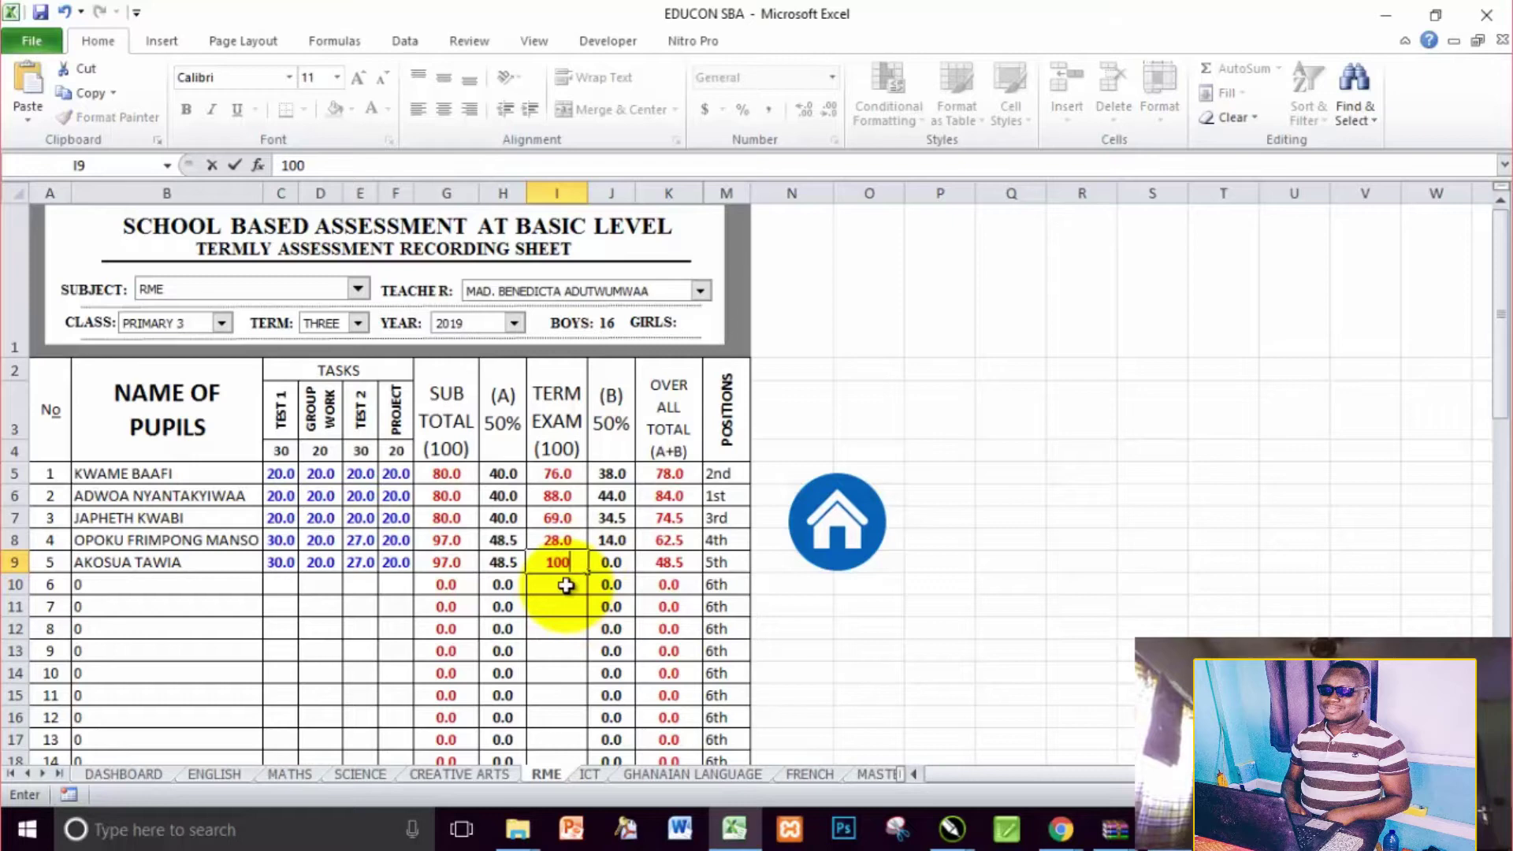
key("Return")
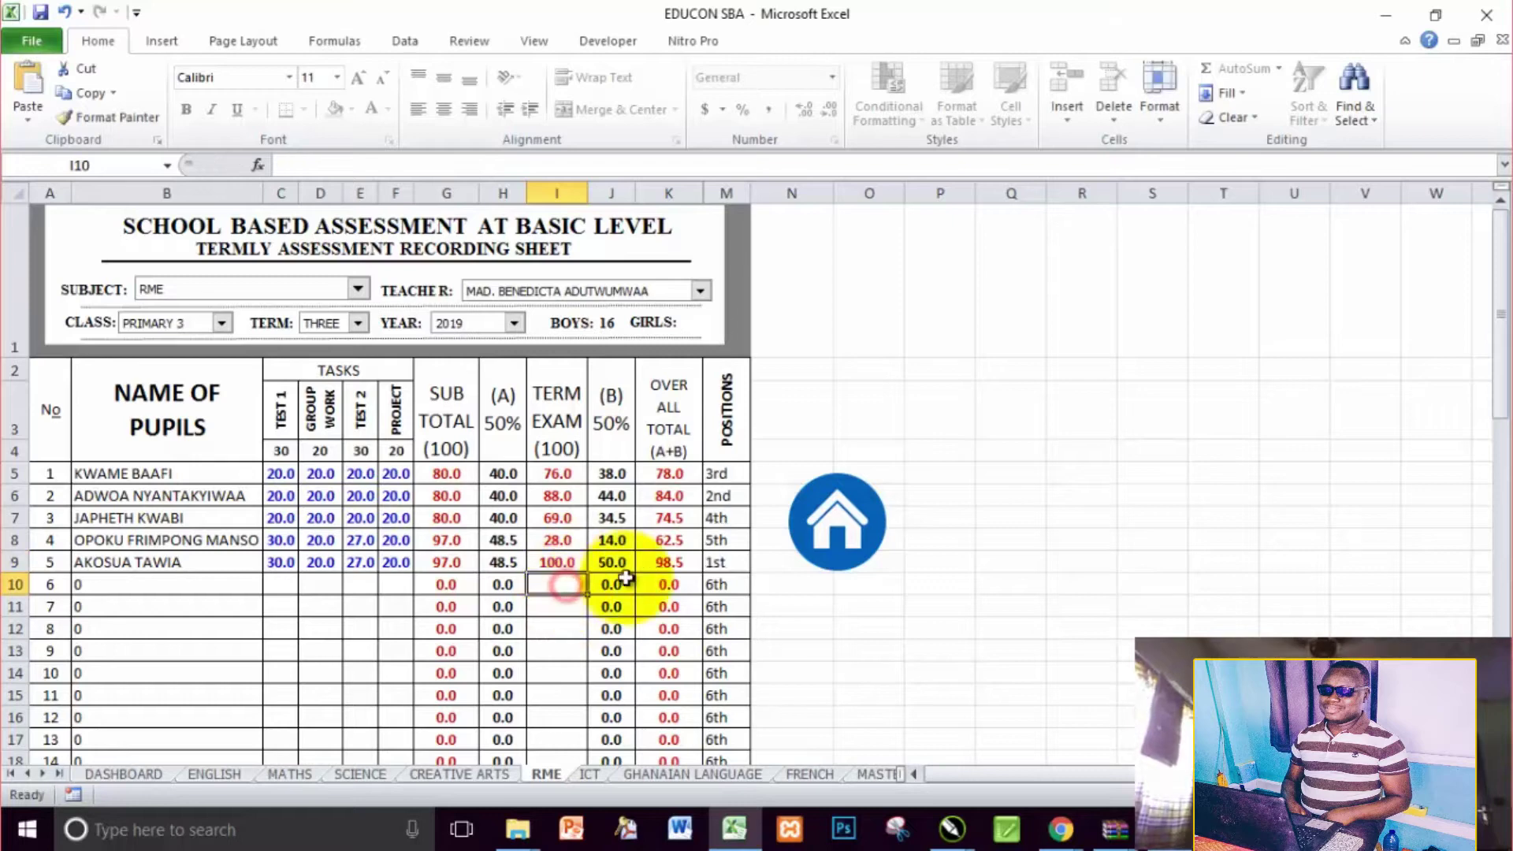
left_click(809, 549)
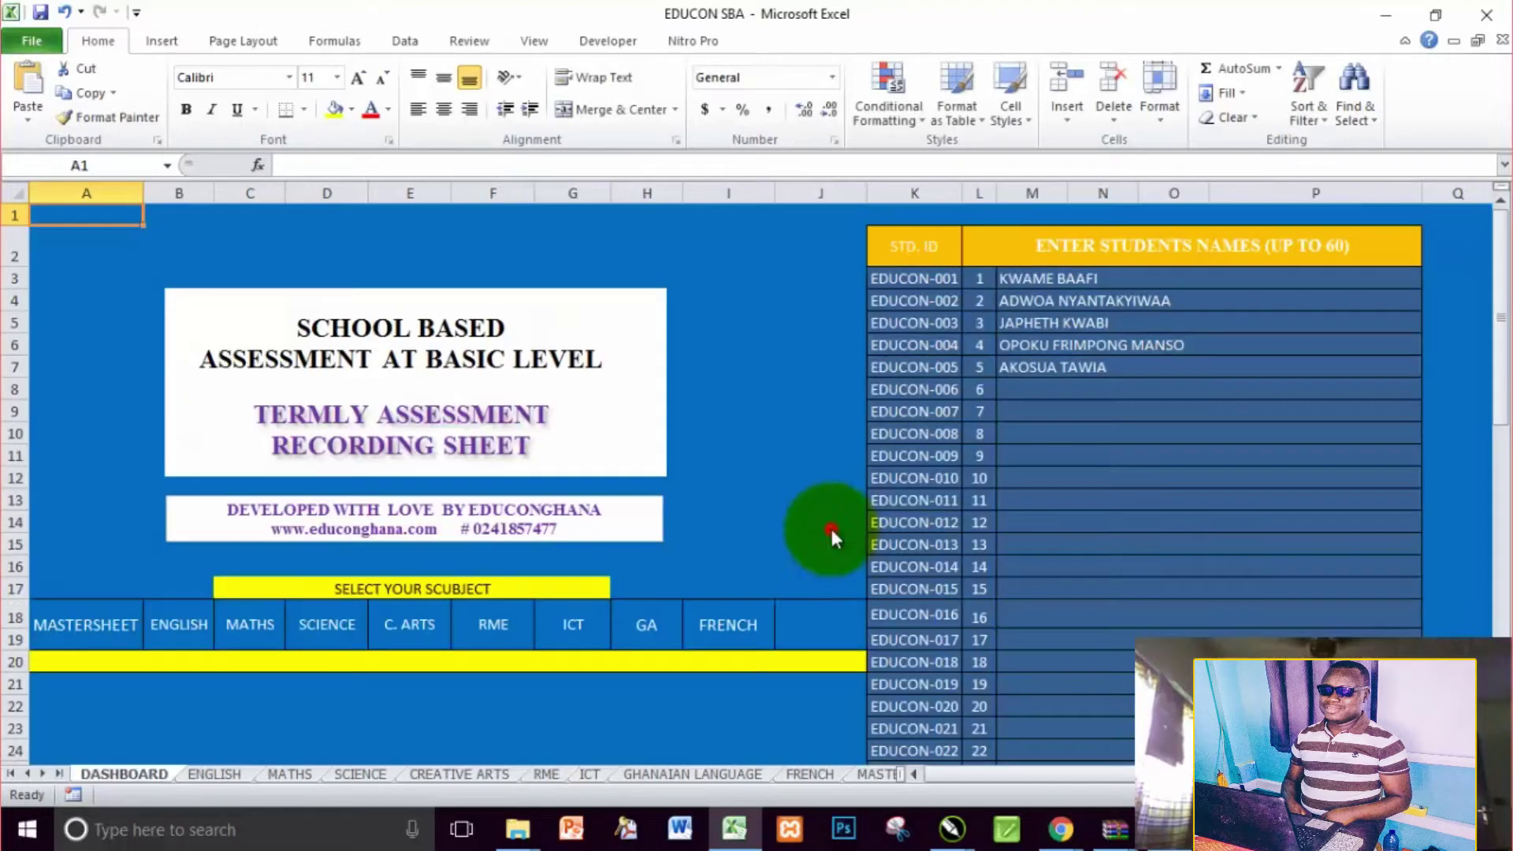
Copy ICT task scores and the 100 term exam mark down into the fifth pupil's row
left_click(574, 626)
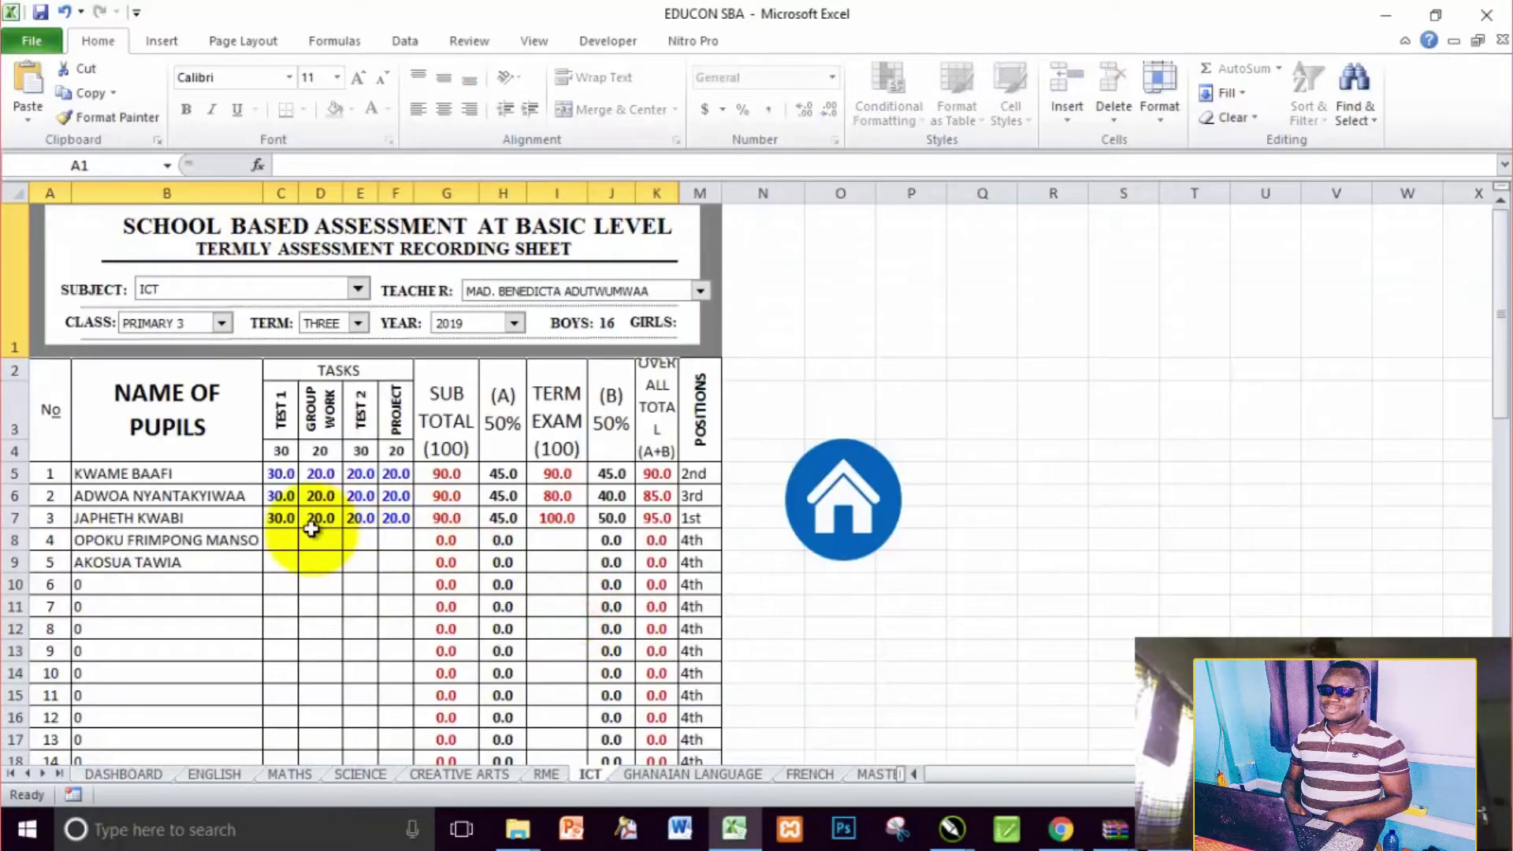
left_click_drag(276, 517, 416, 567)
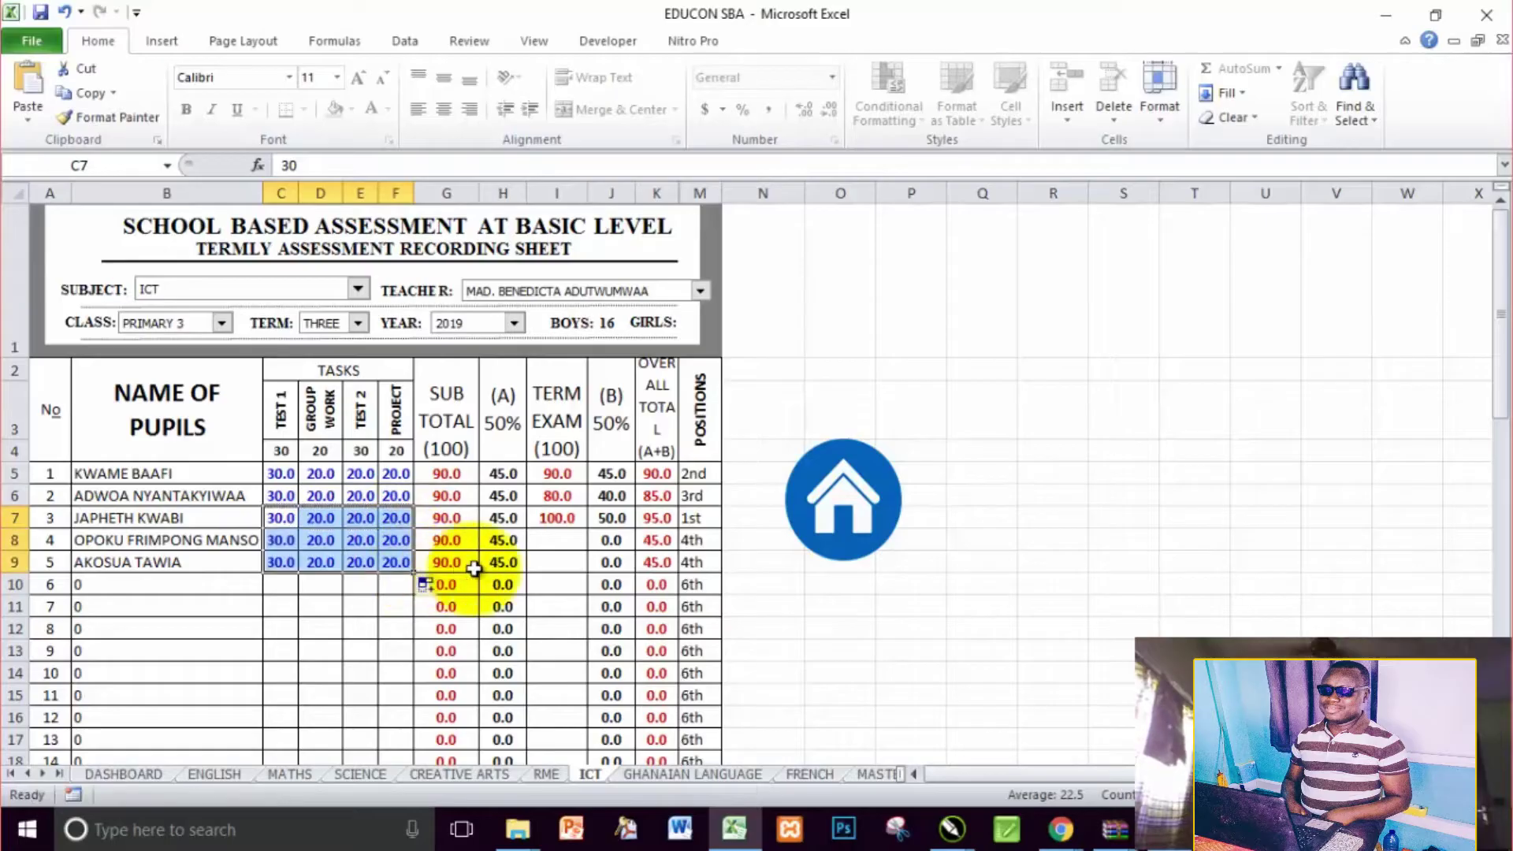
left_click(558, 538)
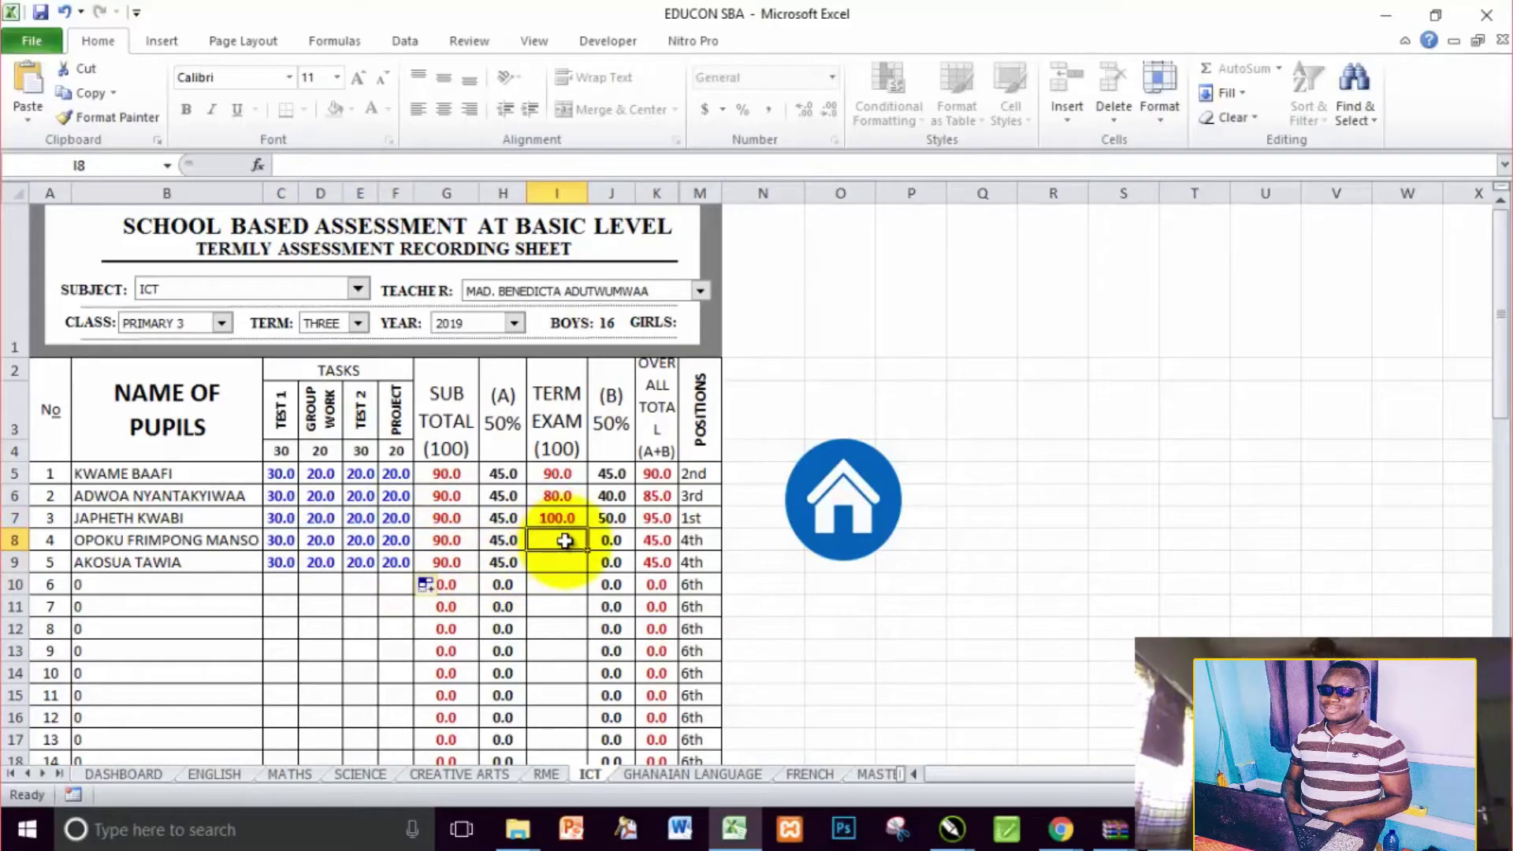
left_click(560, 518)
left_click_drag(587, 529, 587, 564)
left_click(827, 504)
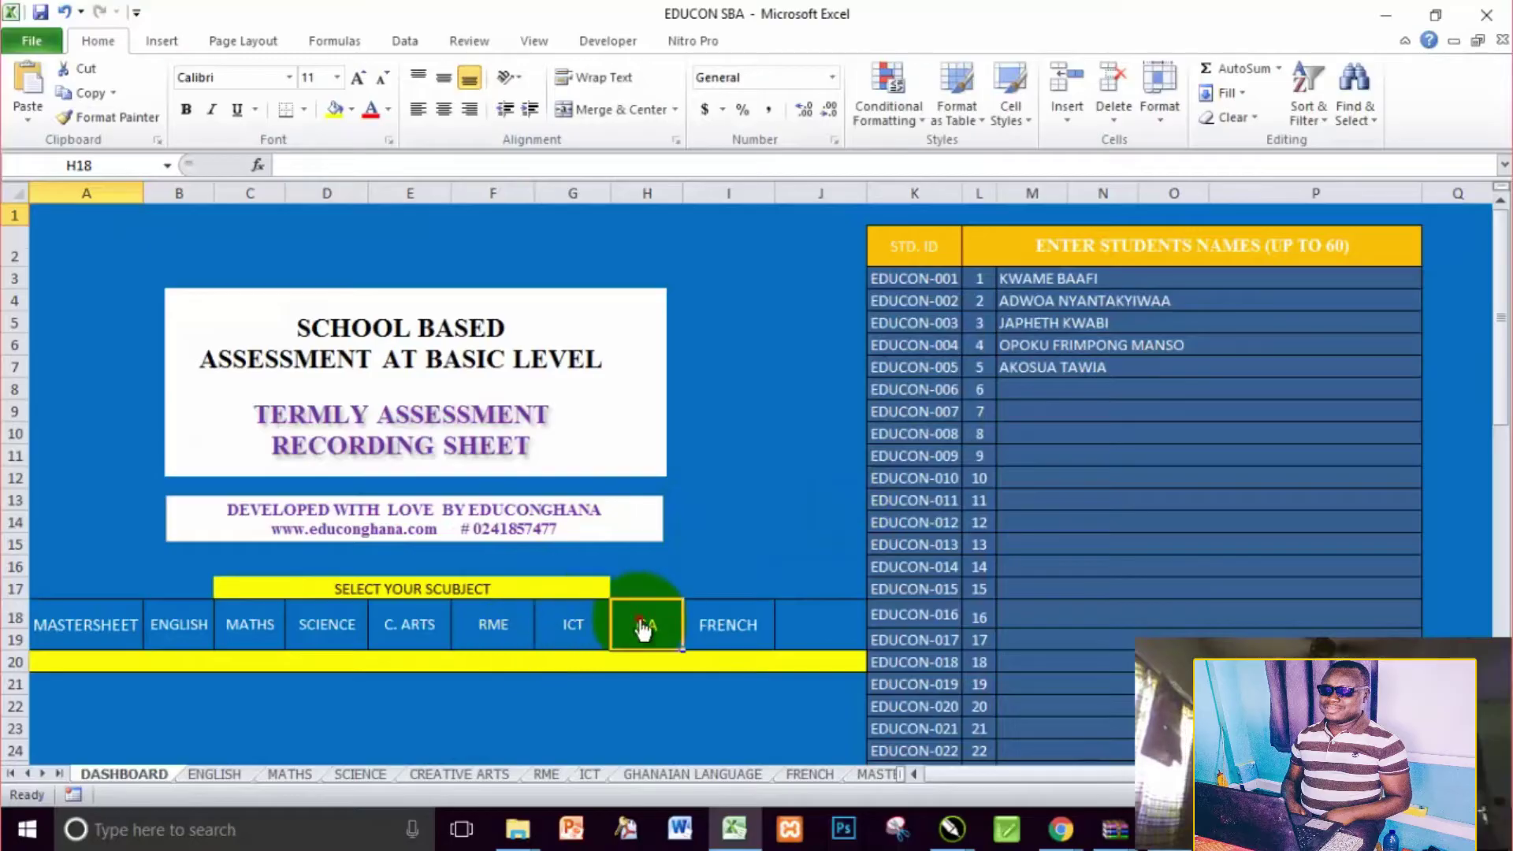
Give the fifth pupil Ghanaian Language task scores and a 100 term exam mark
left_click(644, 625)
left_click_drag(272, 542, 410, 565)
left_click(560, 563)
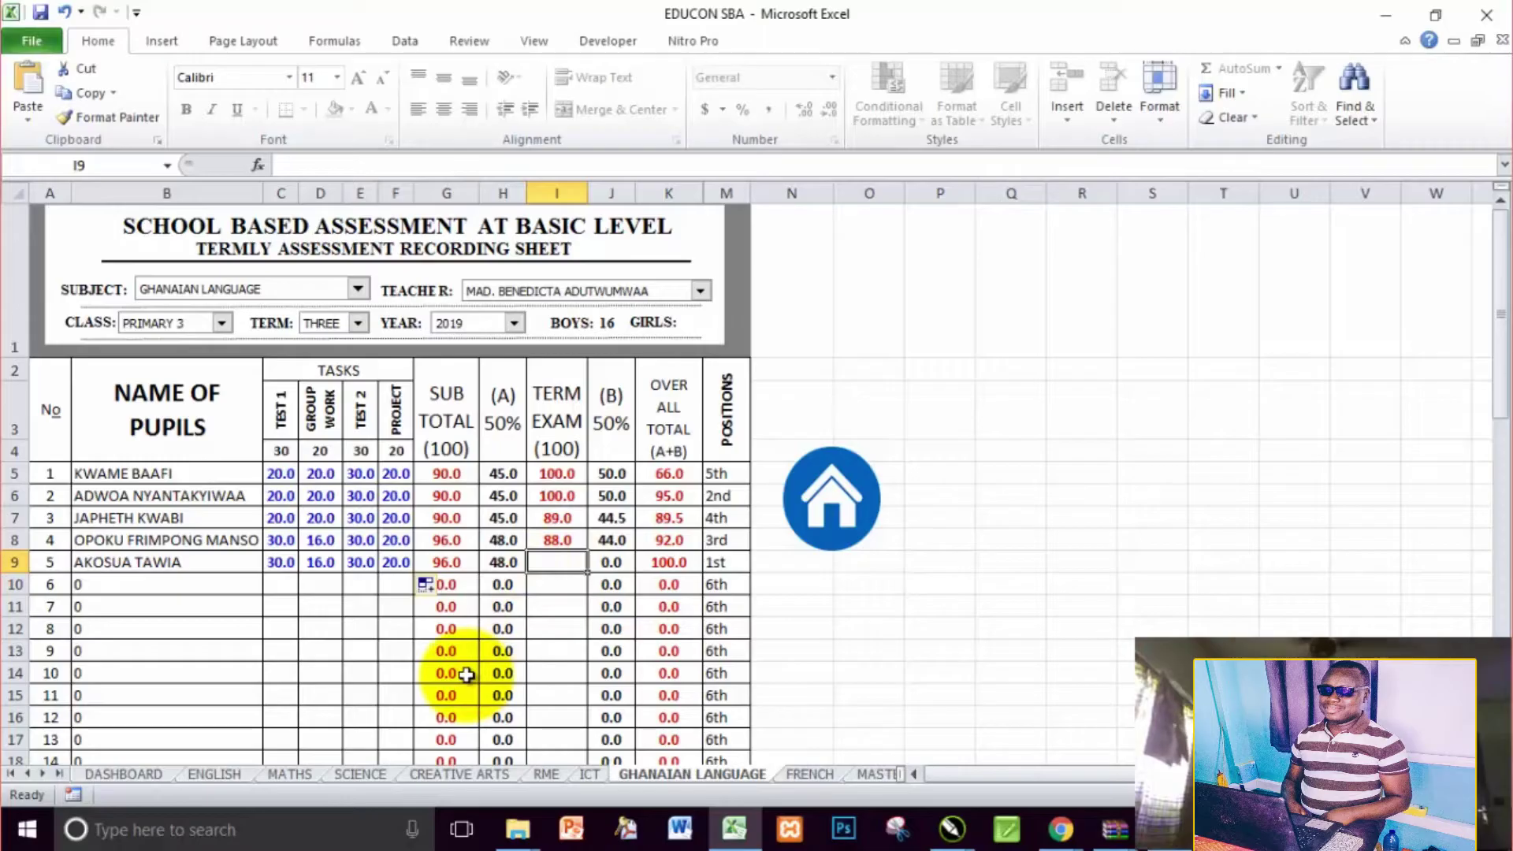
type("99")
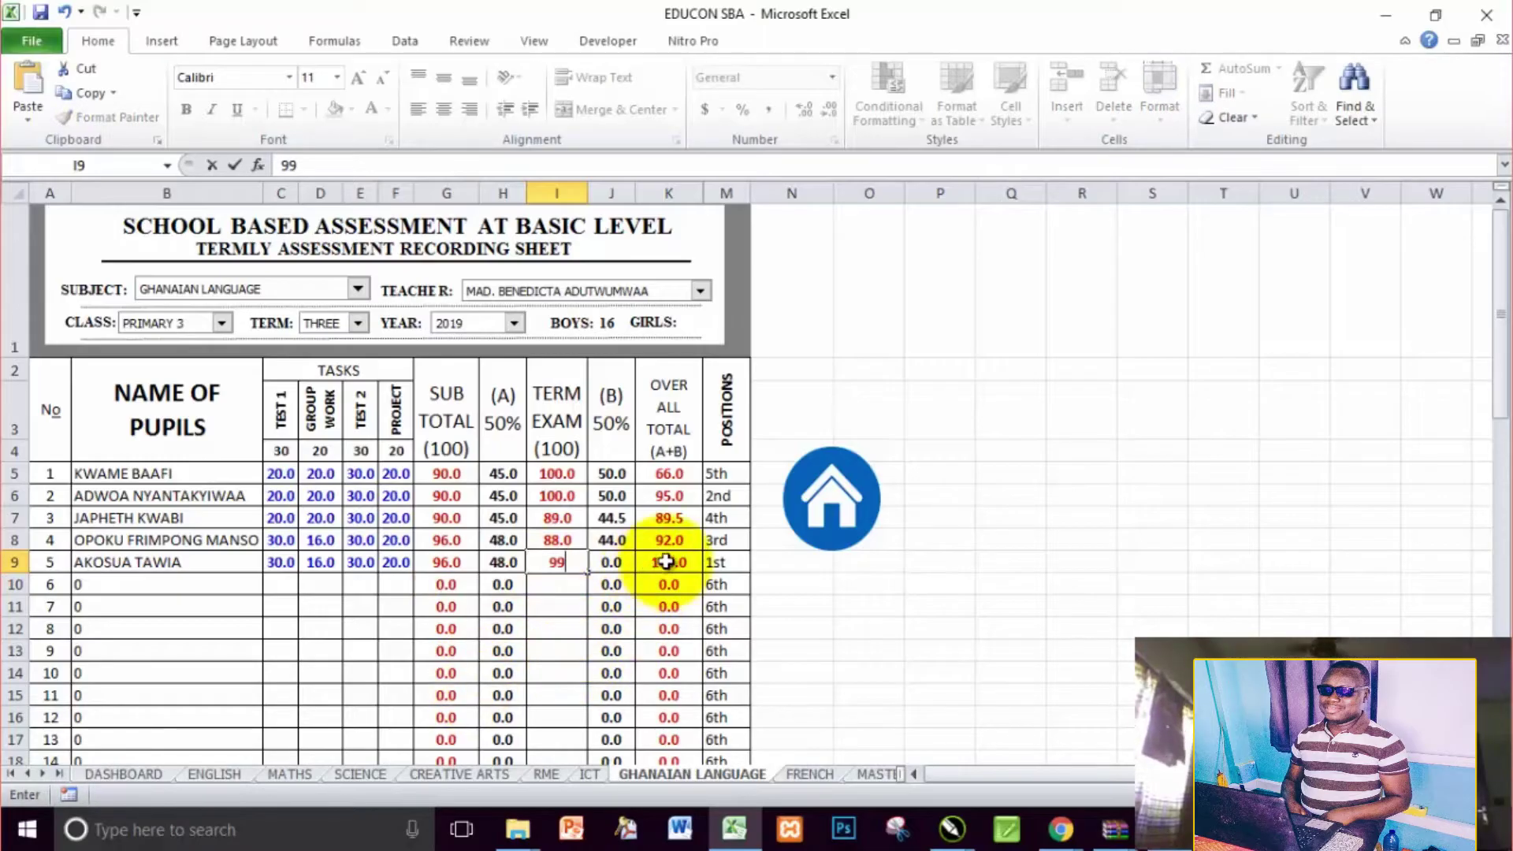
key("BackSpace")
key("BackSpace")
type("100")
left_click(829, 501)
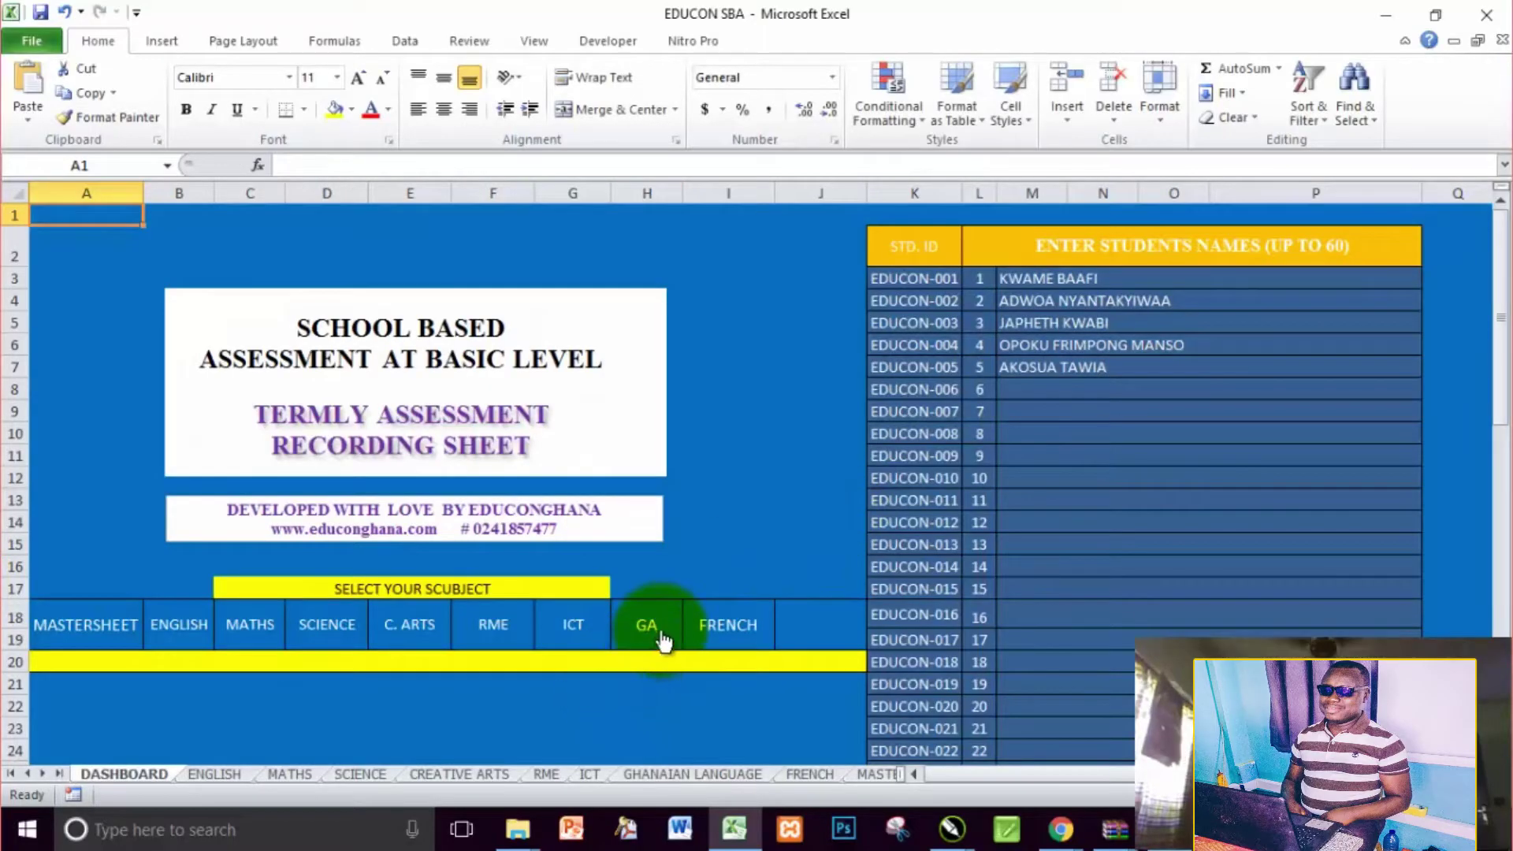
left_click(663, 639)
left_click(819, 518)
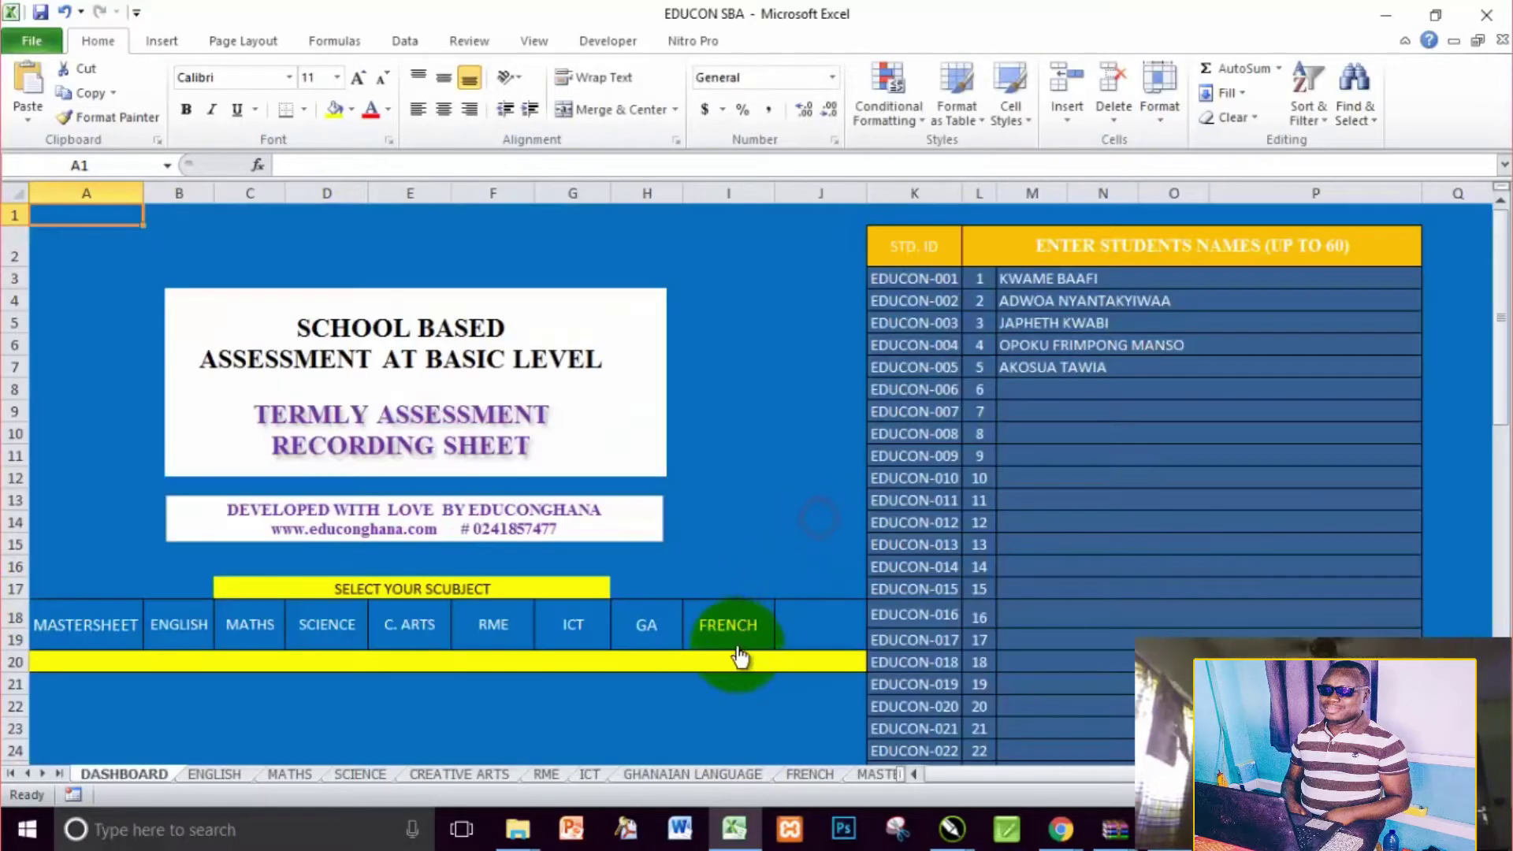
Copy French task scores to the fifth pupil and enter an 88 term exam mark
left_click(739, 655)
left_click(277, 539)
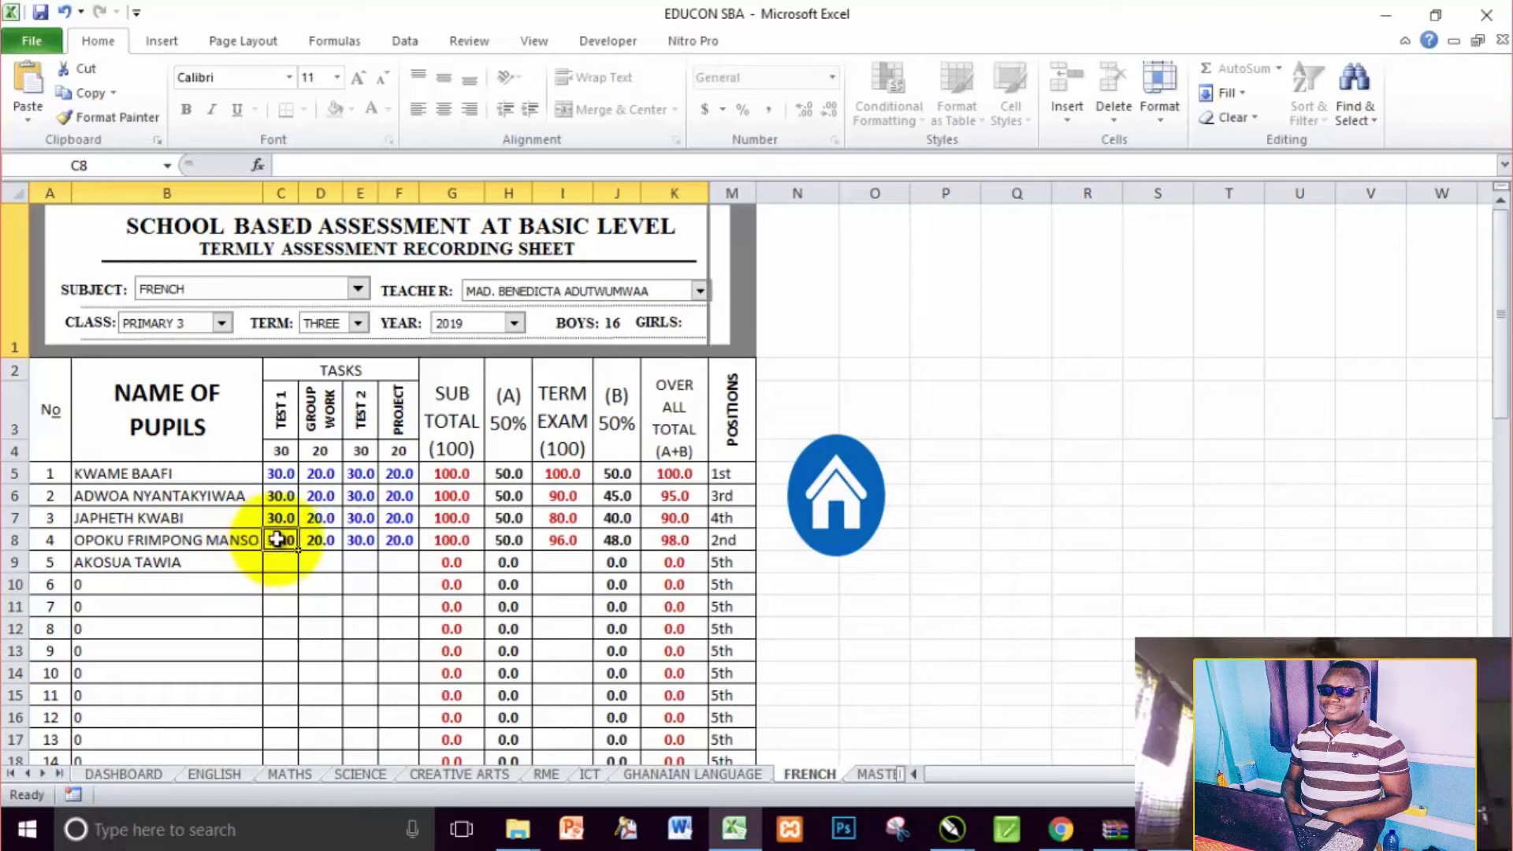
left_click_drag(278, 539, 423, 567)
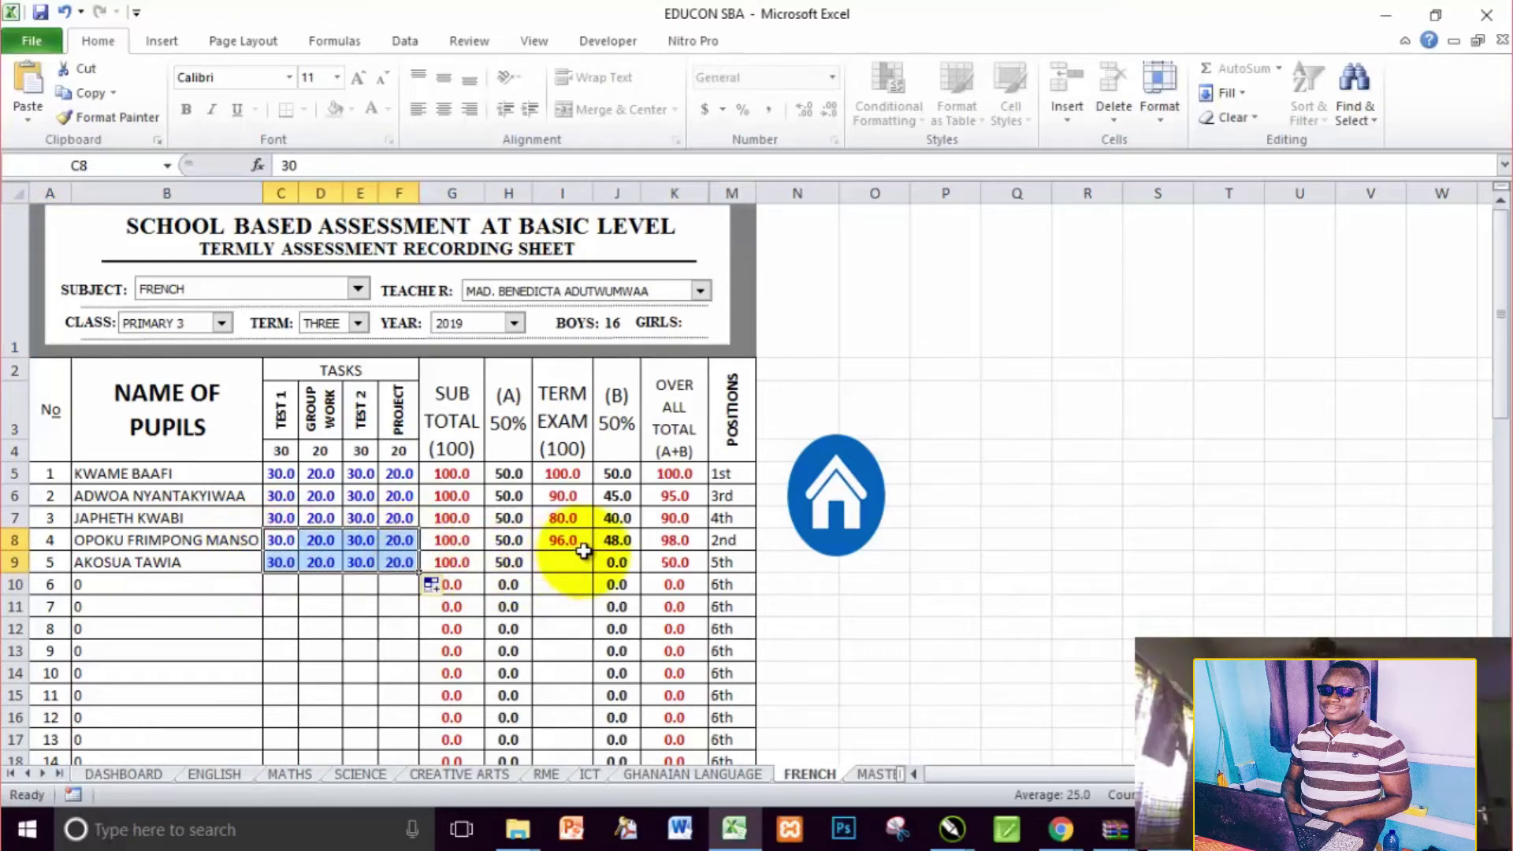
left_click(581, 557)
type("8")
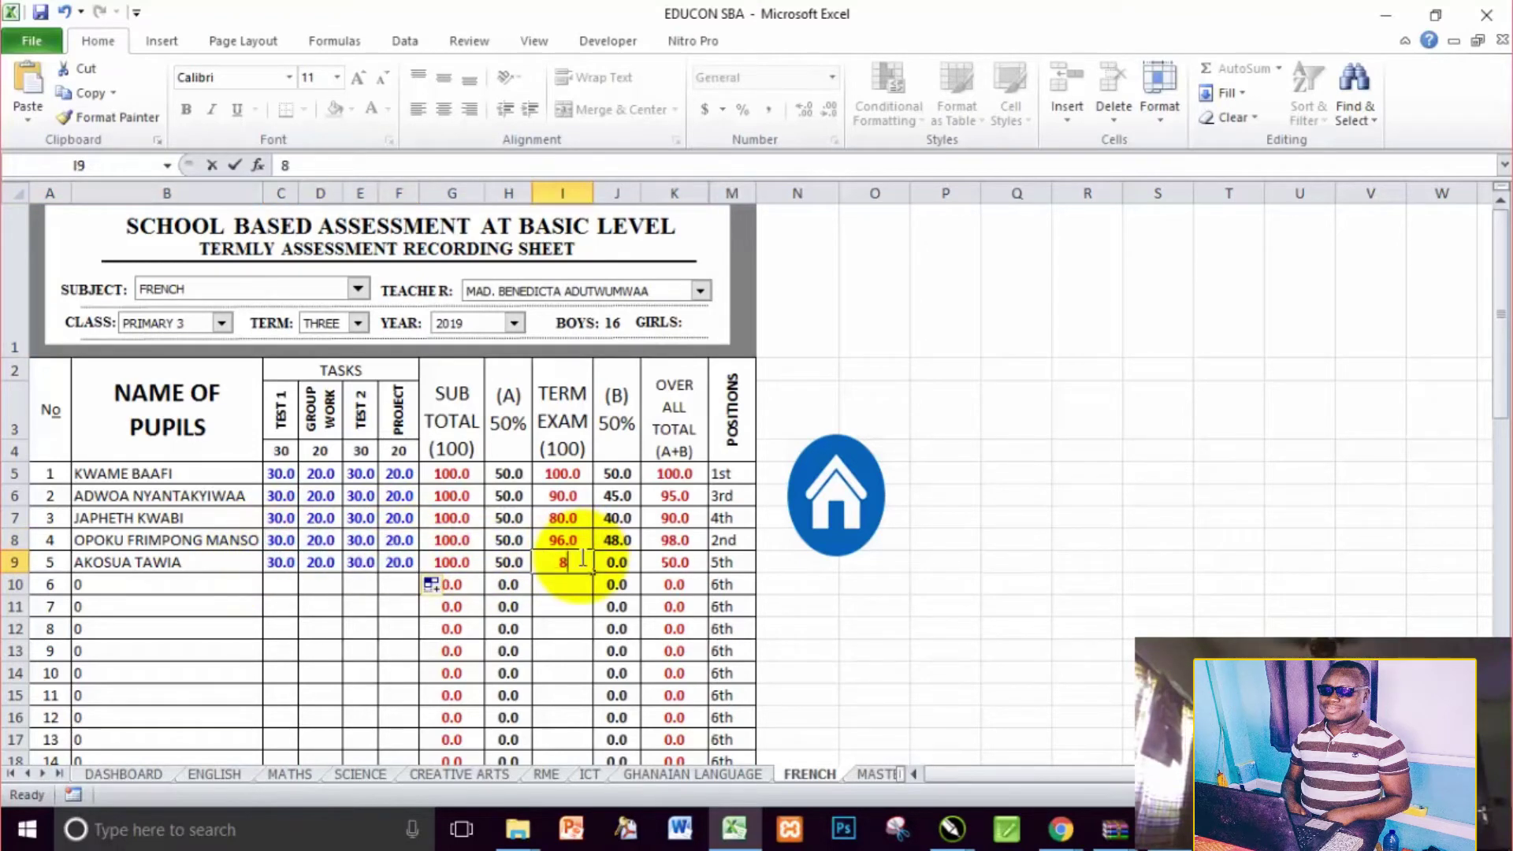
type("8")
left_click(564, 604)
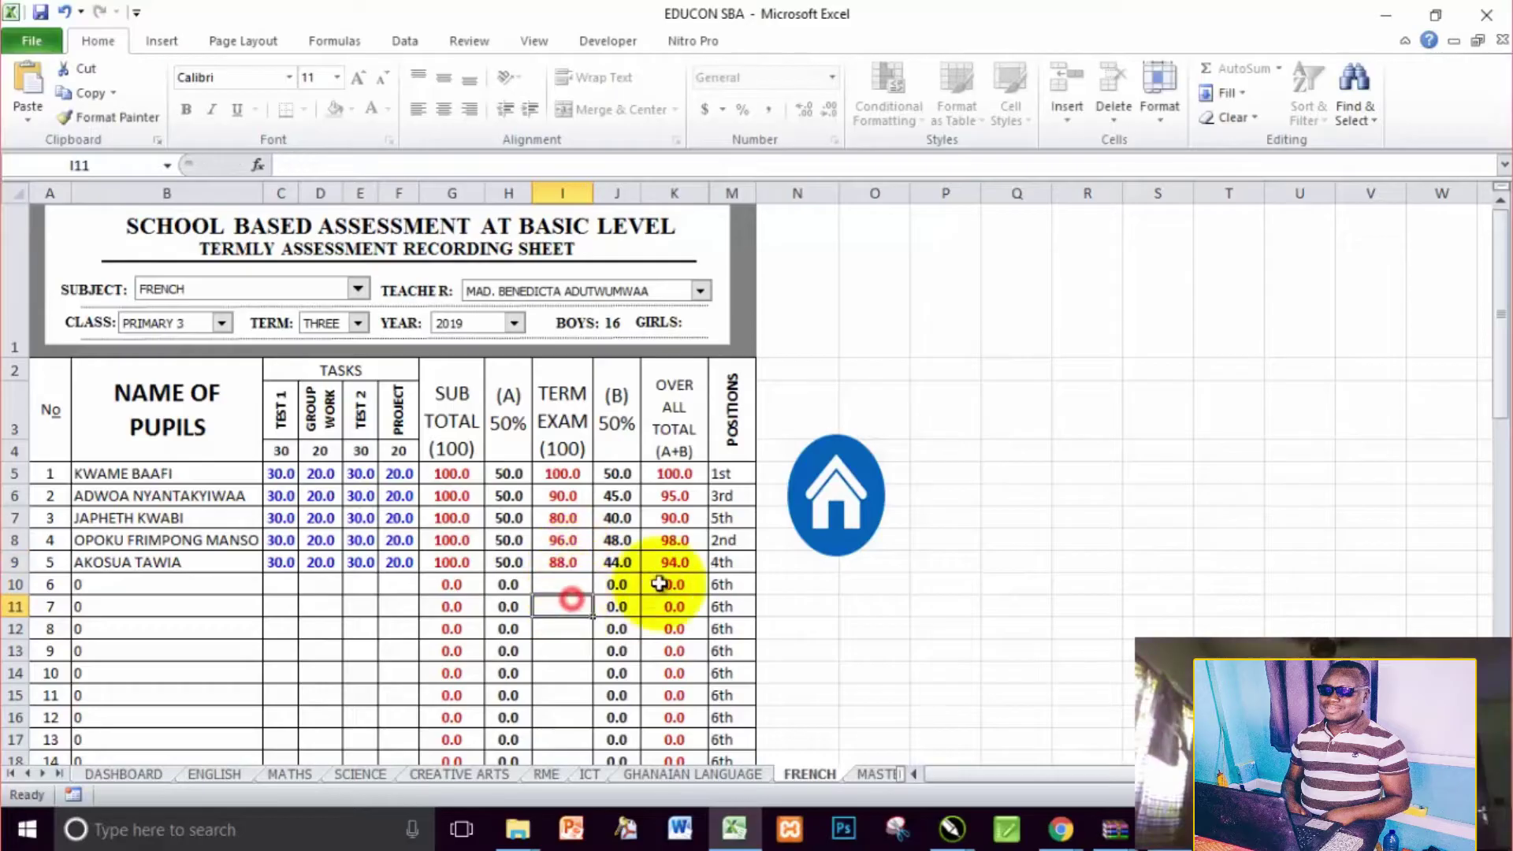
left_click(841, 473)
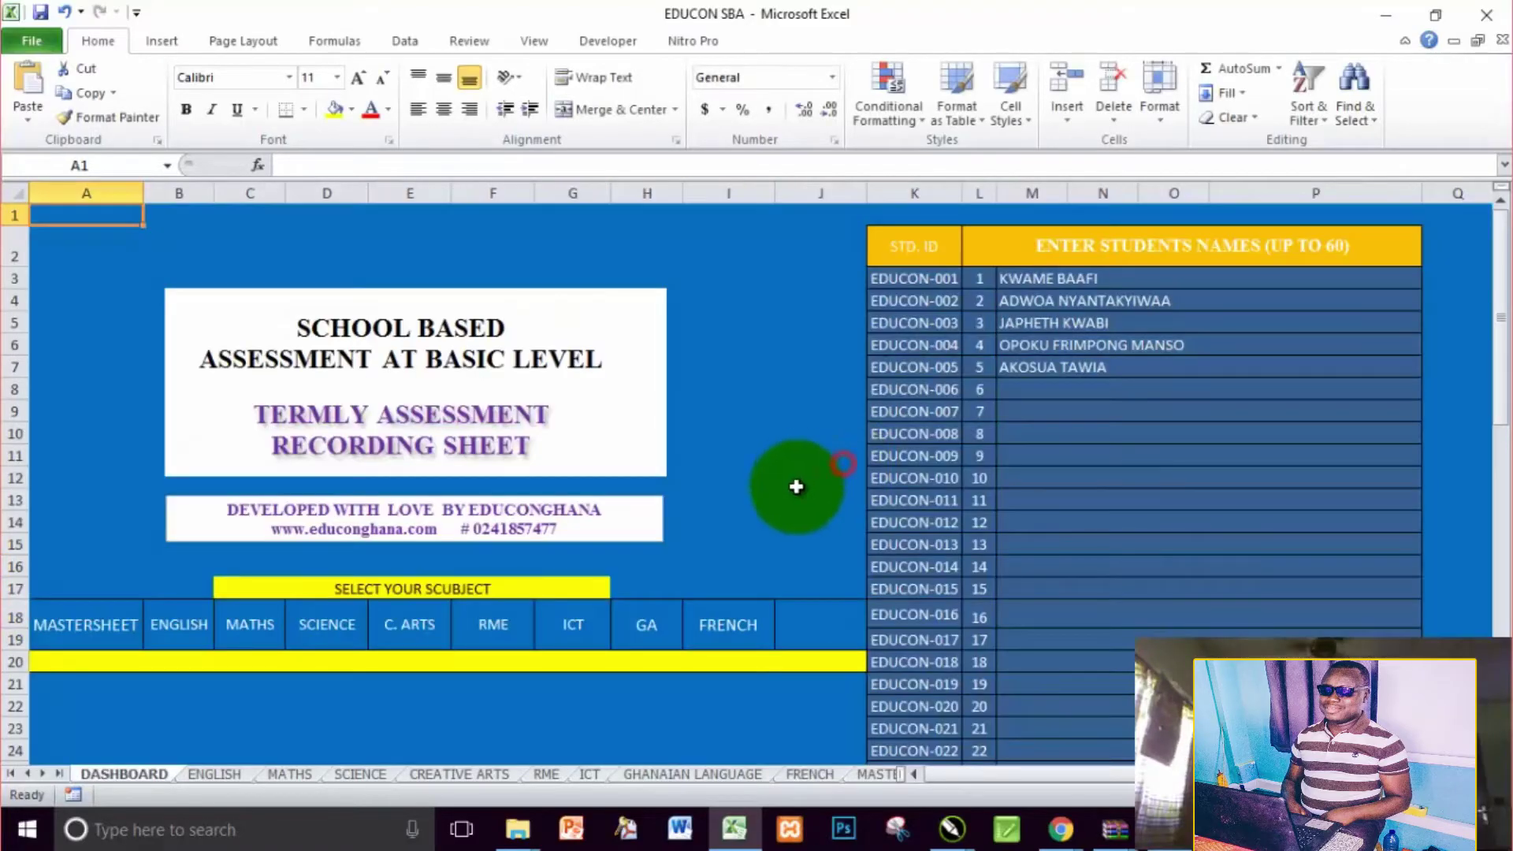
Open the MASTER-SHEET and select the fifth pupil's CLASS TEACHER'S REMARKS cell BC6
left_click(1091, 370)
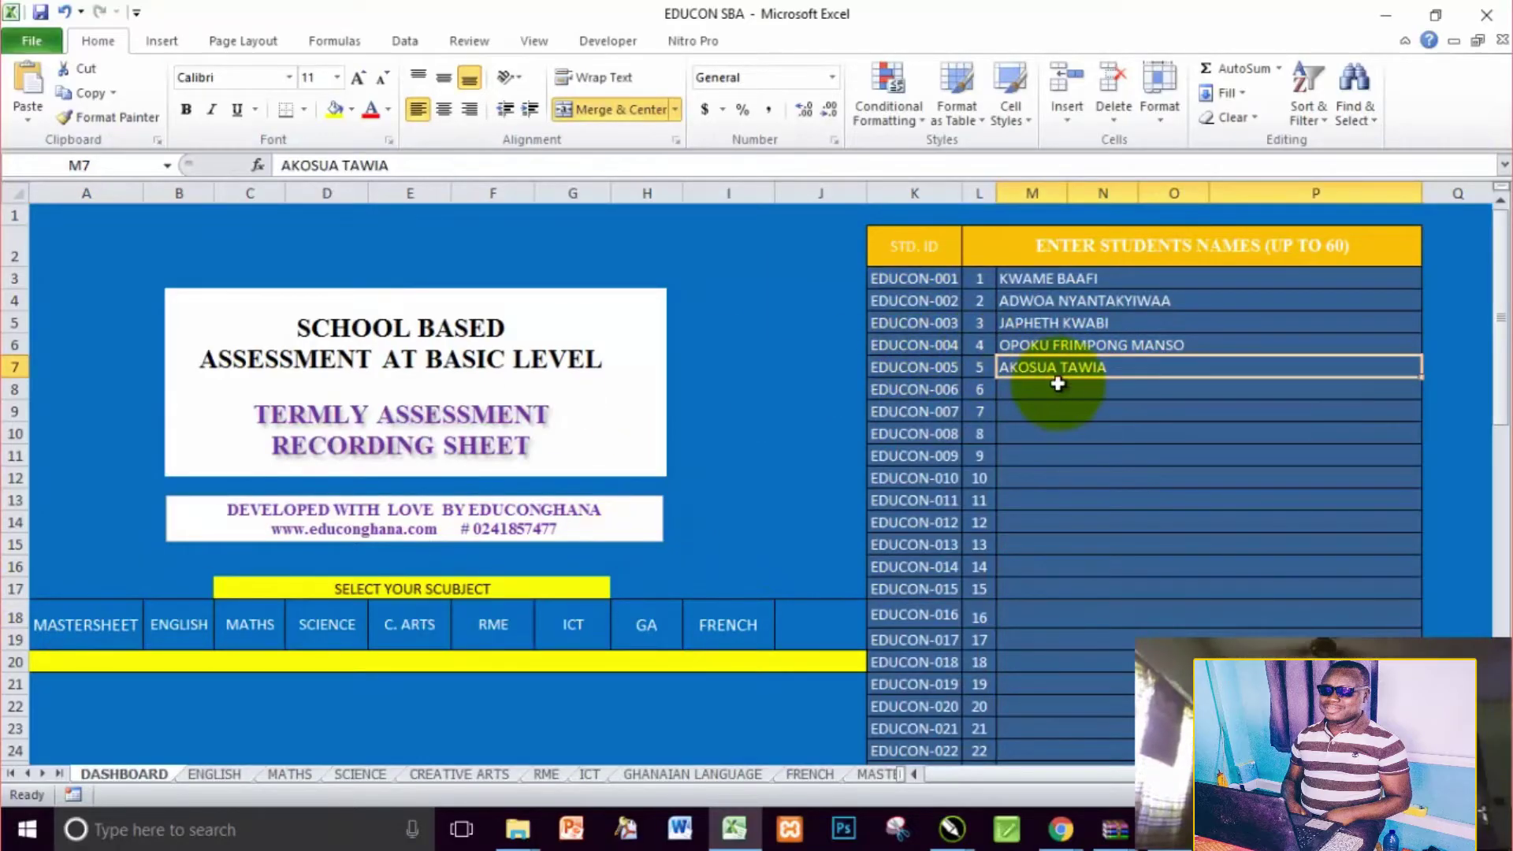
left_click(89, 630)
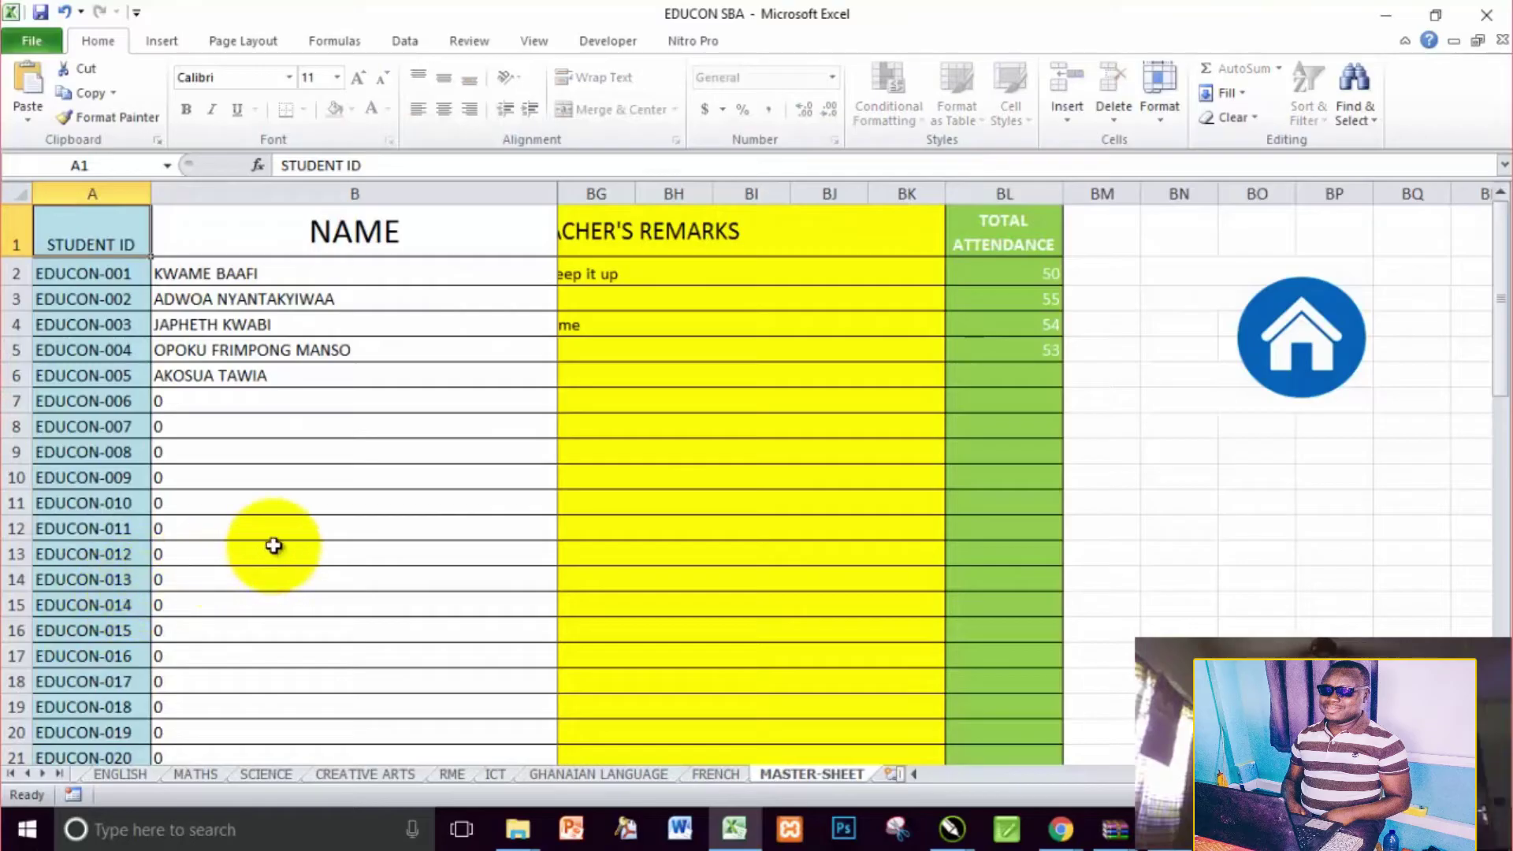
scroll(788, 473, "left", 4)
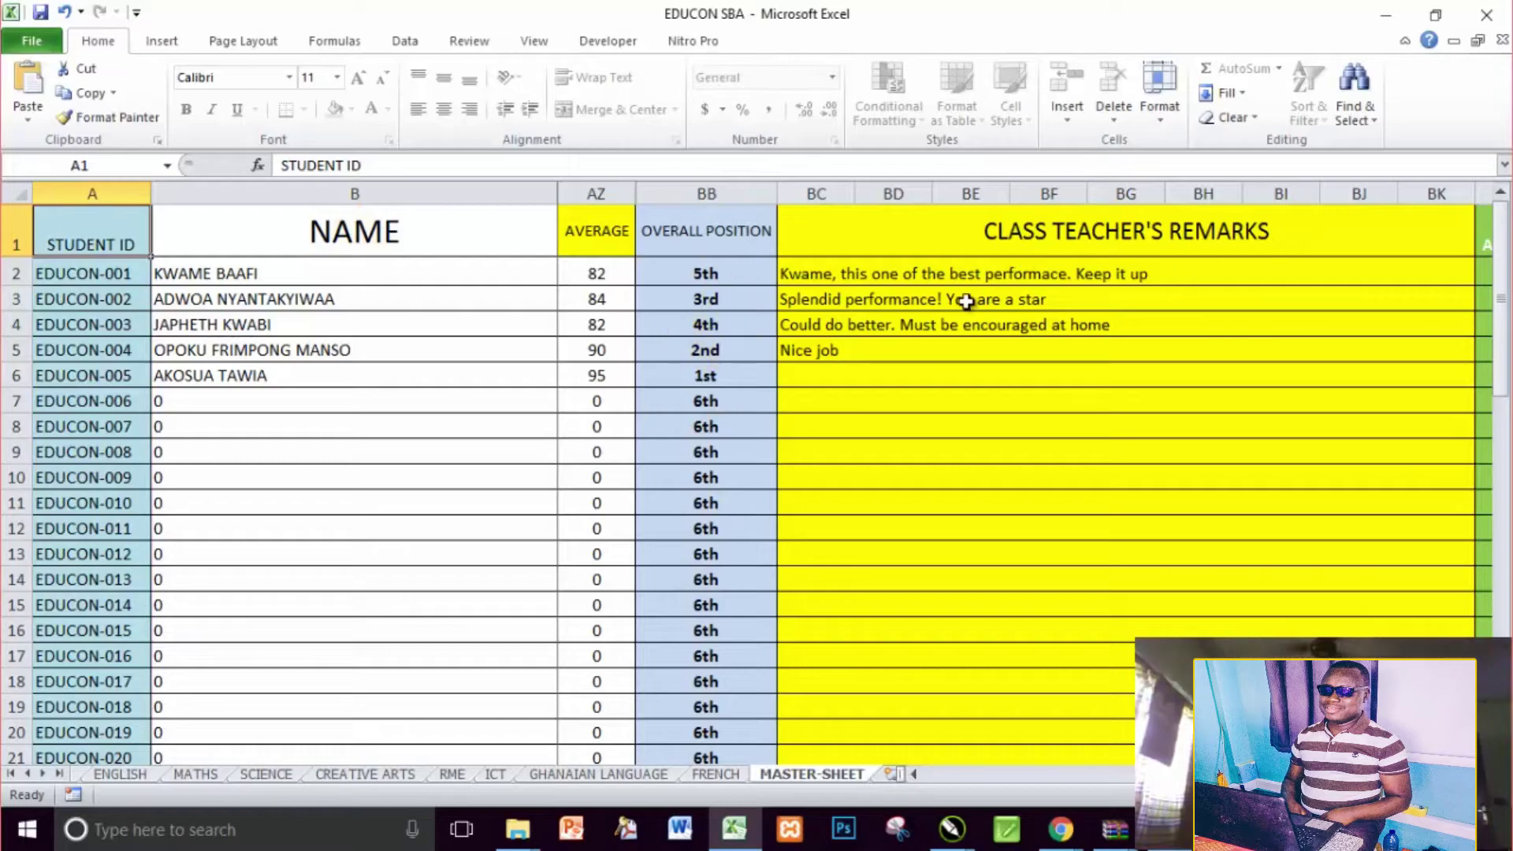
left_click(876, 372)
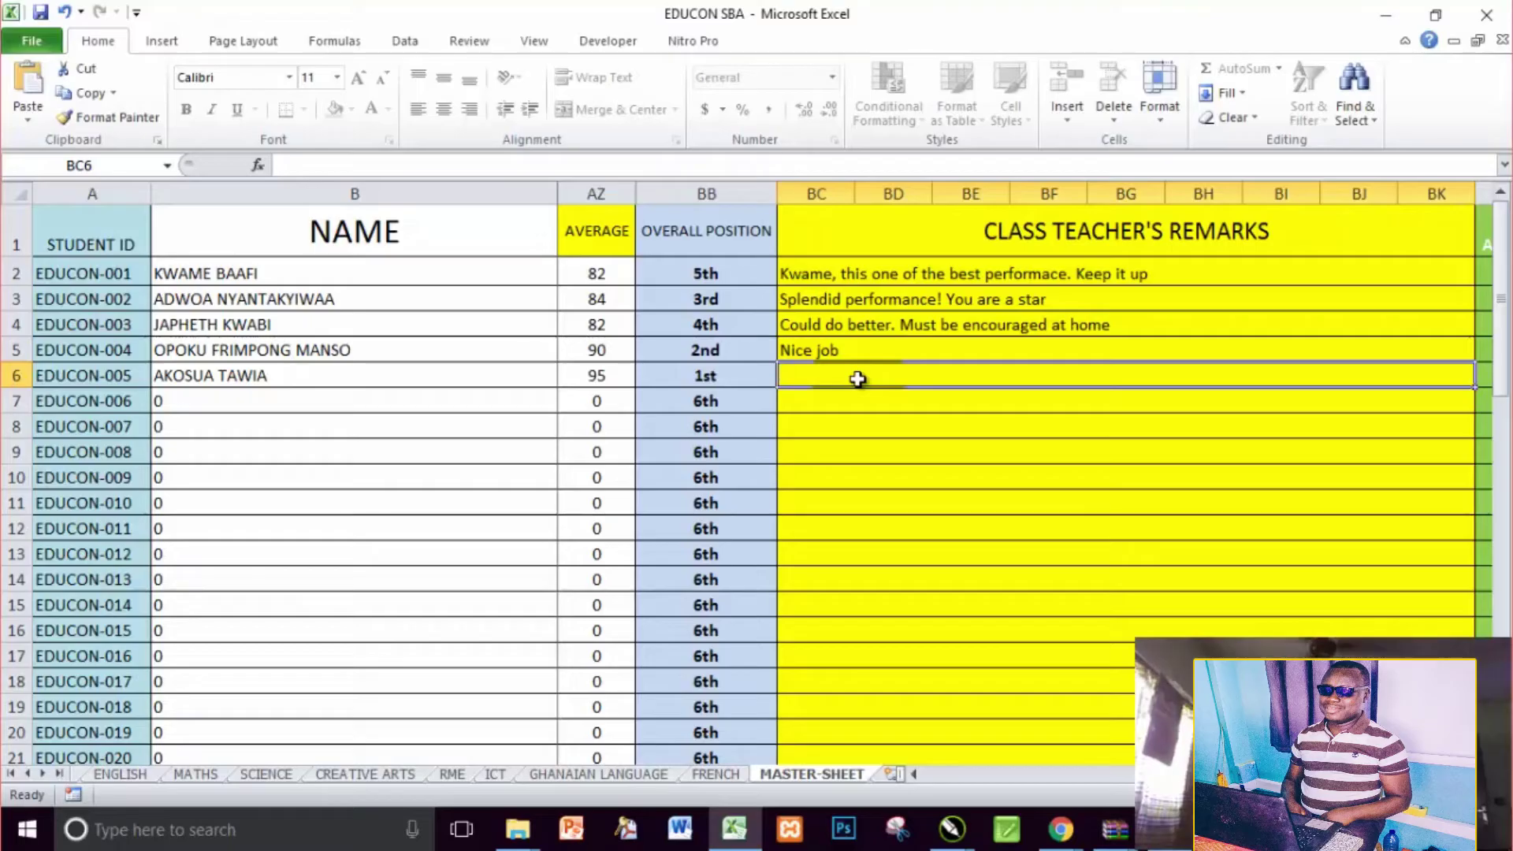
Enter the remark "Kudos girl! That was a splendid performance." in BC6
type("K")
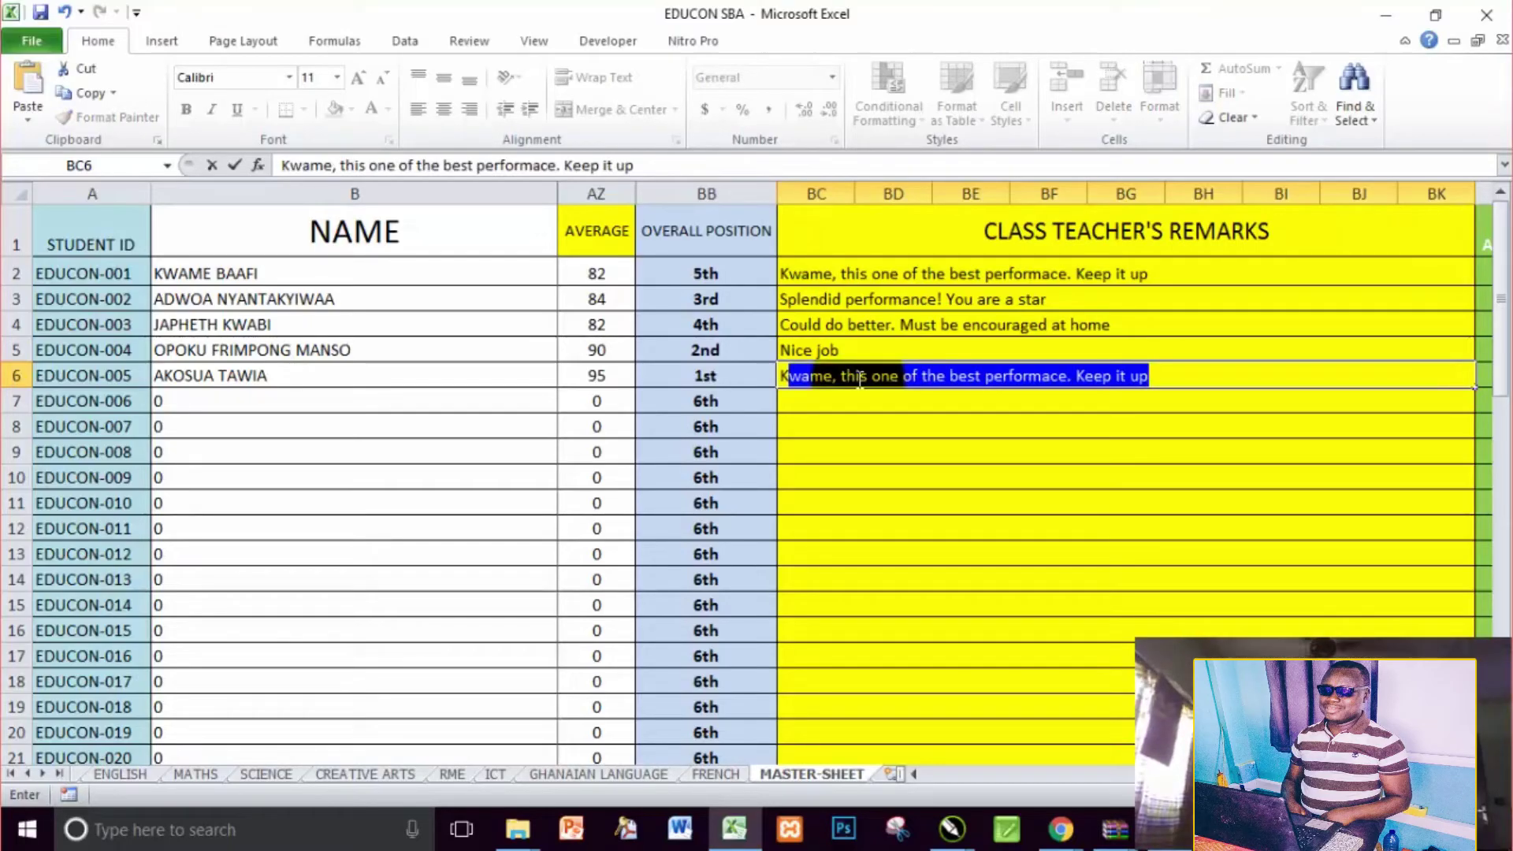
type("u")
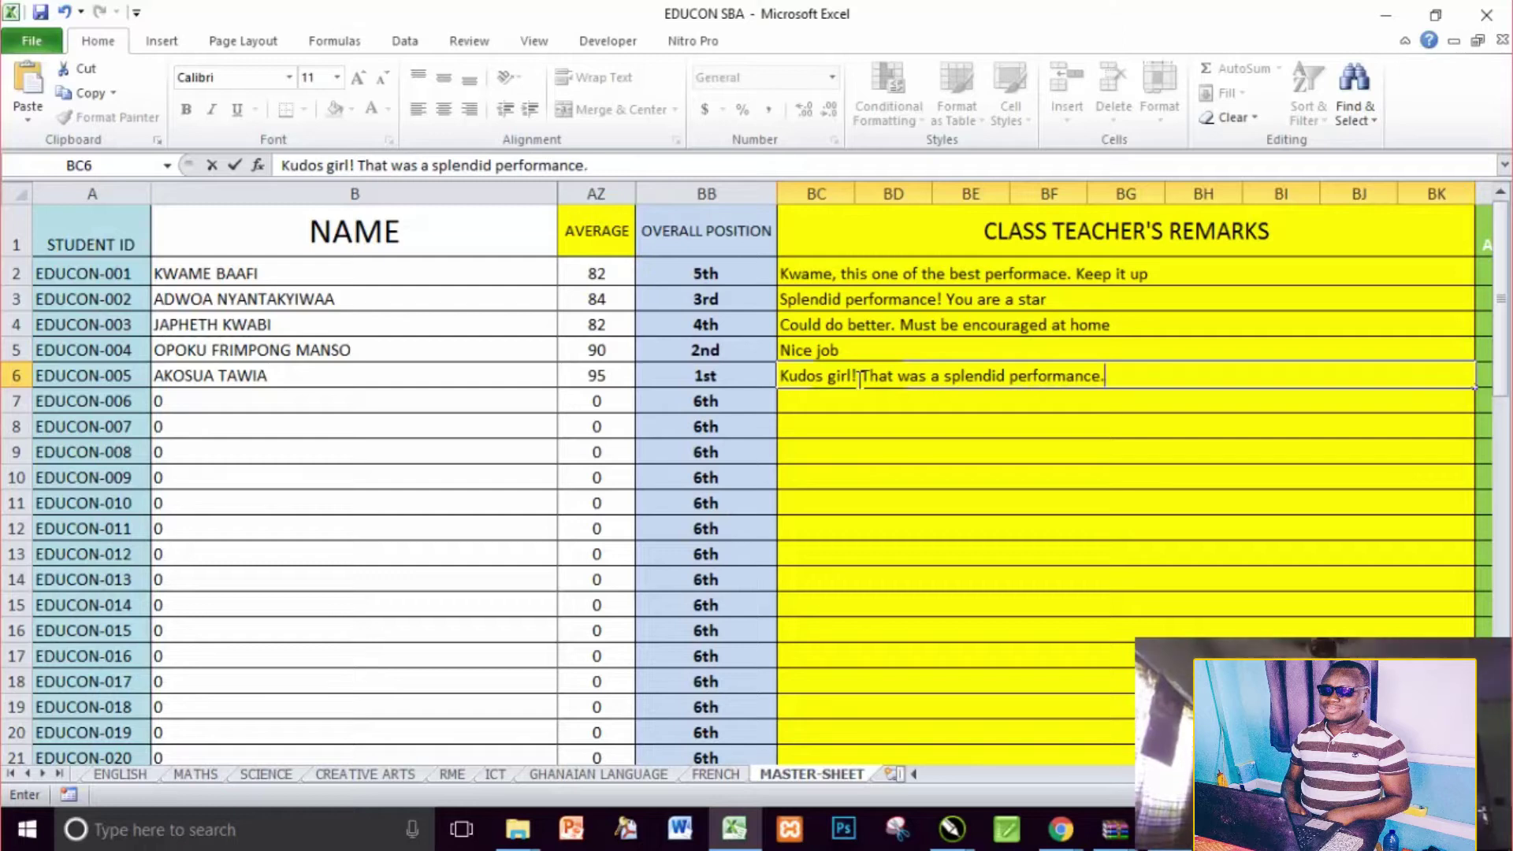
key("Return")
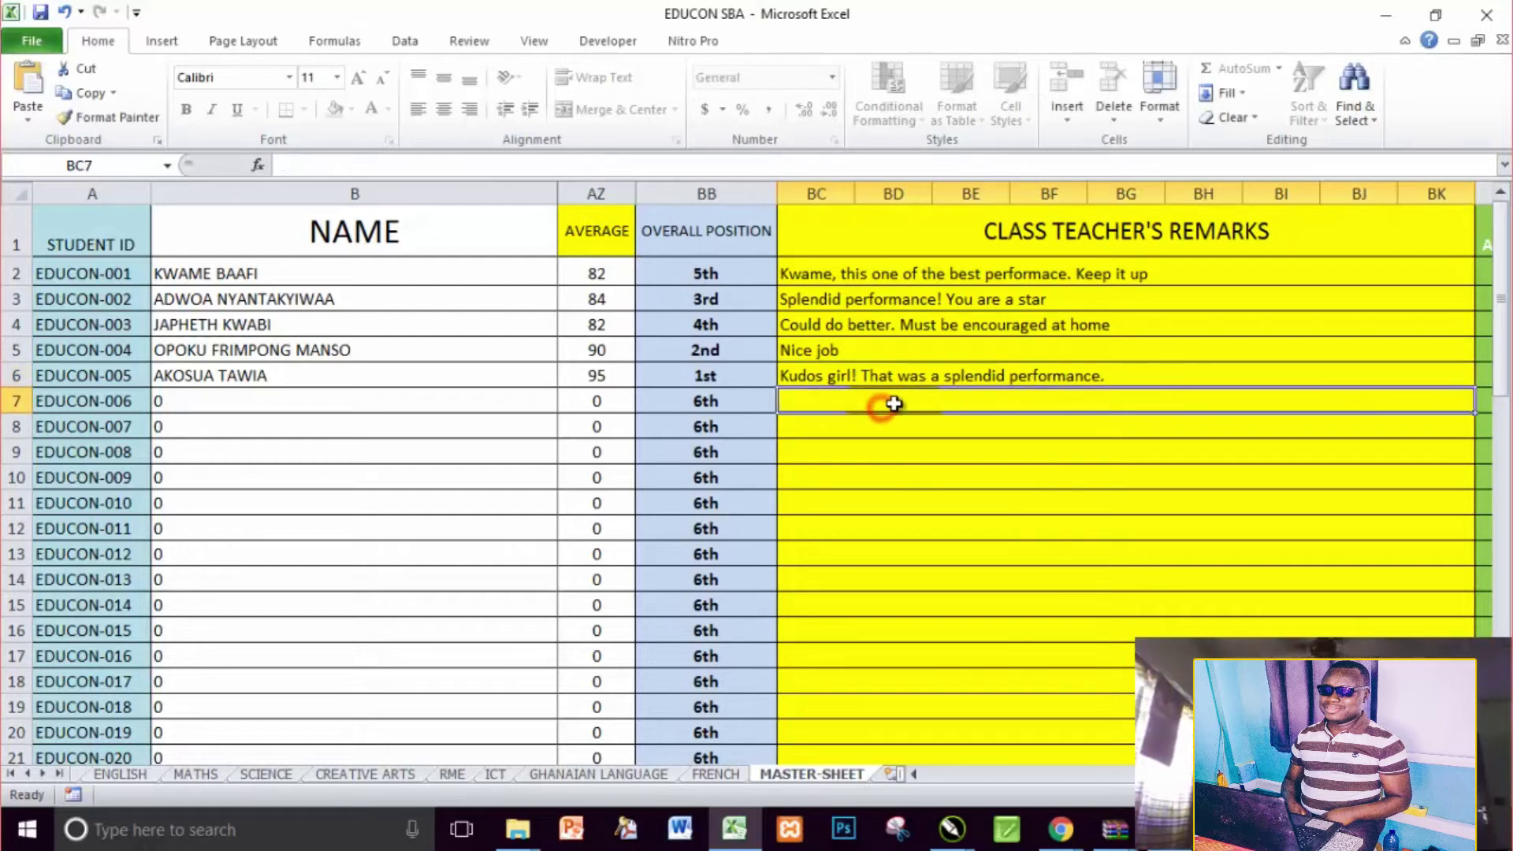
left_click(845, 378)
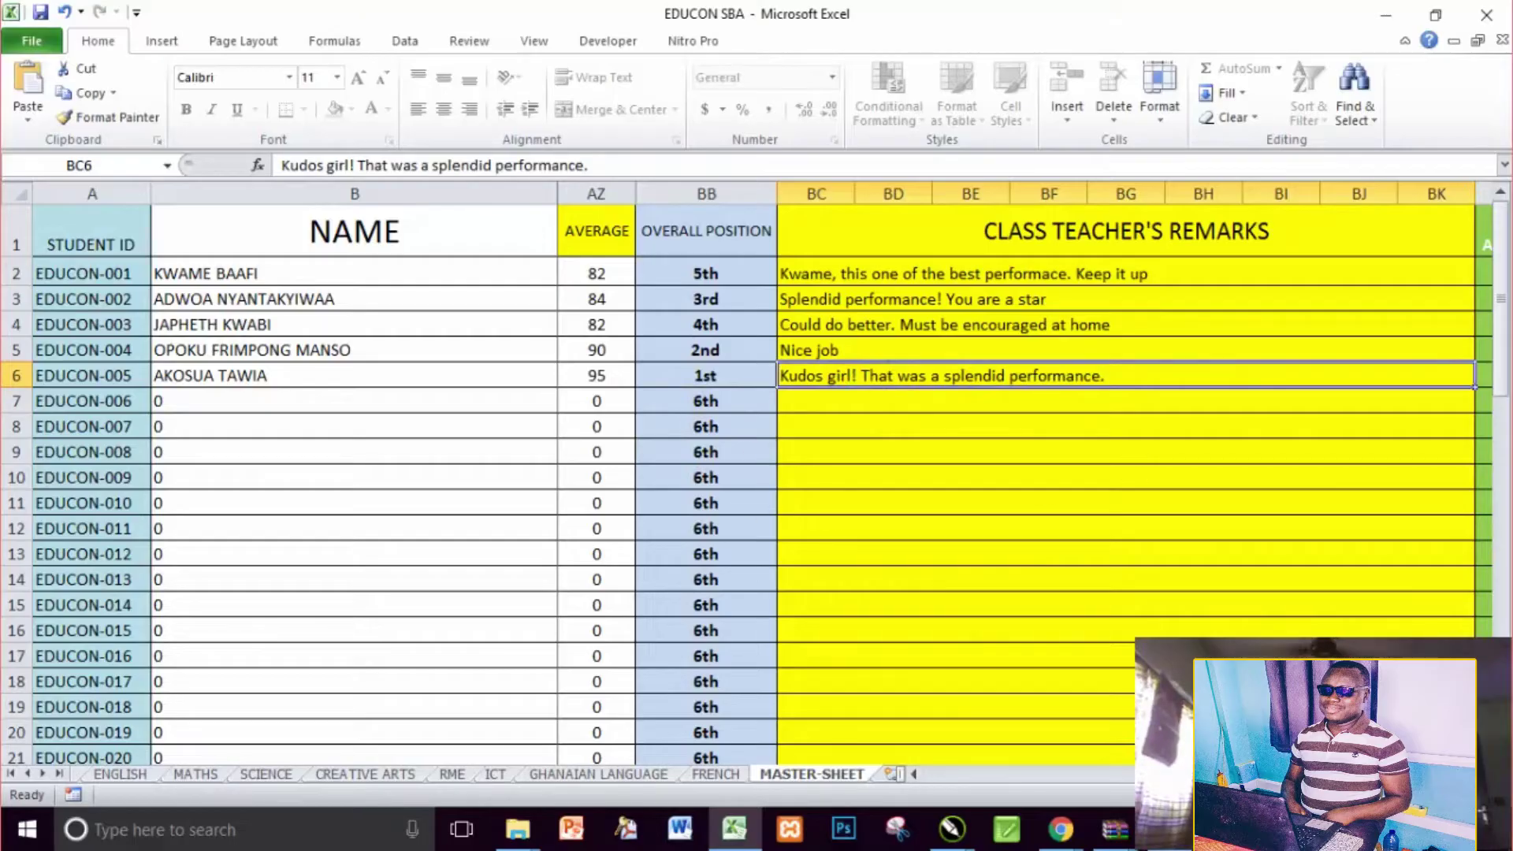
Record a total attendance of 55 in BL6
scroll(1182, 394, "right", 5)
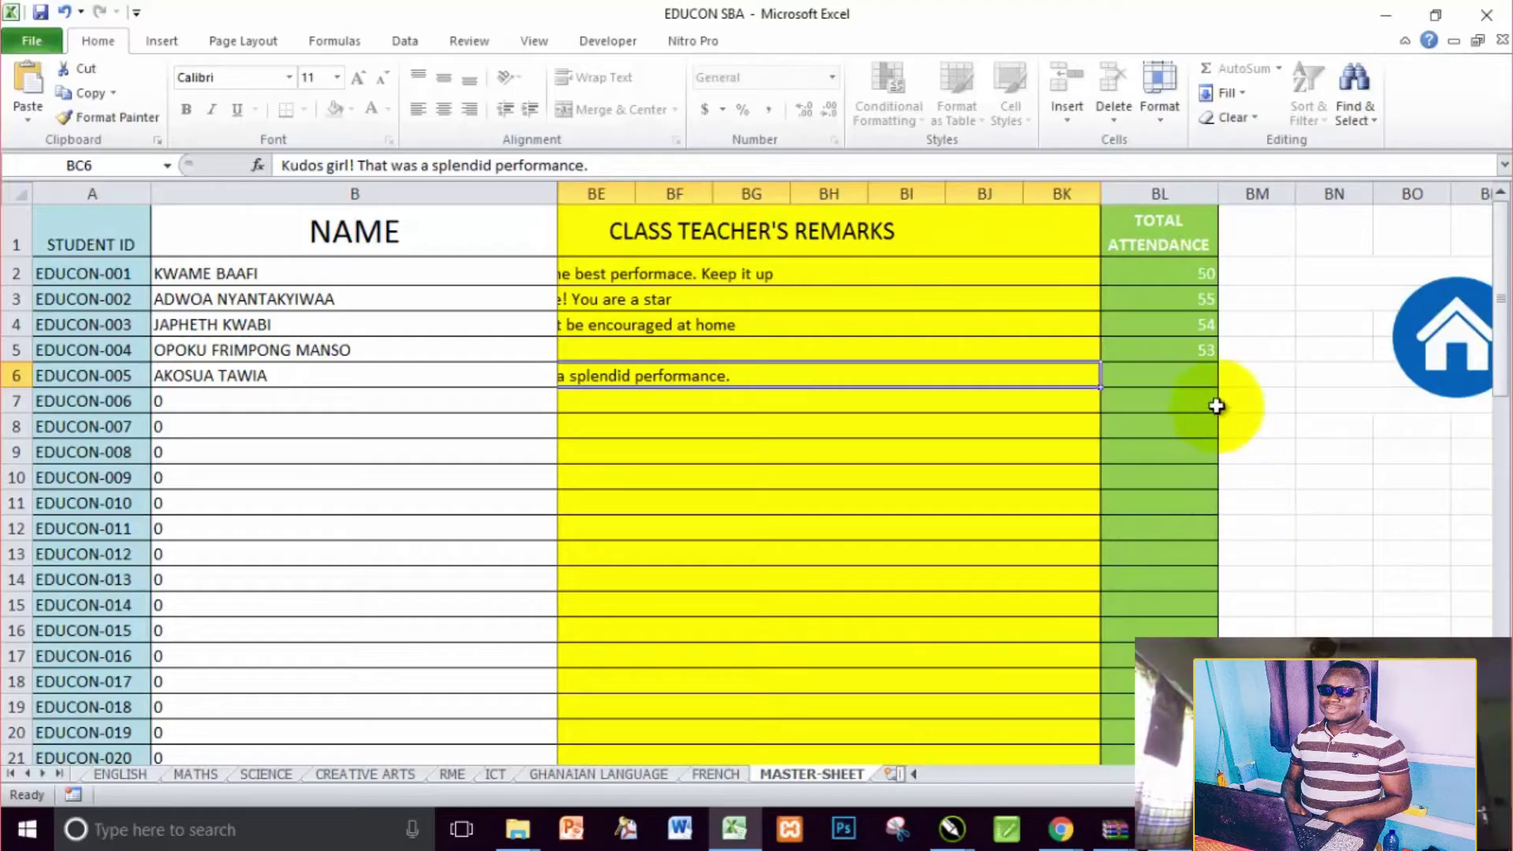
left_click(1178, 376)
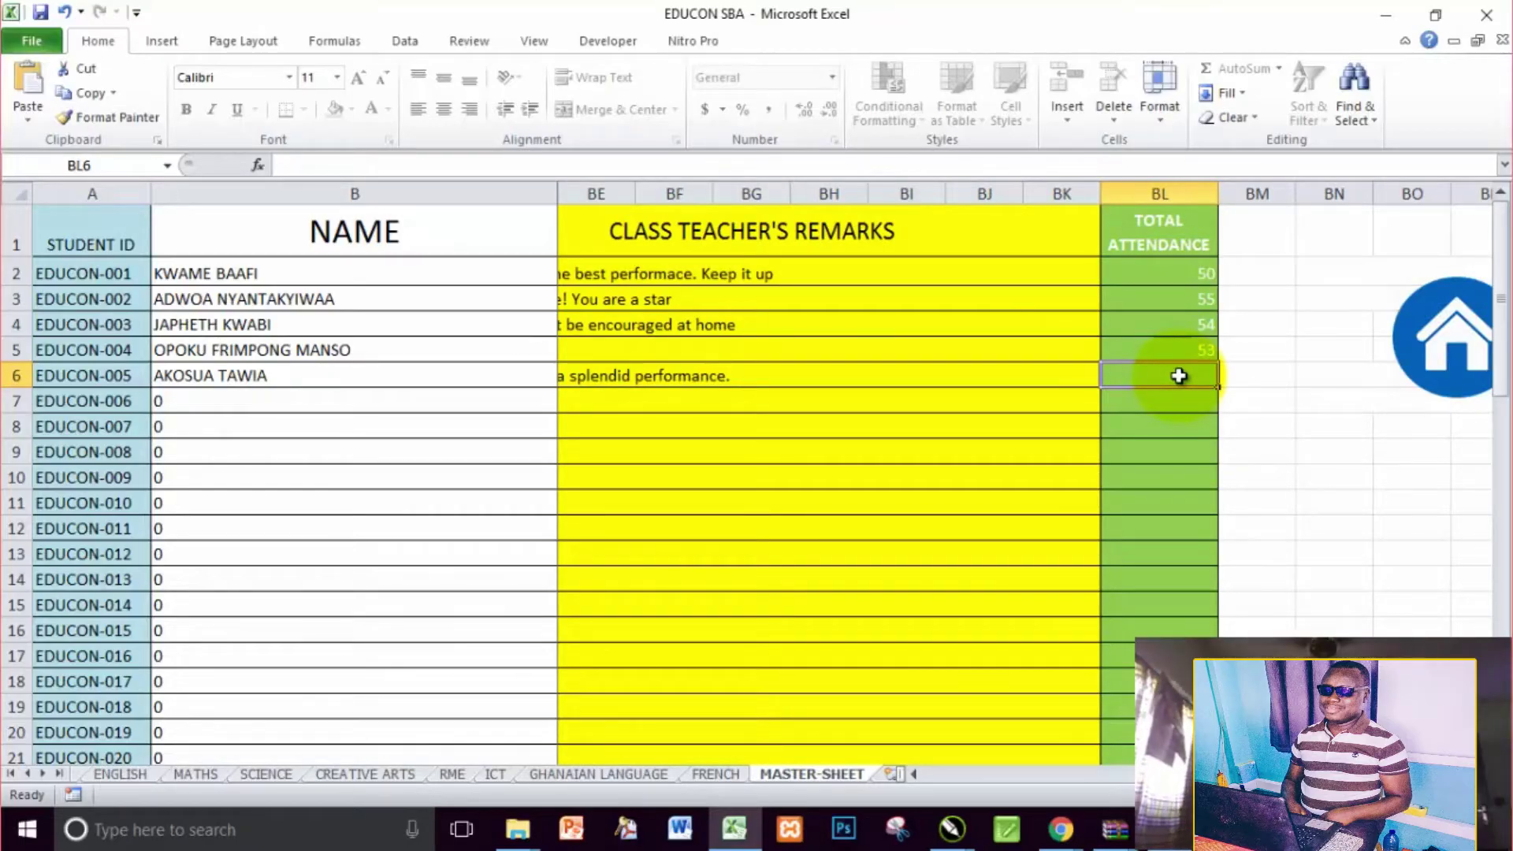
type("55")
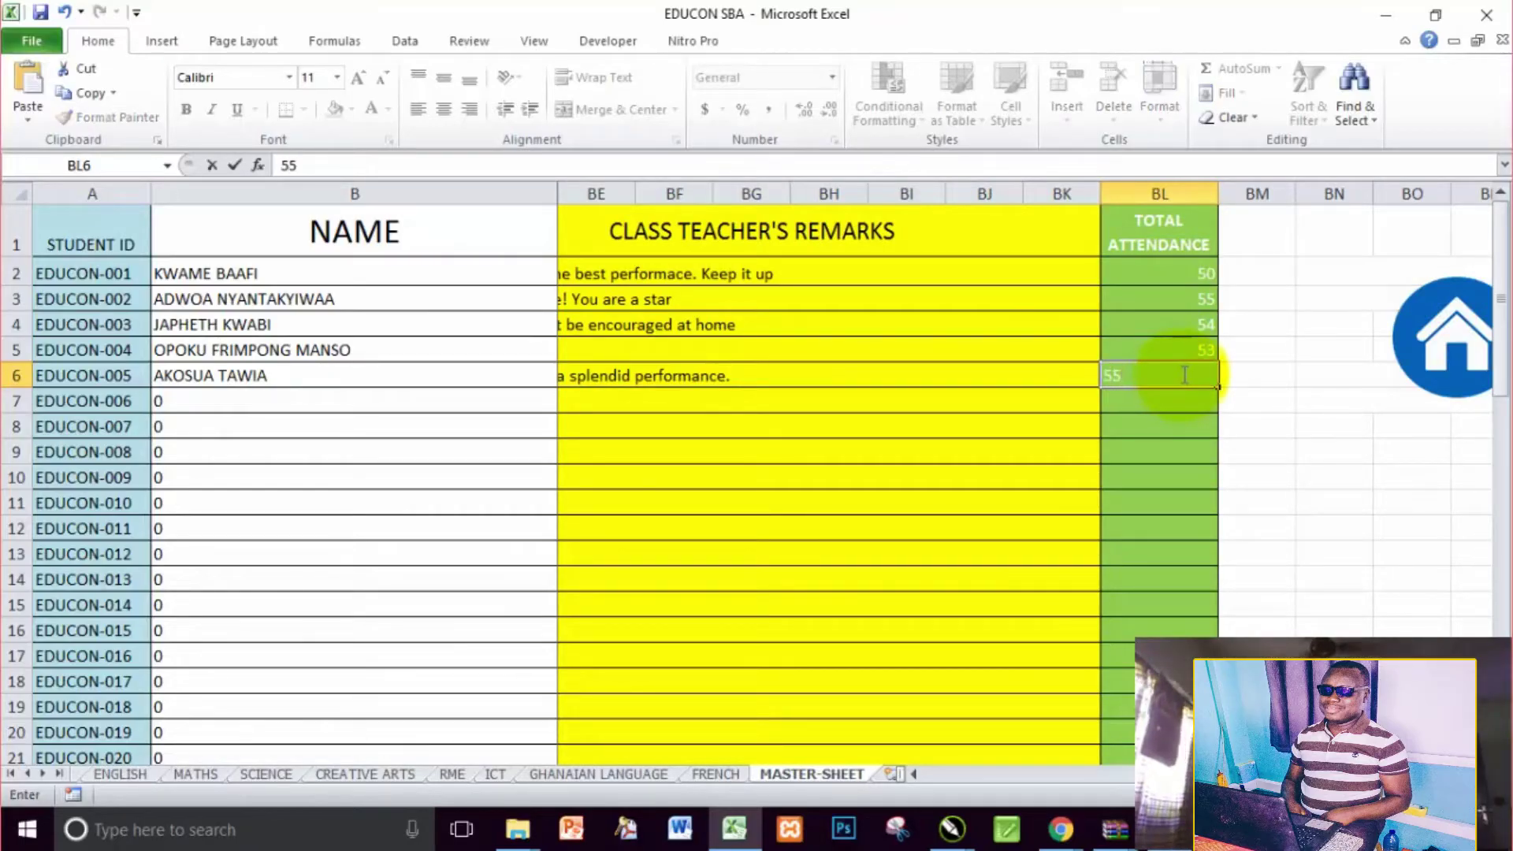
key("Return")
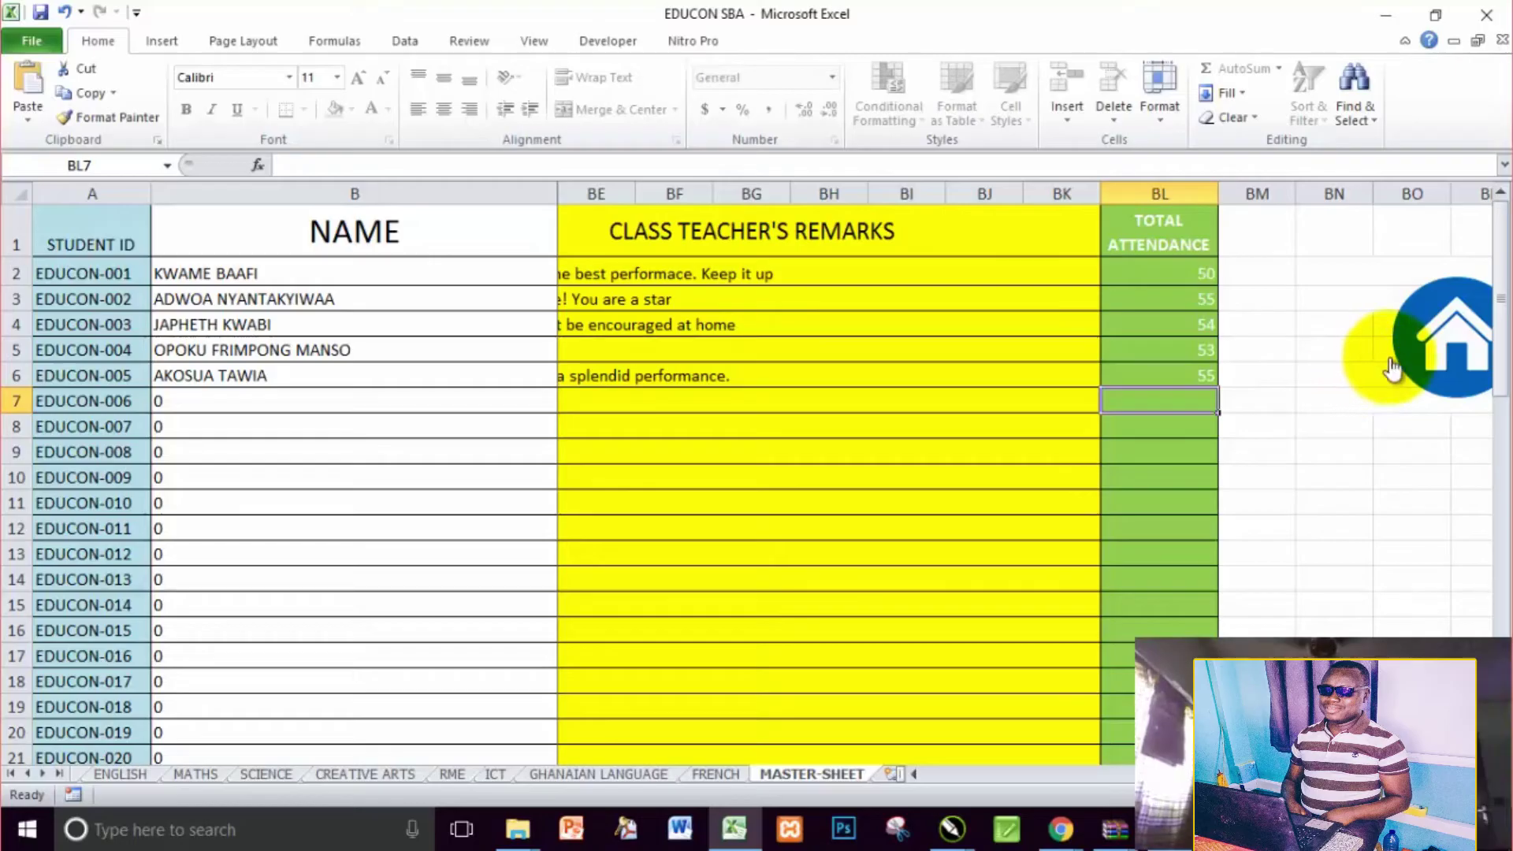
left_click(1445, 347)
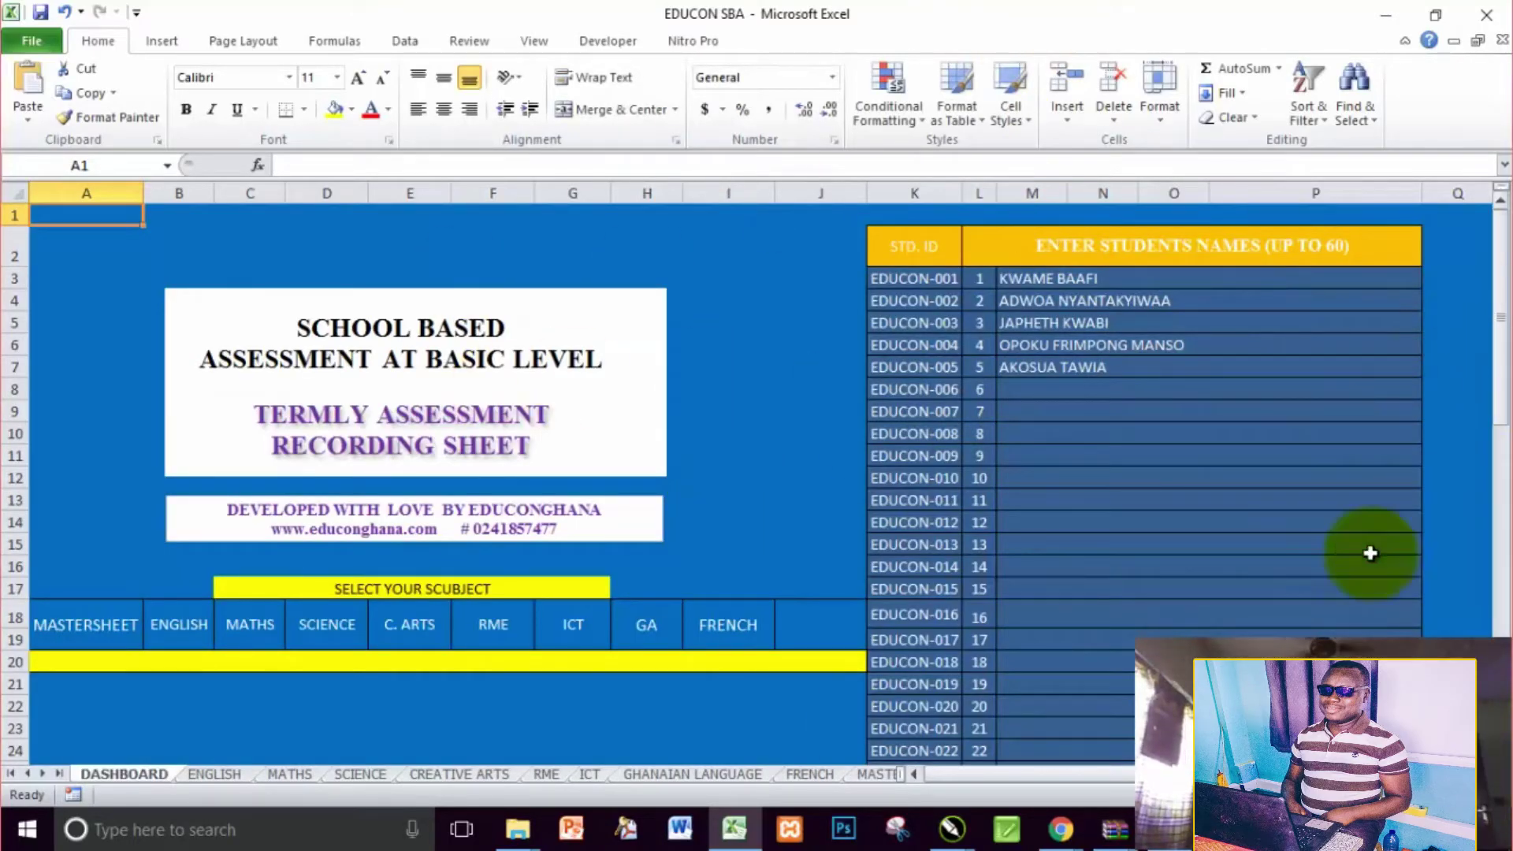
Open the CREATIVE ARTS sheet from the dashboard's C. ARTS link
left_click(427, 639)
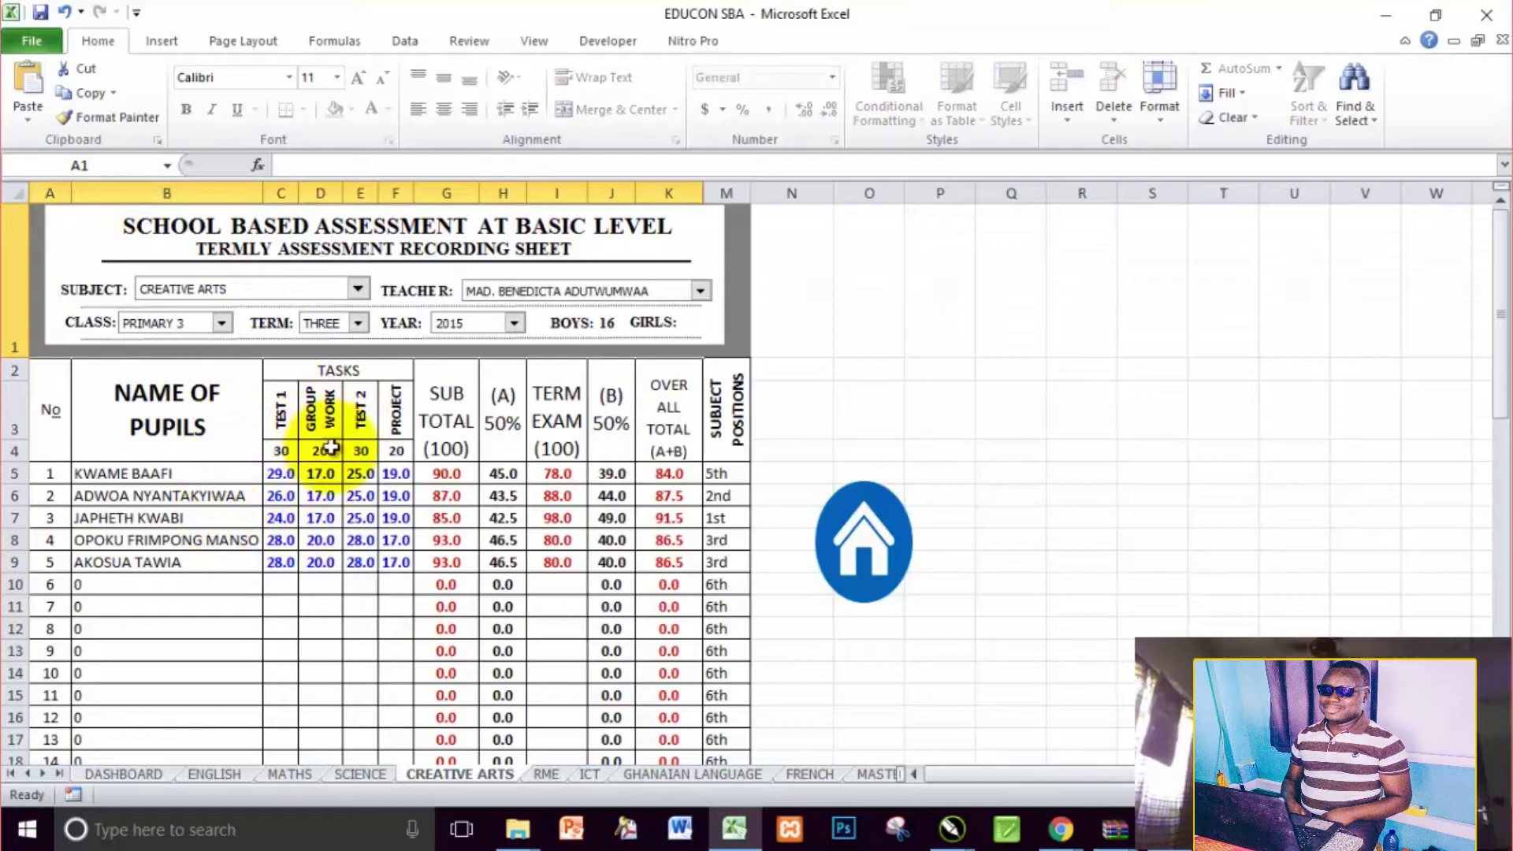
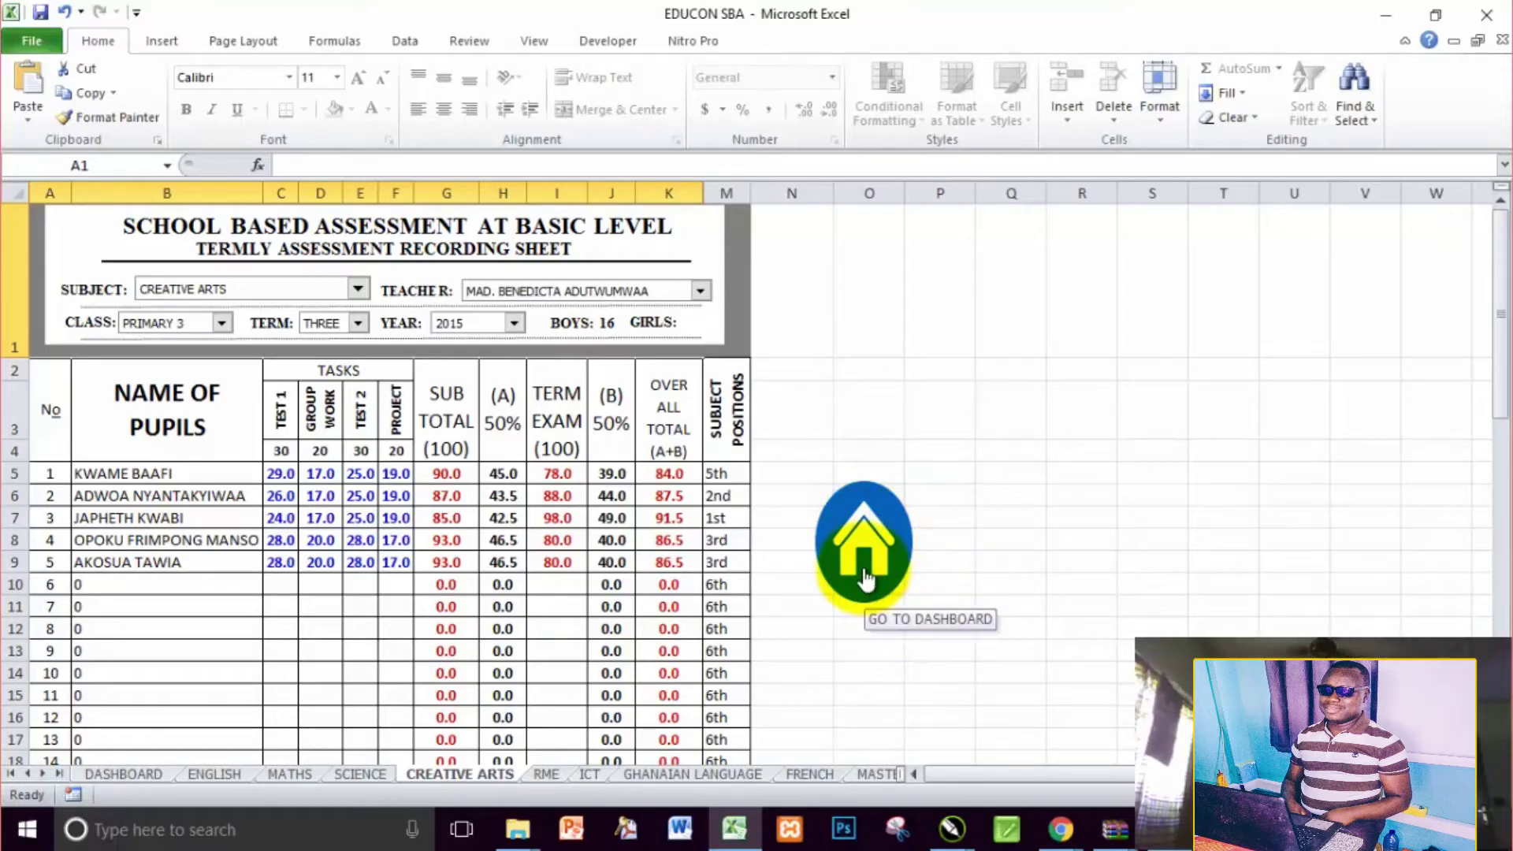
Return to the Dashboard sheet, then close Excel, saving changes to the EDUCON SBA workbook
left_click(844, 560)
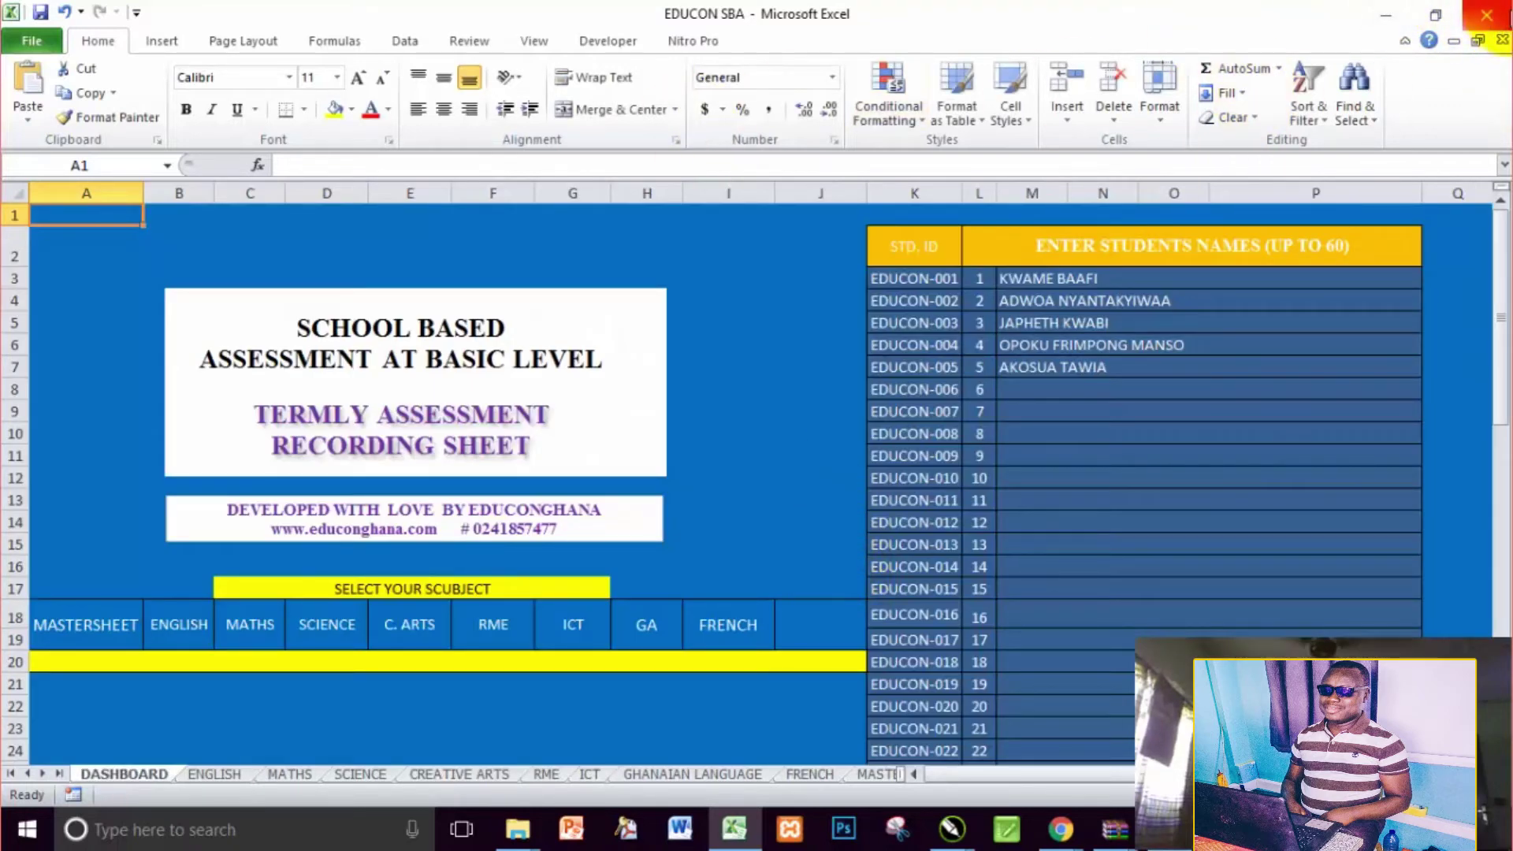
left_click(1497, 11)
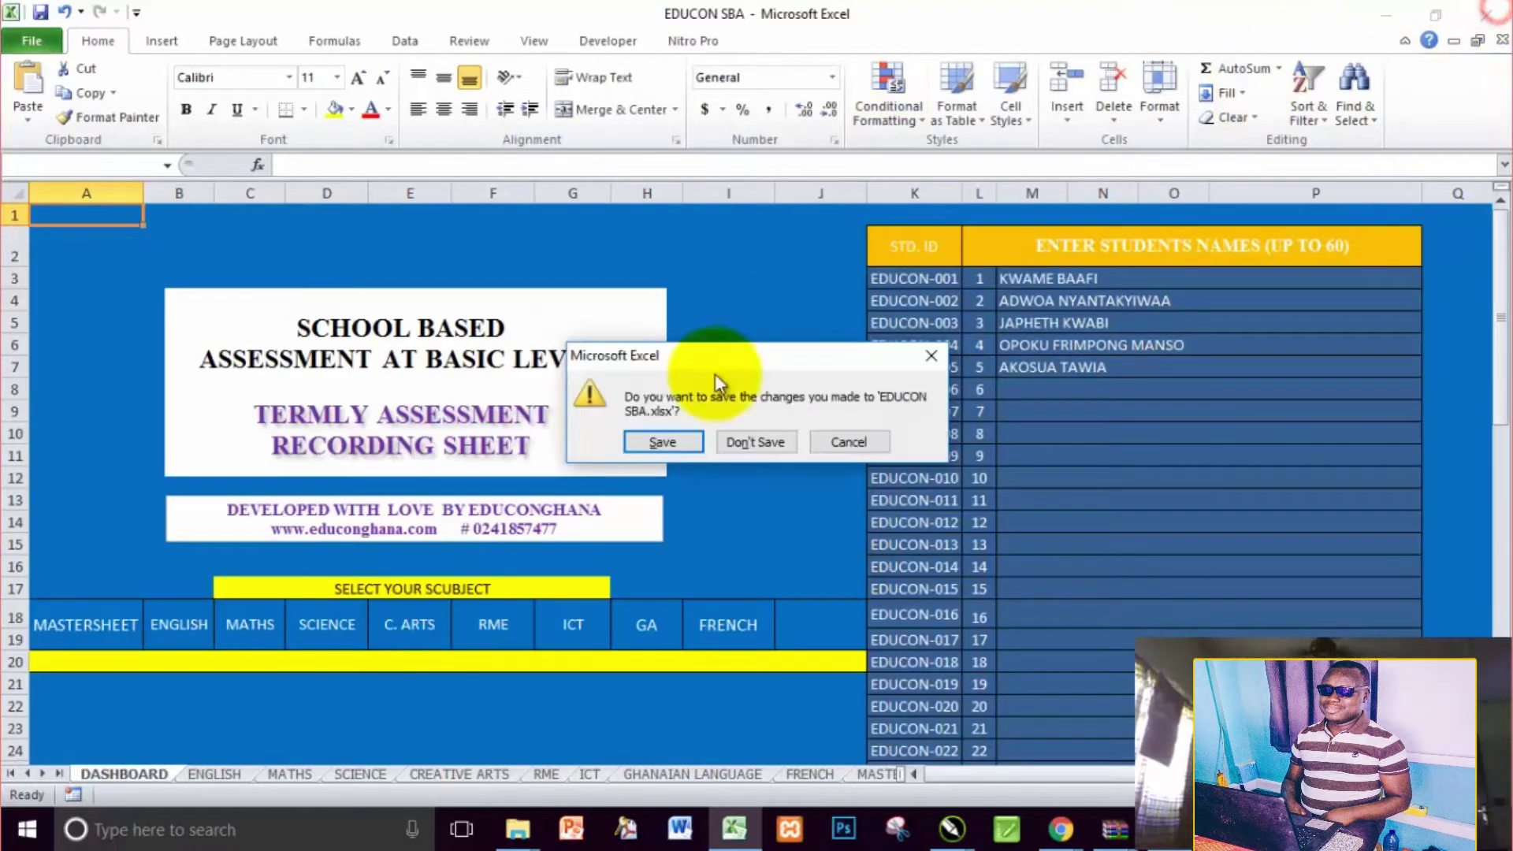
left_click(644, 443)
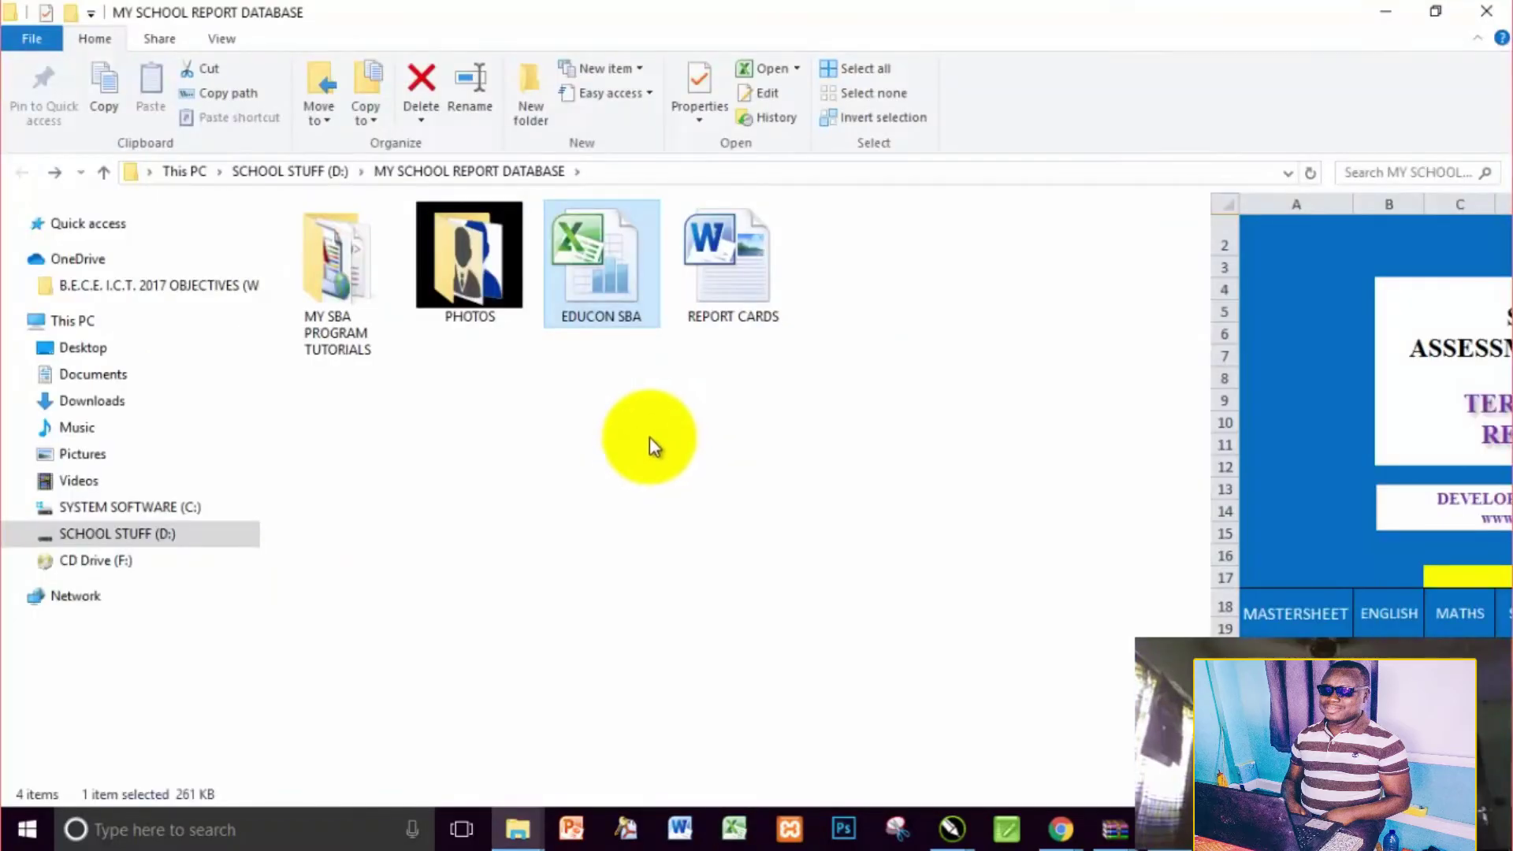
left_click(688, 420)
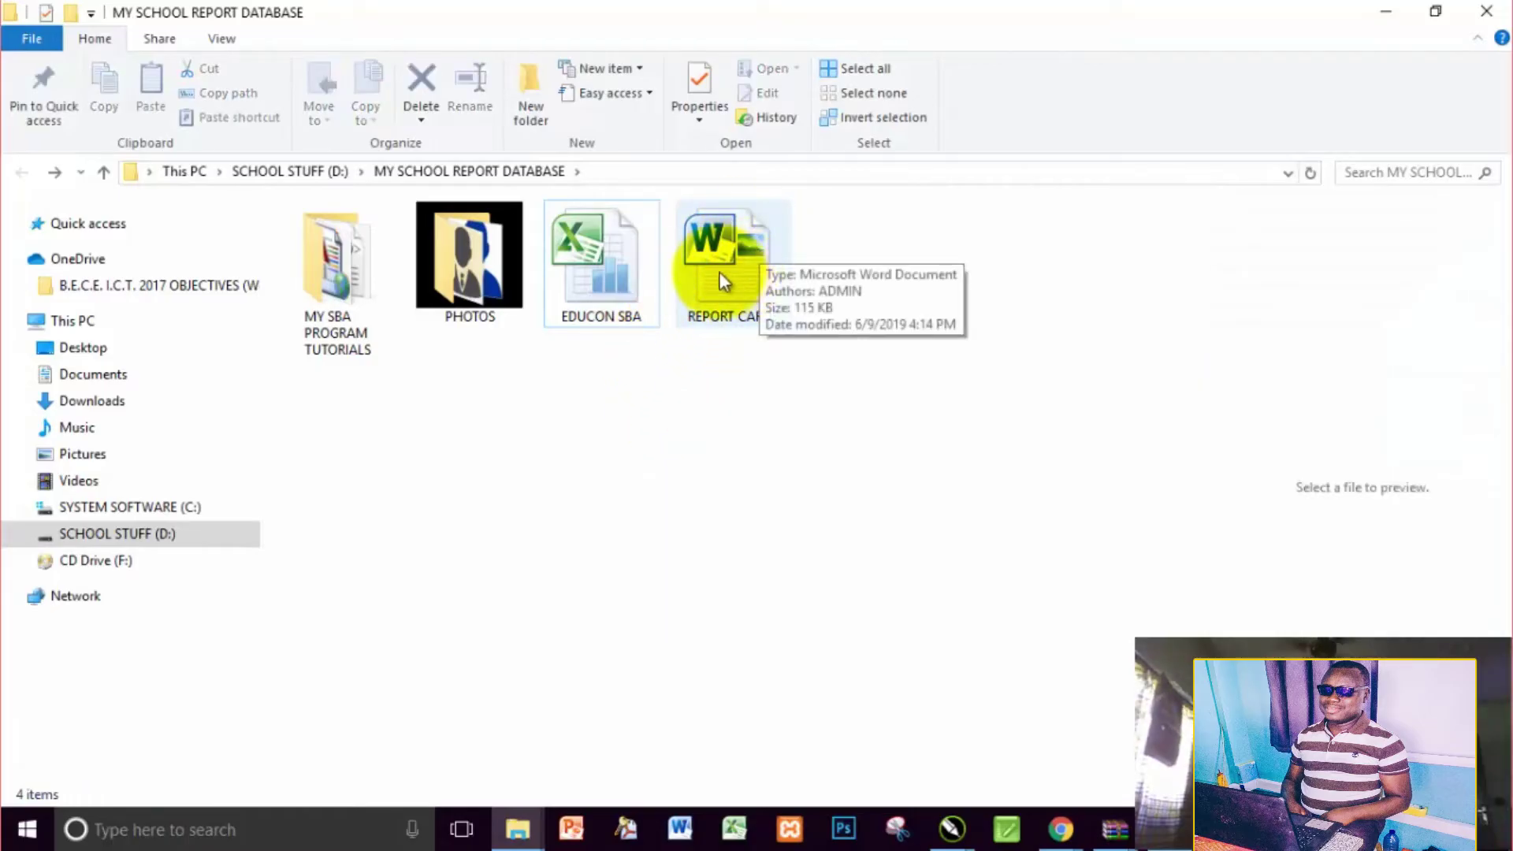
Open REPORT CARDS and accept the SQL prompt to load pupil data from MASTER-SHEET
left_click(747, 263)
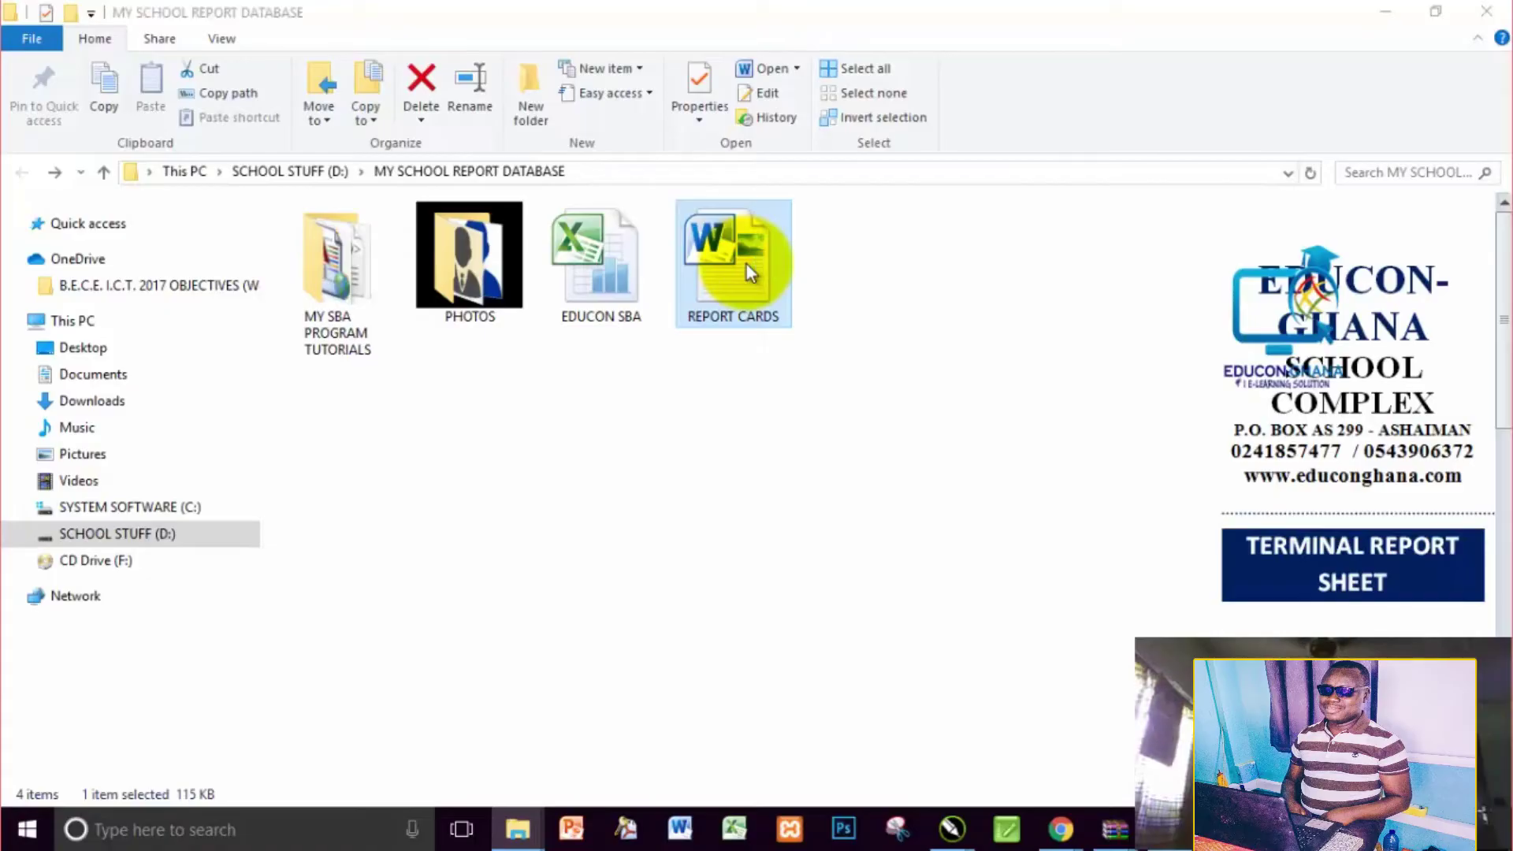
double_click(745, 263)
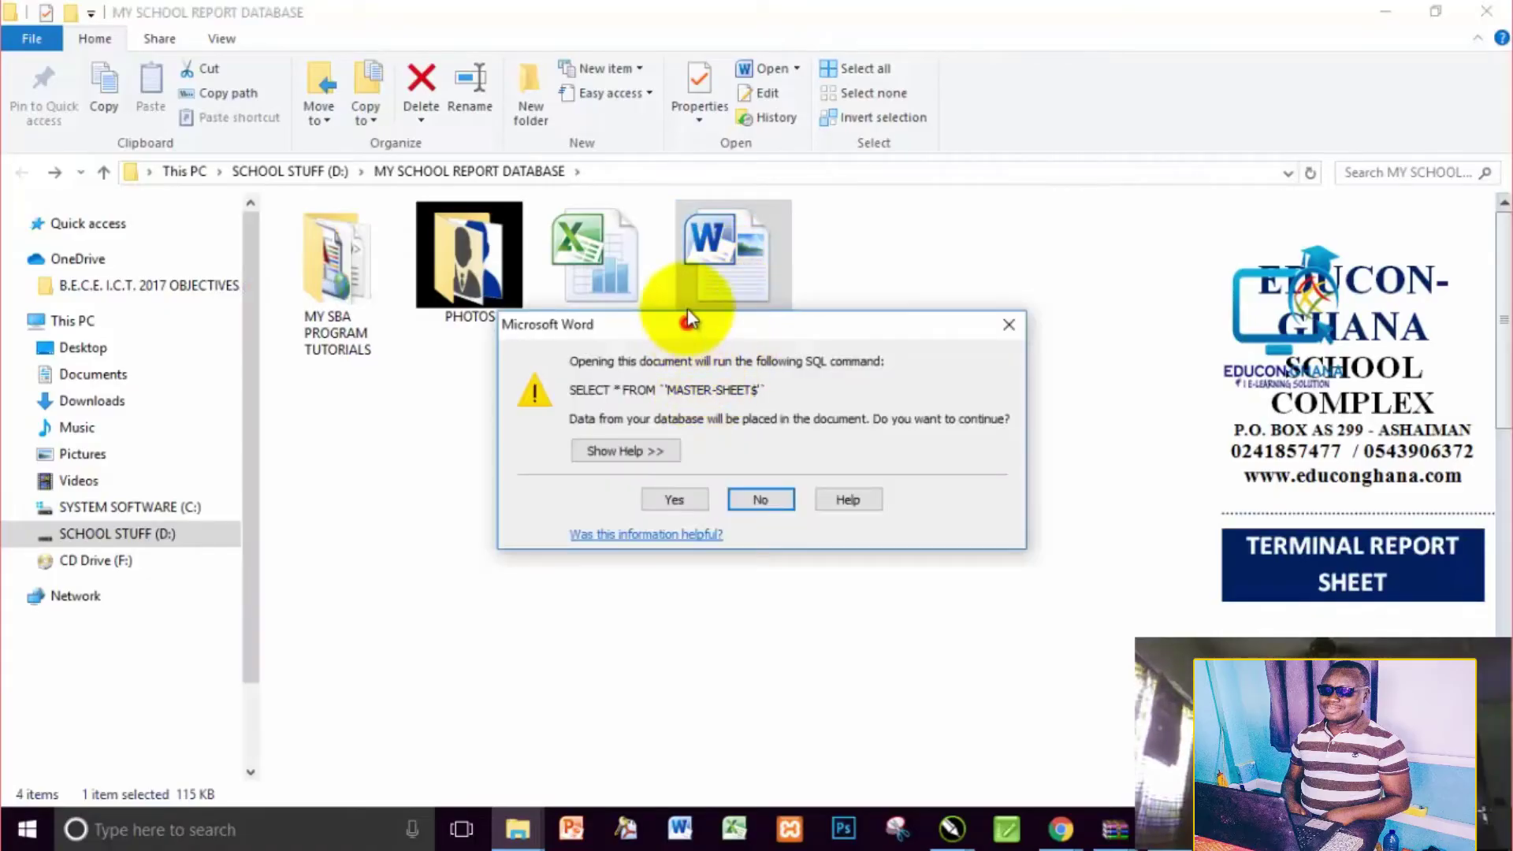
left_click_drag(687, 320, 548, 153)
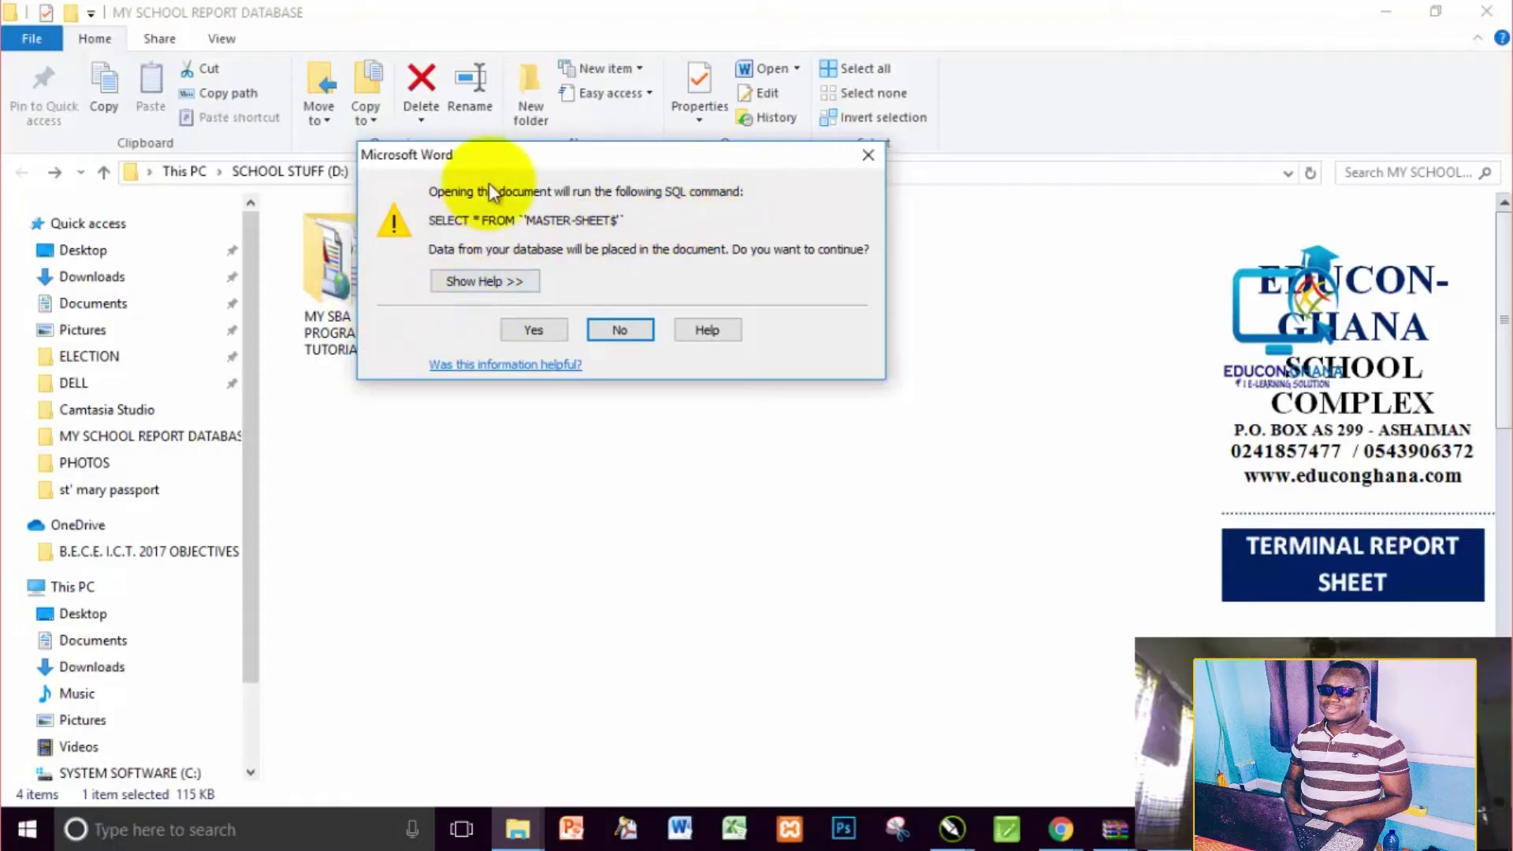
left_click_drag(560, 158, 605, 383)
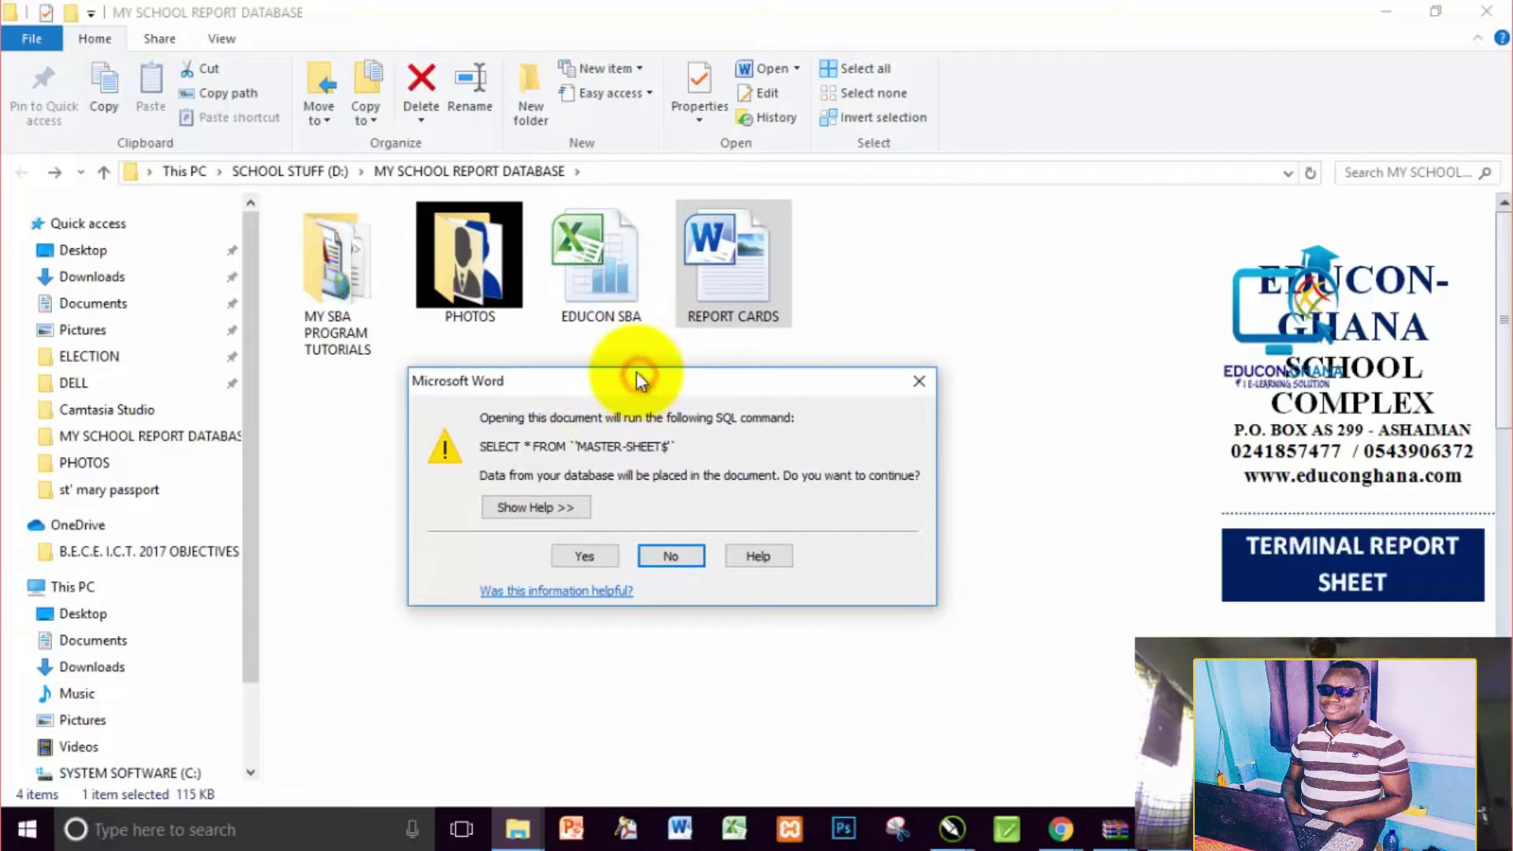
left_click_drag(634, 378, 614, 376)
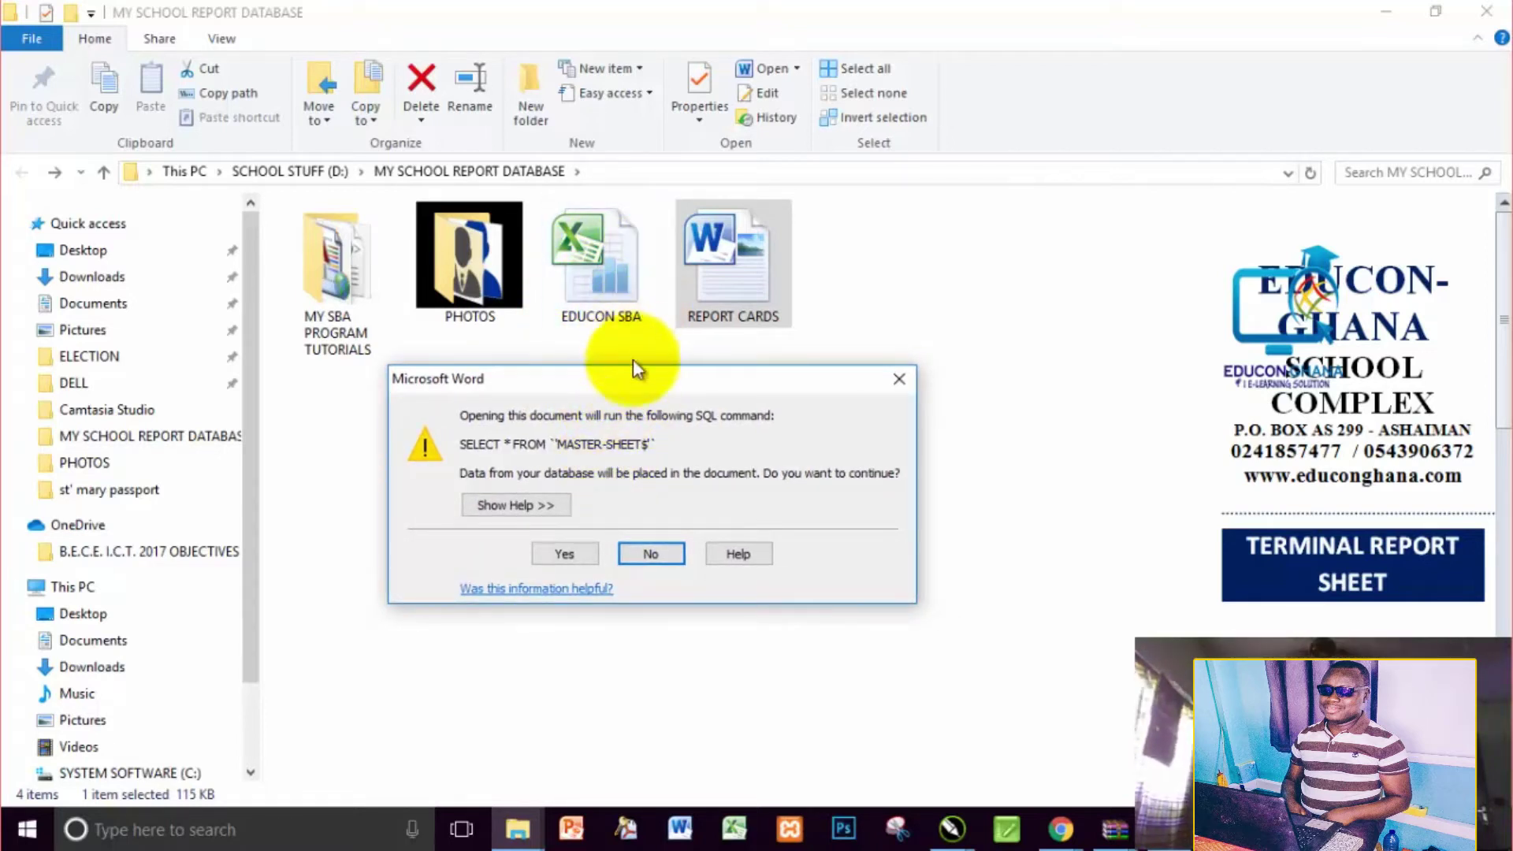
left_click_drag(636, 375, 676, 361)
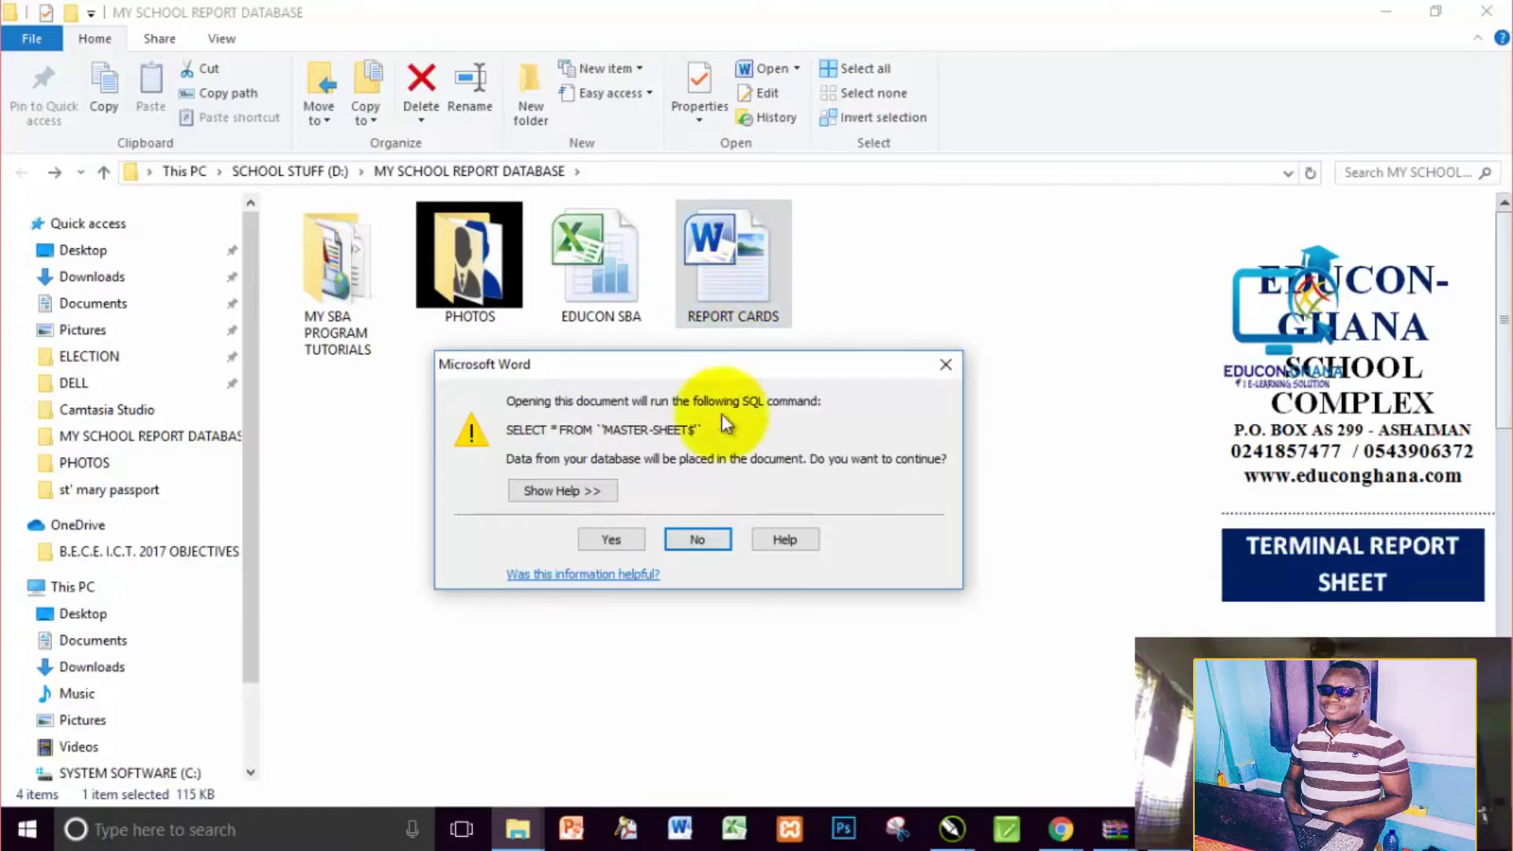
left_click(604, 540)
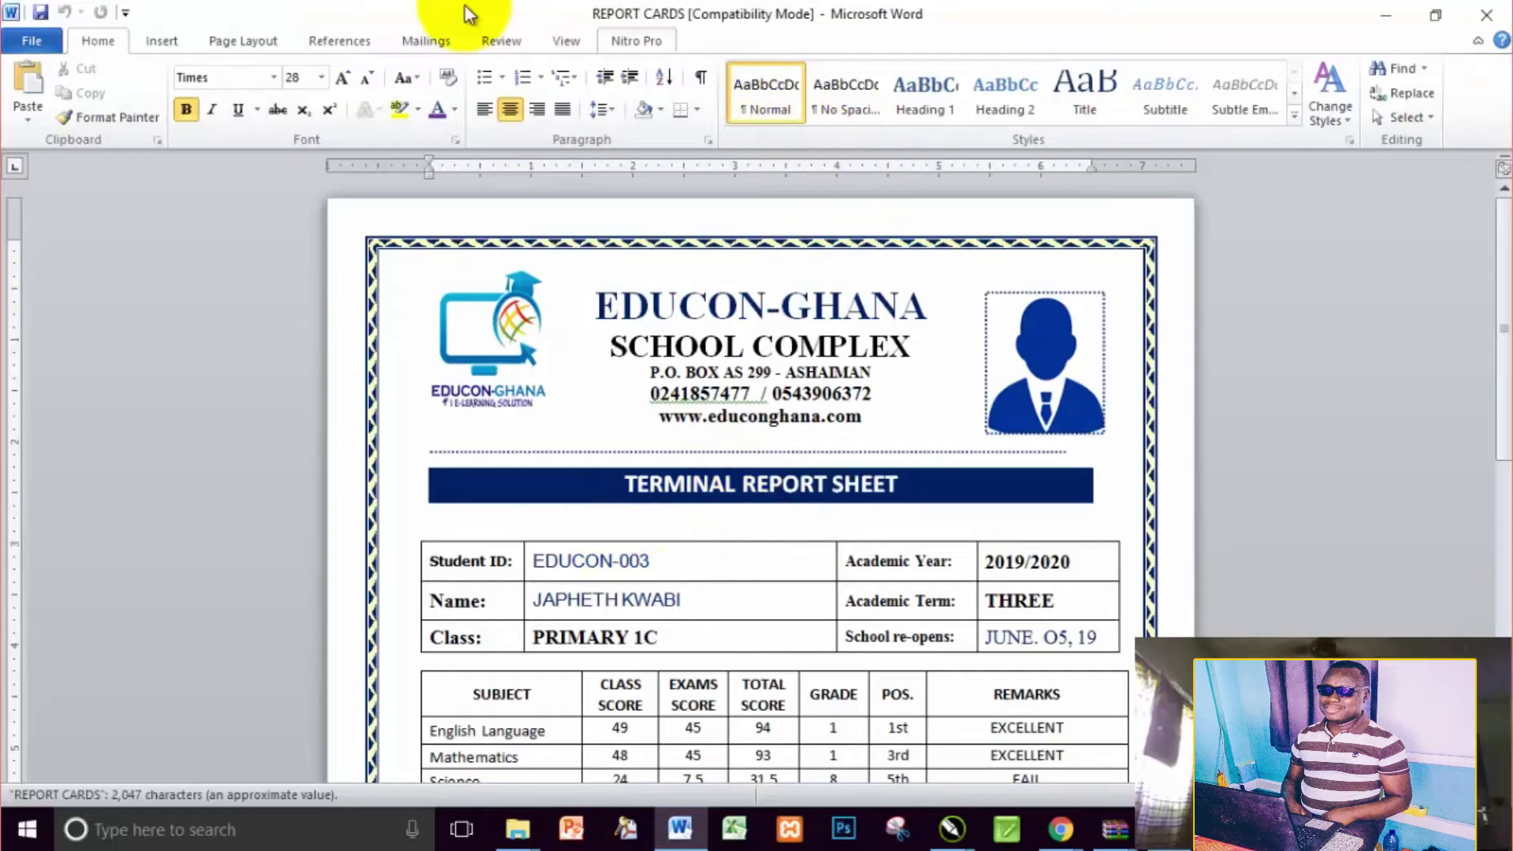
scroll(974, 464, "down", 5)
scroll(974, 465, "up", 5)
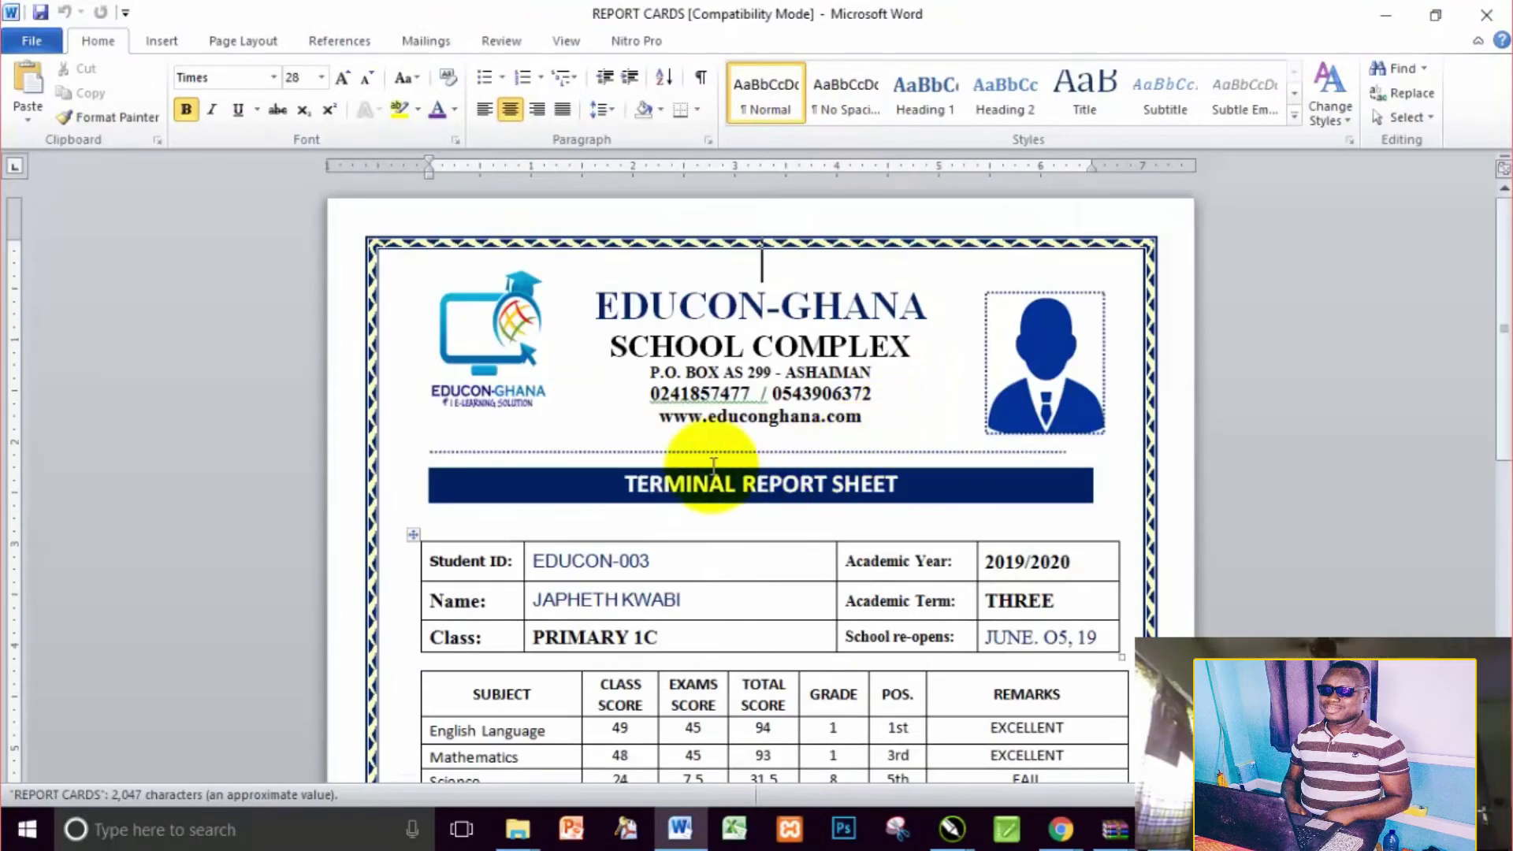
scroll(675, 574, "down", 6)
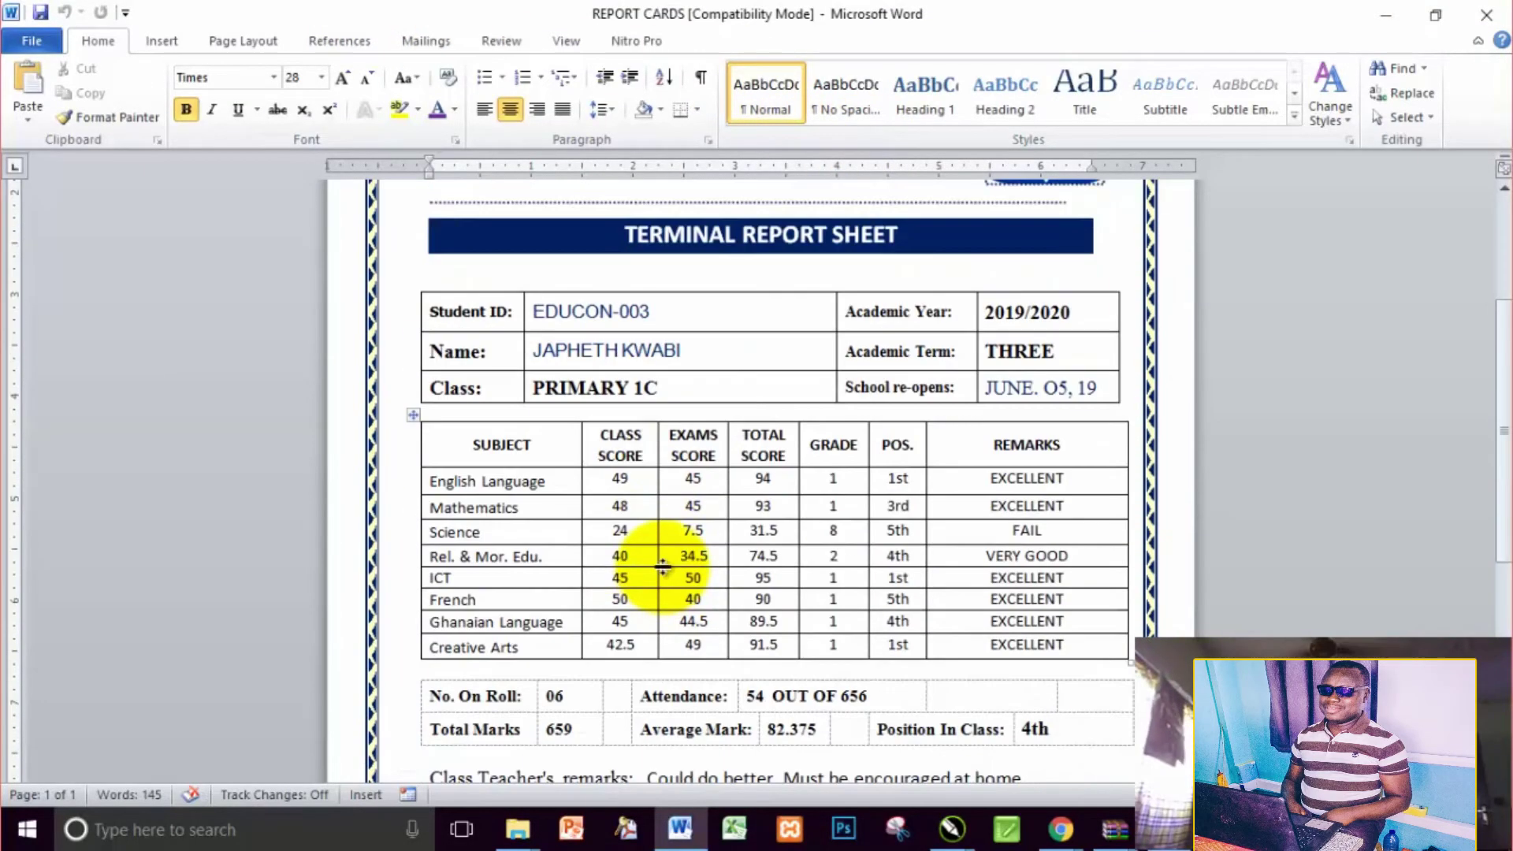
scroll(661, 530, "up", 6)
scroll(661, 531, "down", 8)
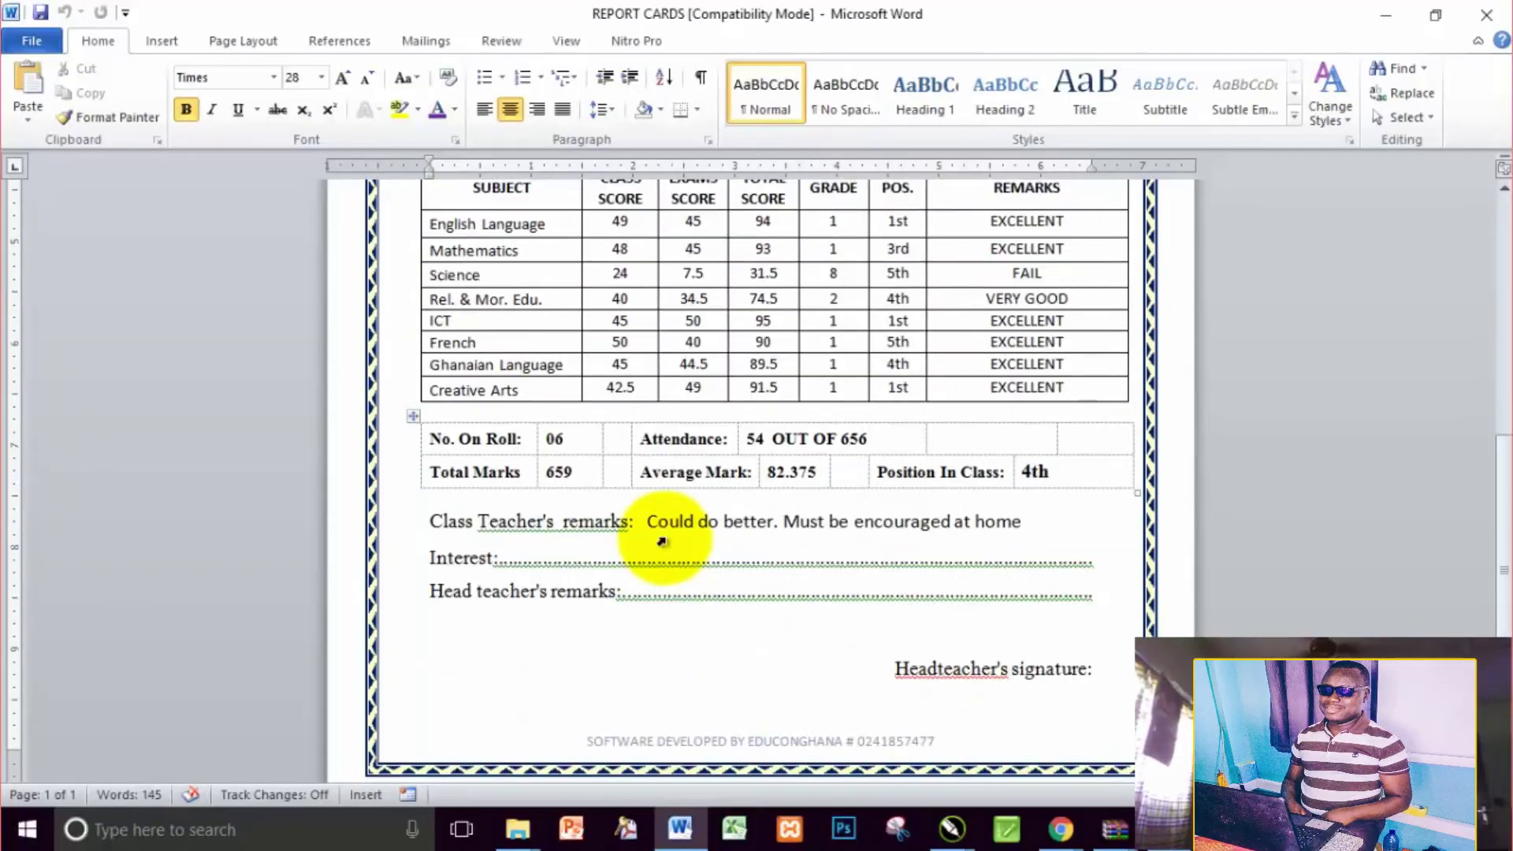
scroll(659, 540, "up", 7)
scroll(672, 530, "up", 1)
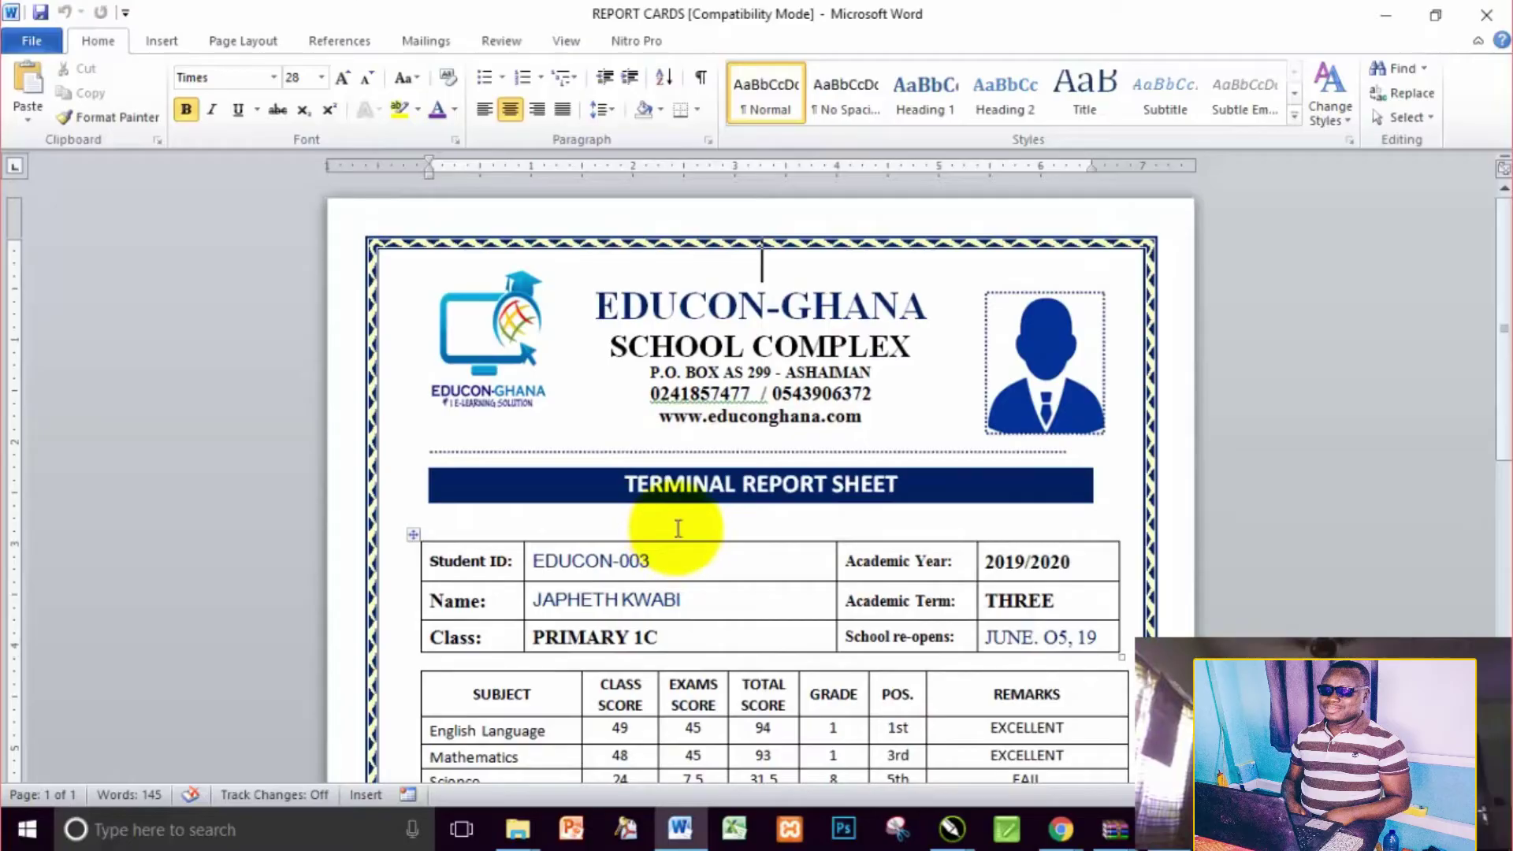
Look at the Finish & Merge options on the Mailings tab, then dismiss them
left_click(433, 47)
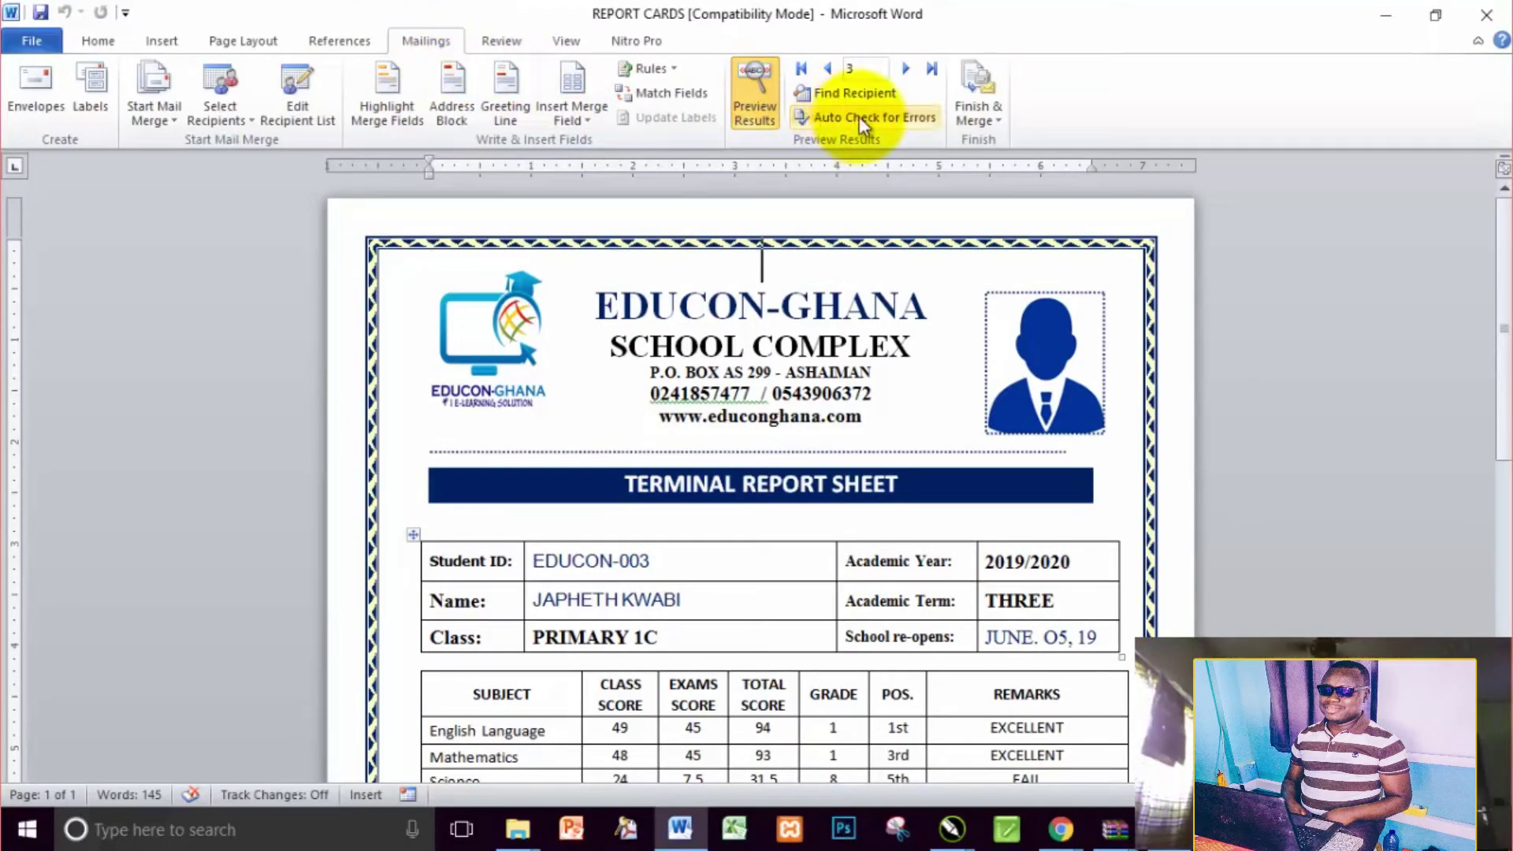
left_click(994, 125)
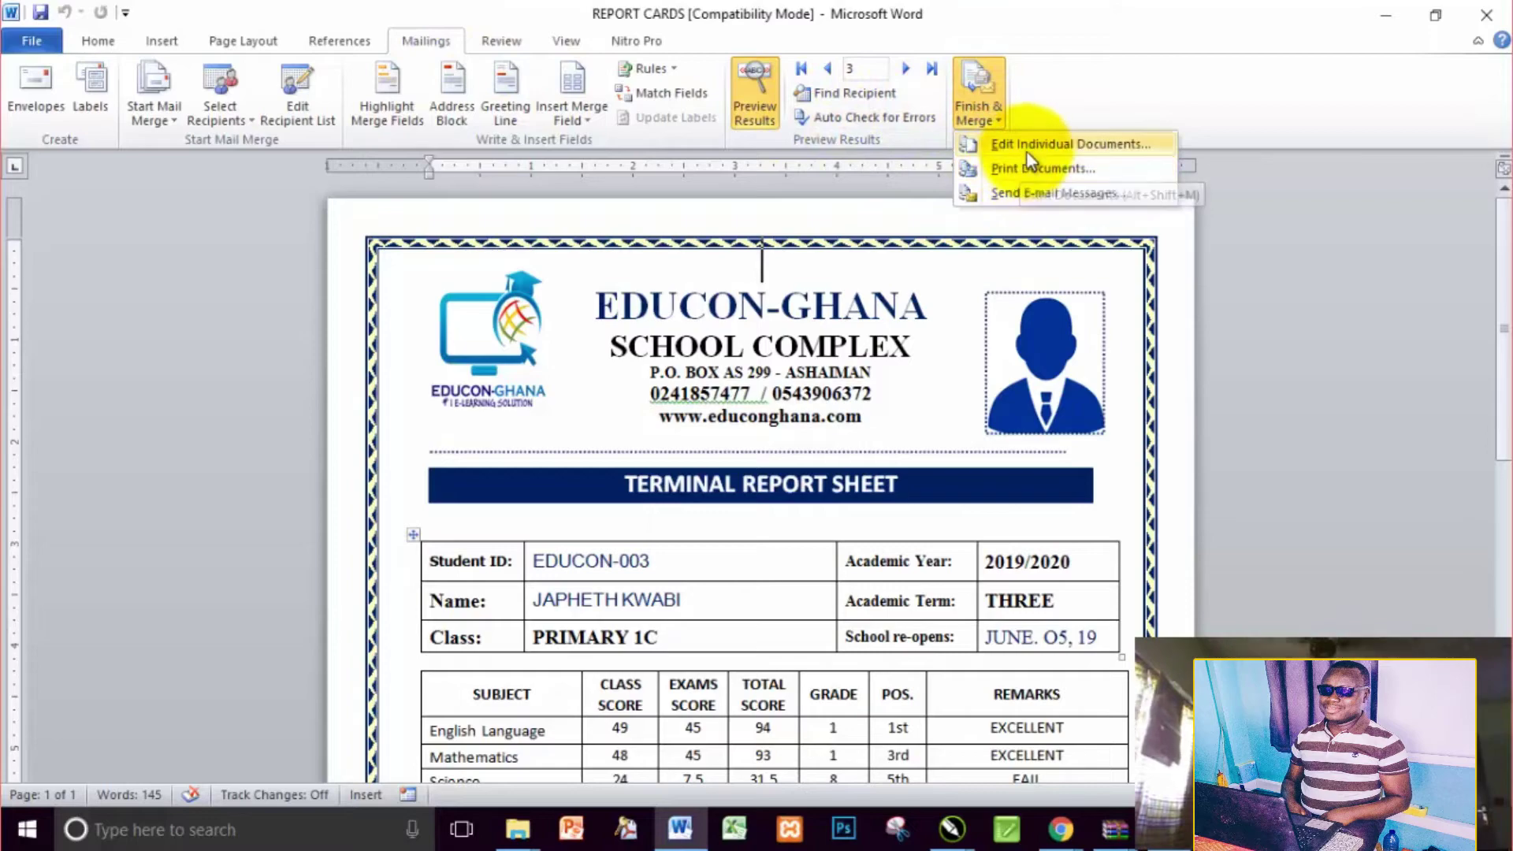
left_click(603, 360)
scroll(662, 362, "down", 5)
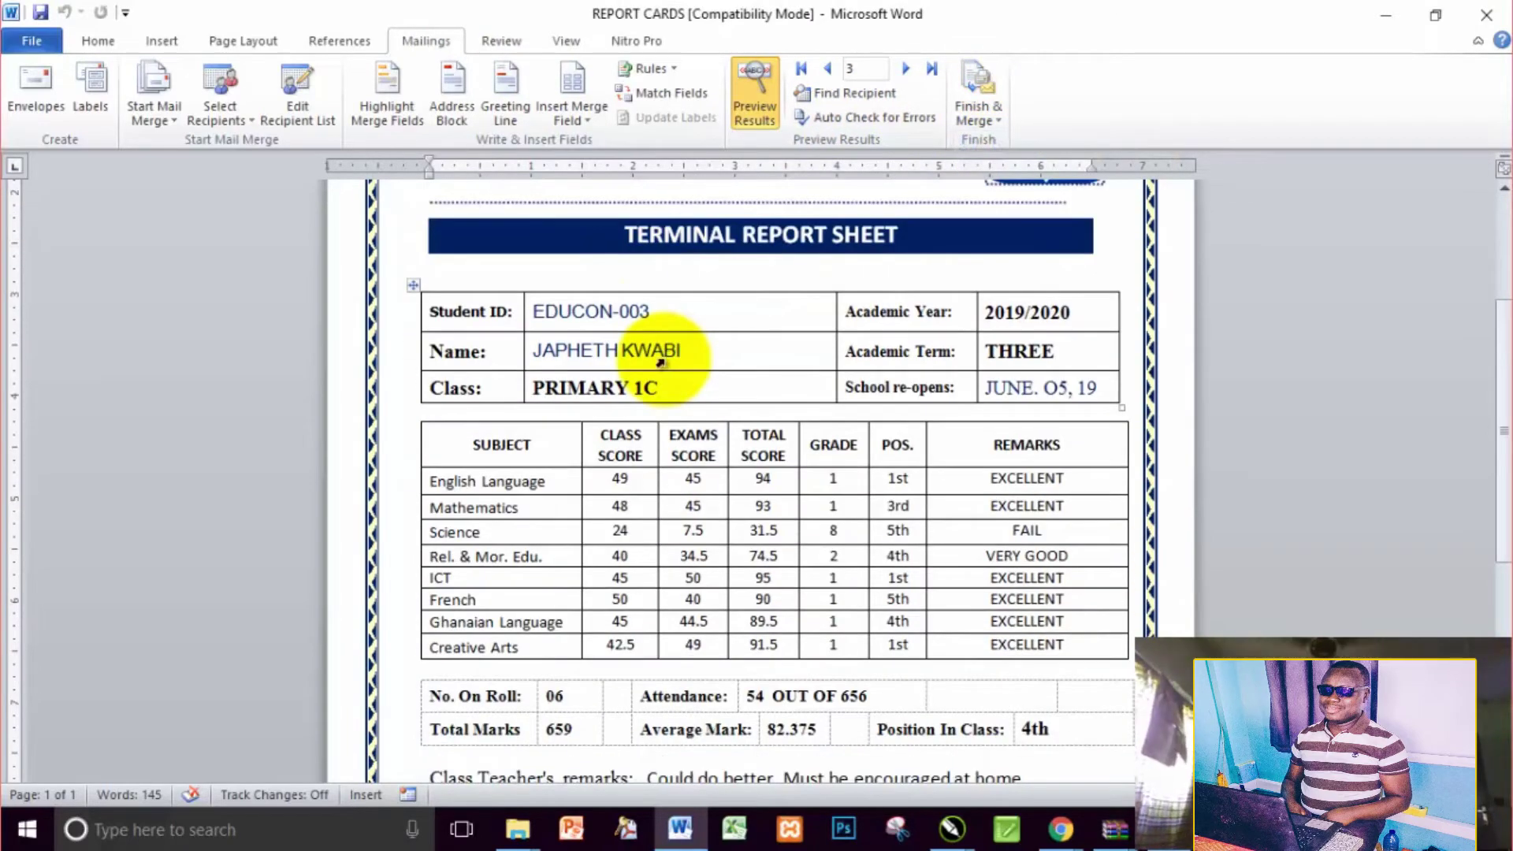
scroll(662, 362, "down", 3)
scroll(706, 362, "up", 5)
Inspect the 2019/2020, re-opening date and academic term cells in the report header
left_click(1090, 414)
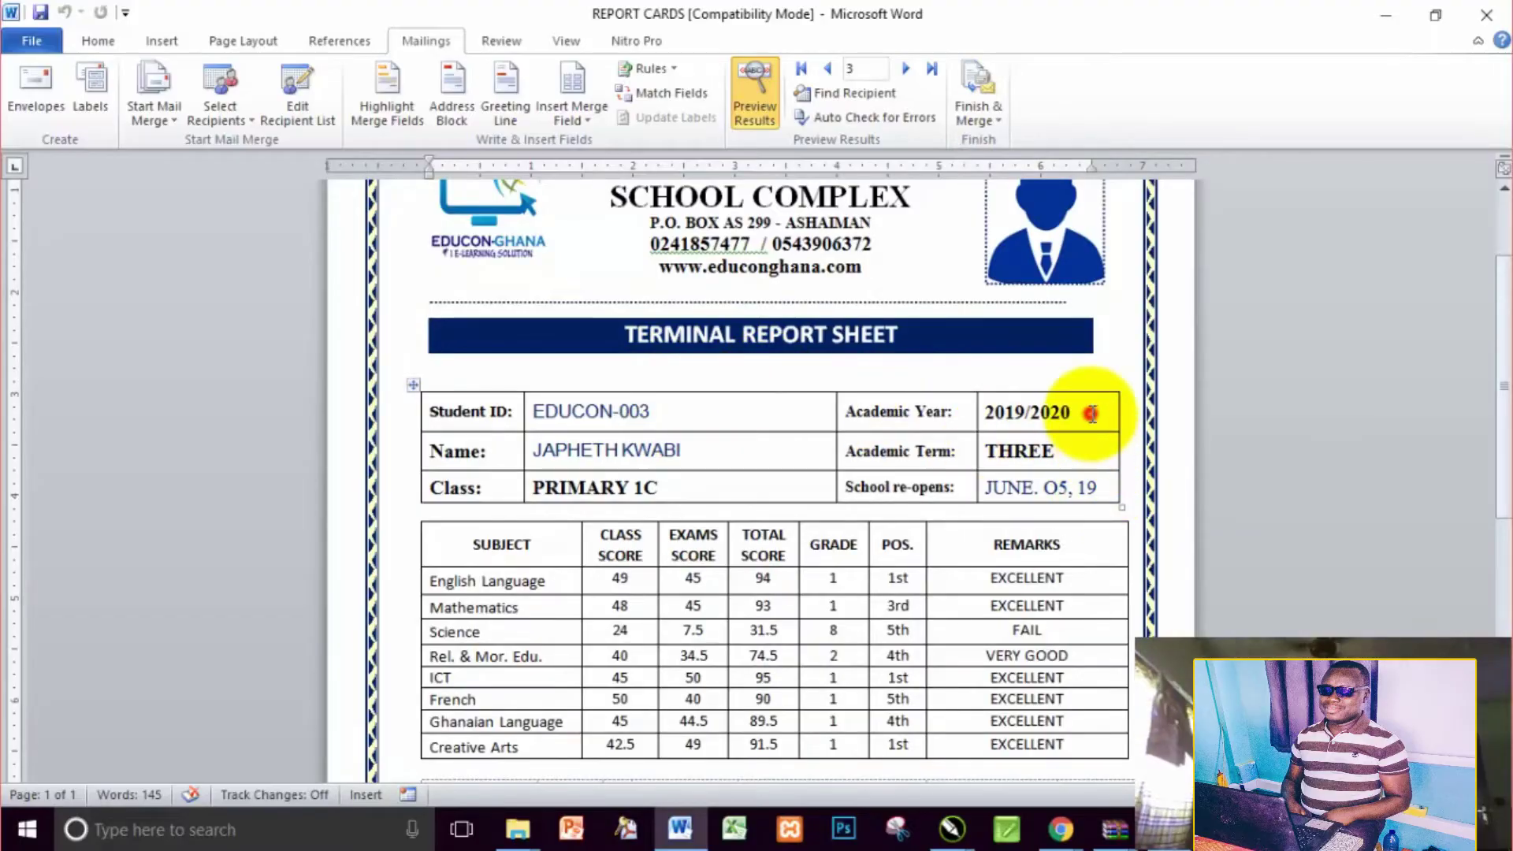
left_click(1105, 494)
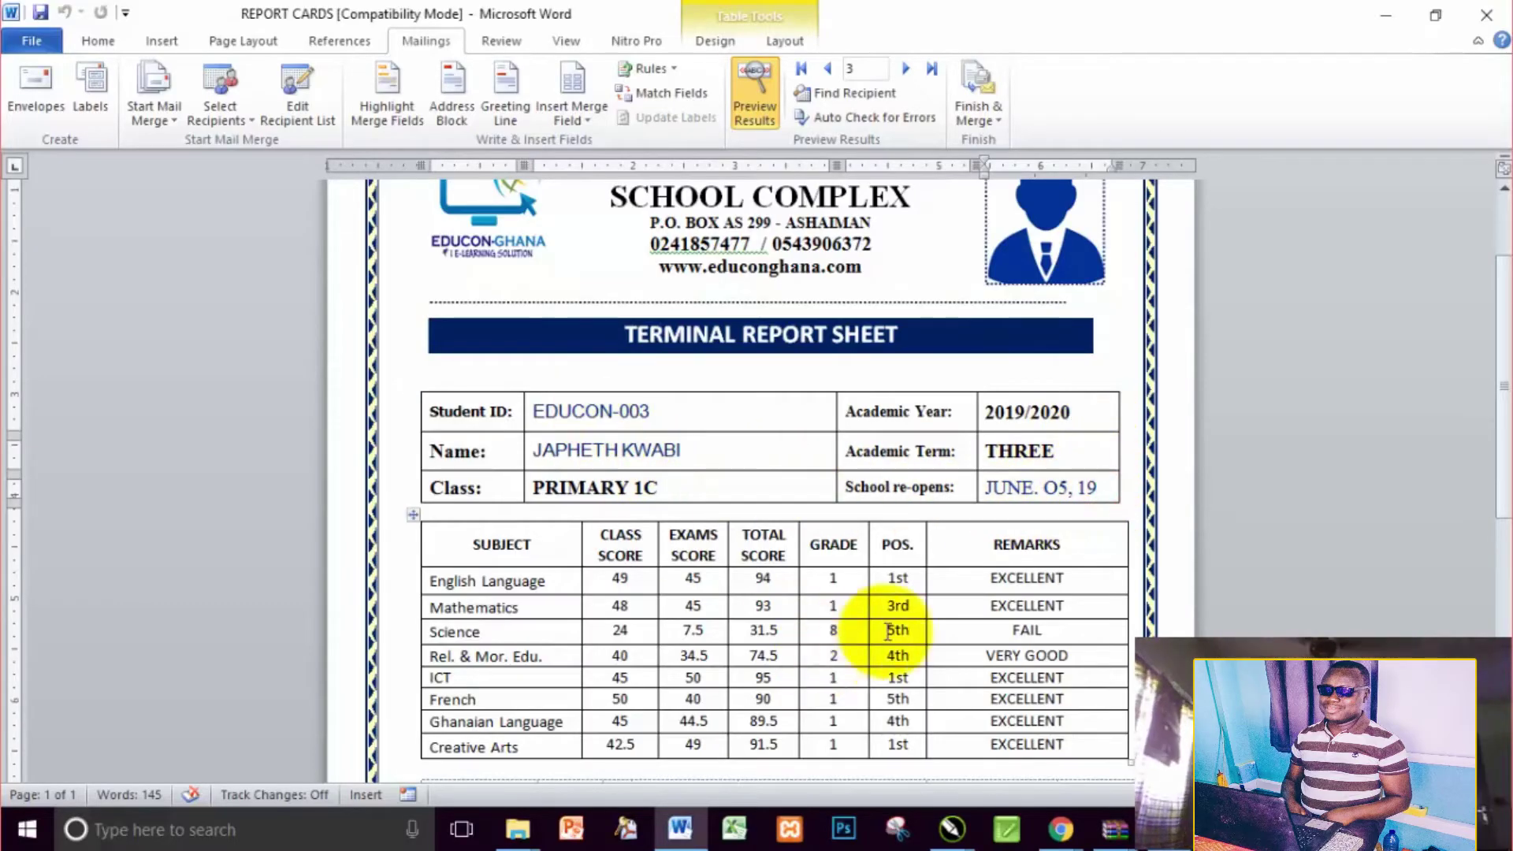
scroll(906, 622, "down", 3)
scroll(887, 642, "down", 1)
scroll(843, 591, "up", 5)
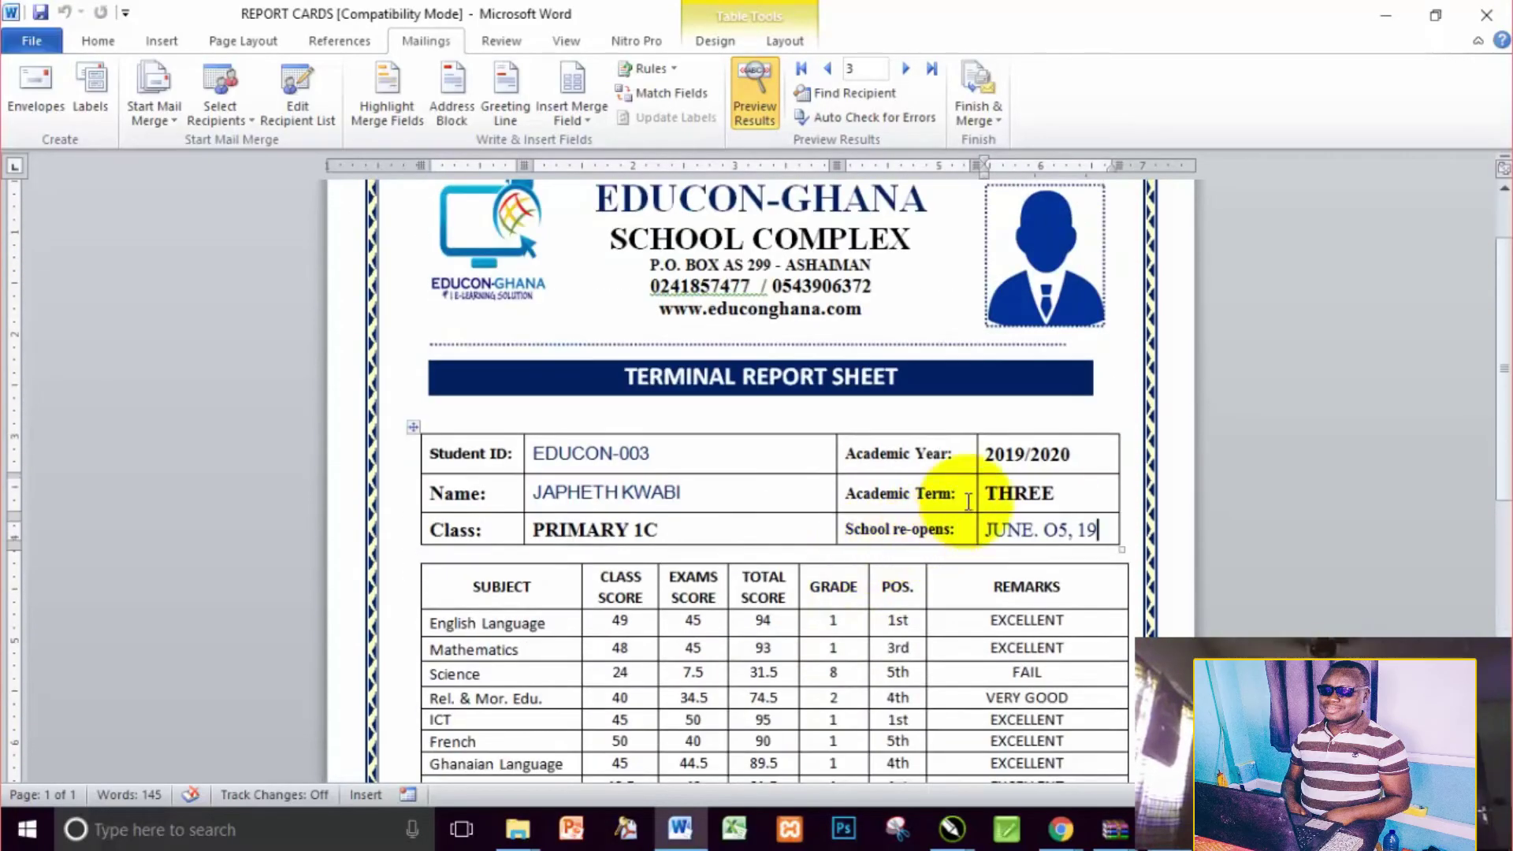
left_click(1016, 465)
left_click(1025, 493)
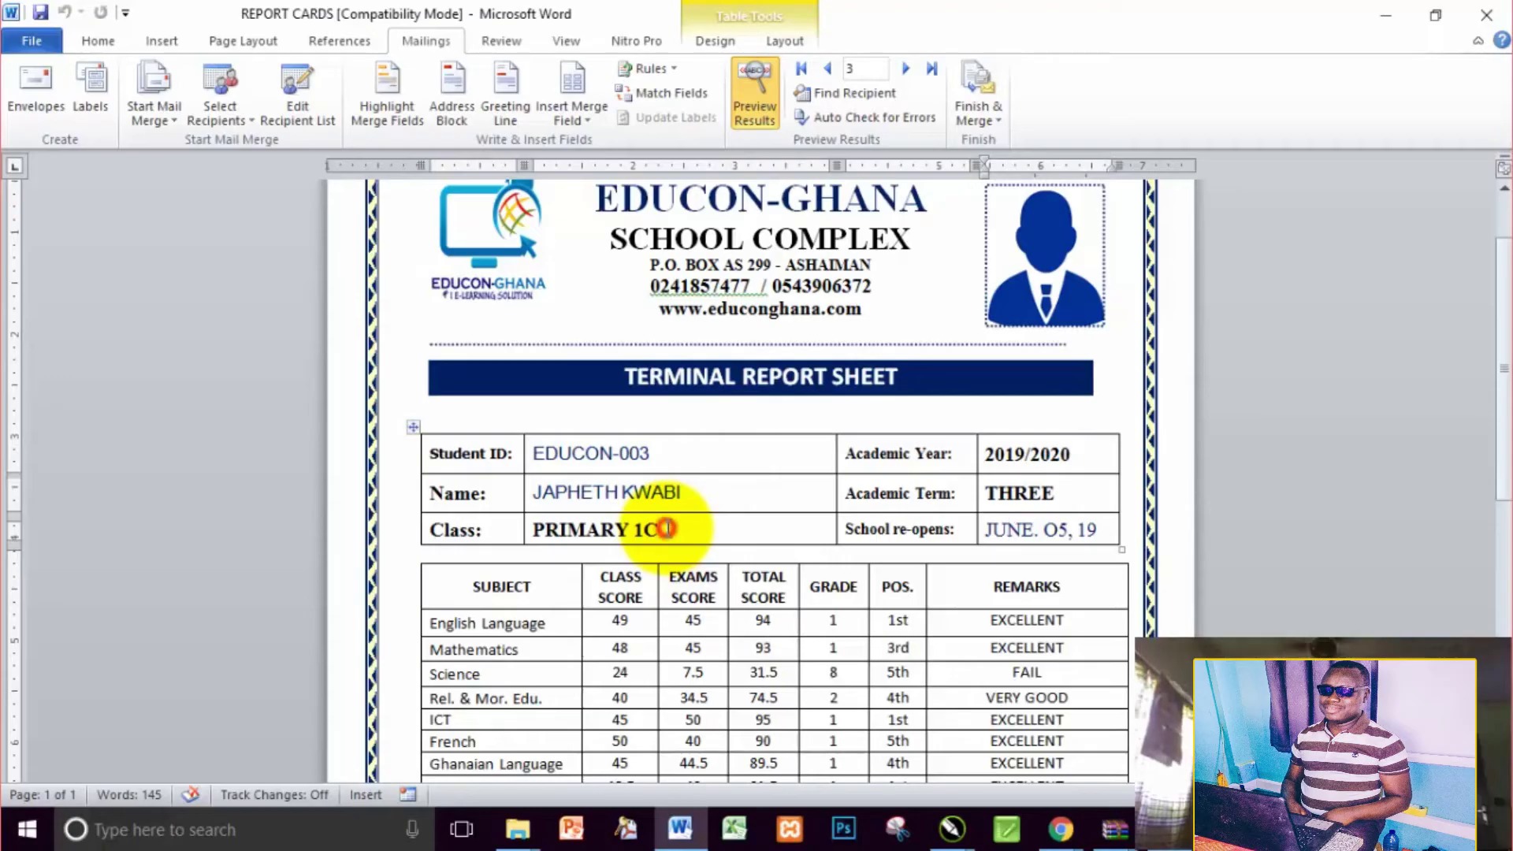
Inspect the merged student ID and pupil name fields on the report card
left_click(696, 451)
left_click(702, 482)
left_click(701, 449)
left_click(702, 486)
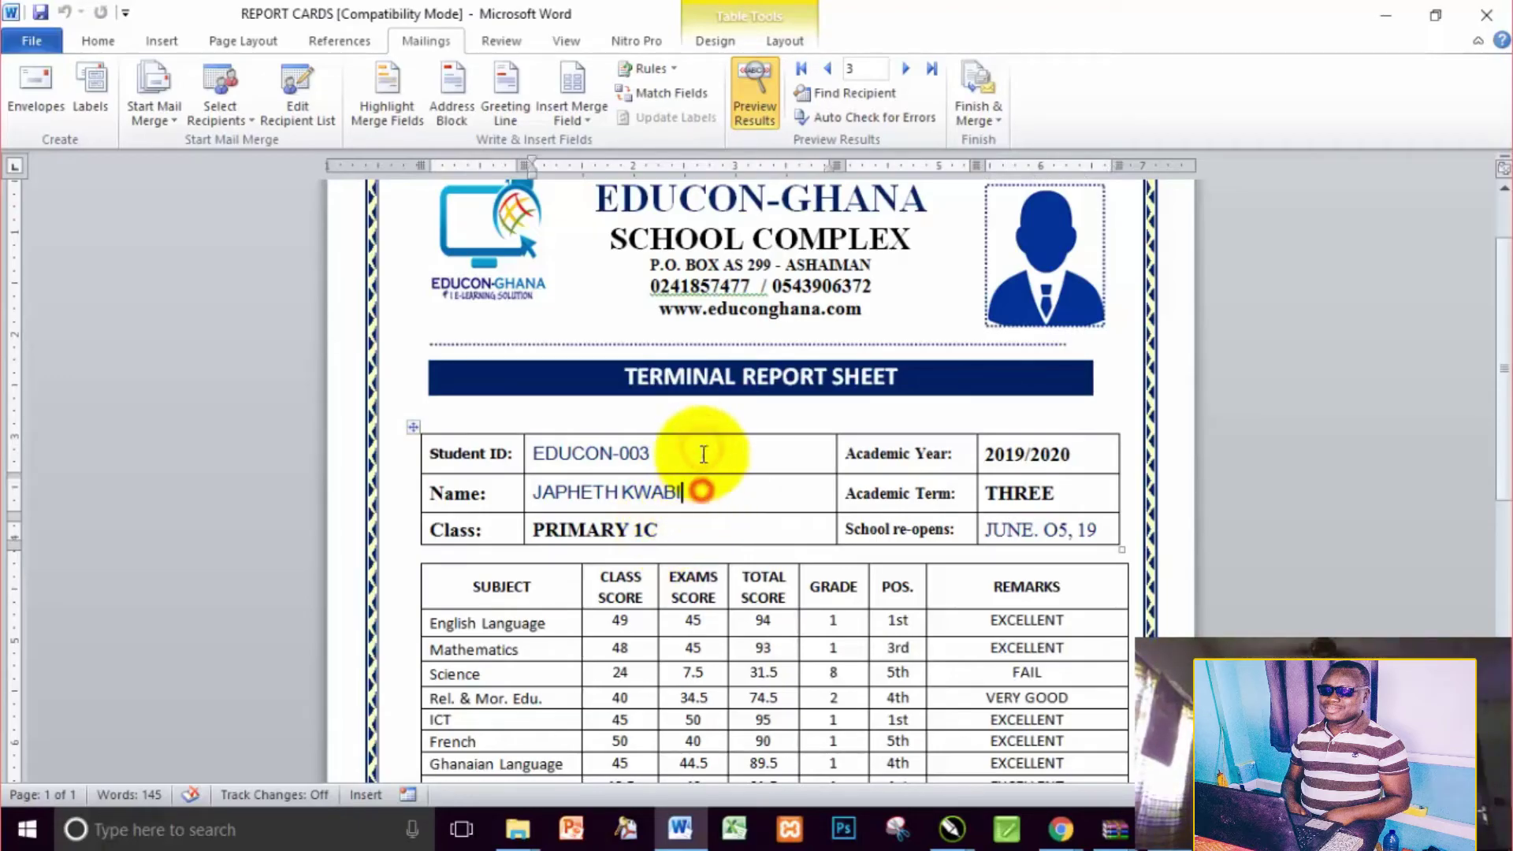
left_click(699, 446)
left_click(709, 484)
left_click(710, 451)
left_click(720, 486)
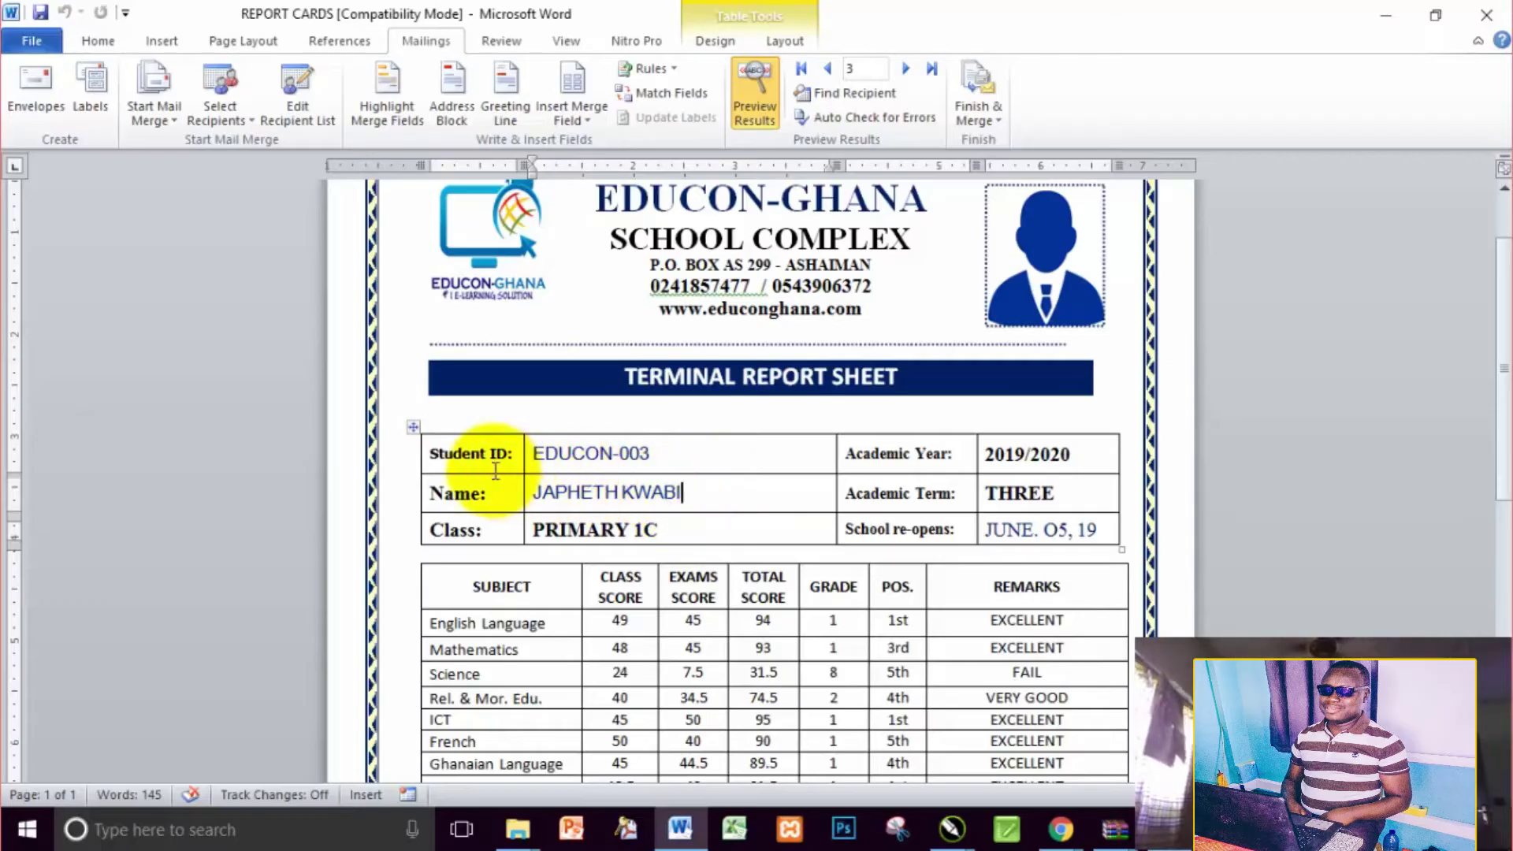
Delete the wrong attendance total 65 after 'OUT OF' in the Attendance cell
scroll(686, 488, "down", 3)
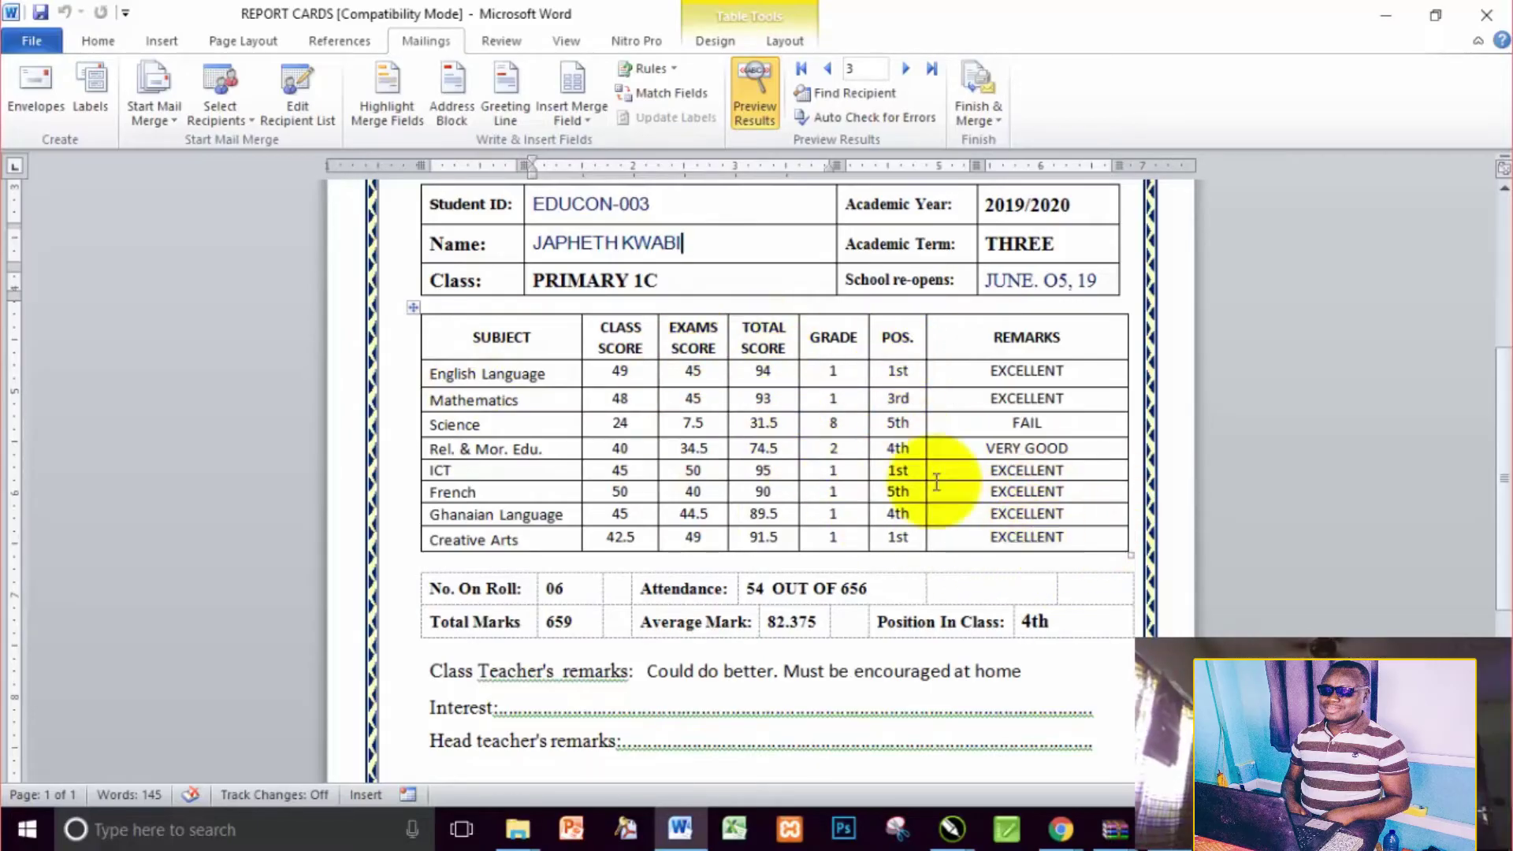
scroll(745, 628, "down", 1)
scroll(746, 628, "down", 1)
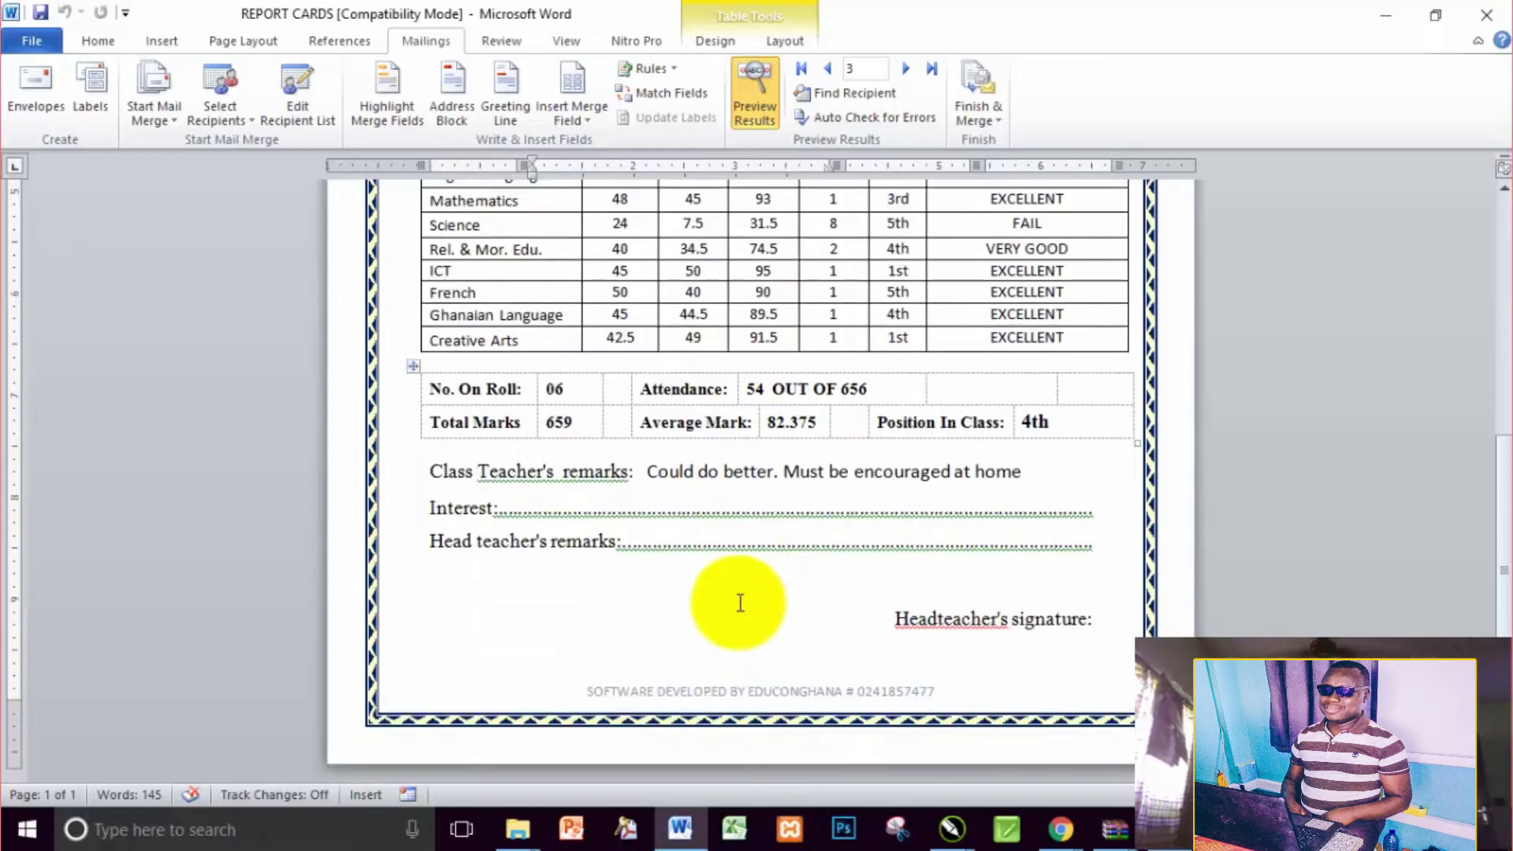
left_click(567, 388)
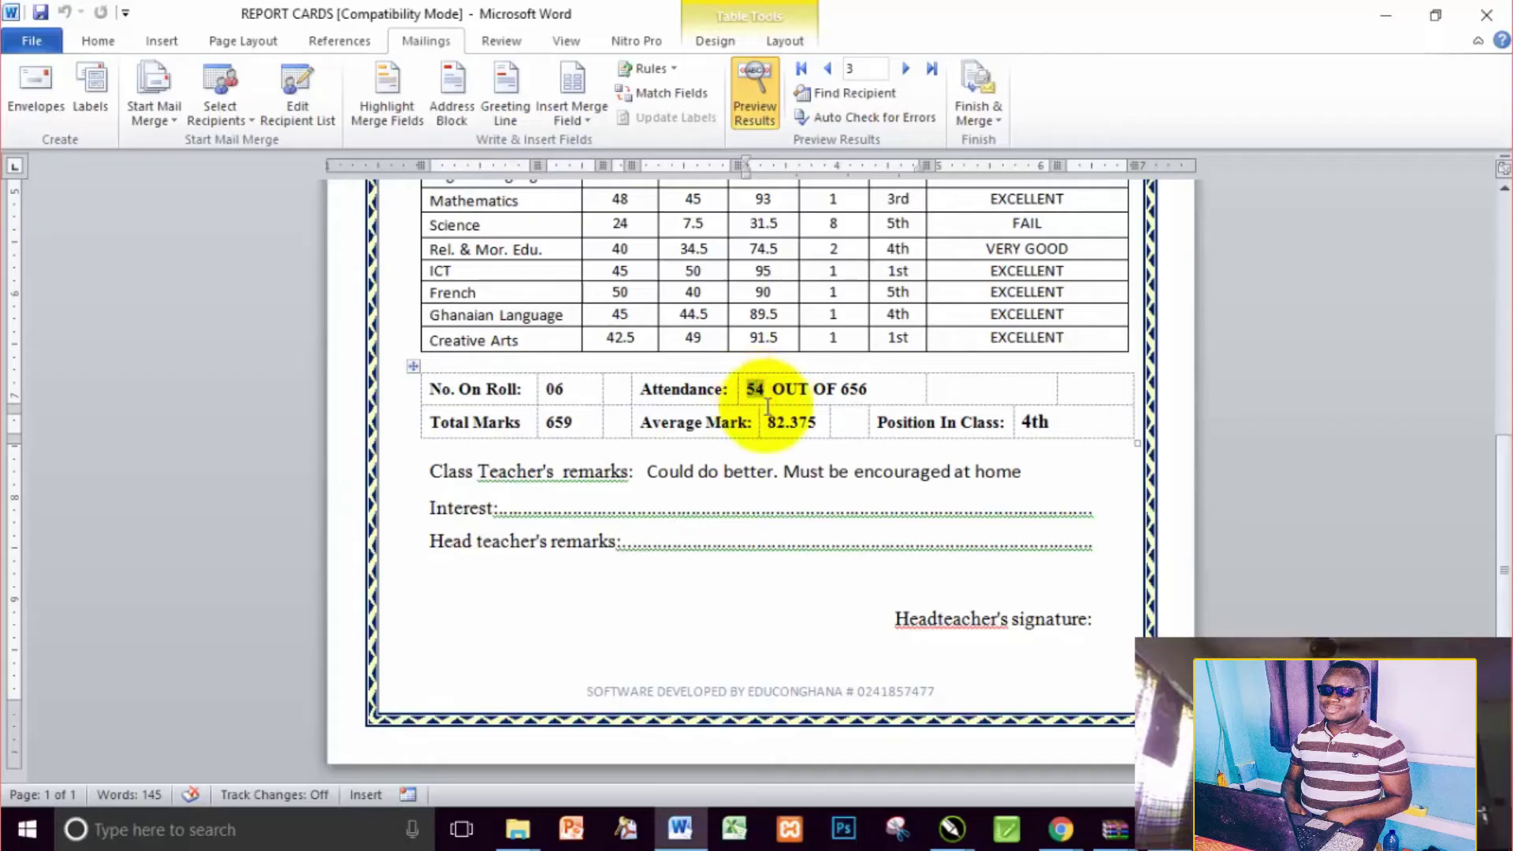
left_click(868, 389)
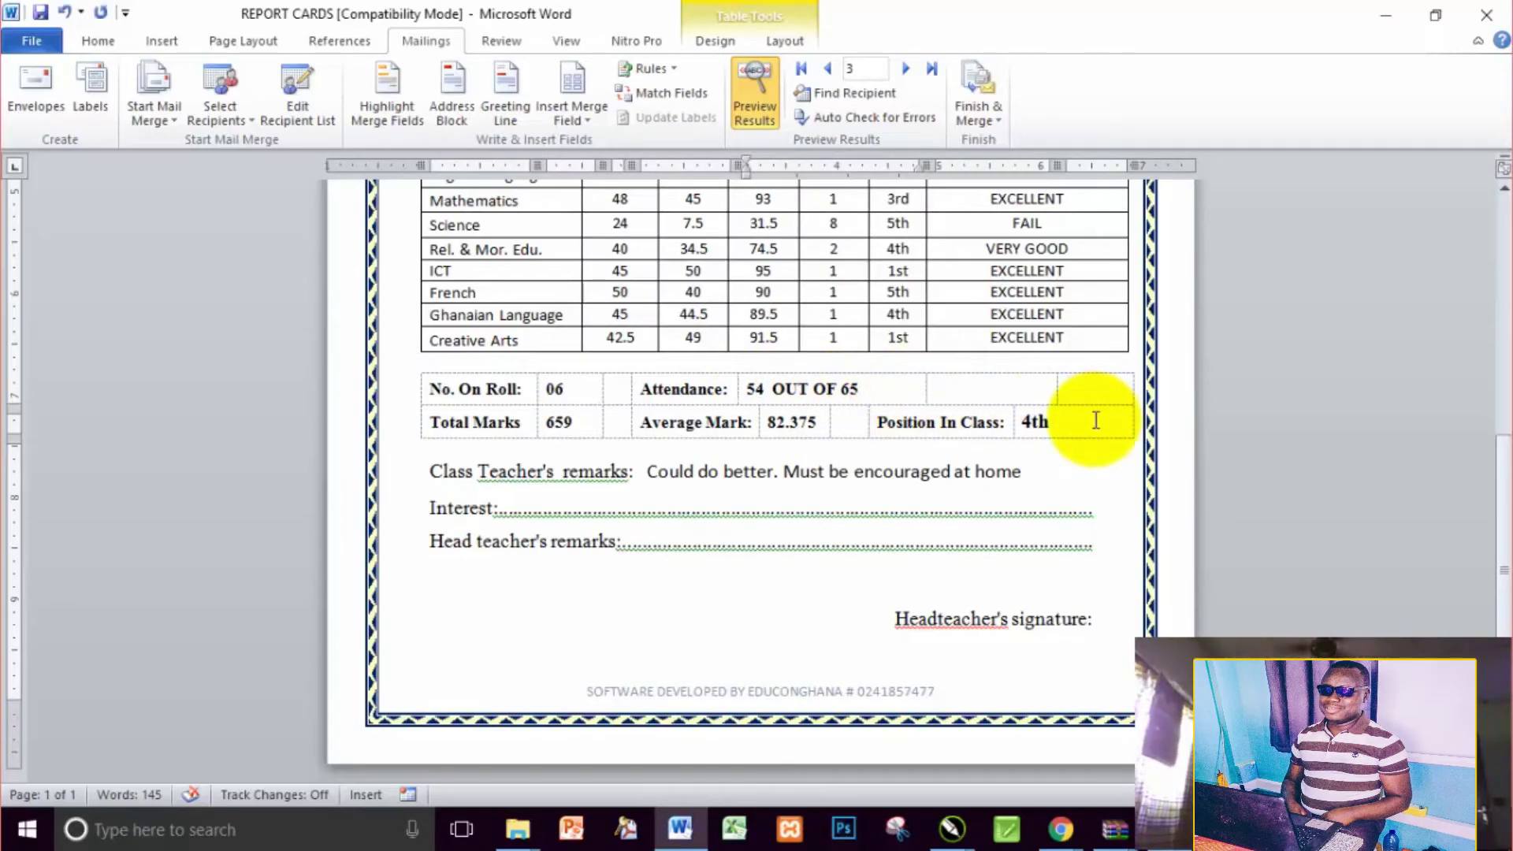
key("BackSpace")
key("BackSpace")
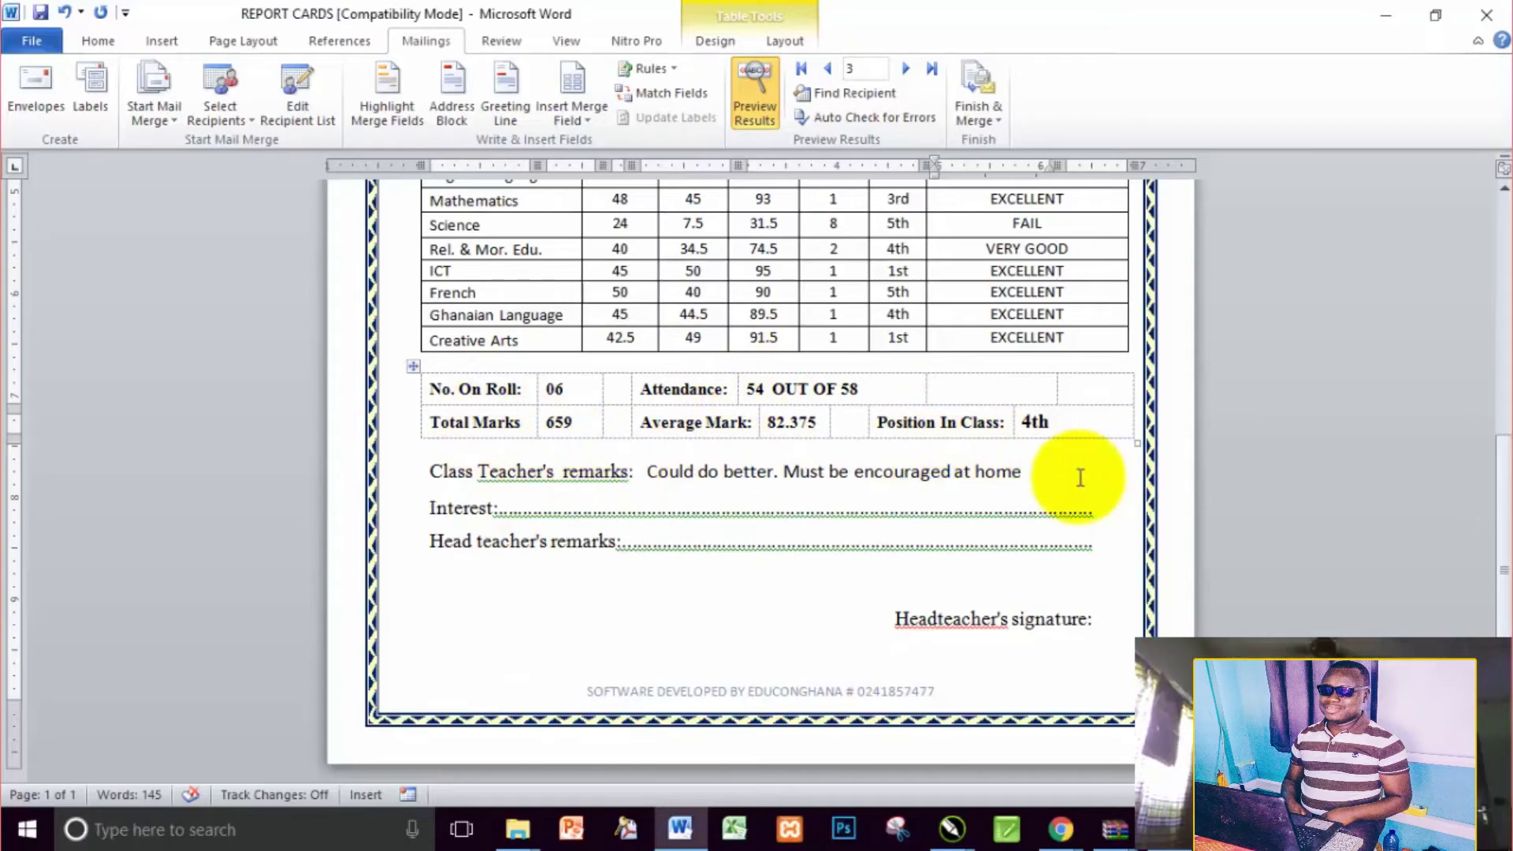
Preview records 1 to 4 in turn, then go back to record 1, showing attendance 50 OUT OF 58
left_click(801, 68)
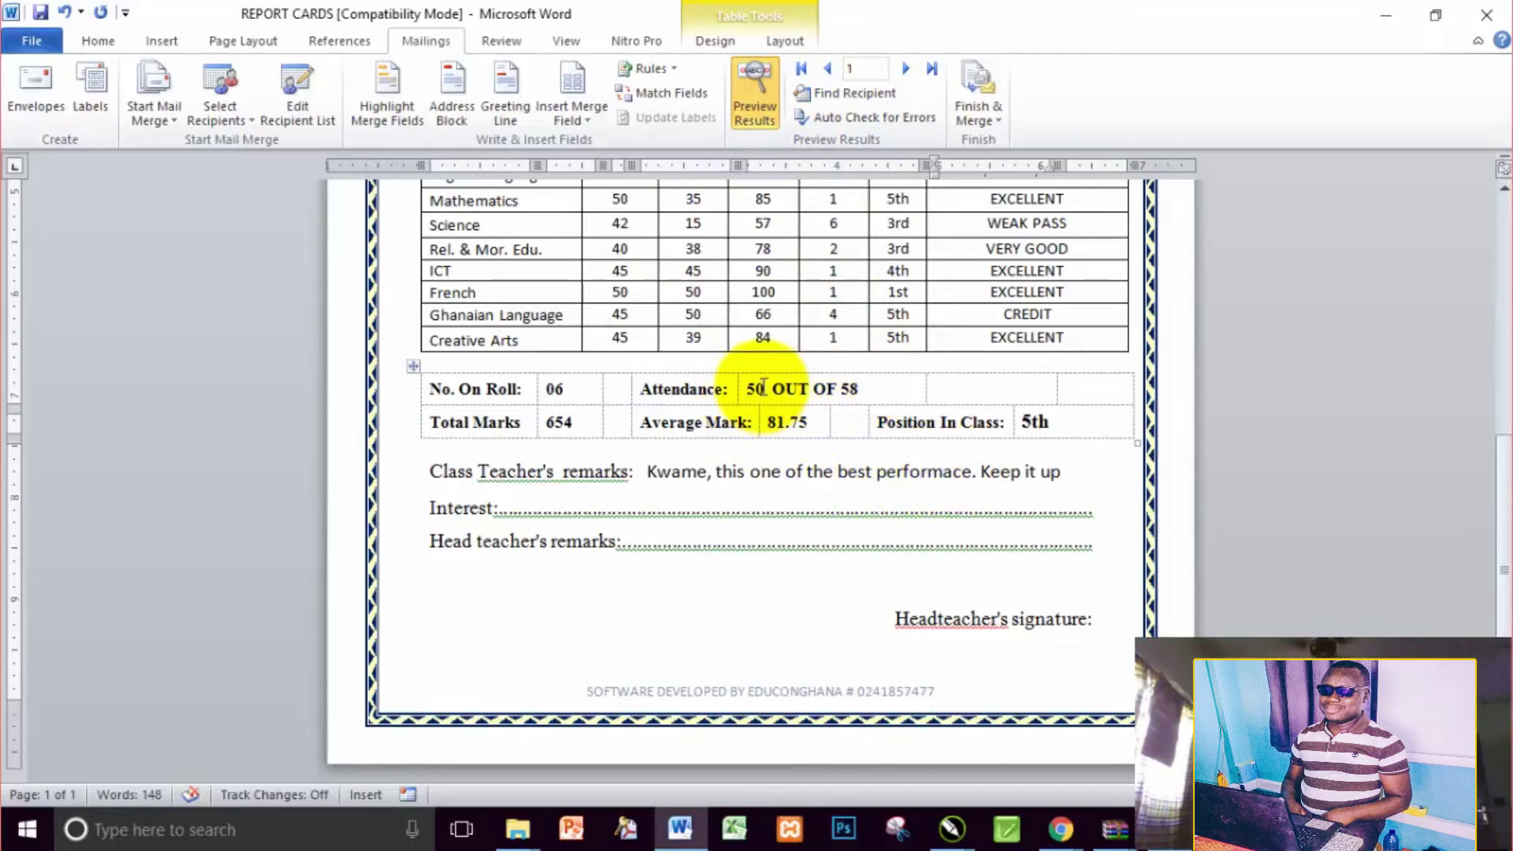
left_click(904, 69)
left_click(903, 69)
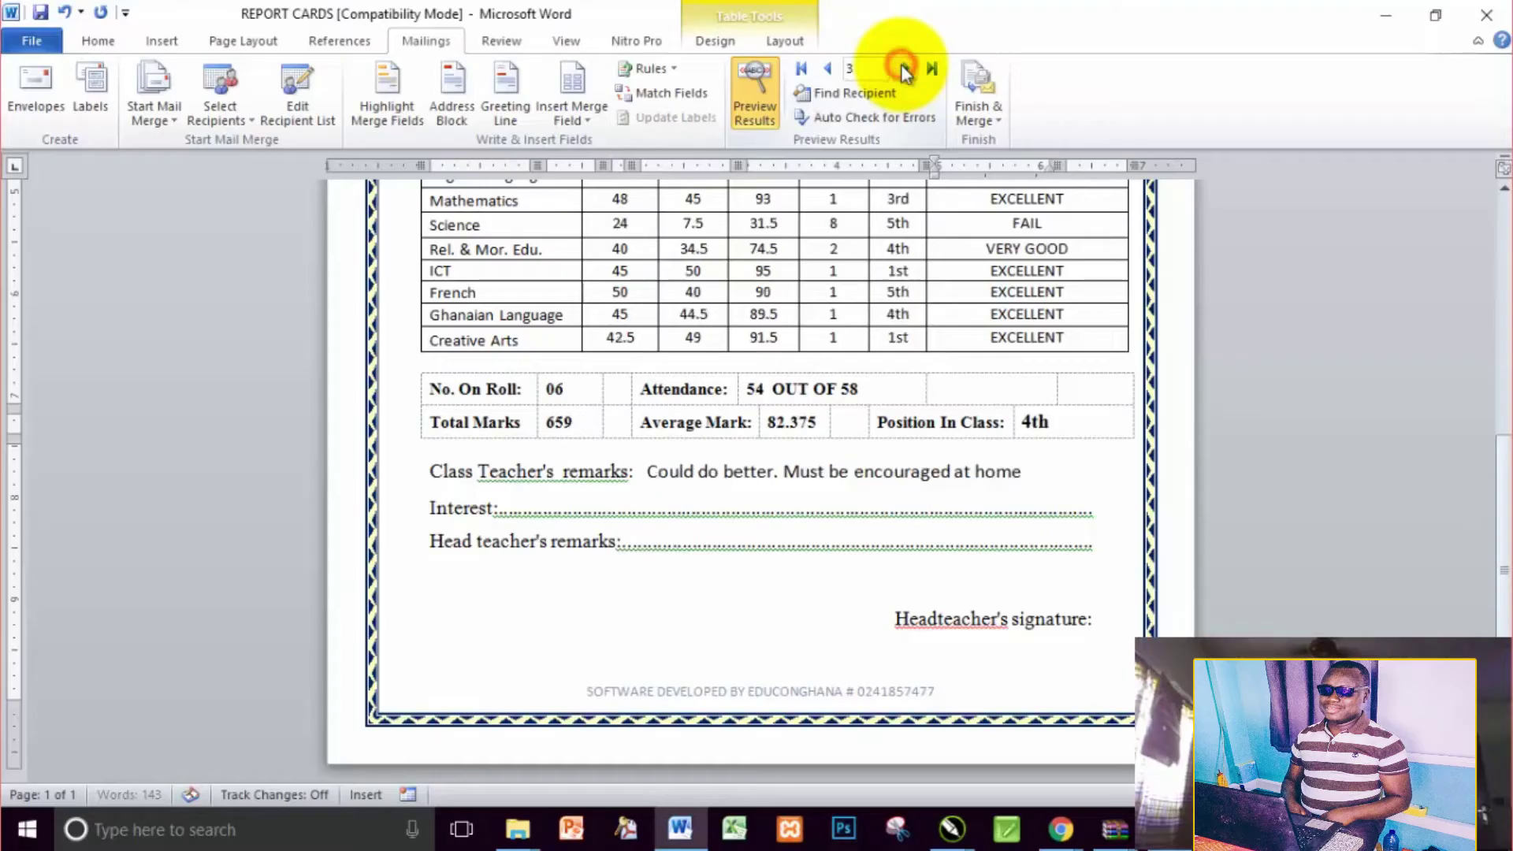
left_click(903, 69)
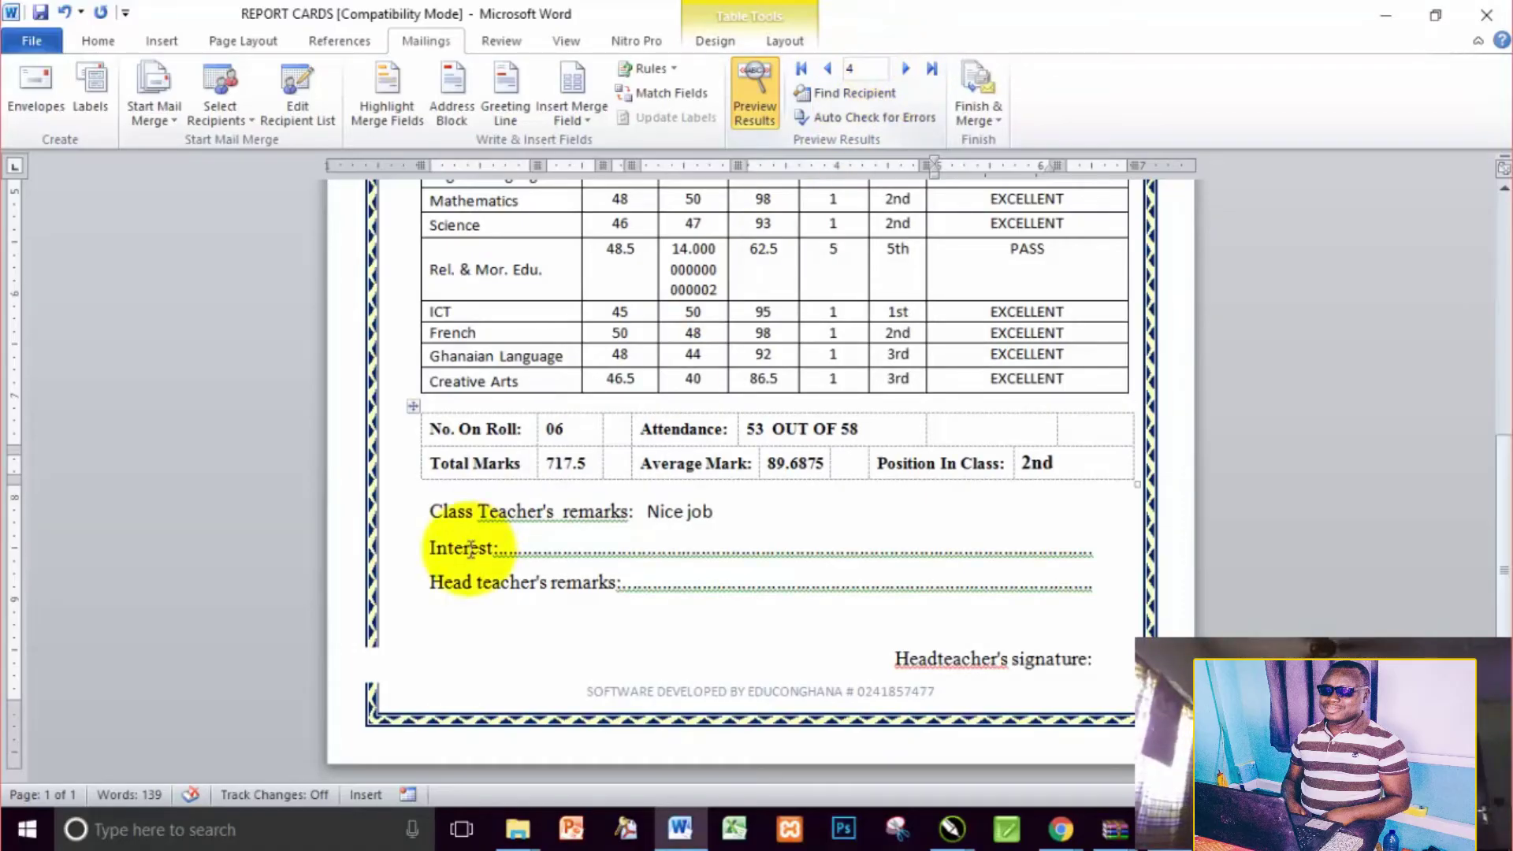
left_click(415, 664)
left_click(372, 641)
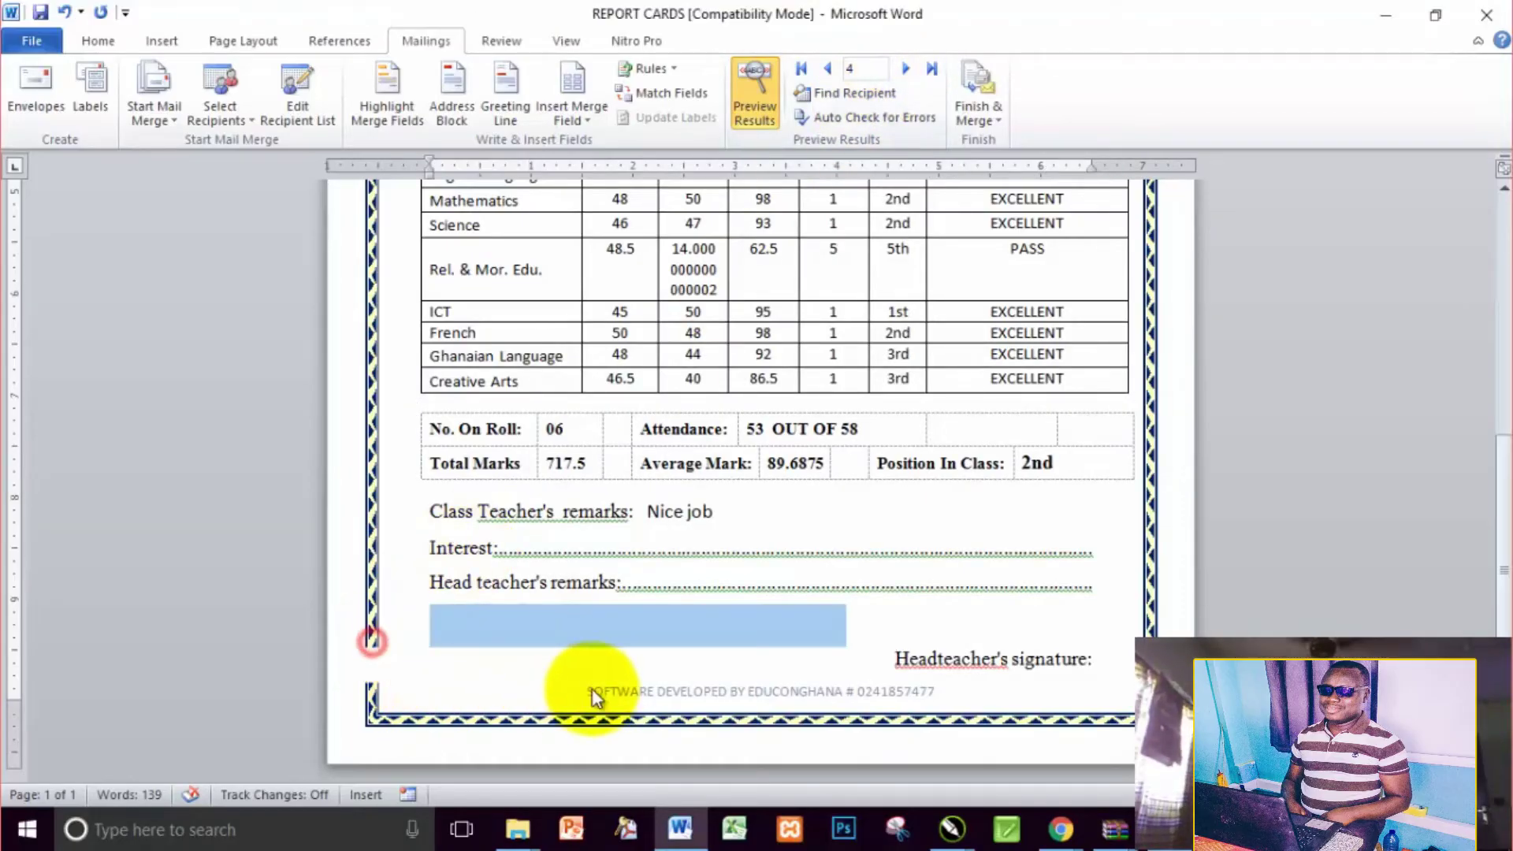
left_click(730, 581)
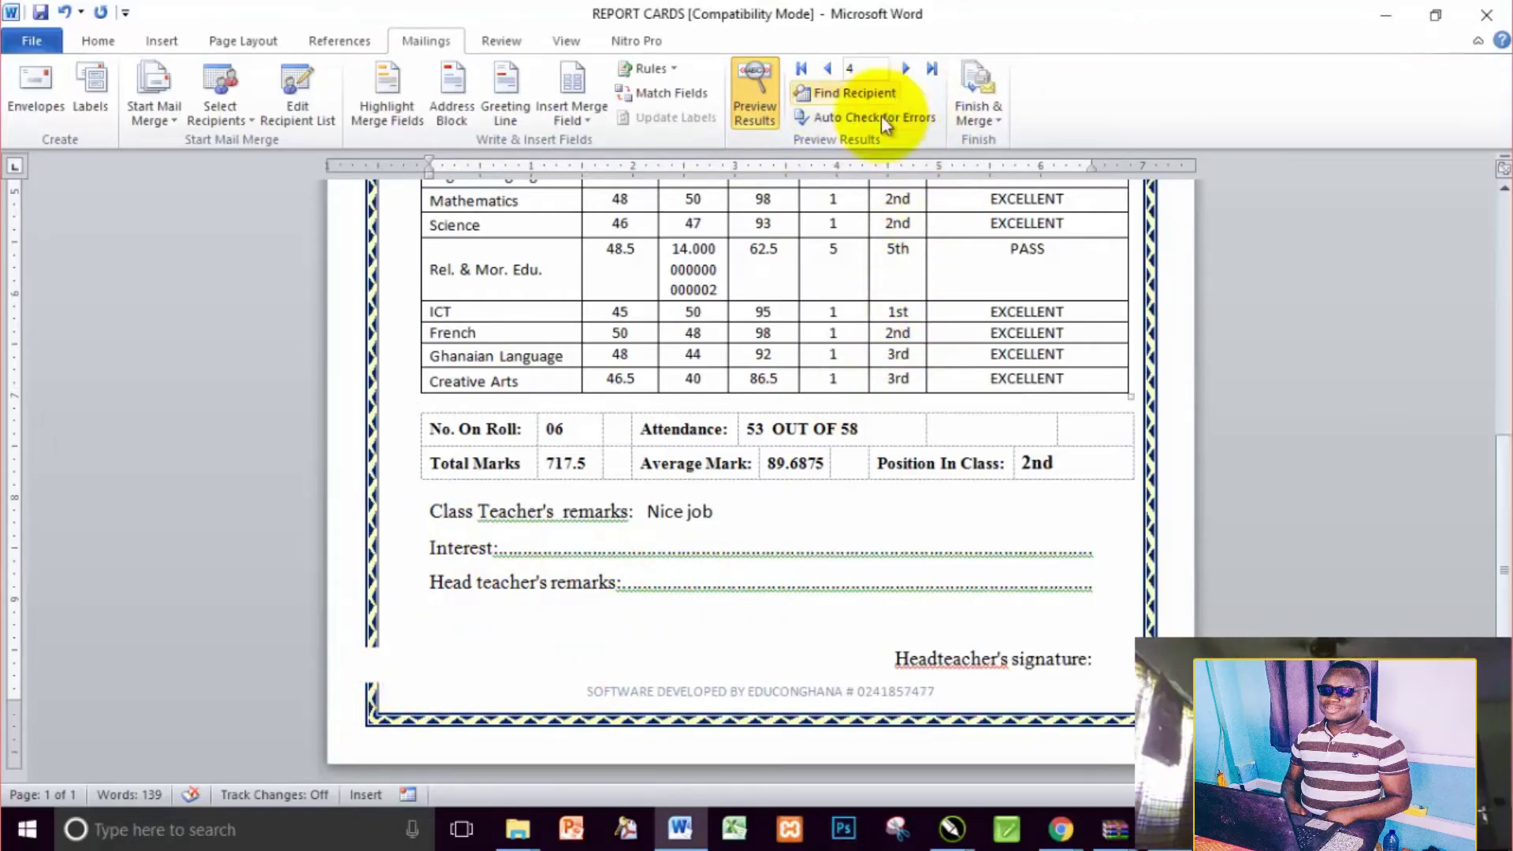
left_click(800, 69)
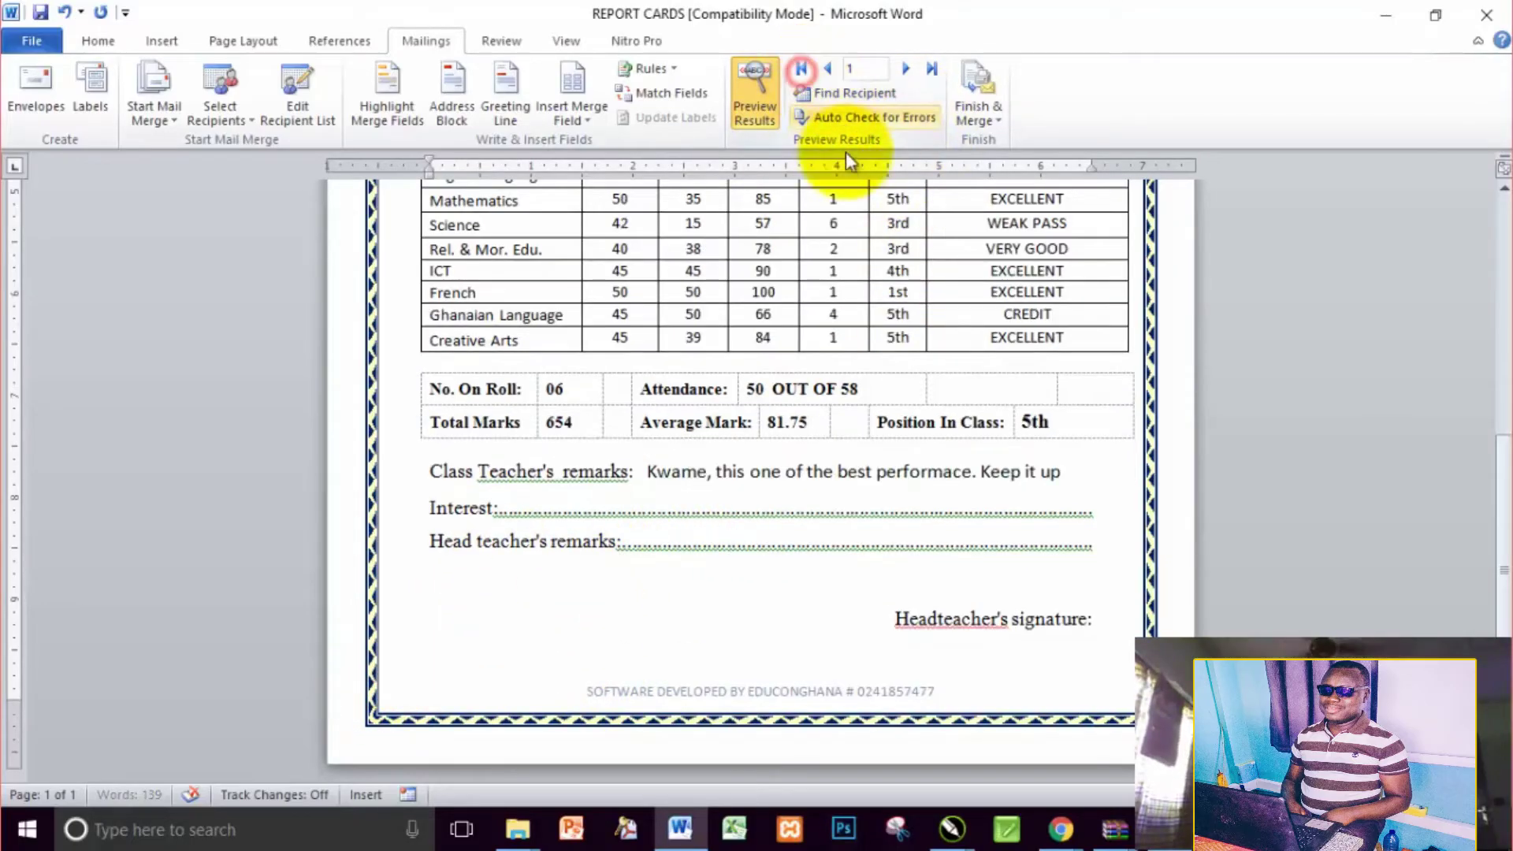
Merge records 1 to 5 to individual documents, producing the five-page Letters6 document
left_click(991, 103)
left_click(1048, 142)
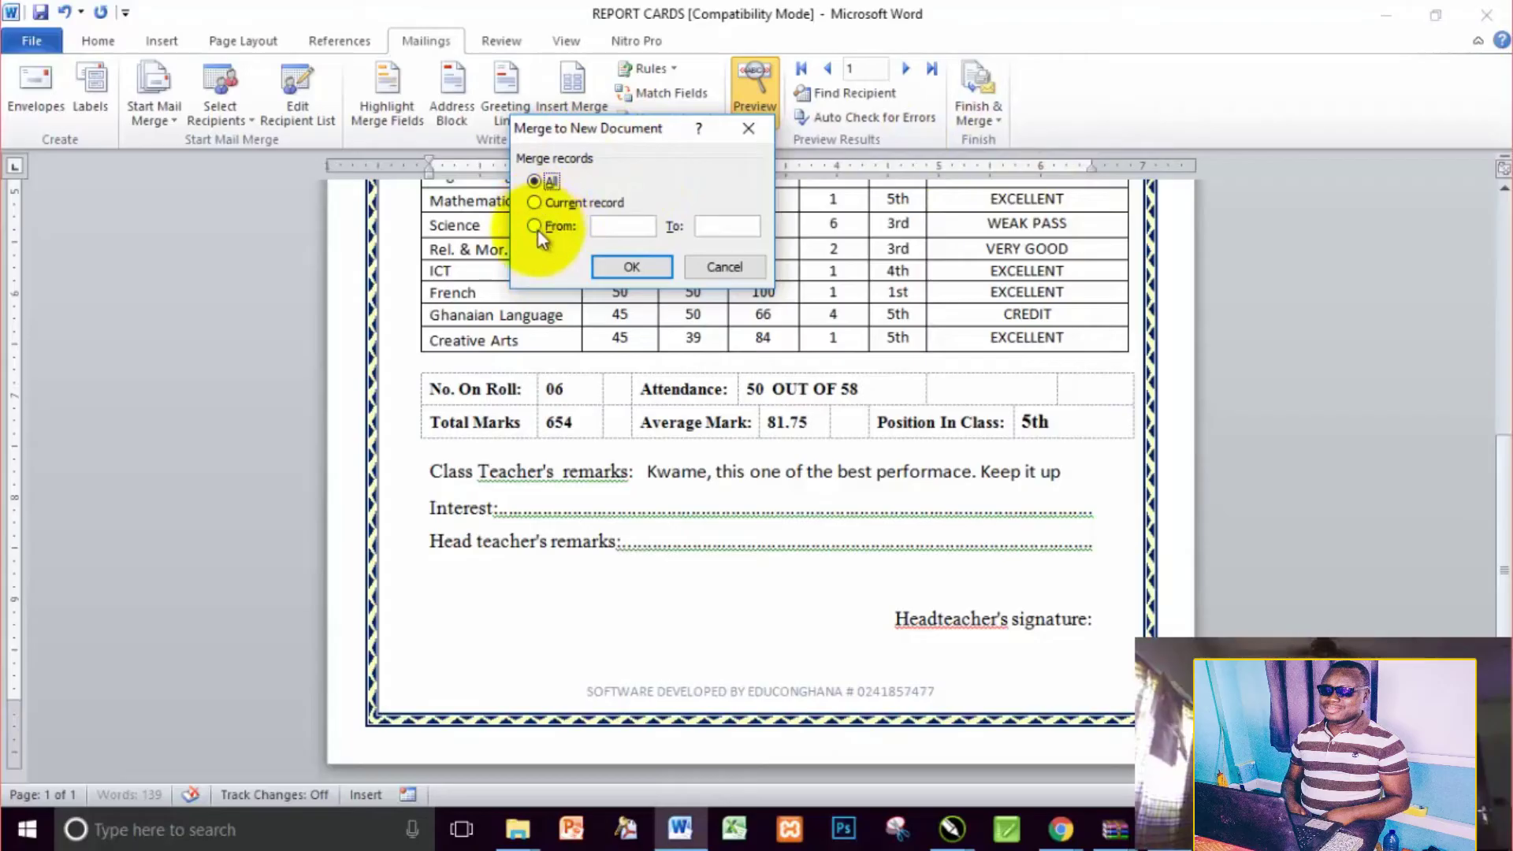
left_click(614, 227)
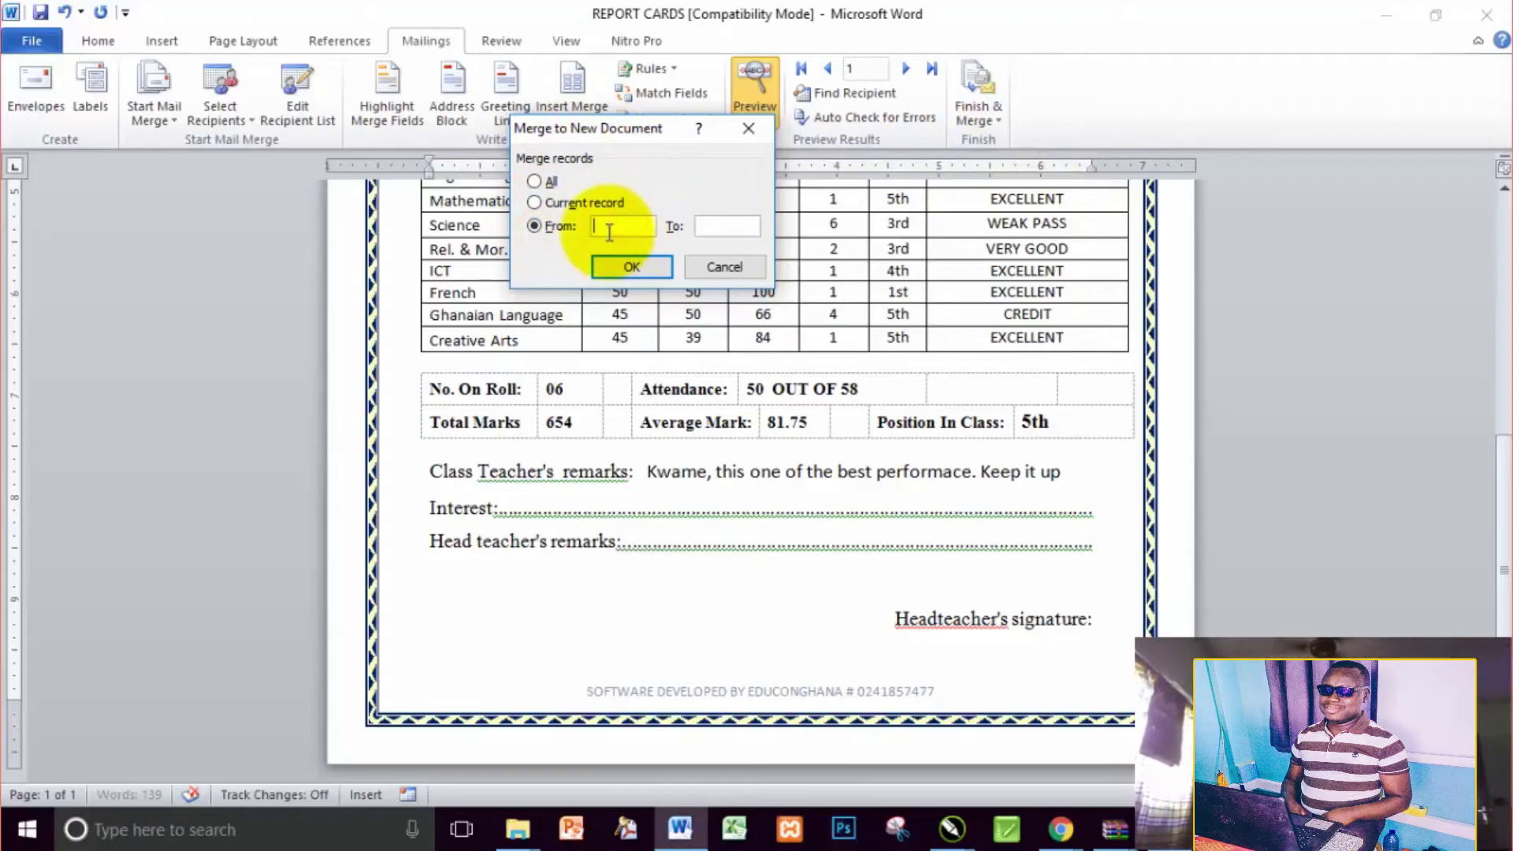
left_click(717, 229)
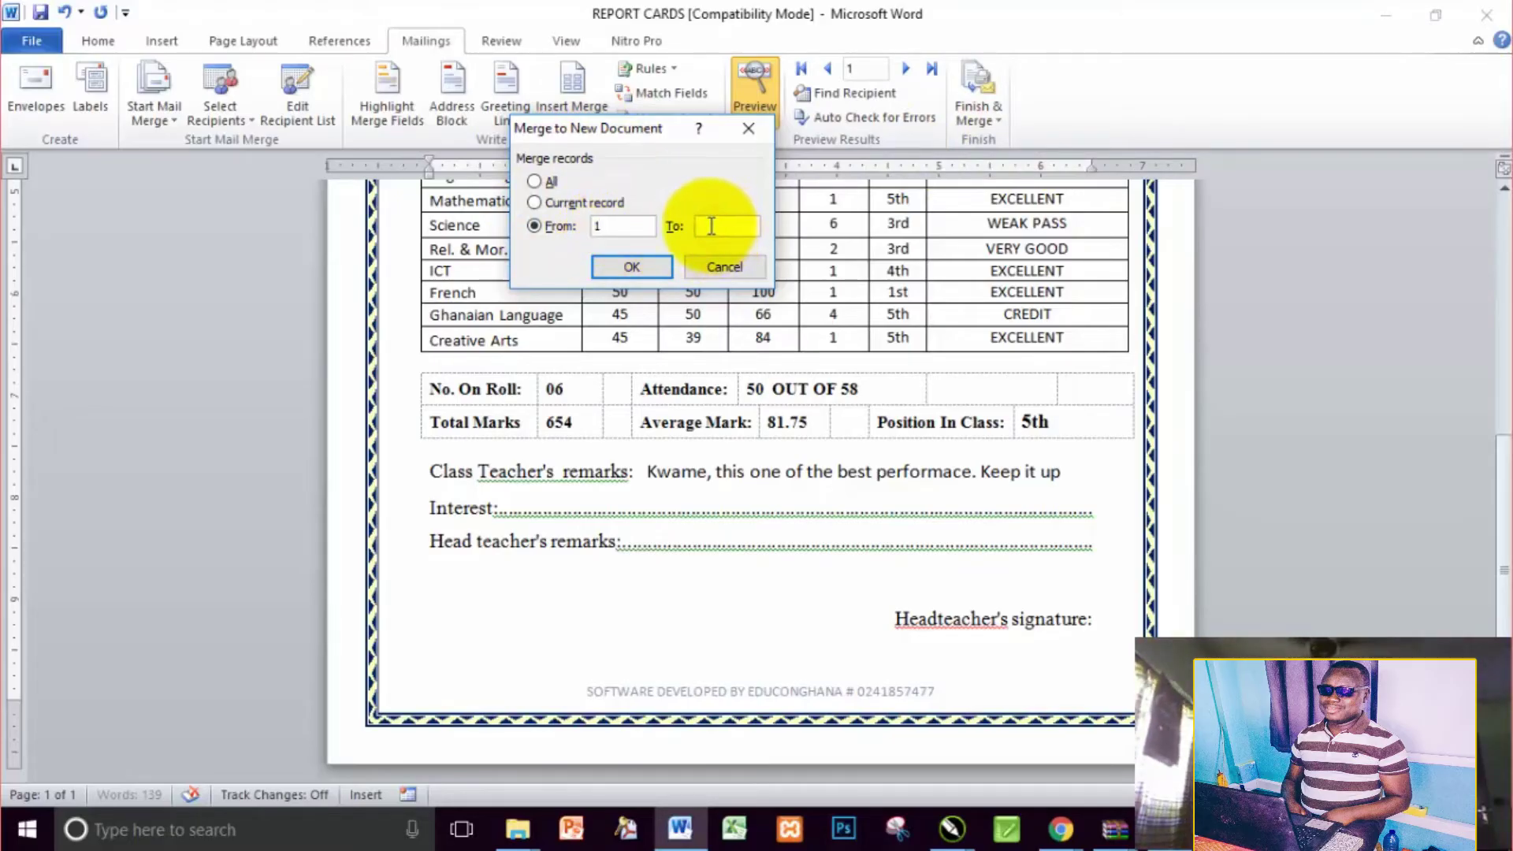
left_click(650, 265)
scroll(877, 384, "down", 20)
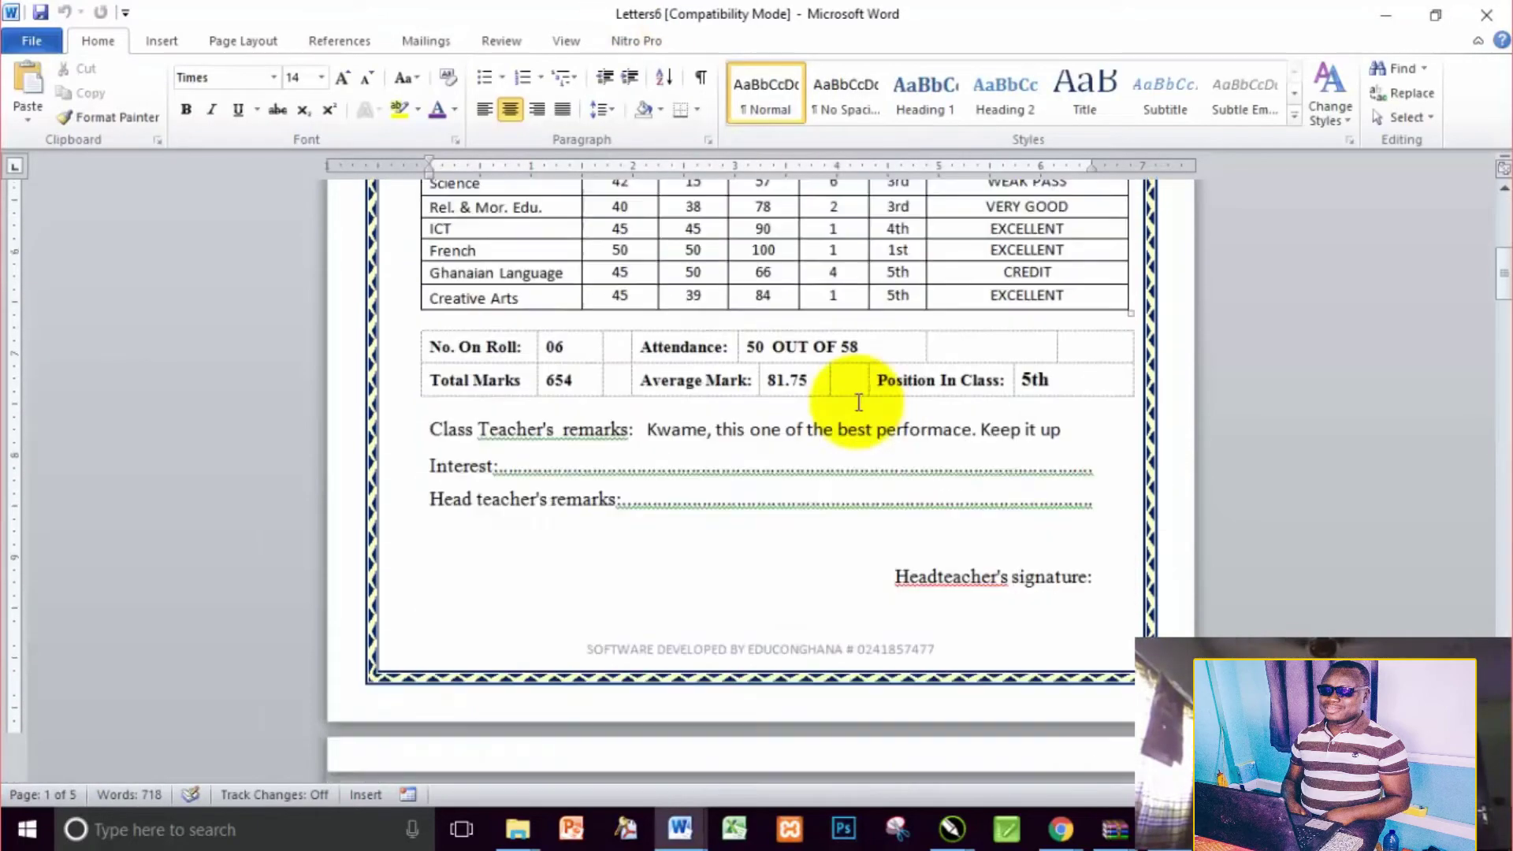
scroll(797, 441, "down", 20)
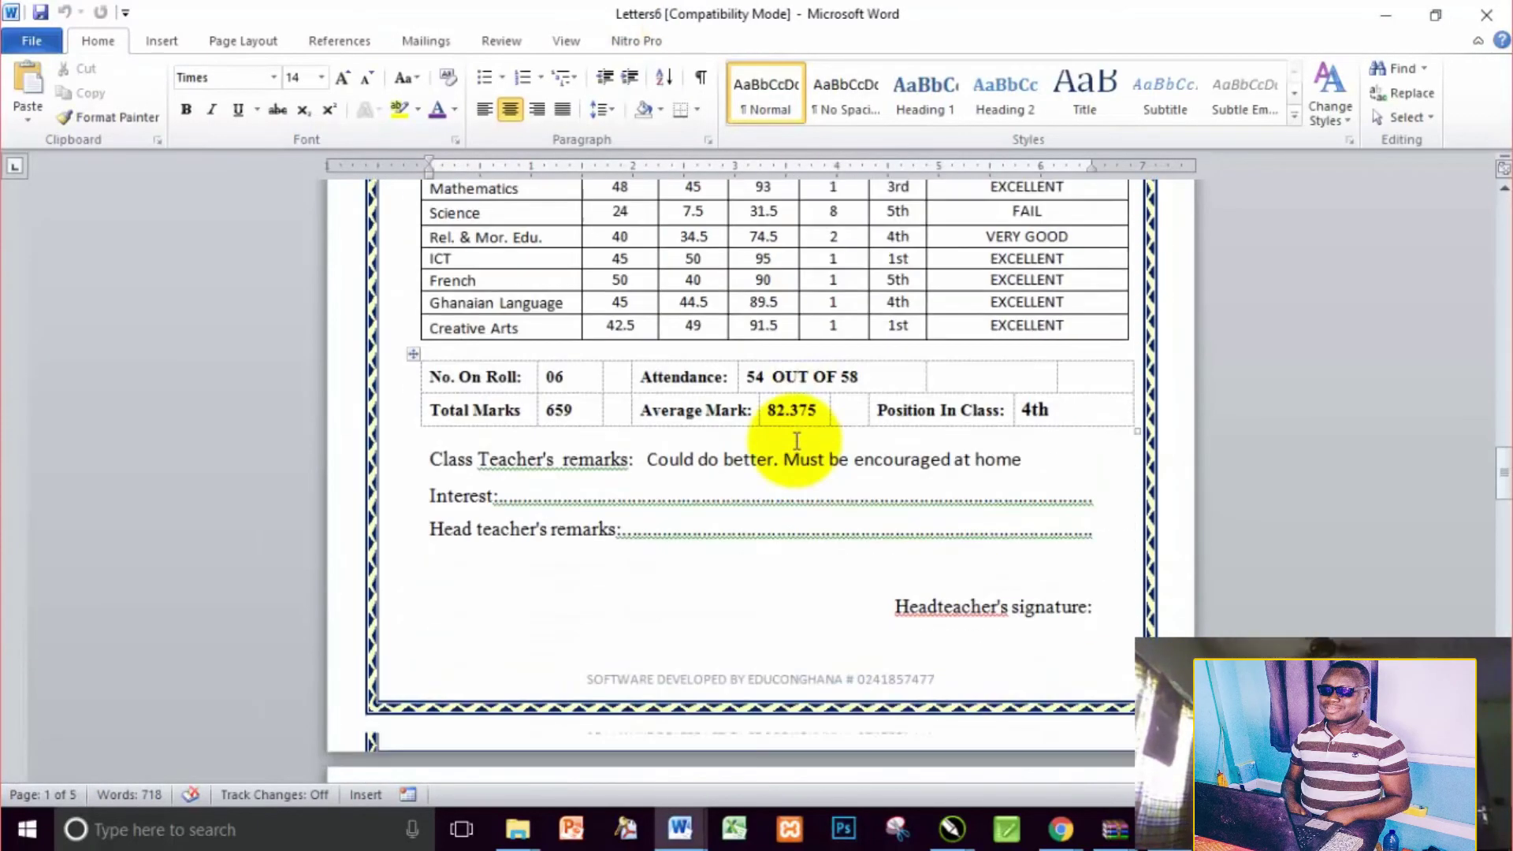
scroll(786, 447, "down", 5)
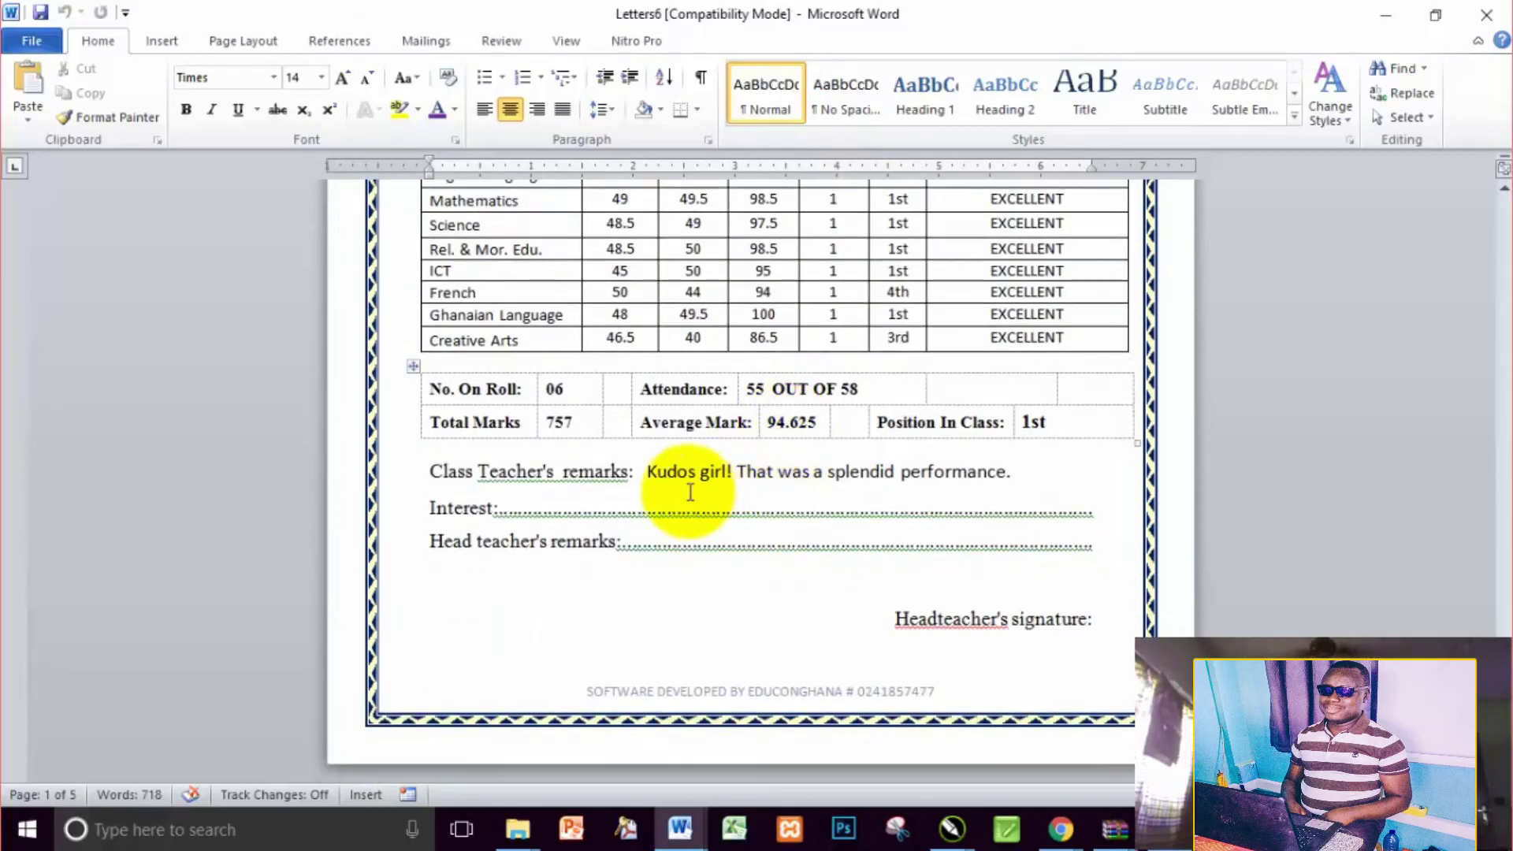
scroll(692, 446, "up", 15)
scroll(694, 405, "up", 20)
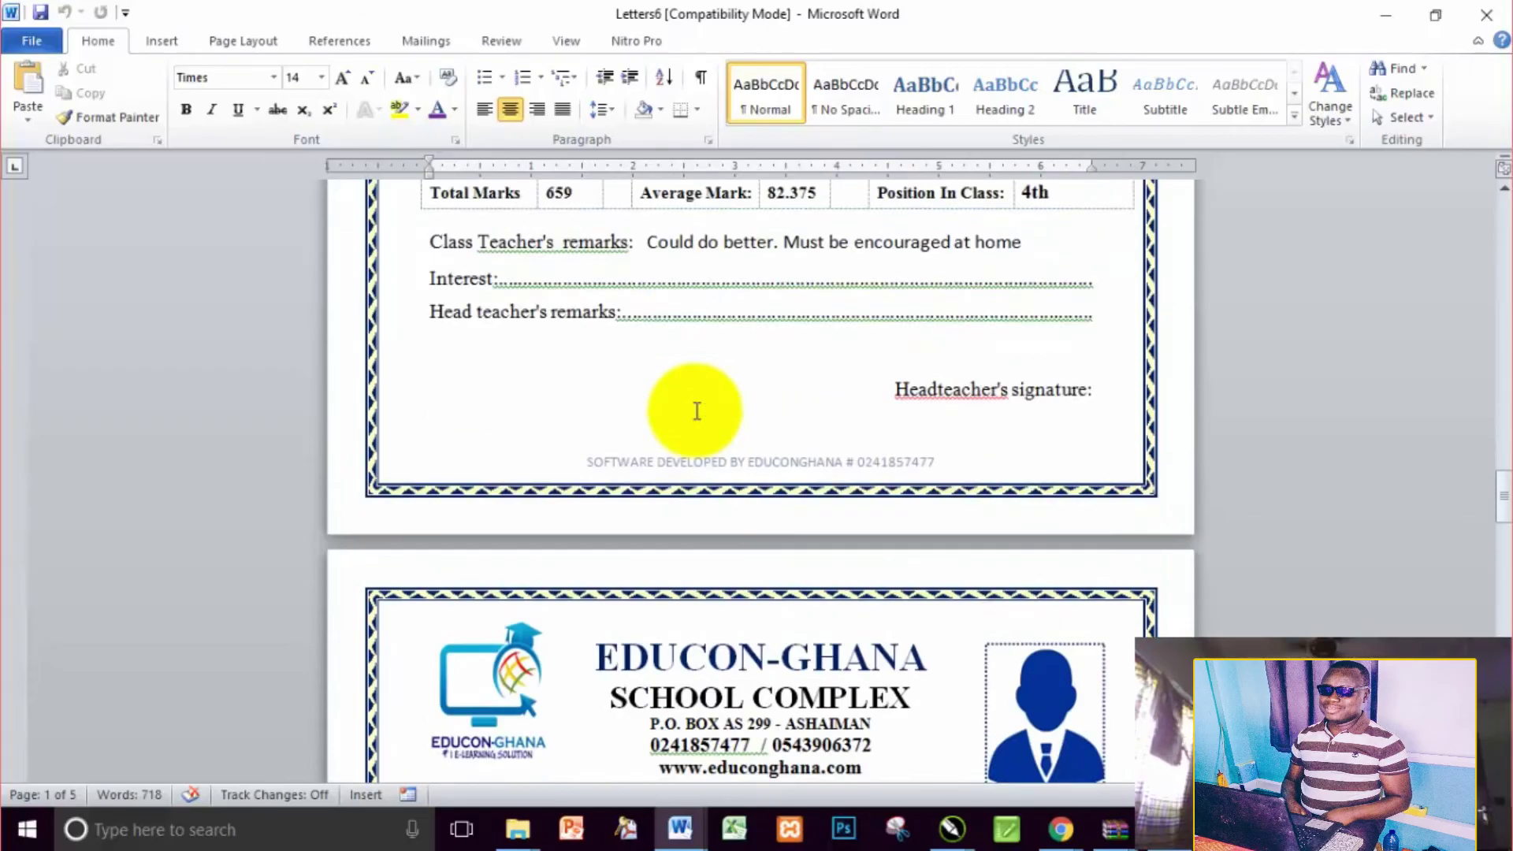
scroll(690, 394, "up", 20)
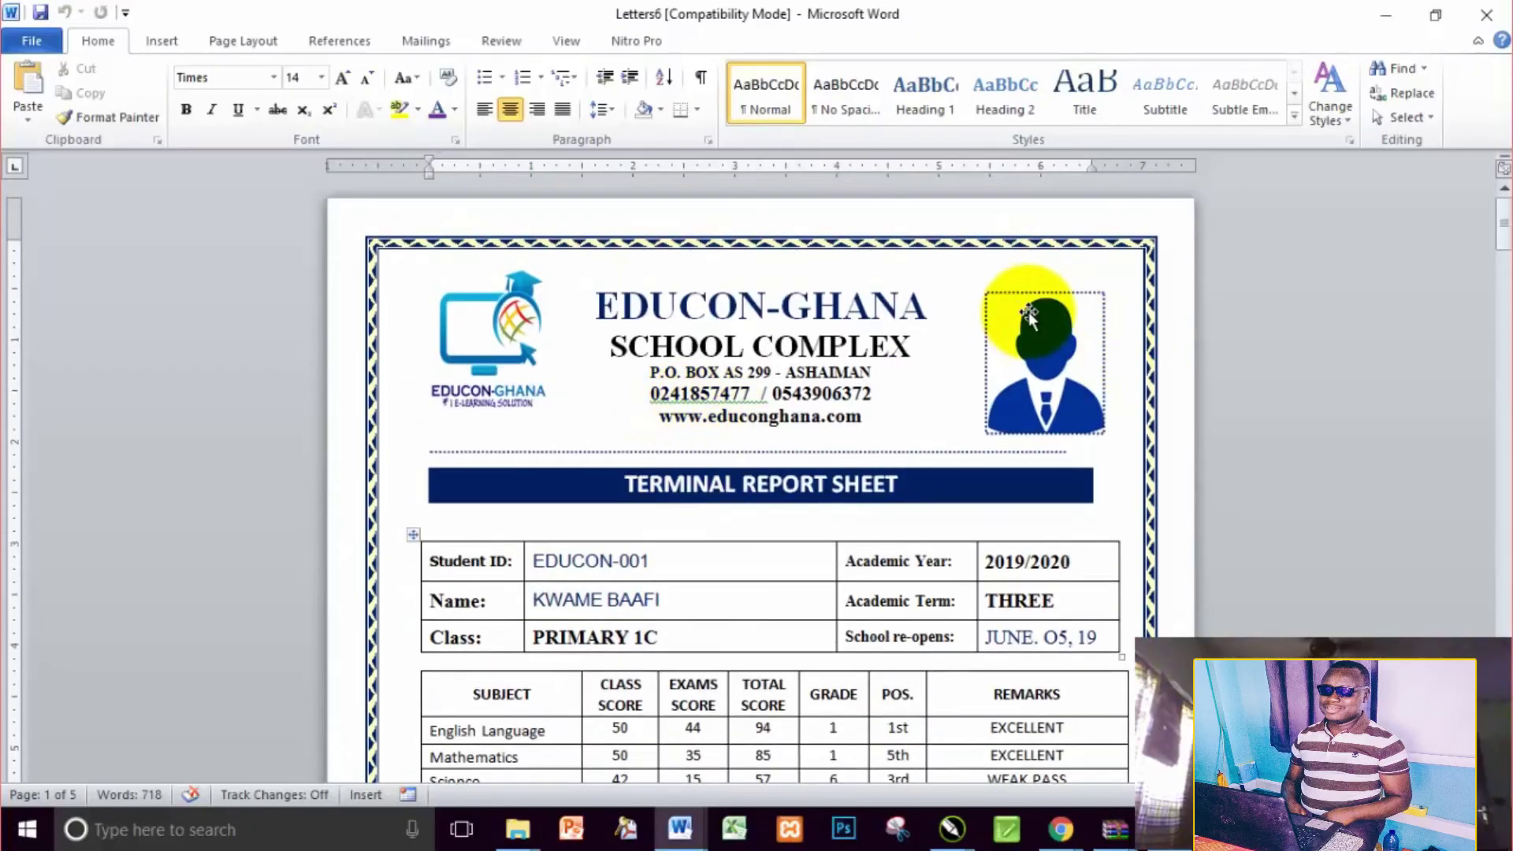
Set picture 002 from the PHOTOS folder as the first card's photo shape fill
left_click(1028, 310)
right_click(1028, 310)
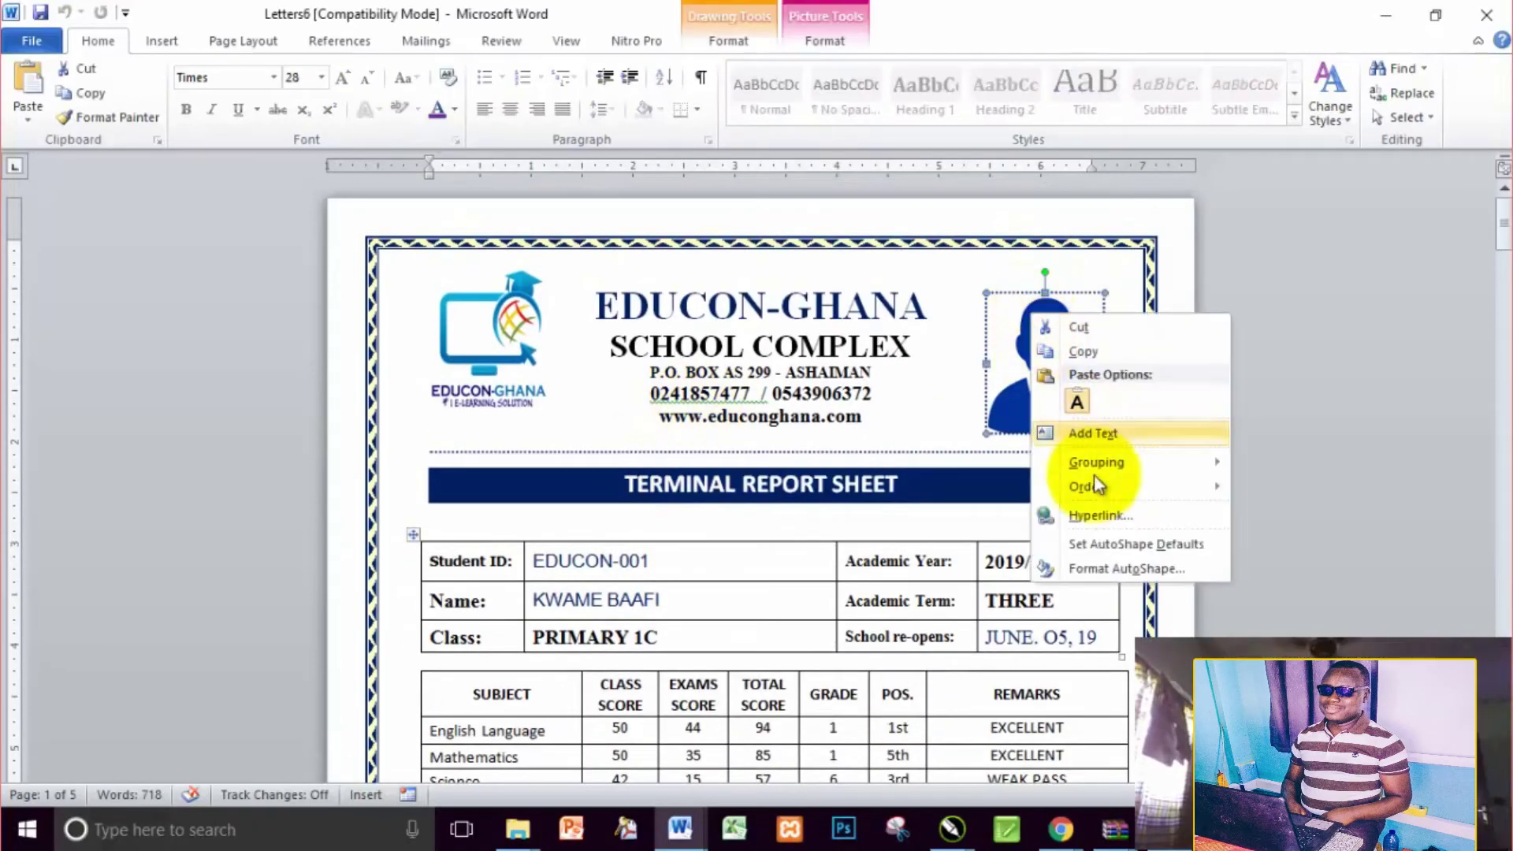
left_click(1118, 569)
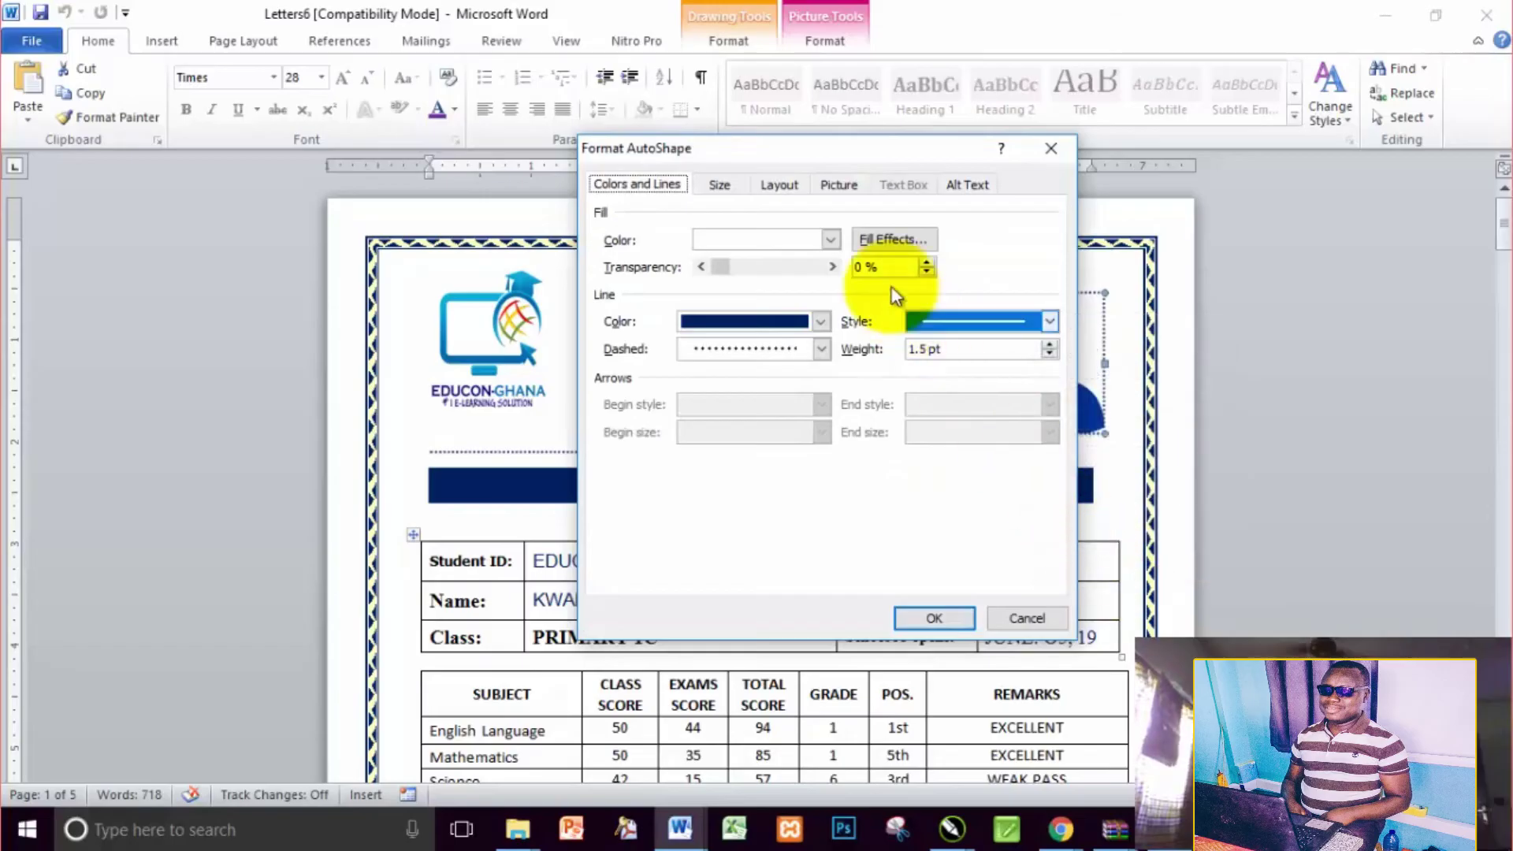
left_click(893, 239)
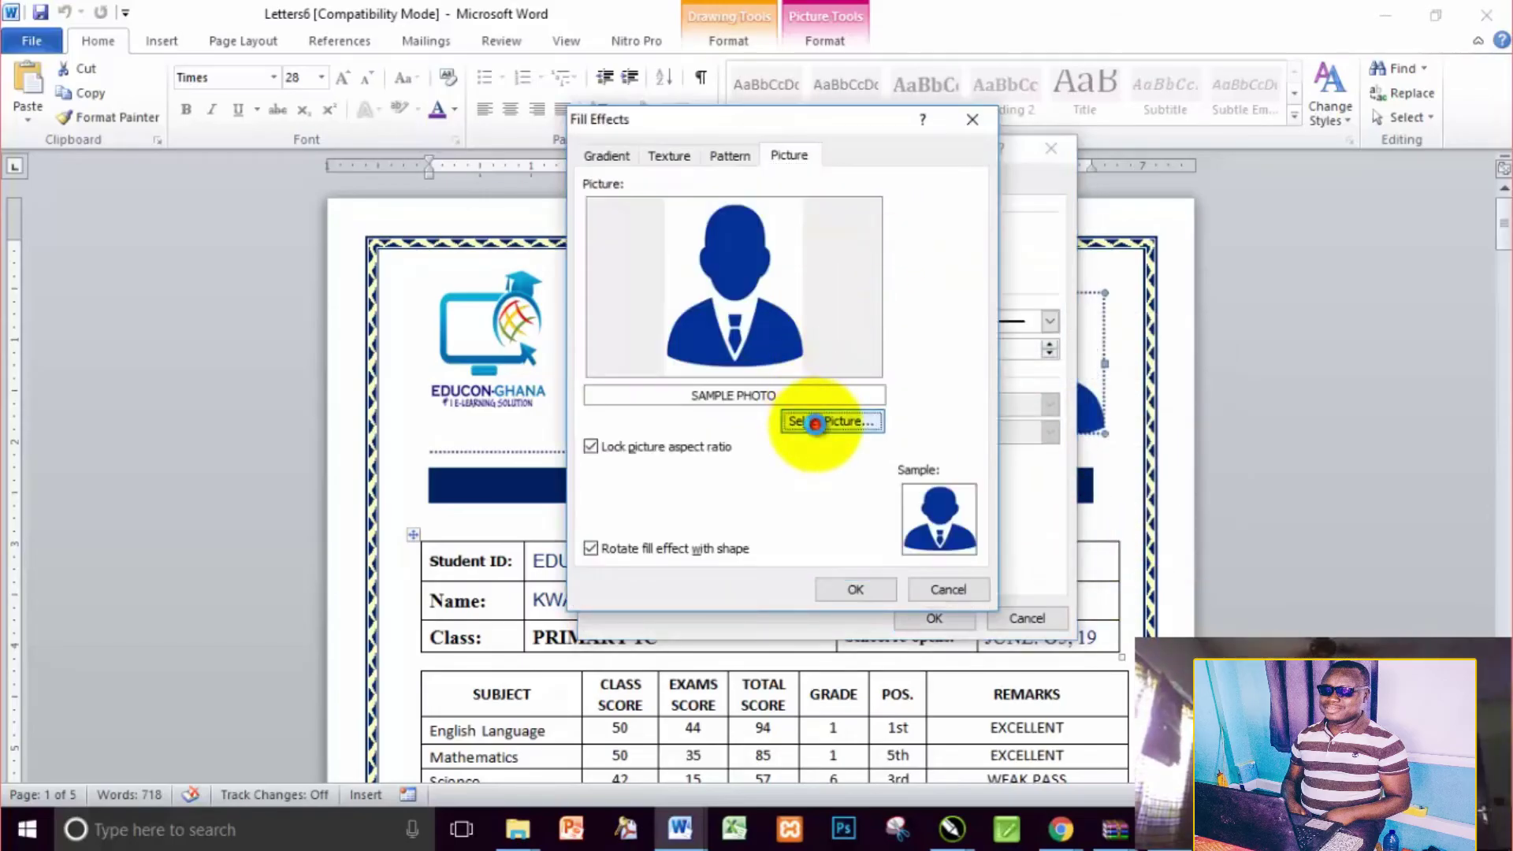
left_click(815, 423)
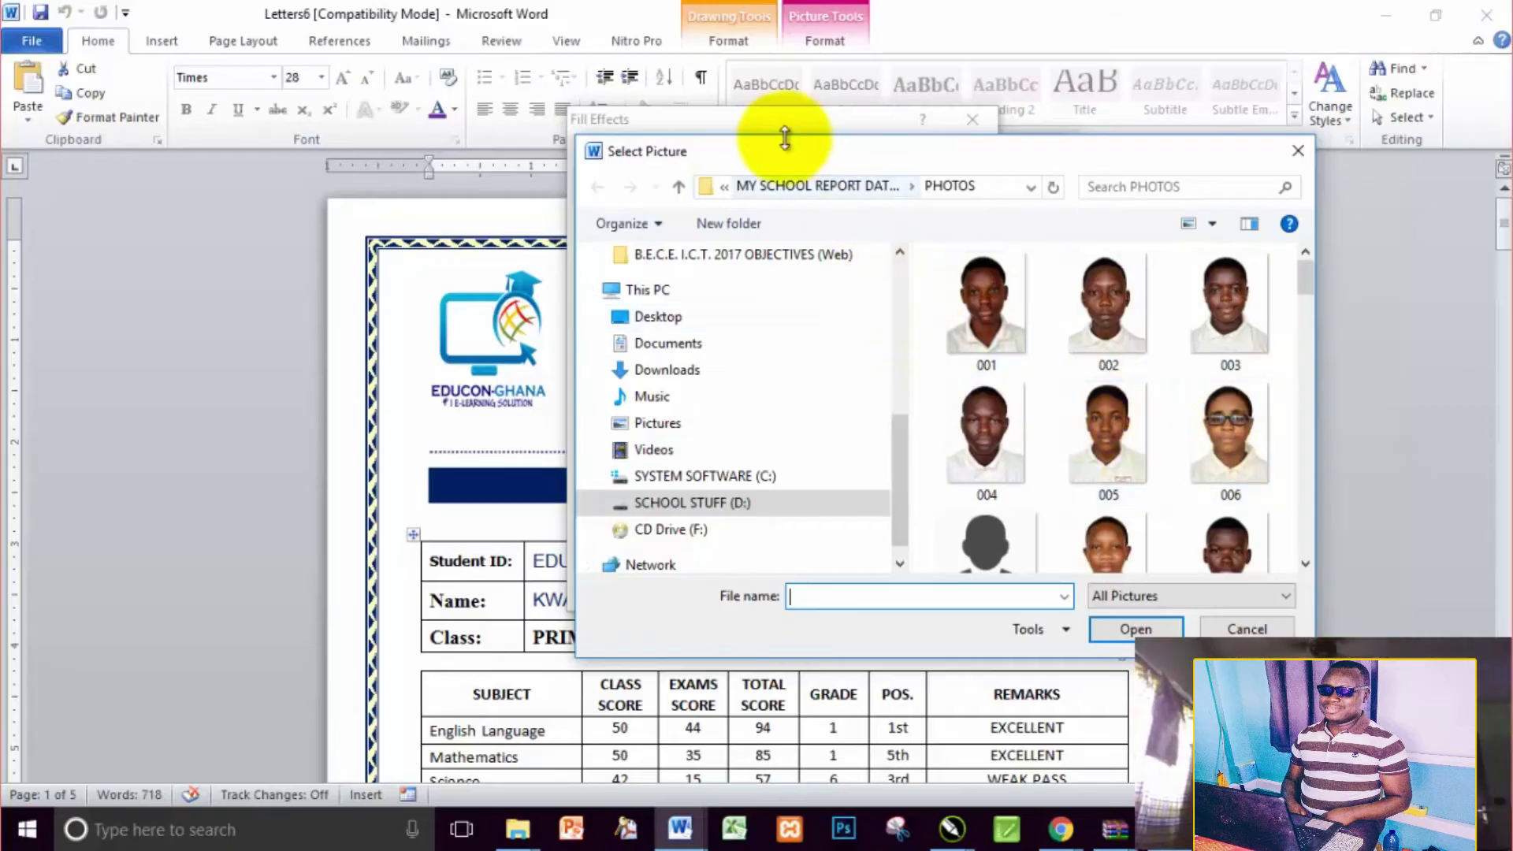
left_click_drag(784, 142, 745, 106)
left_click_drag(651, 75, 718, 126)
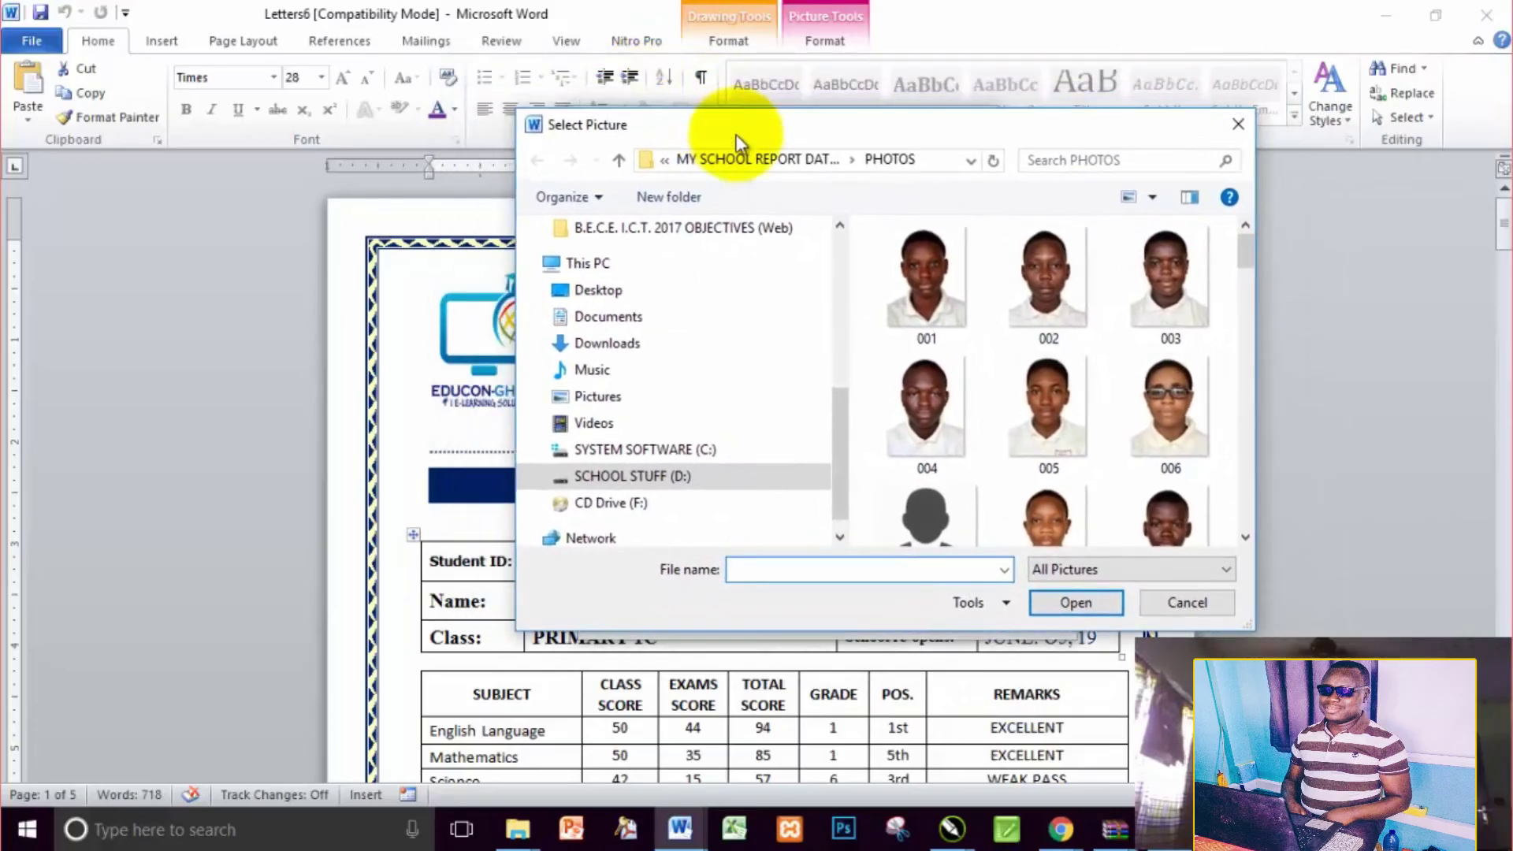
left_click(1061, 301)
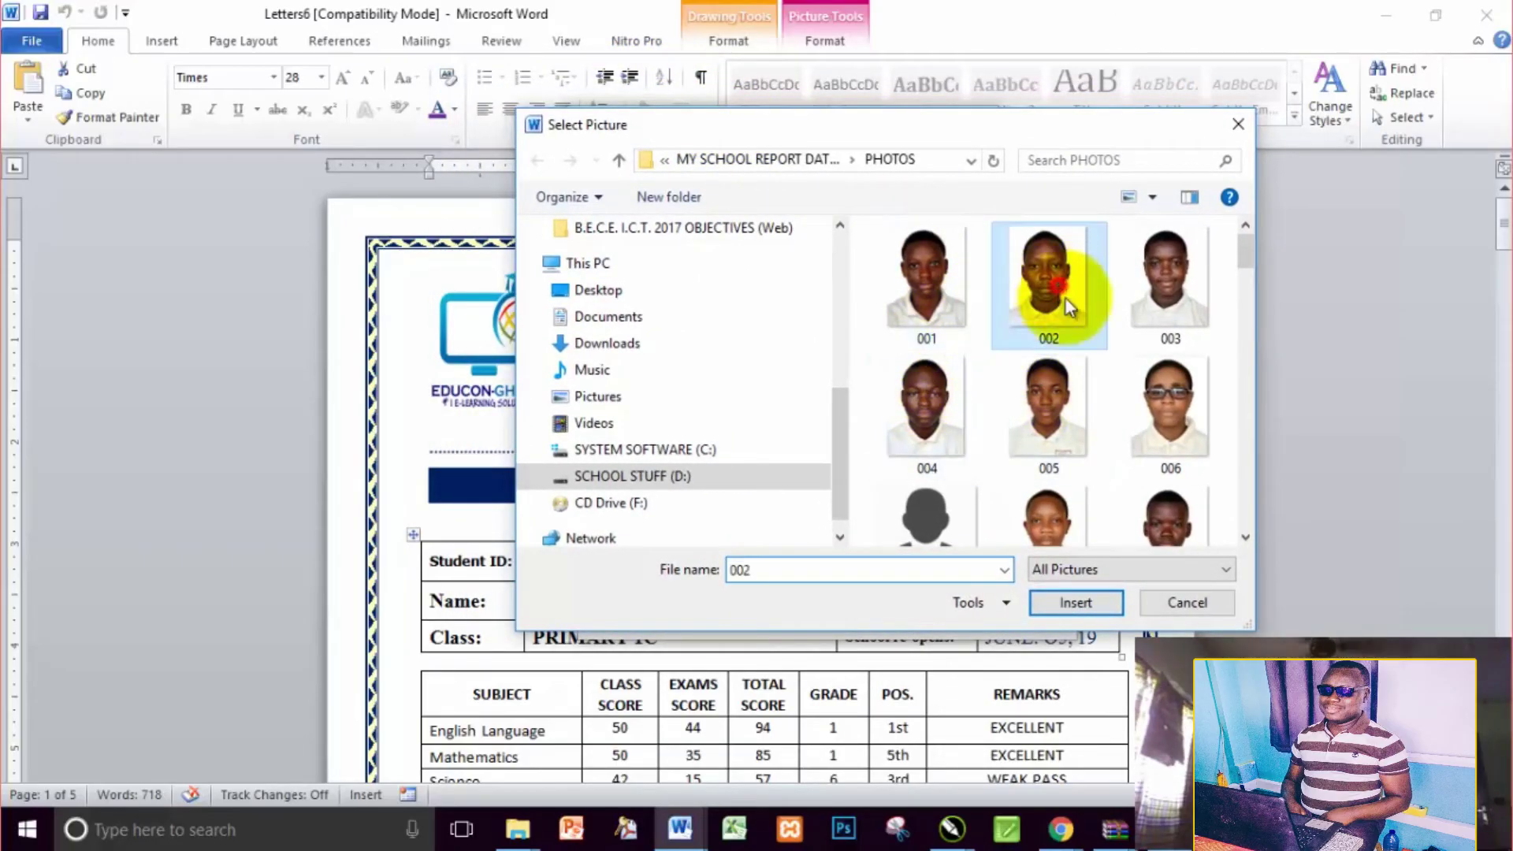
left_click(1070, 599)
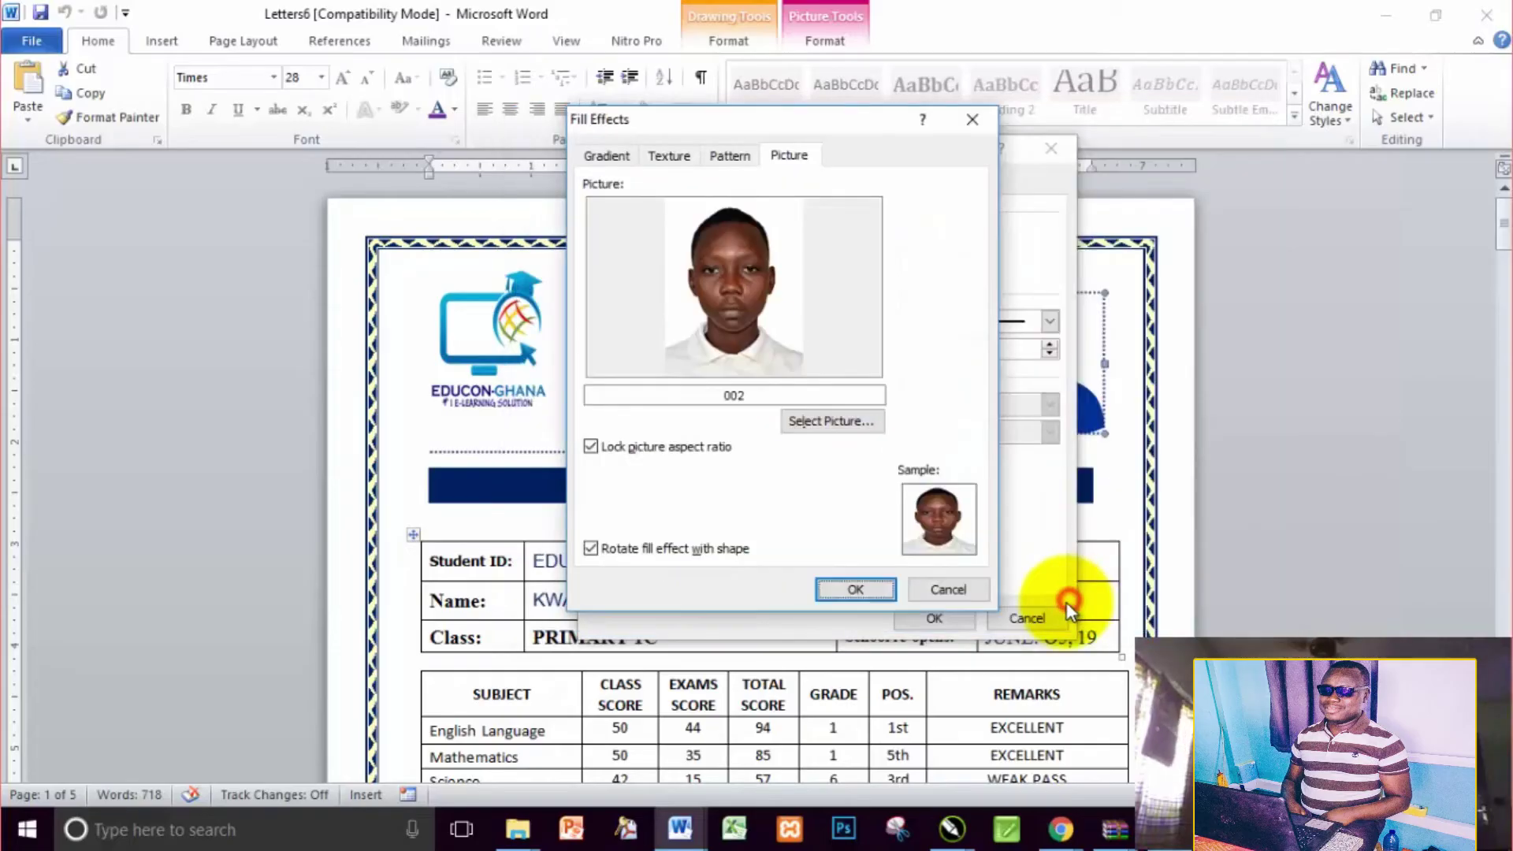
left_click(857, 585)
left_click(929, 606)
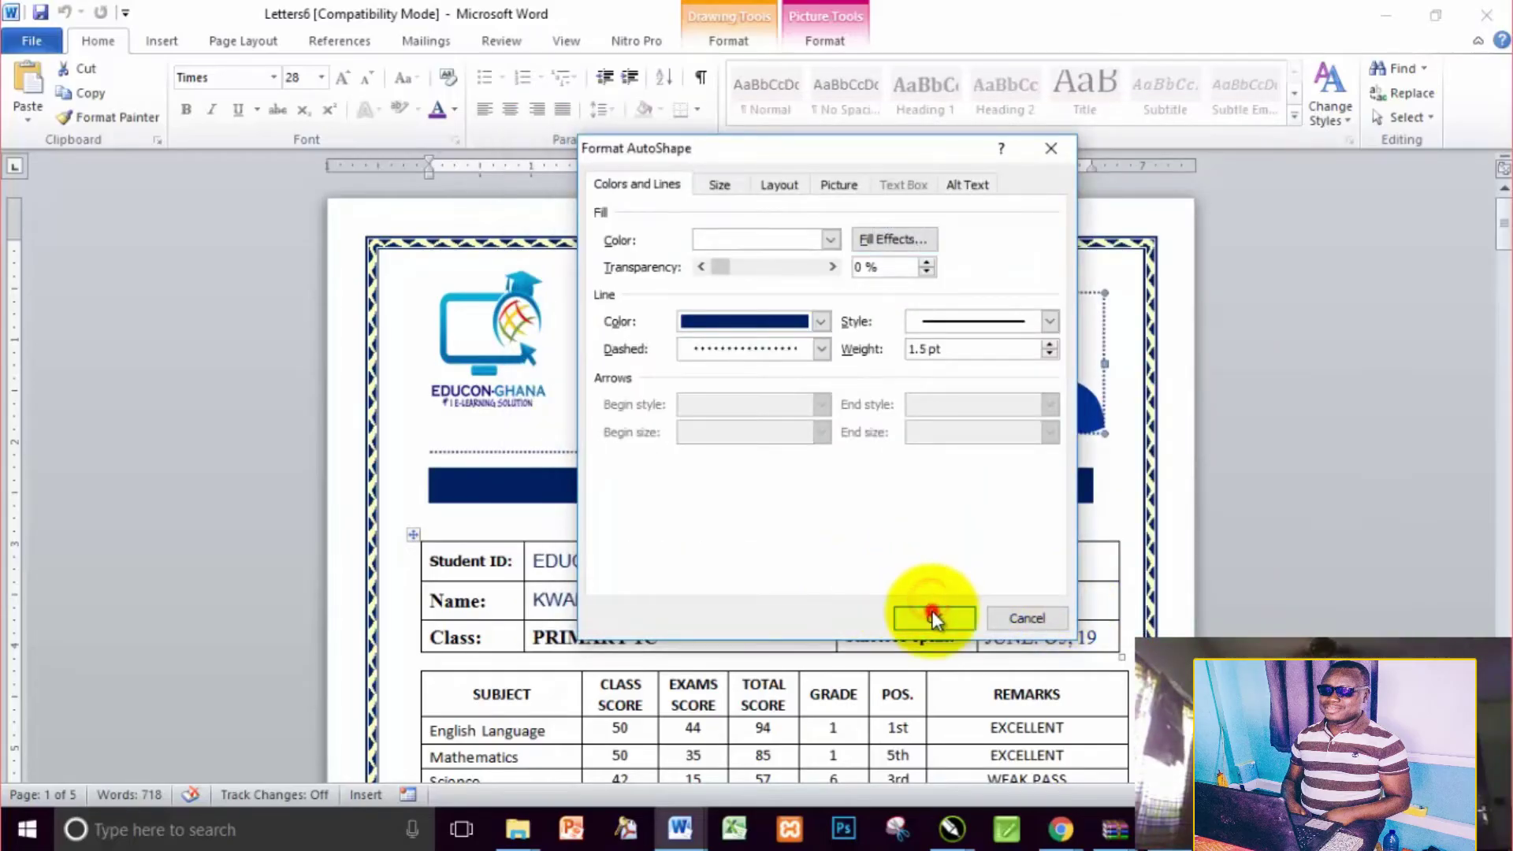
scroll(1024, 488, "down", 10)
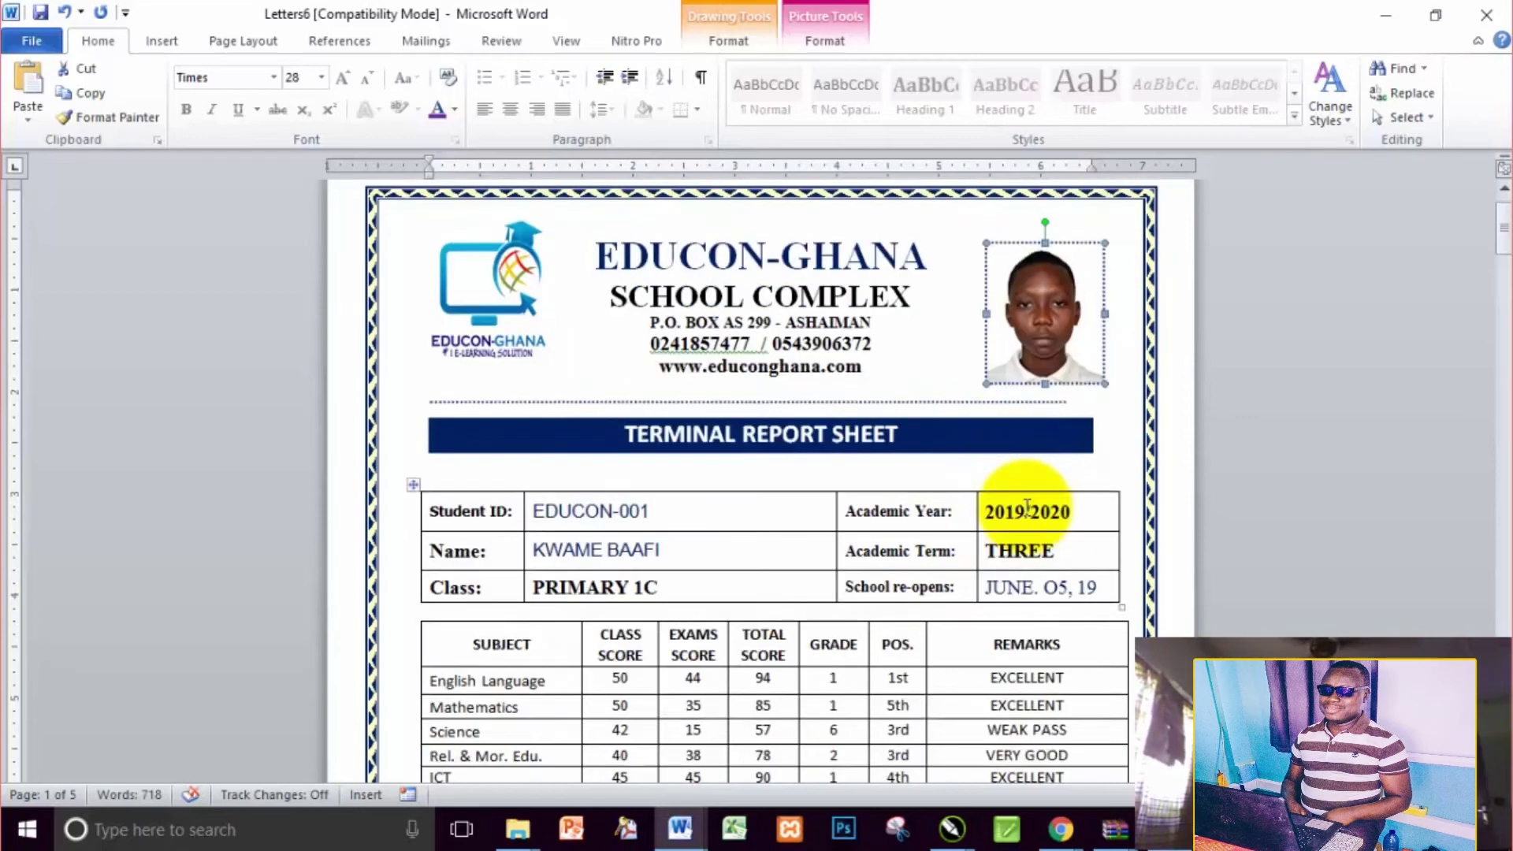
Open the picture chooser in Fill Effects for the page 2 photo frame
scroll(1032, 504, "down", 6)
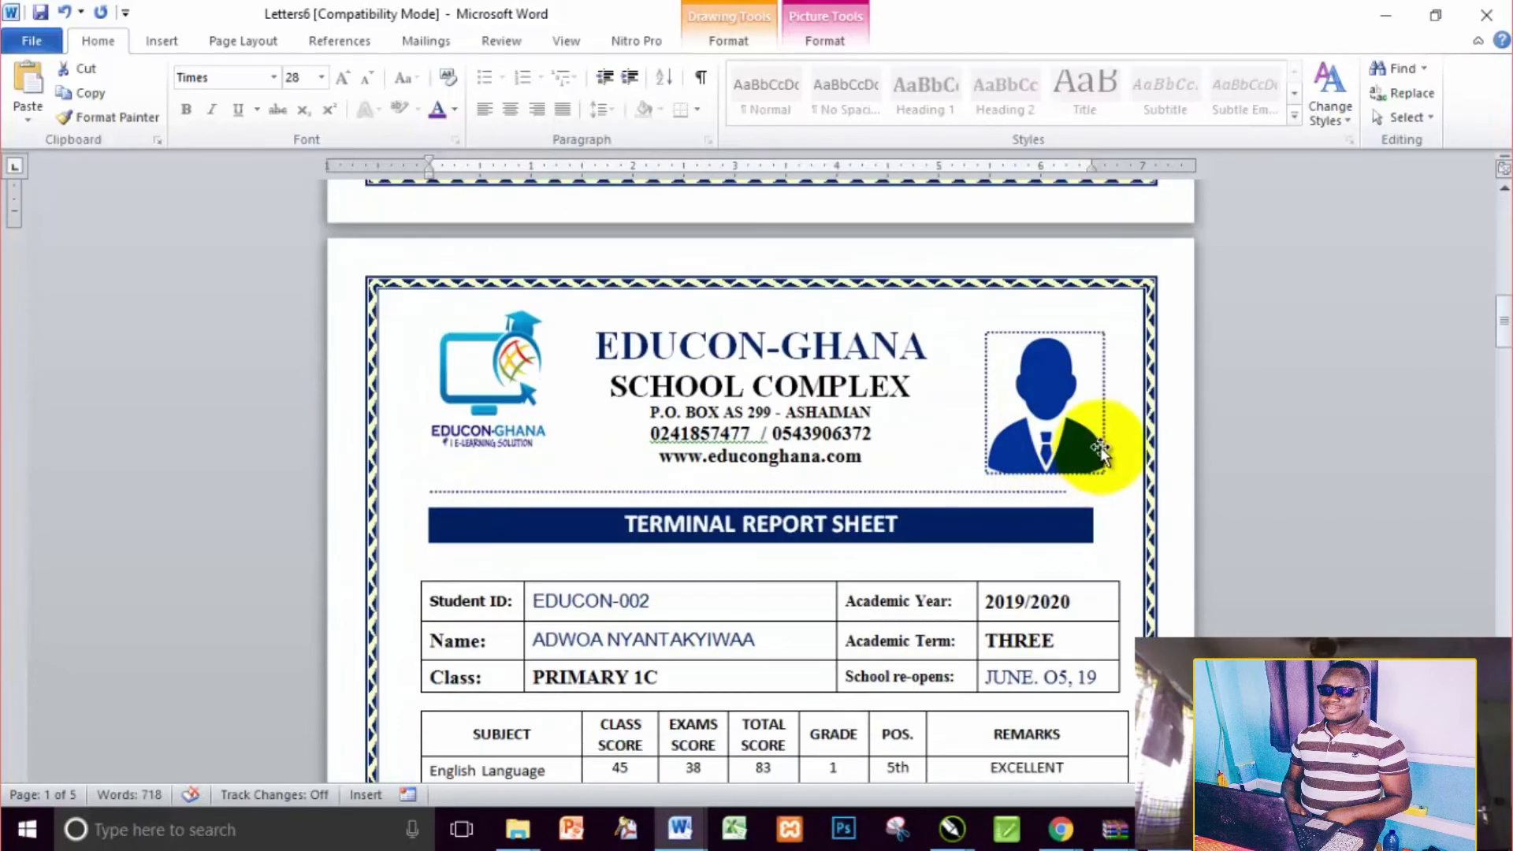
left_click(1060, 398)
right_click(1042, 398)
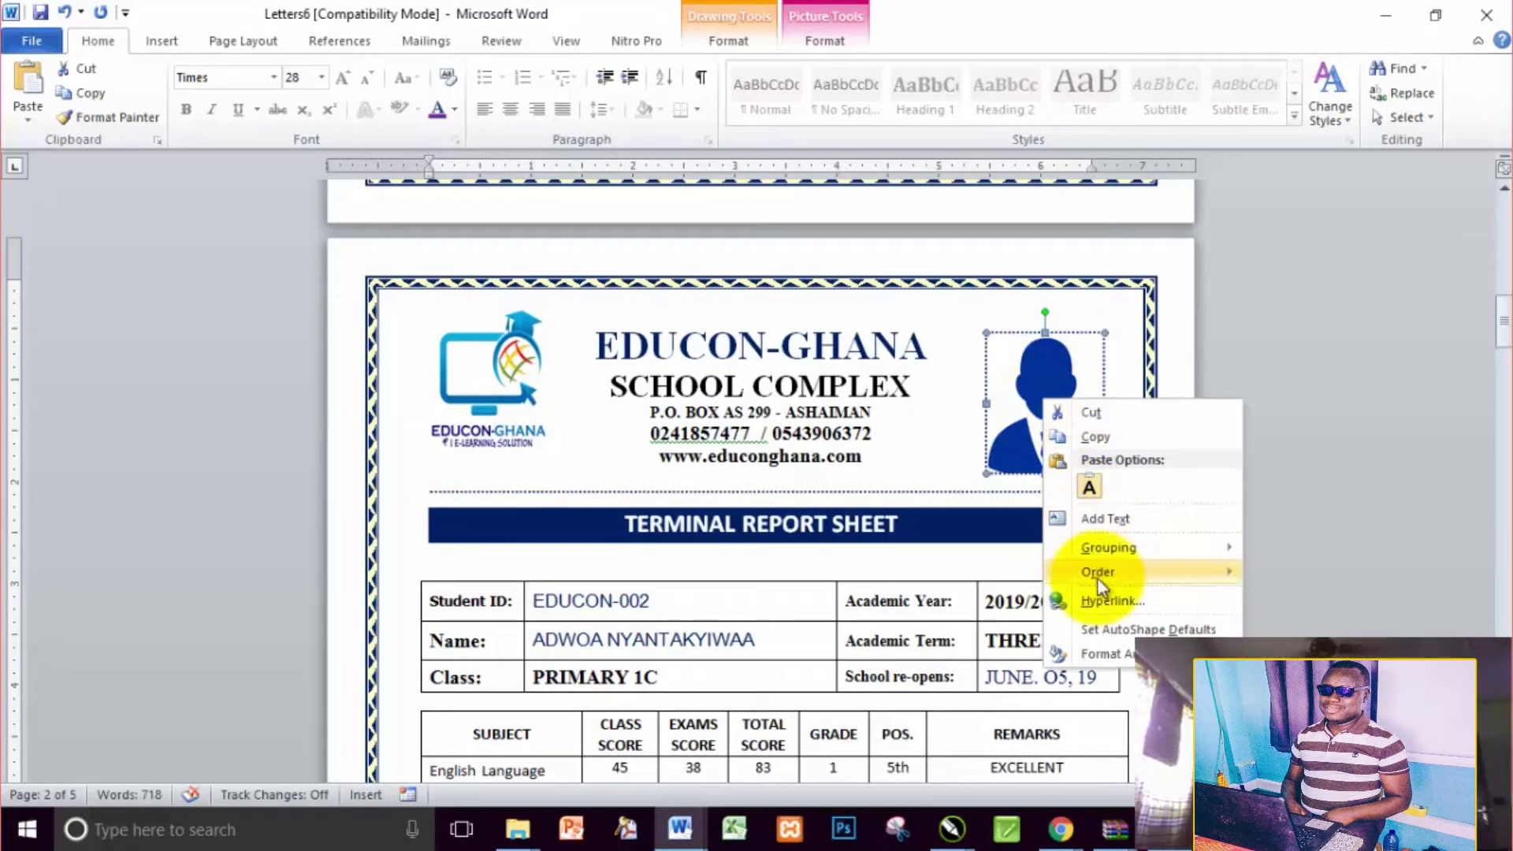
left_click(1112, 653)
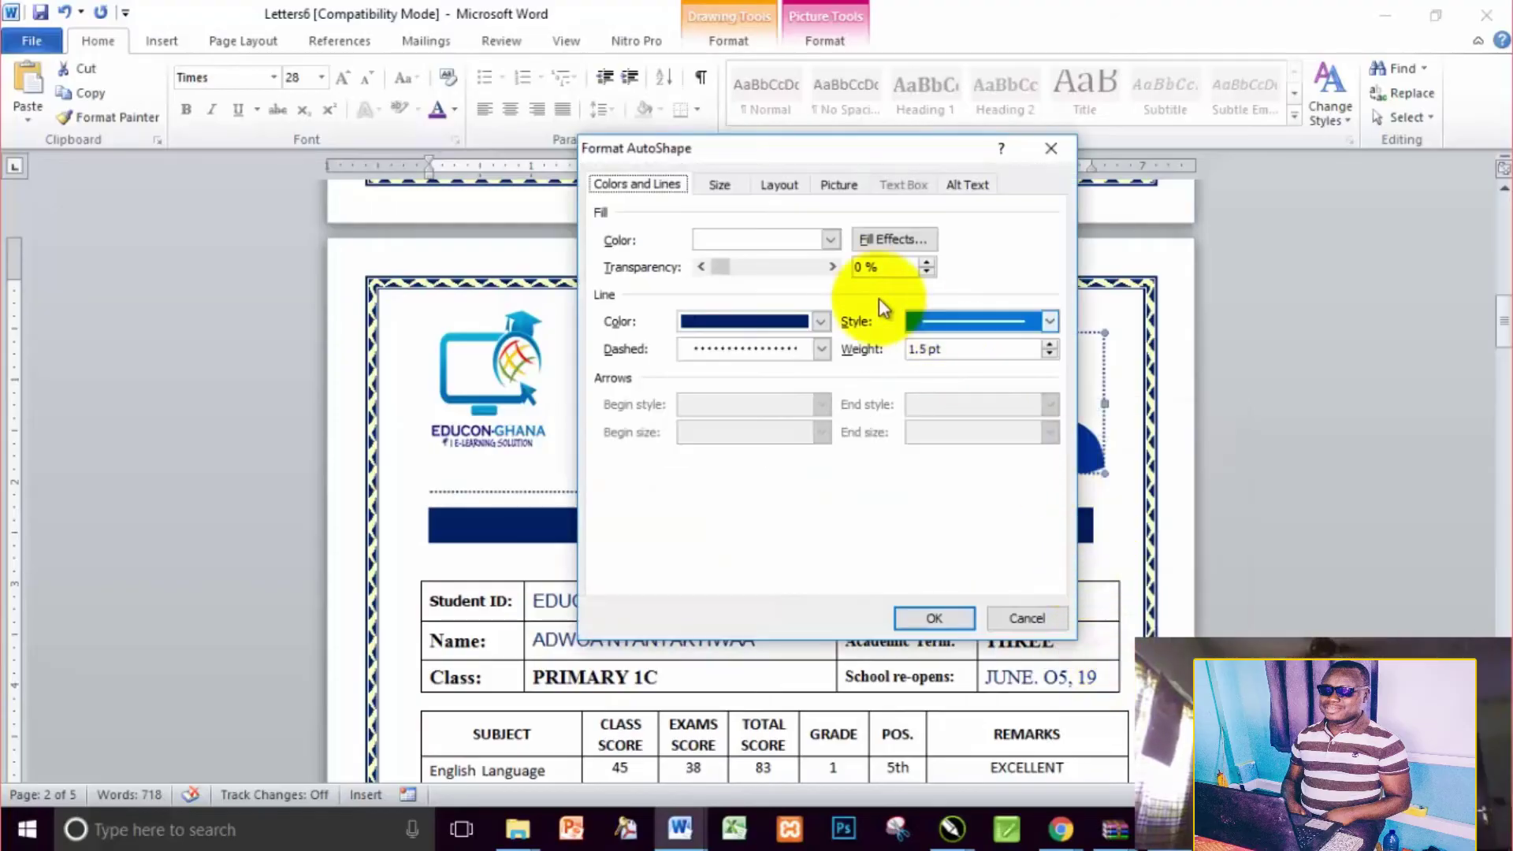
left_click(882, 238)
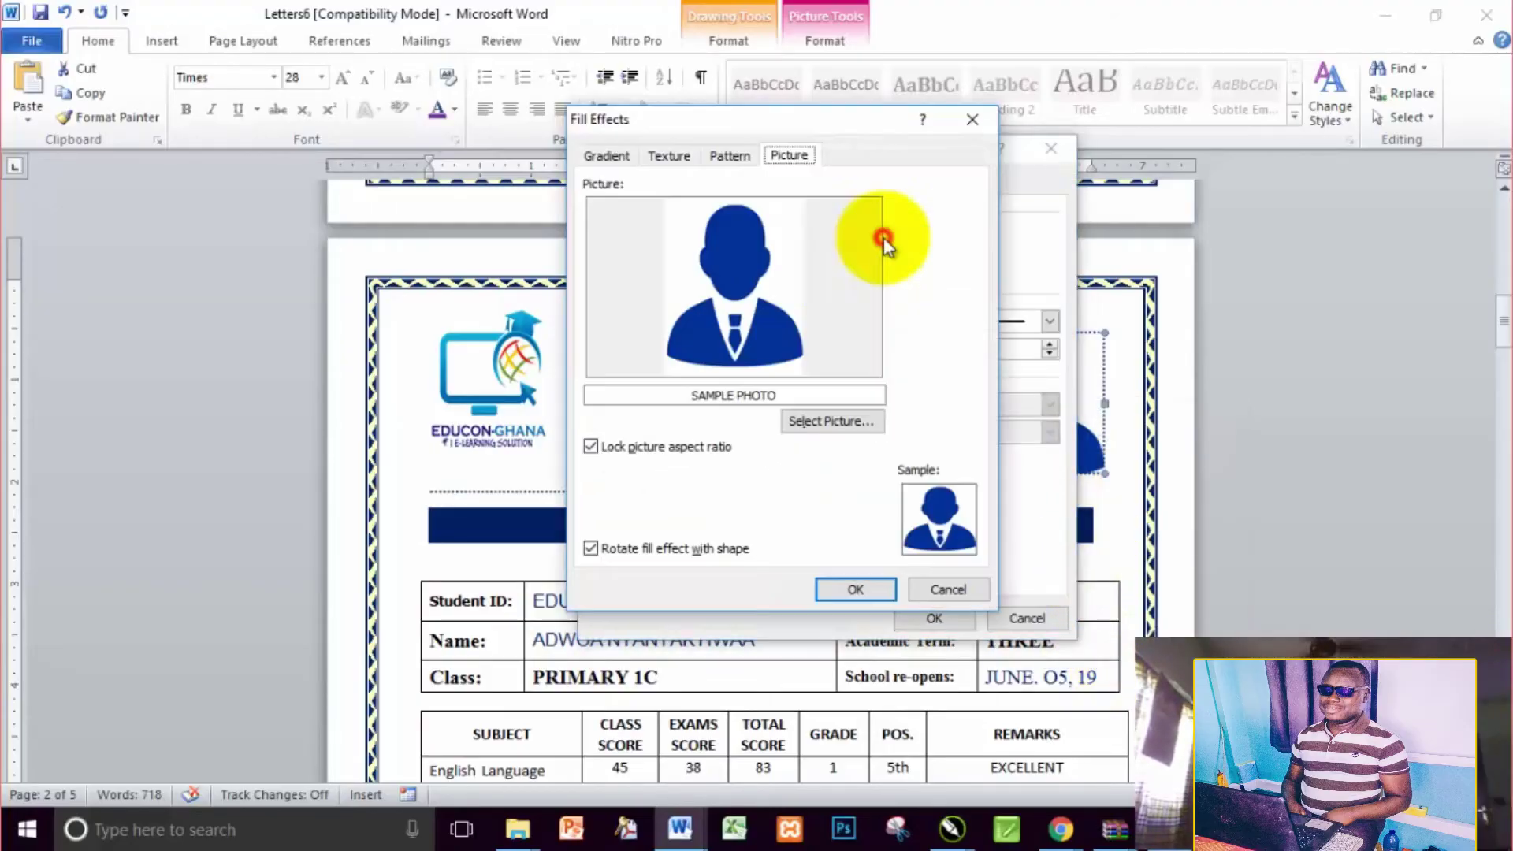
left_click(746, 401)
left_click(811, 427)
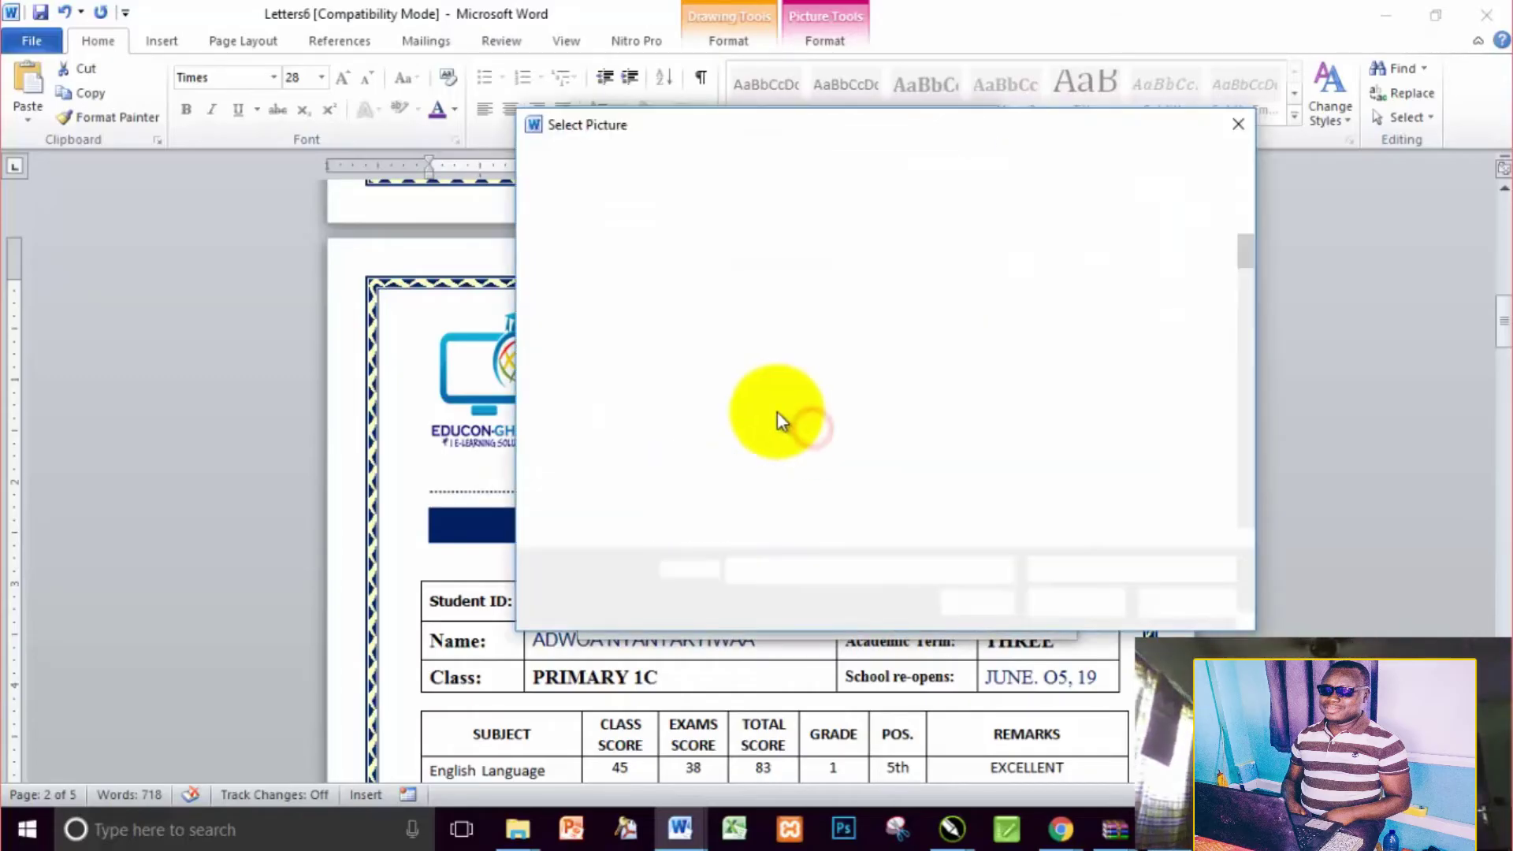
Pick photo DSC_3849 and apply it as the page 2 frame's picture fill
left_click(1026, 399)
scroll(1026, 399, "down", 2)
left_click(1079, 438)
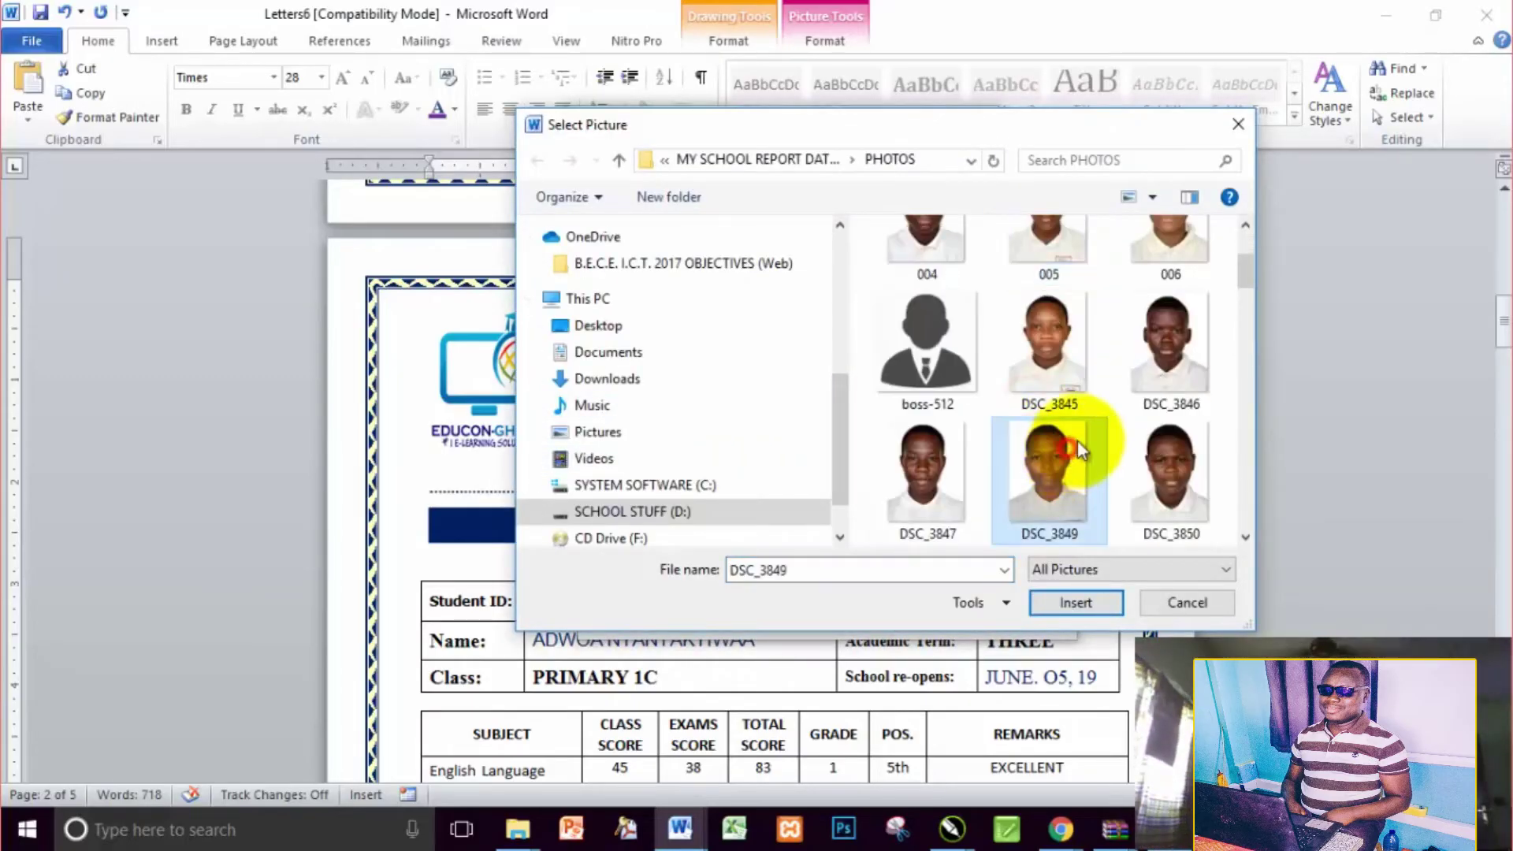
left_click(927, 457)
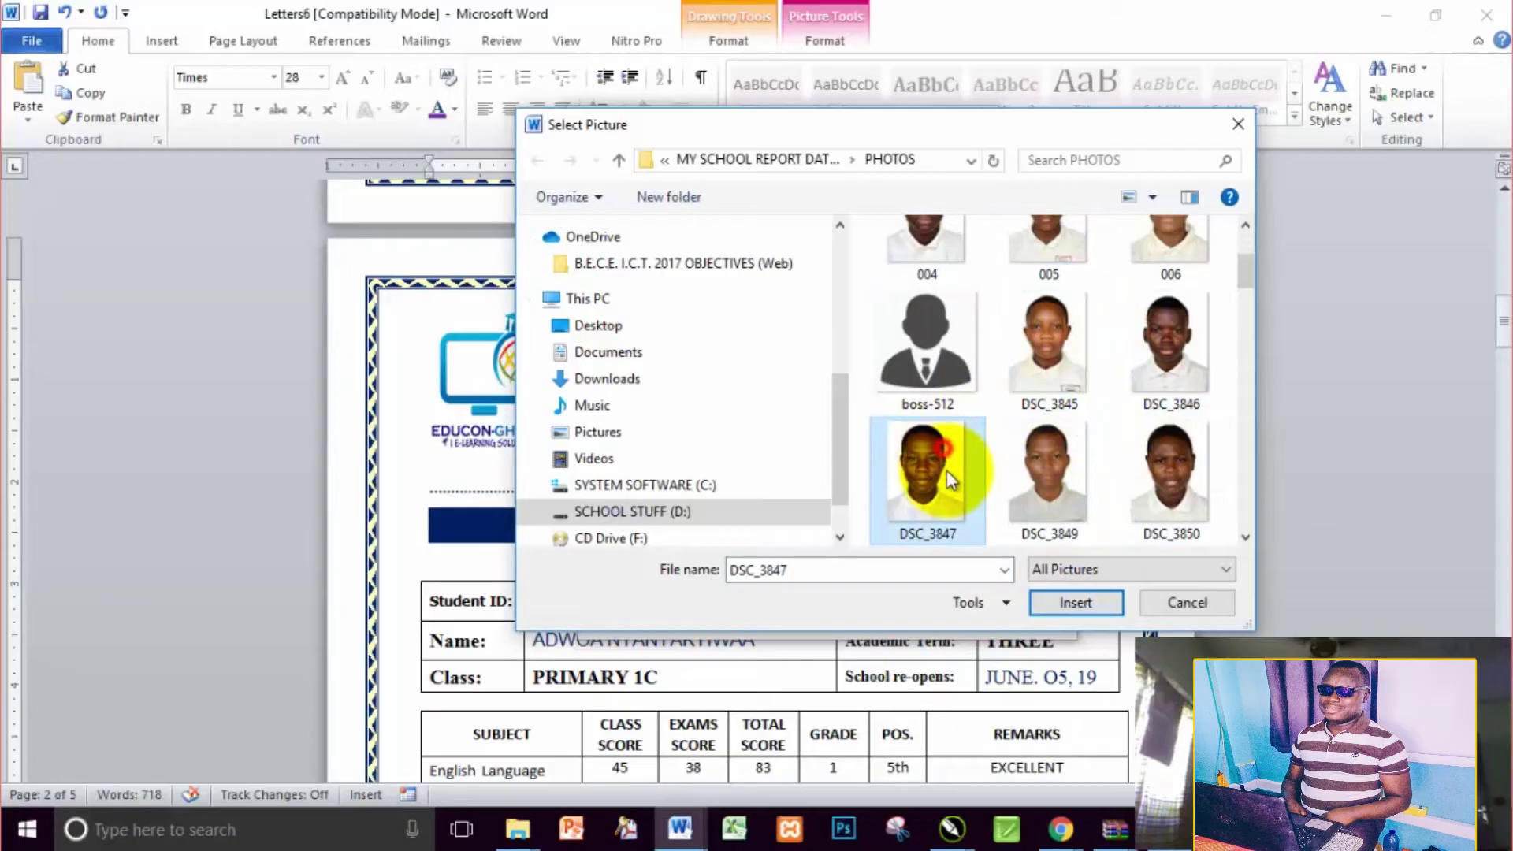
left_click(1062, 481)
left_click(1084, 605)
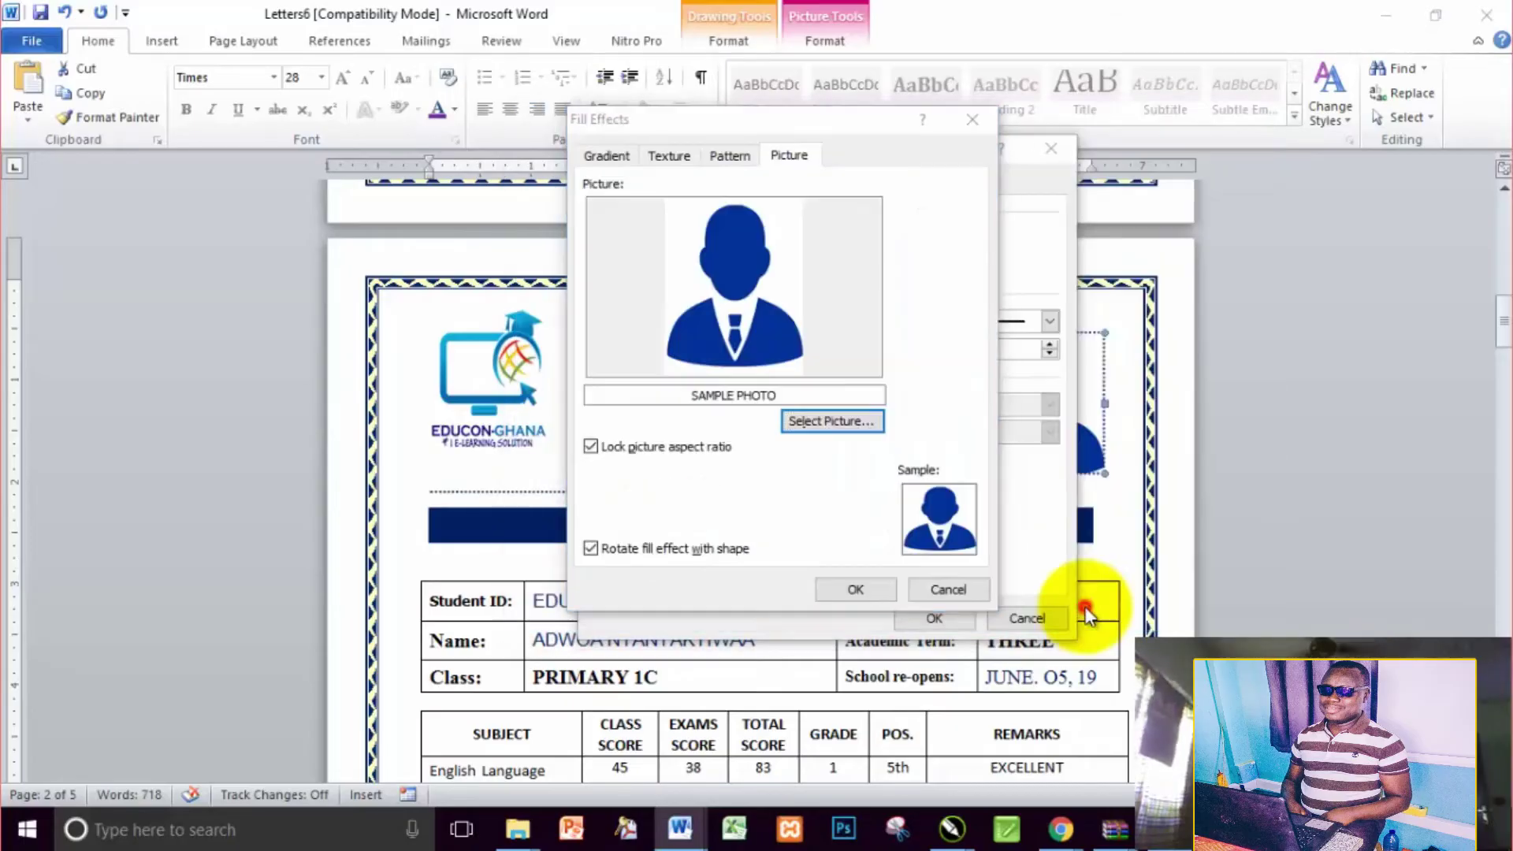
left_click(856, 590)
left_click(930, 617)
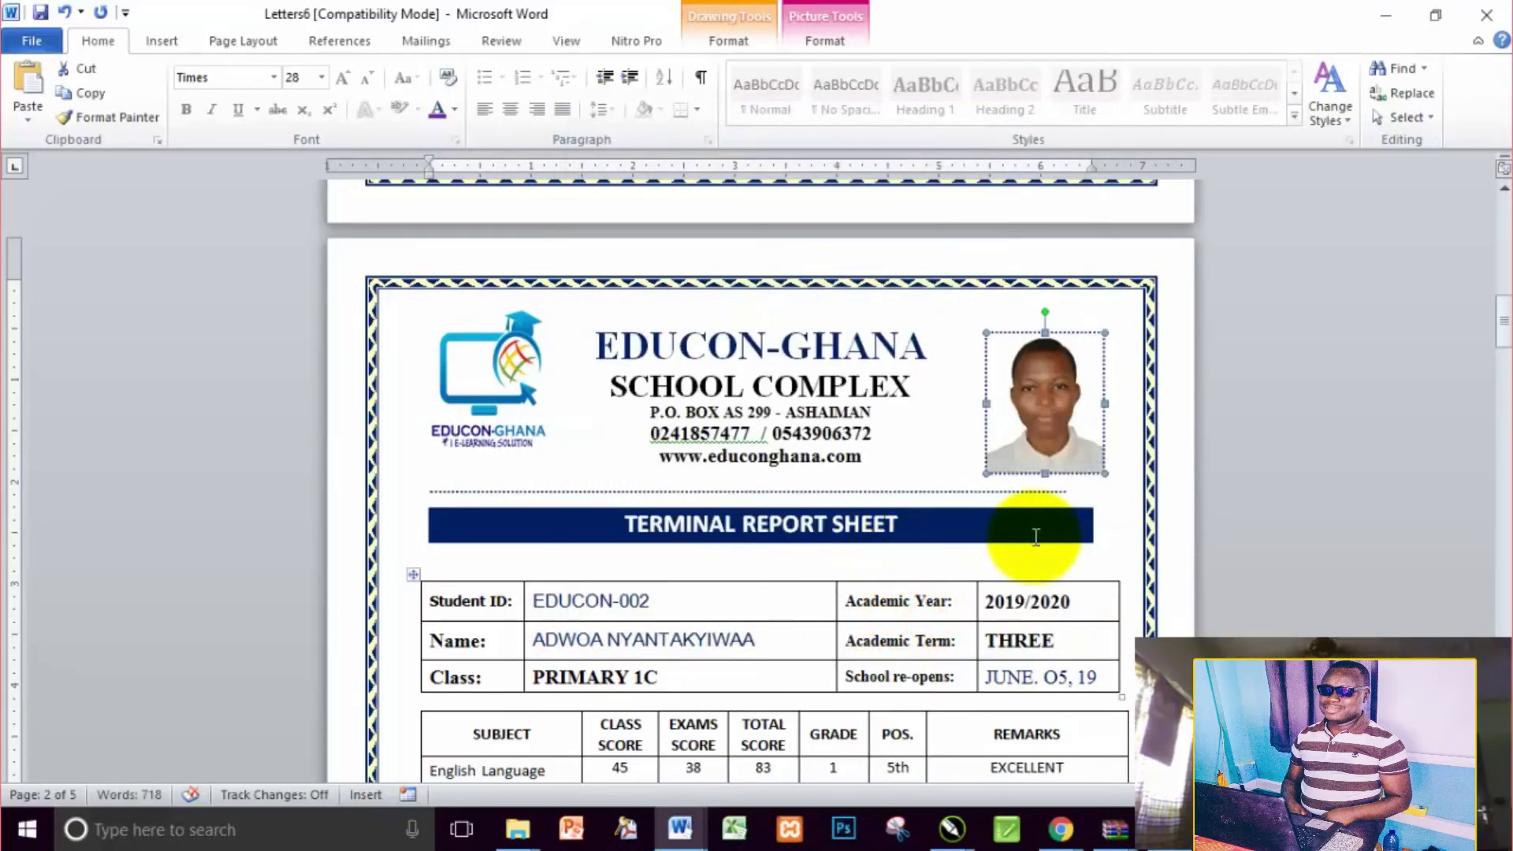
scroll(969, 559, "down", 15)
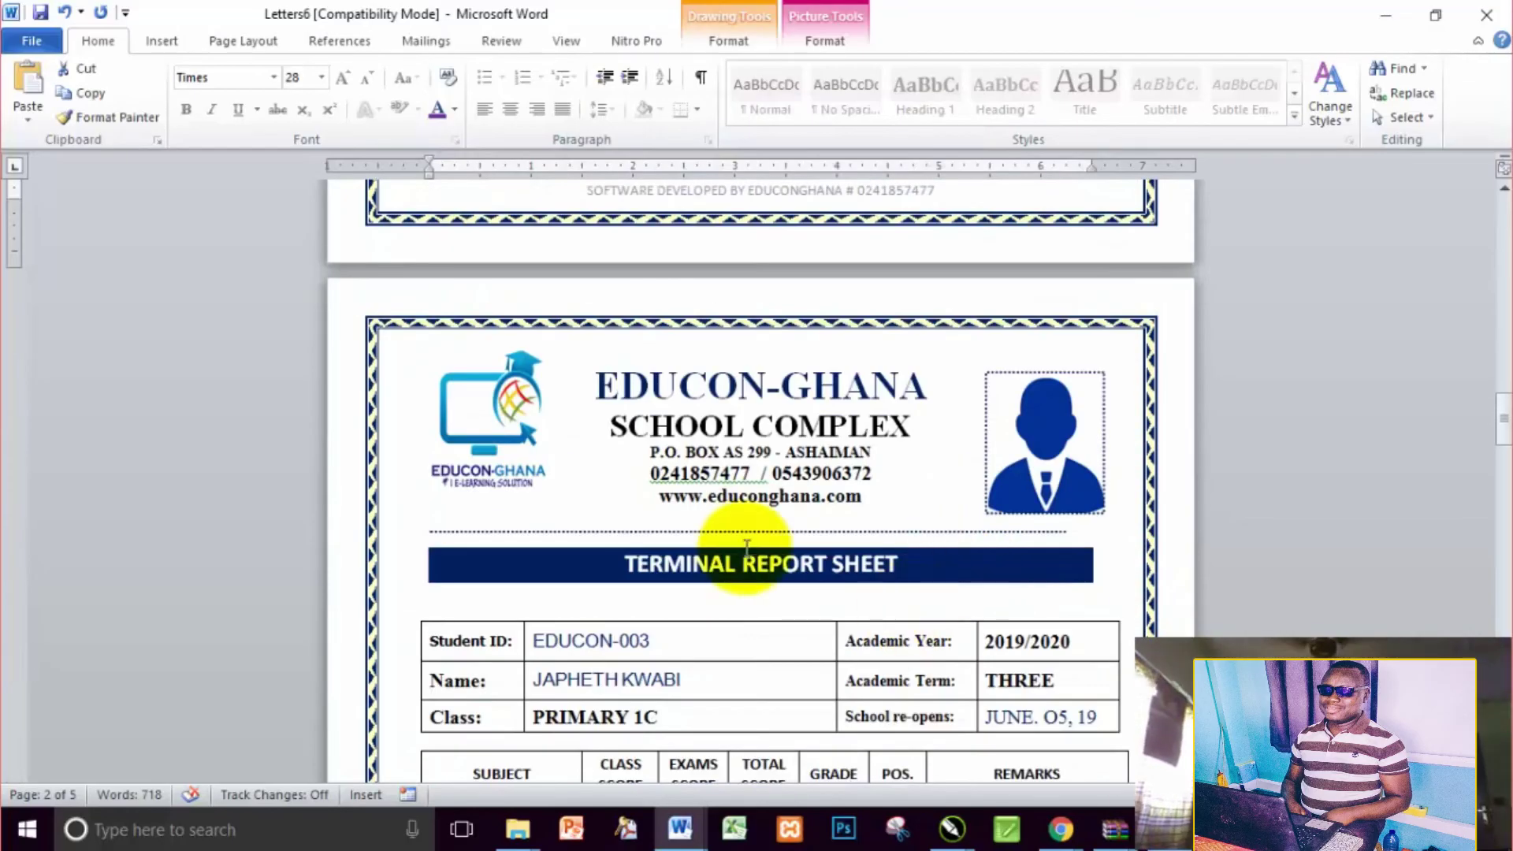
scroll(746, 543, "down", 3)
Open Format AutoShape for the page 3 photo placeholder and move the dialog aside
left_click(1042, 303)
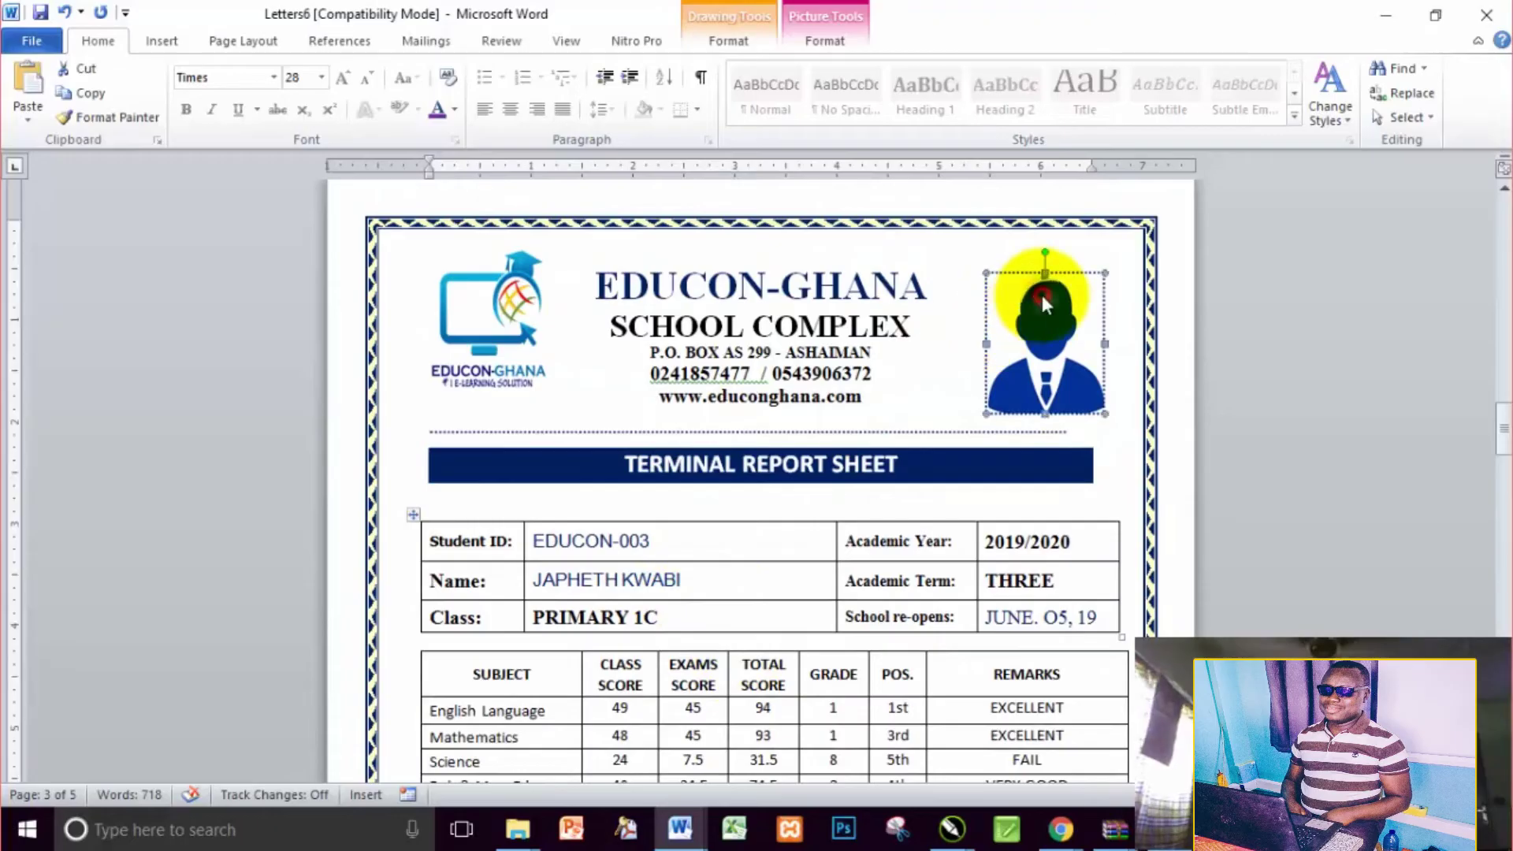
right_click(1042, 296)
left_click(1104, 554)
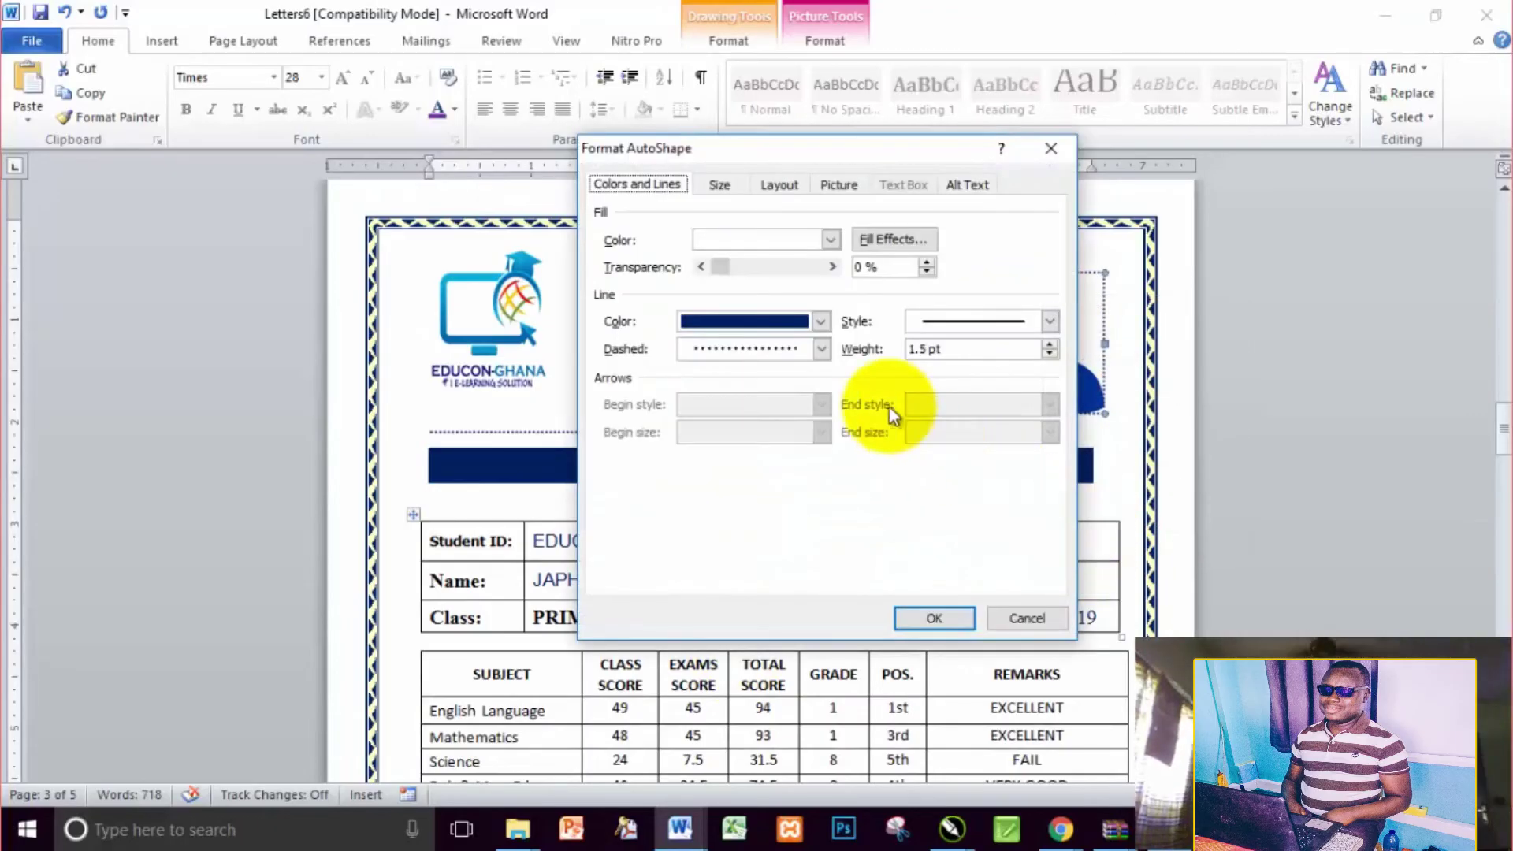
left_click_drag(827, 147, 606, 239)
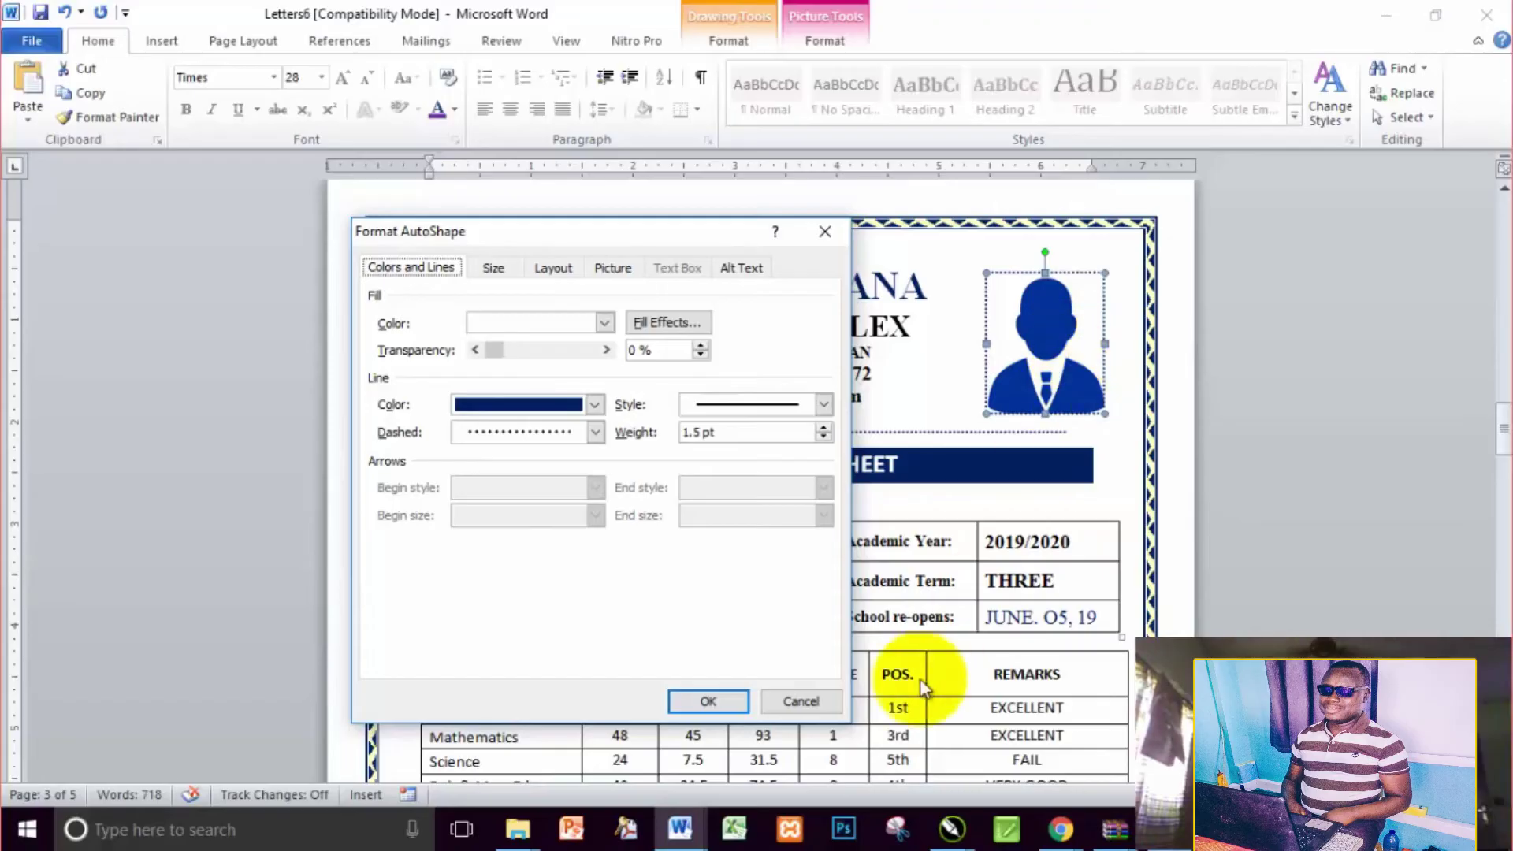
Open and cancel Fill Effects and Format AutoShape for the page 3 photo frame
left_click(557, 433)
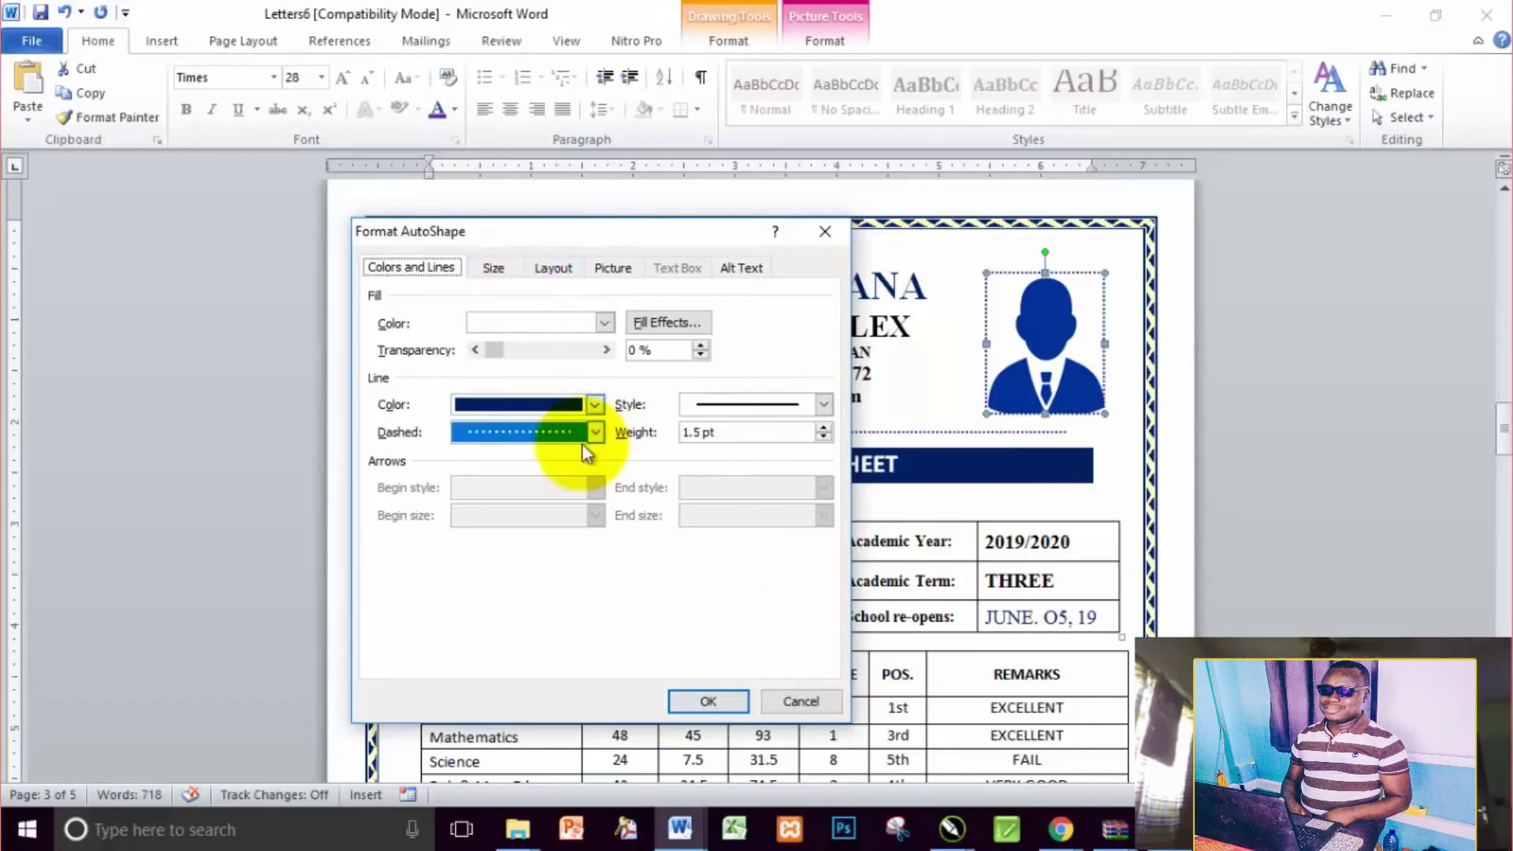
left_click(656, 377)
left_click(683, 324)
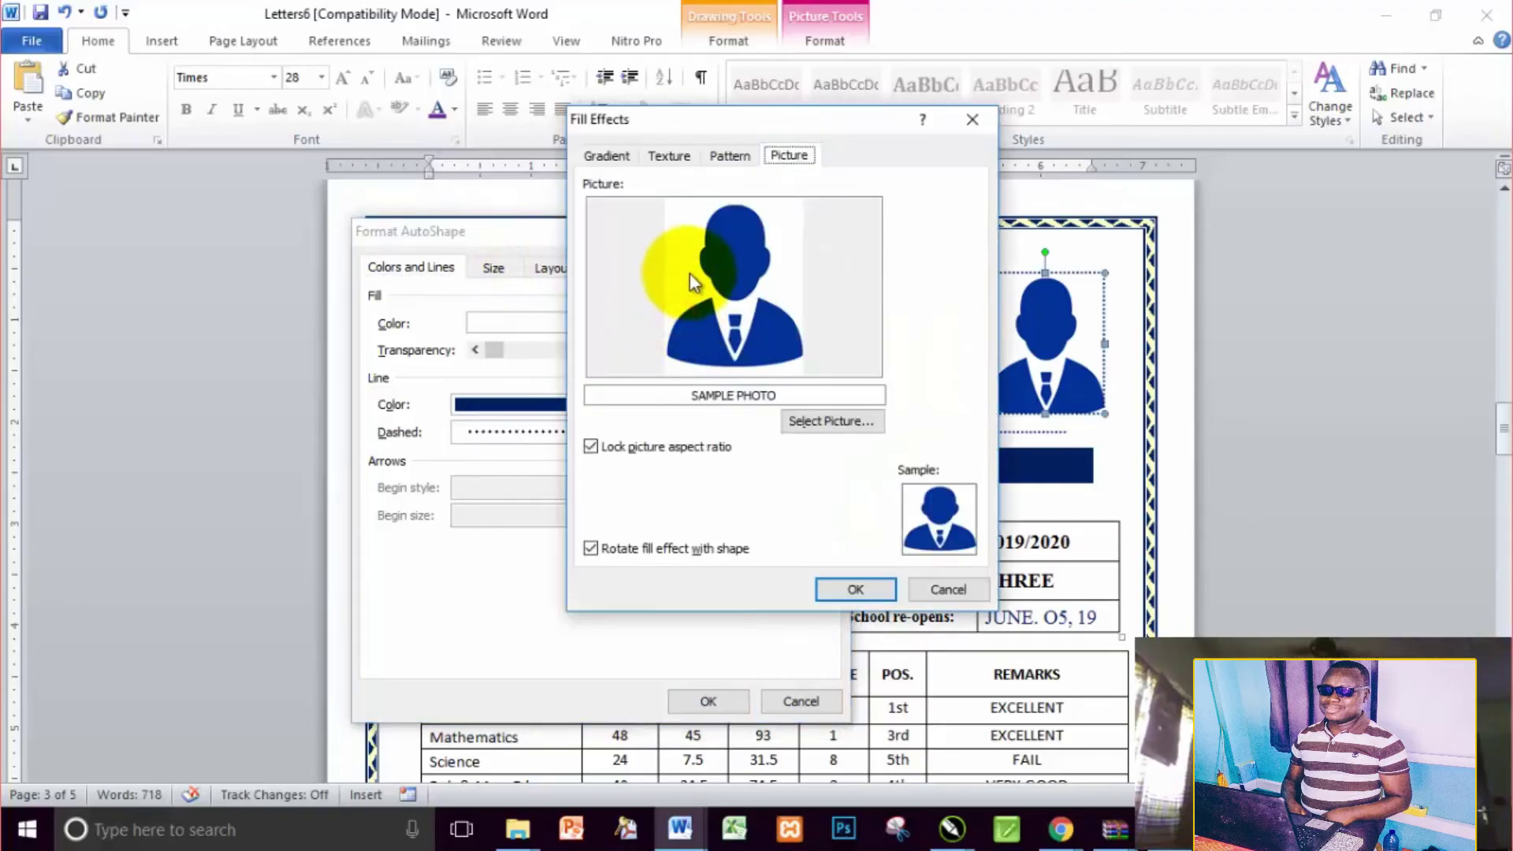
left_click(972, 119)
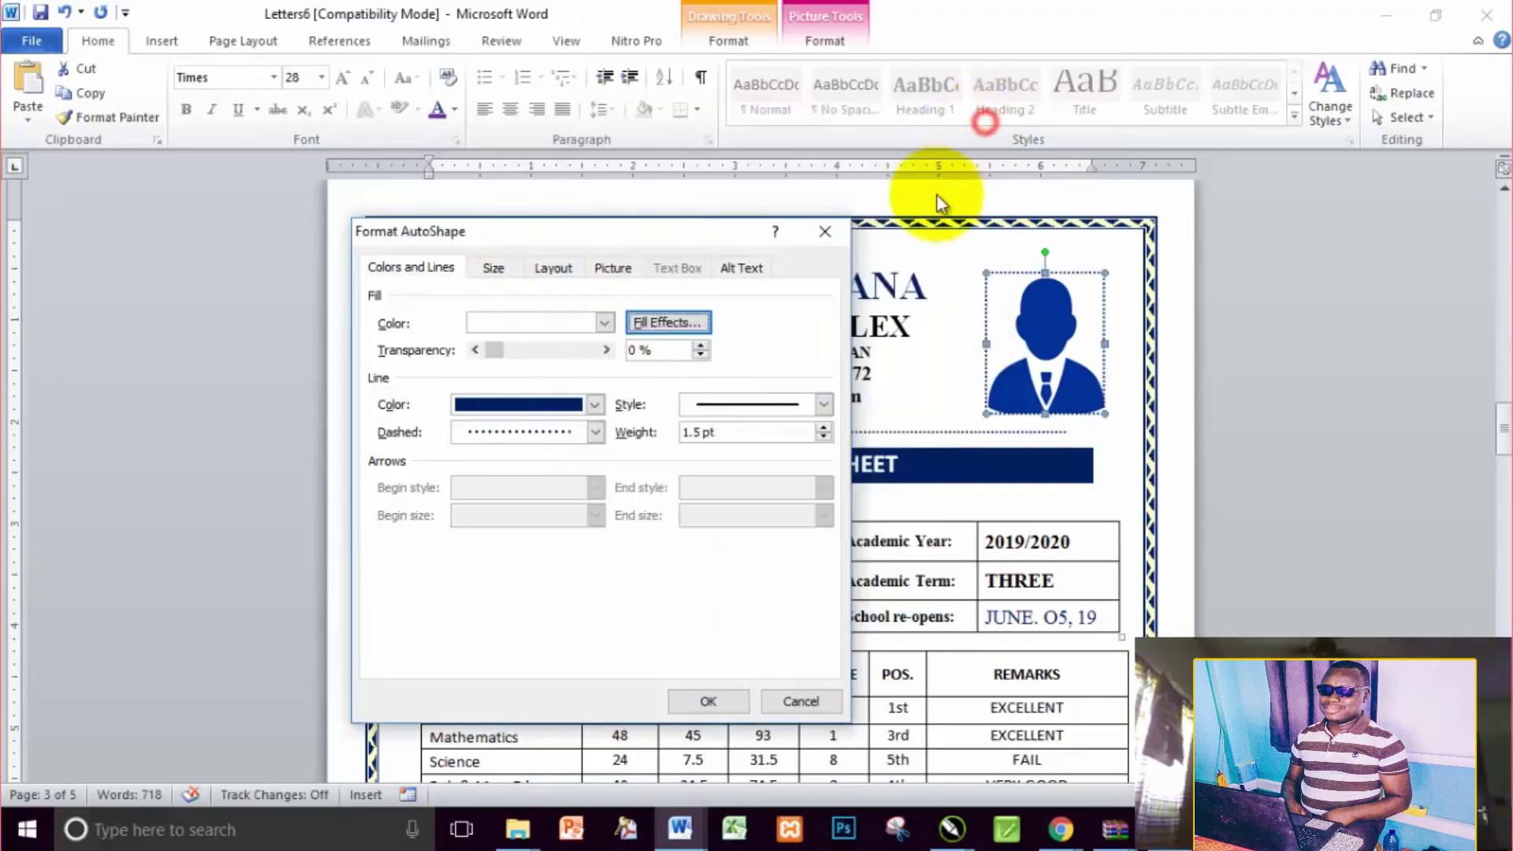
left_click(823, 236)
right_click(1013, 324)
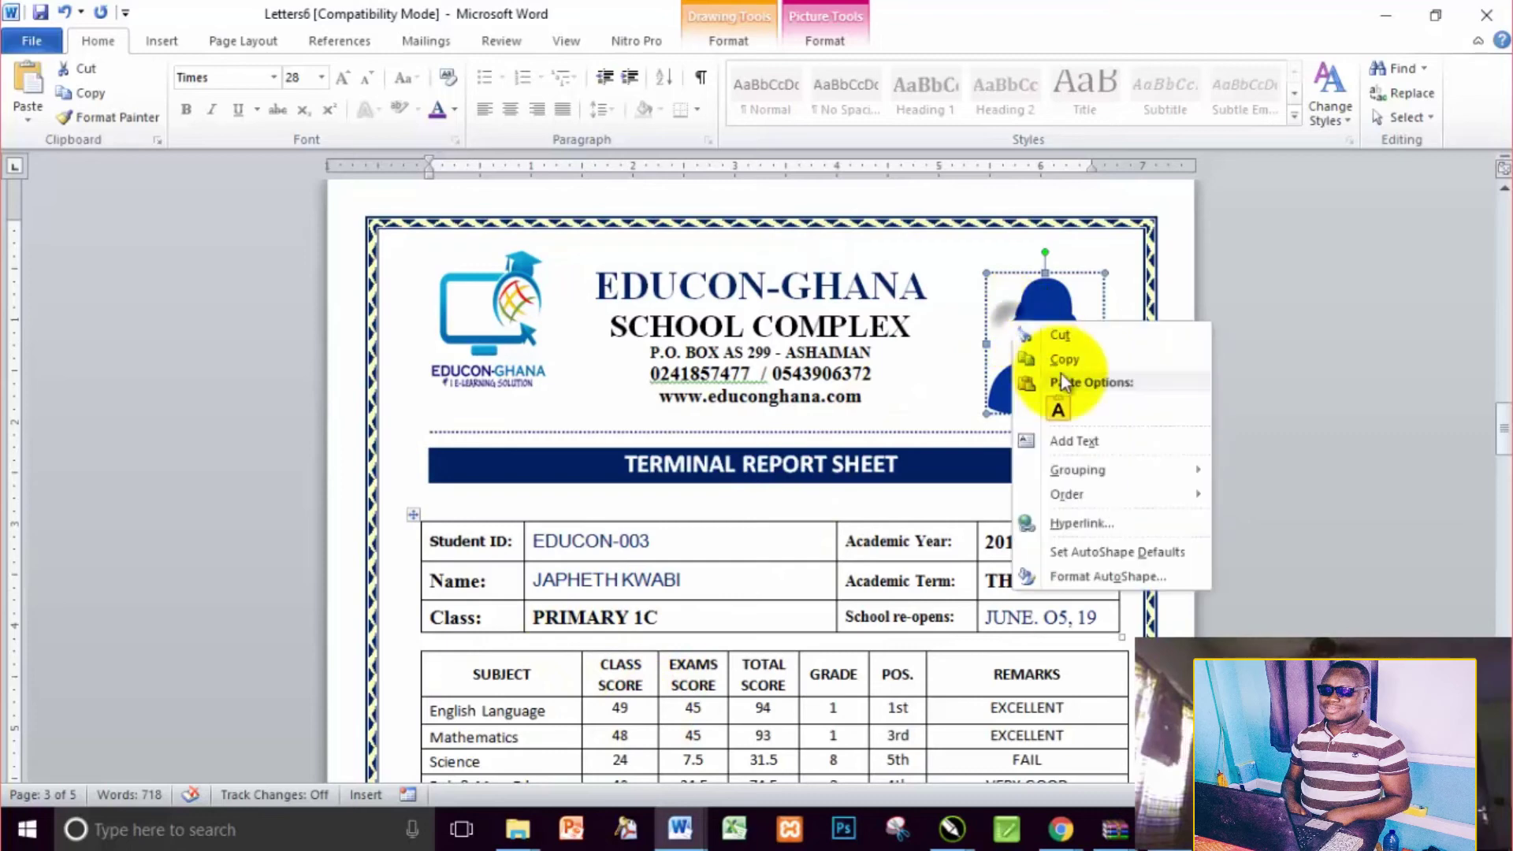
key("Escape")
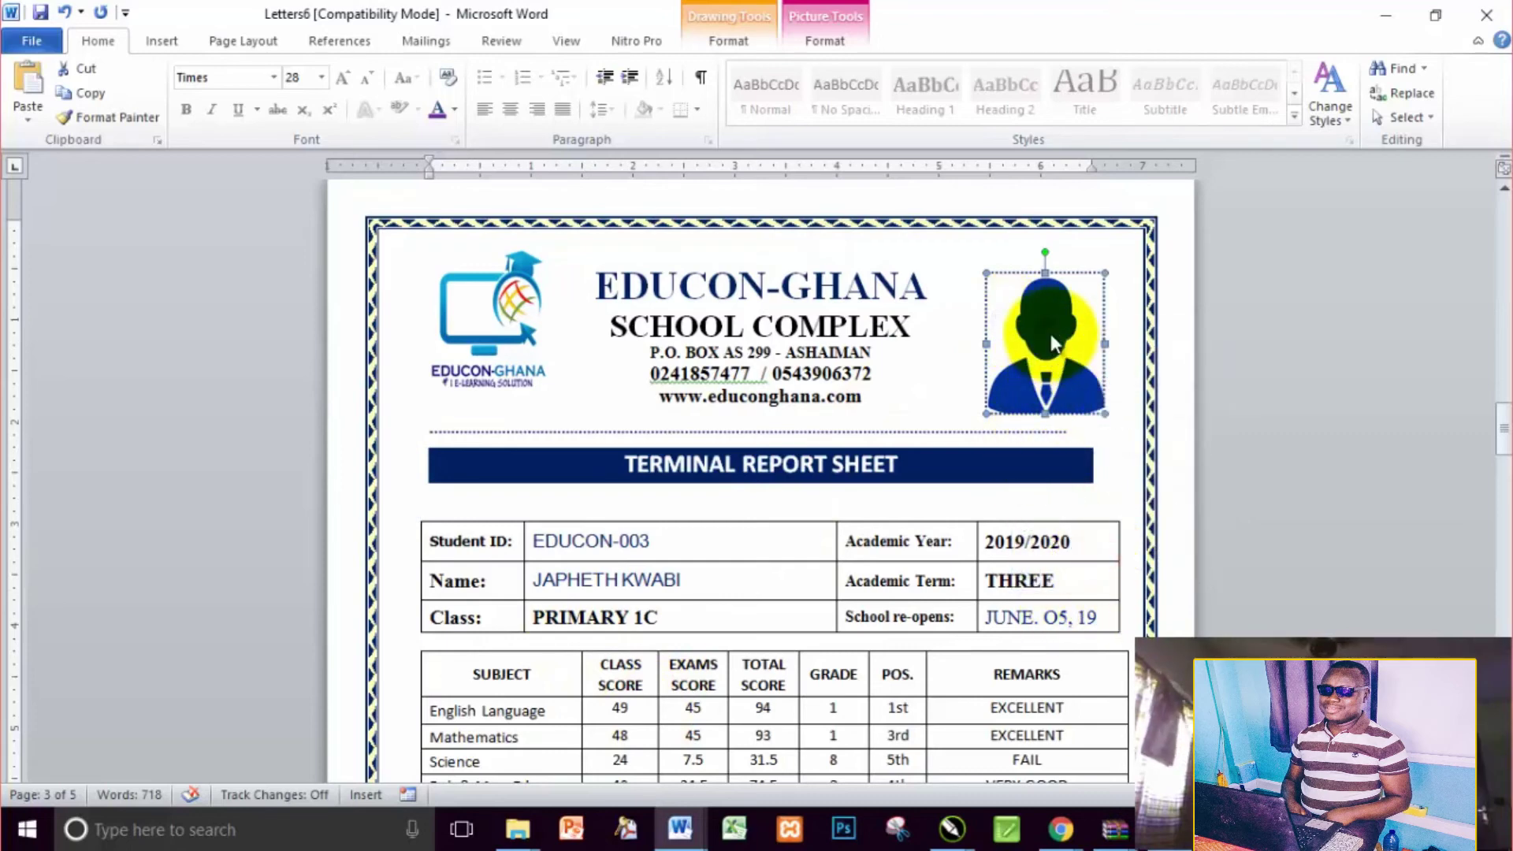
Fill the page 3 photo frame with photo 004, then scroll to page 4
right_click(1051, 333)
left_click(1143, 591)
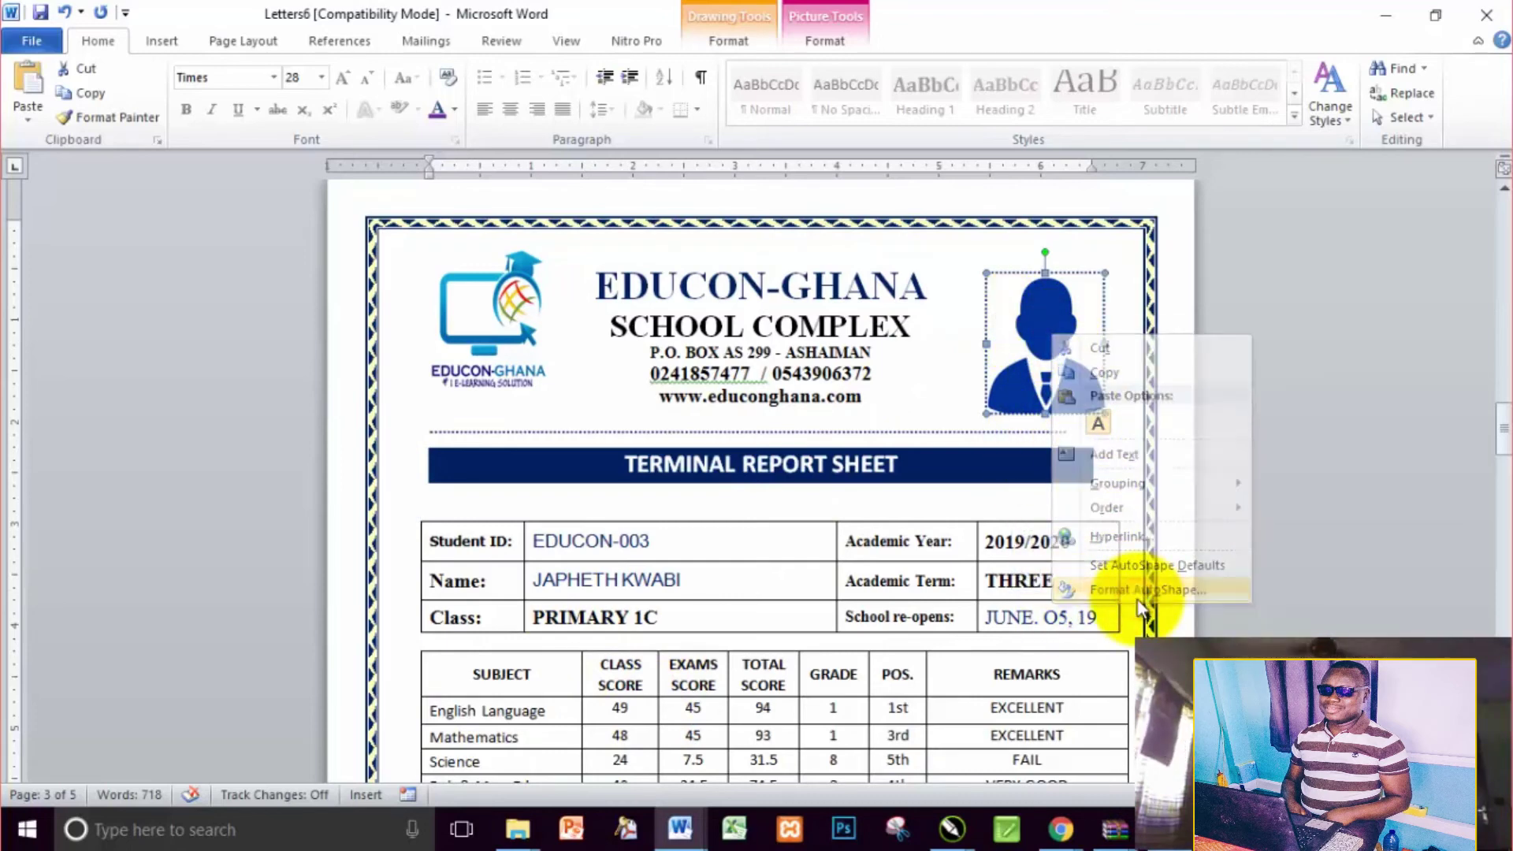
left_click(666, 322)
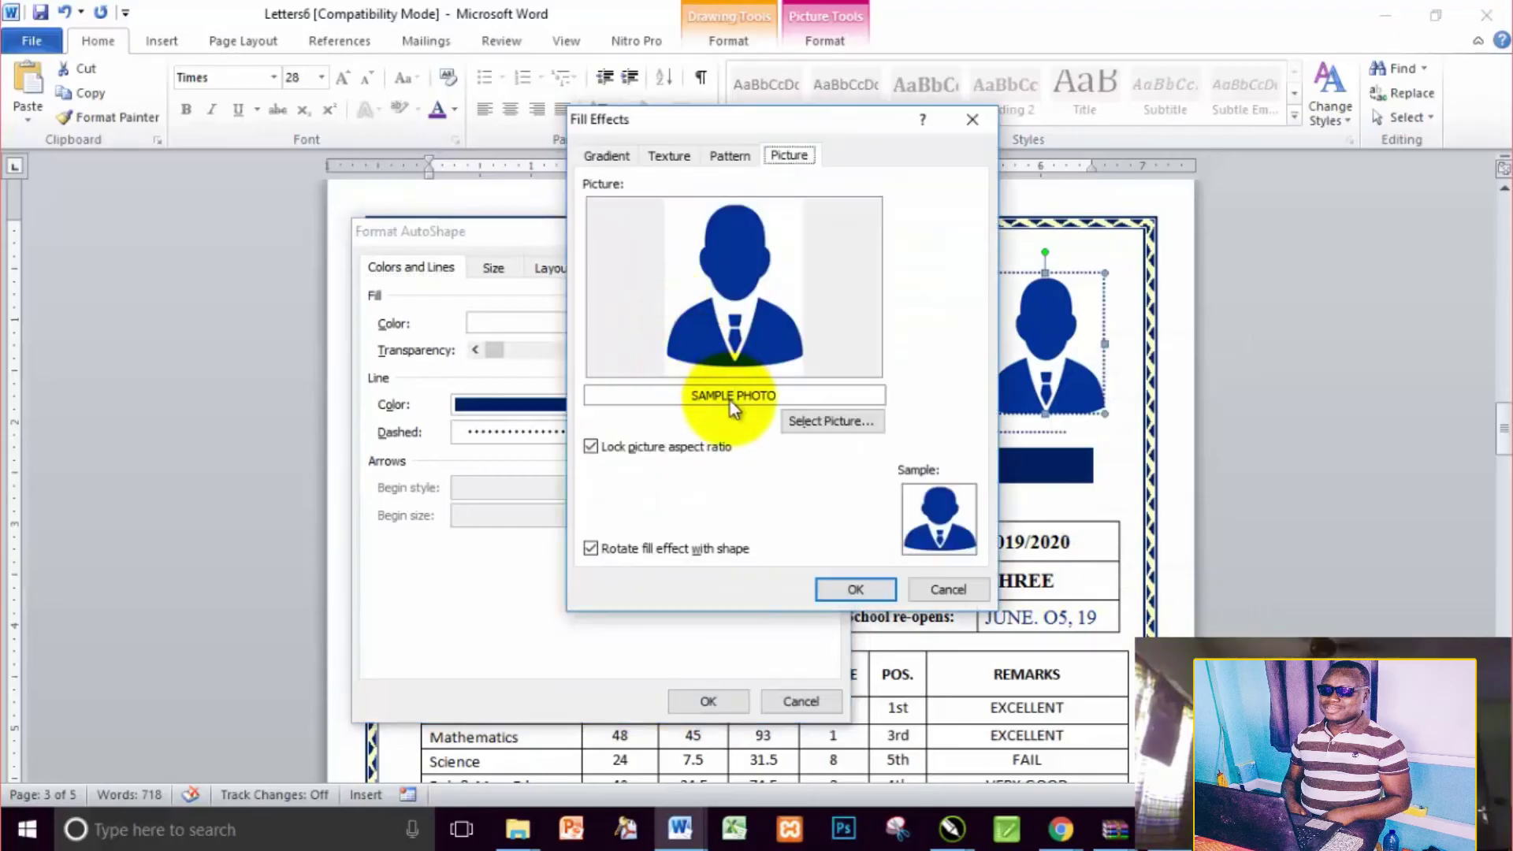
left_click(824, 423)
left_click(979, 465)
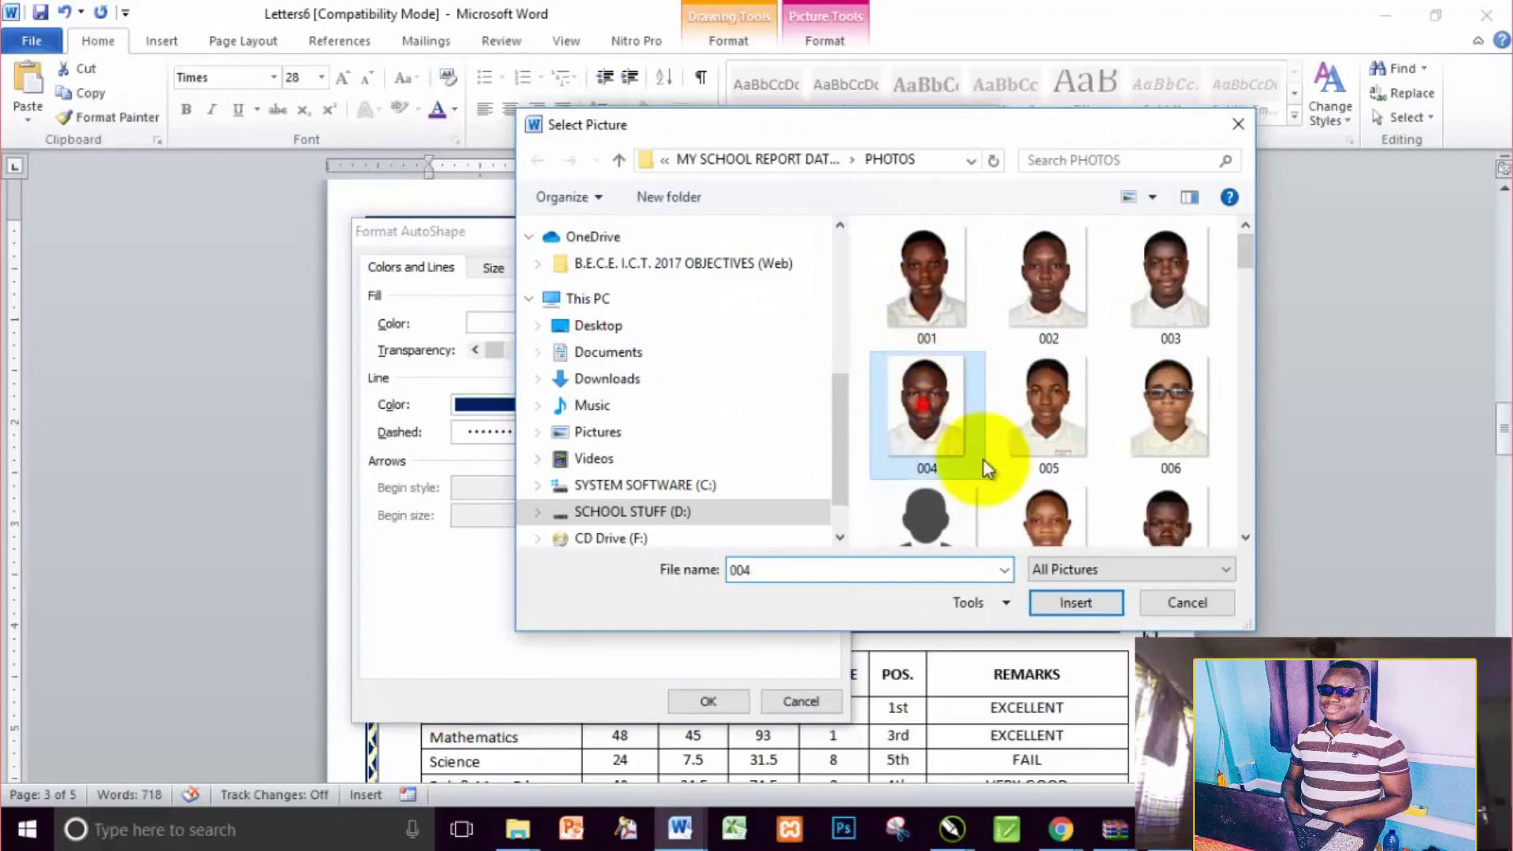
left_click(1086, 604)
left_click(865, 591)
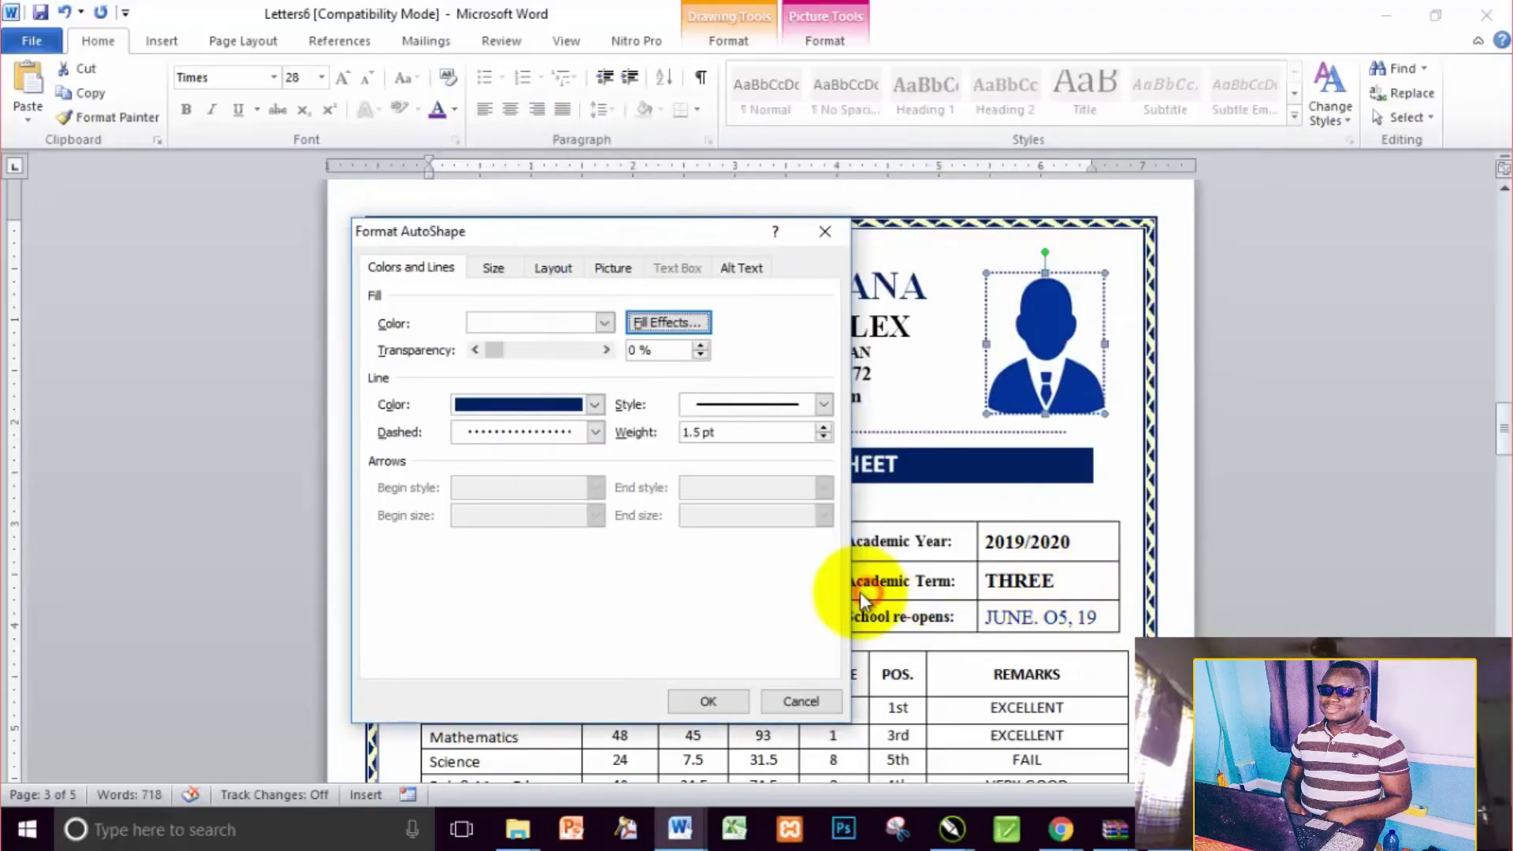
left_click(706, 701)
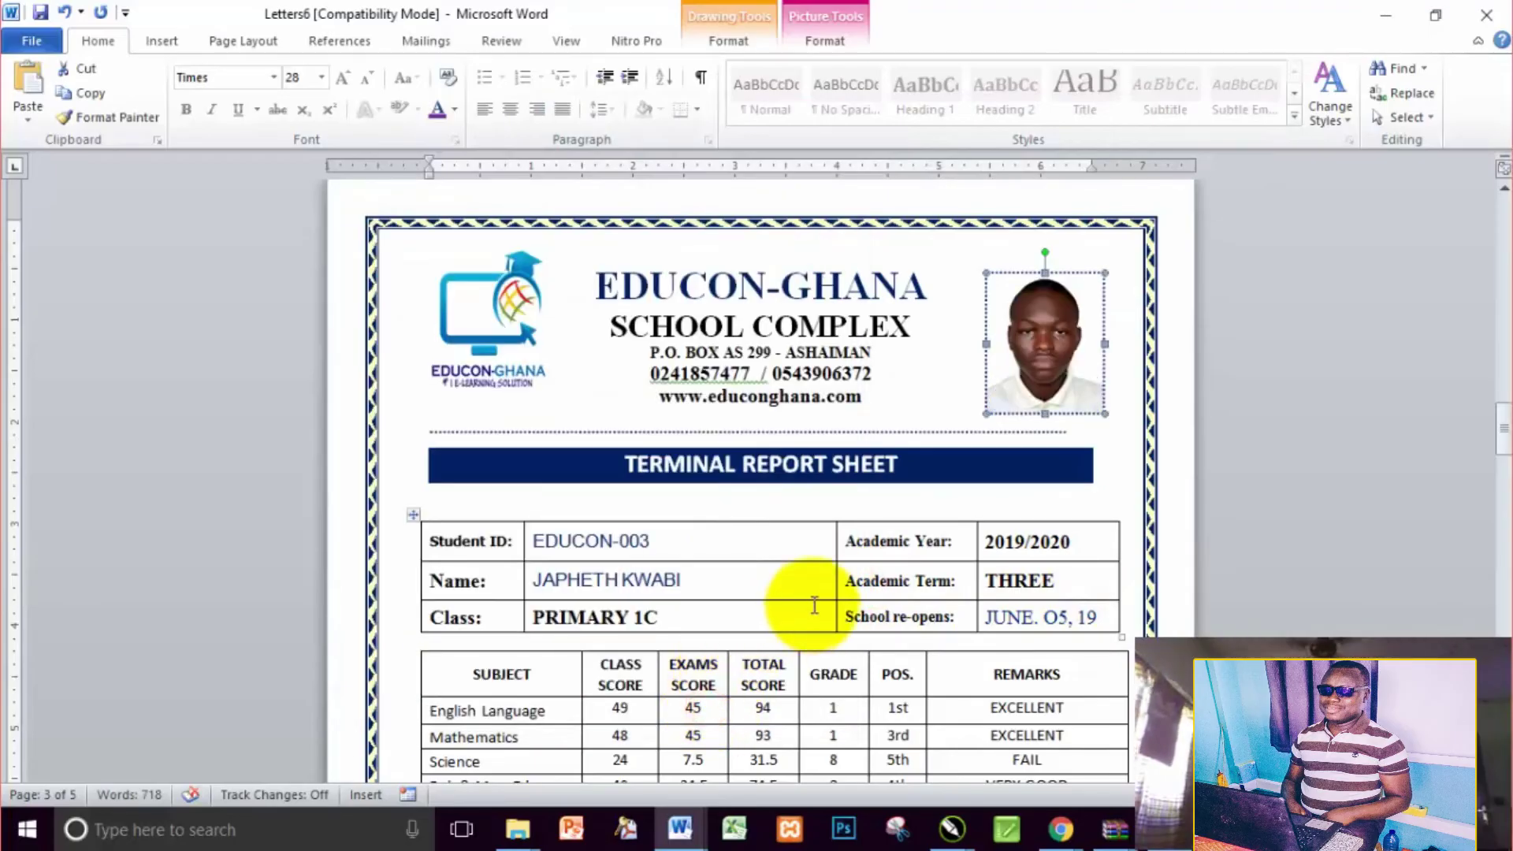
scroll(810, 602, "down", 10)
scroll(808, 620, "down", 10)
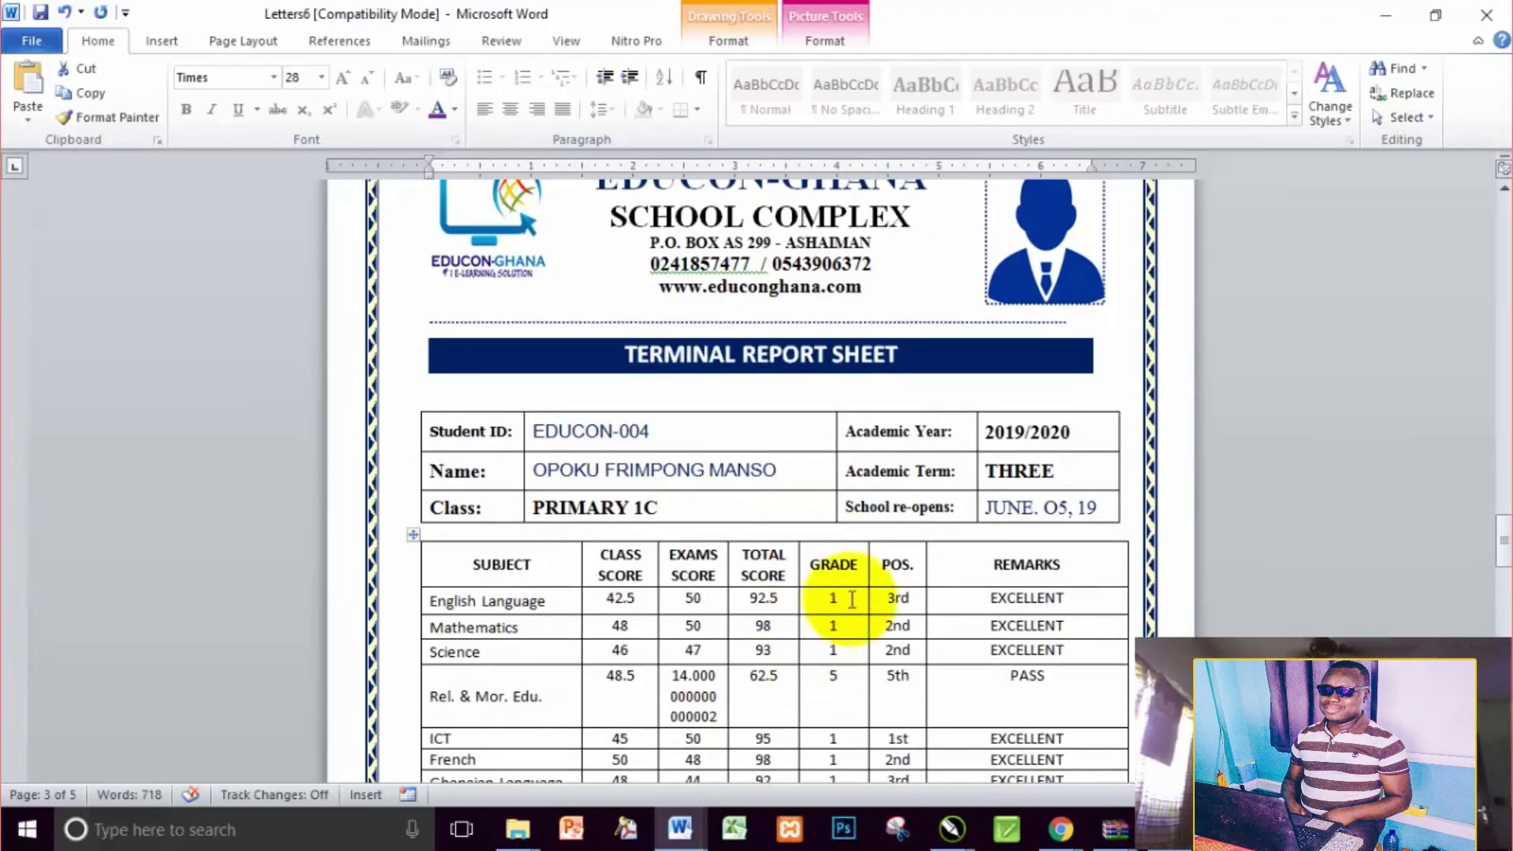
Fill page 4's photo frame with pupil photo DSC_3846
right_click(1070, 253)
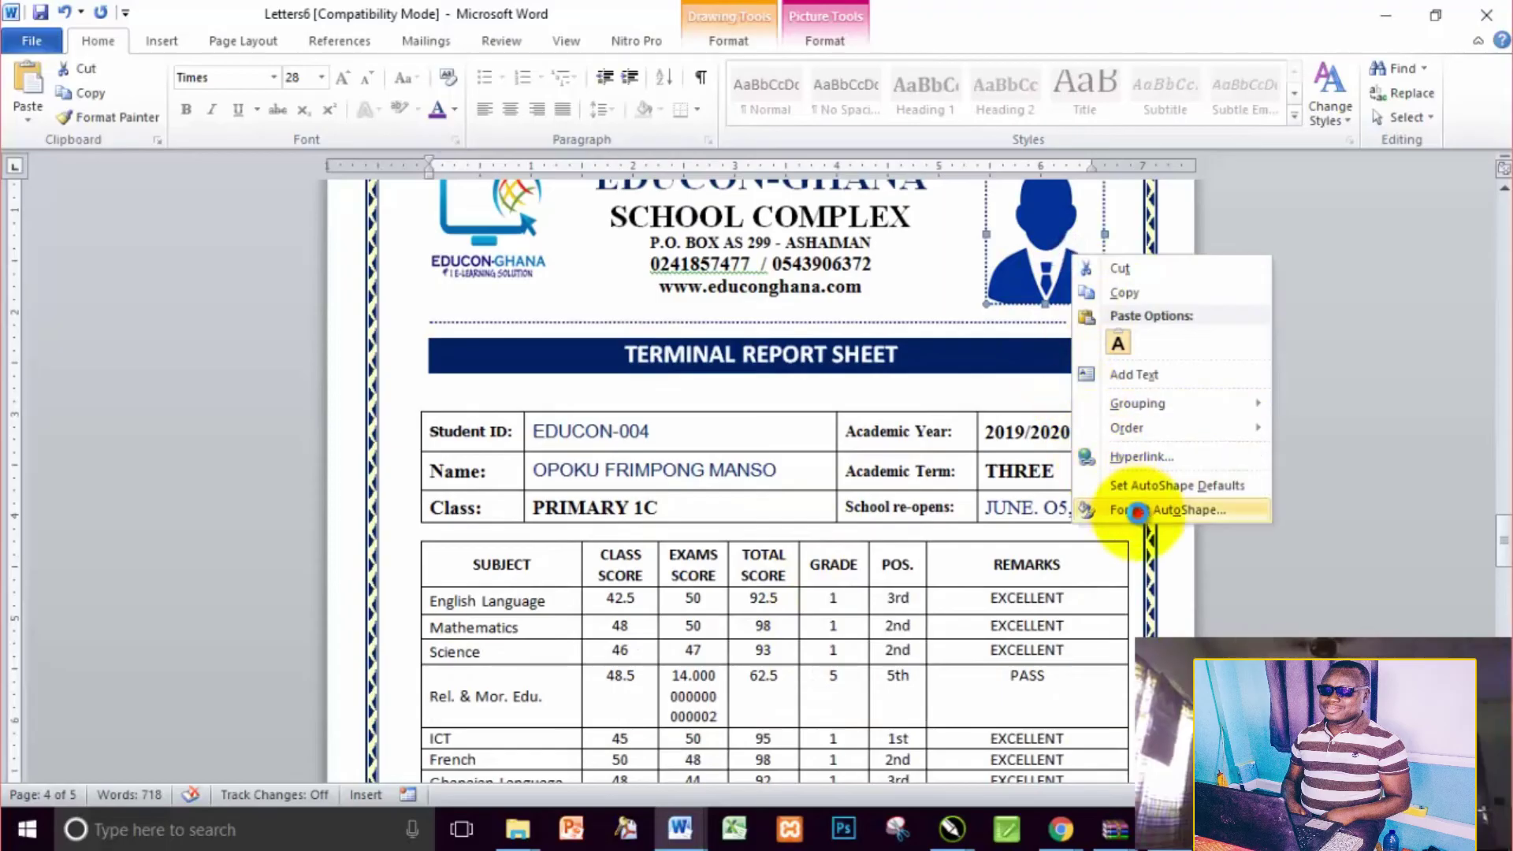
left_click(1151, 508)
left_click(668, 322)
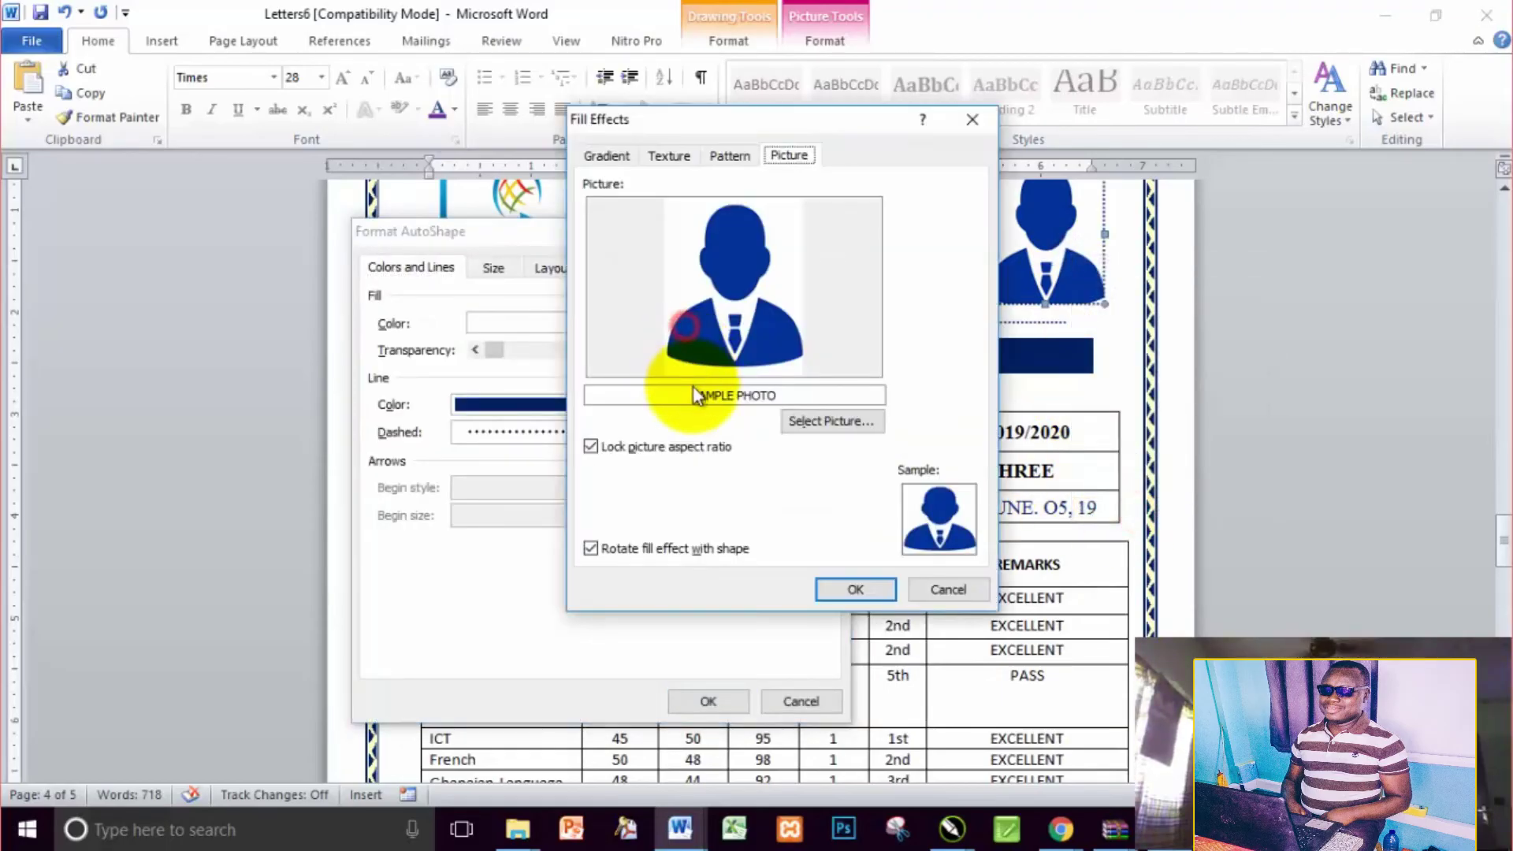
left_click(820, 423)
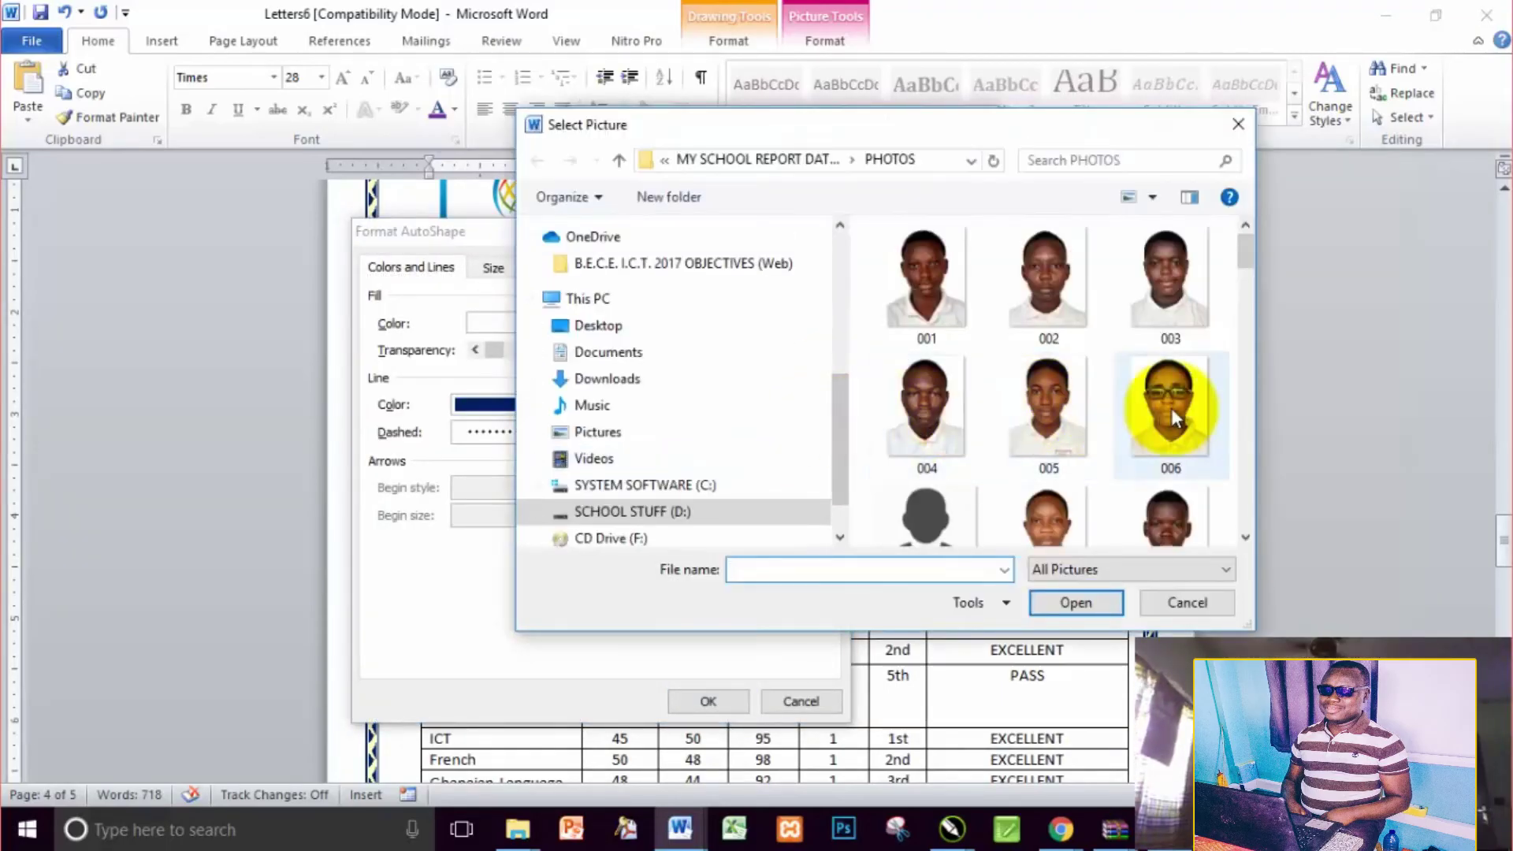
left_click(1161, 523)
left_click(1075, 602)
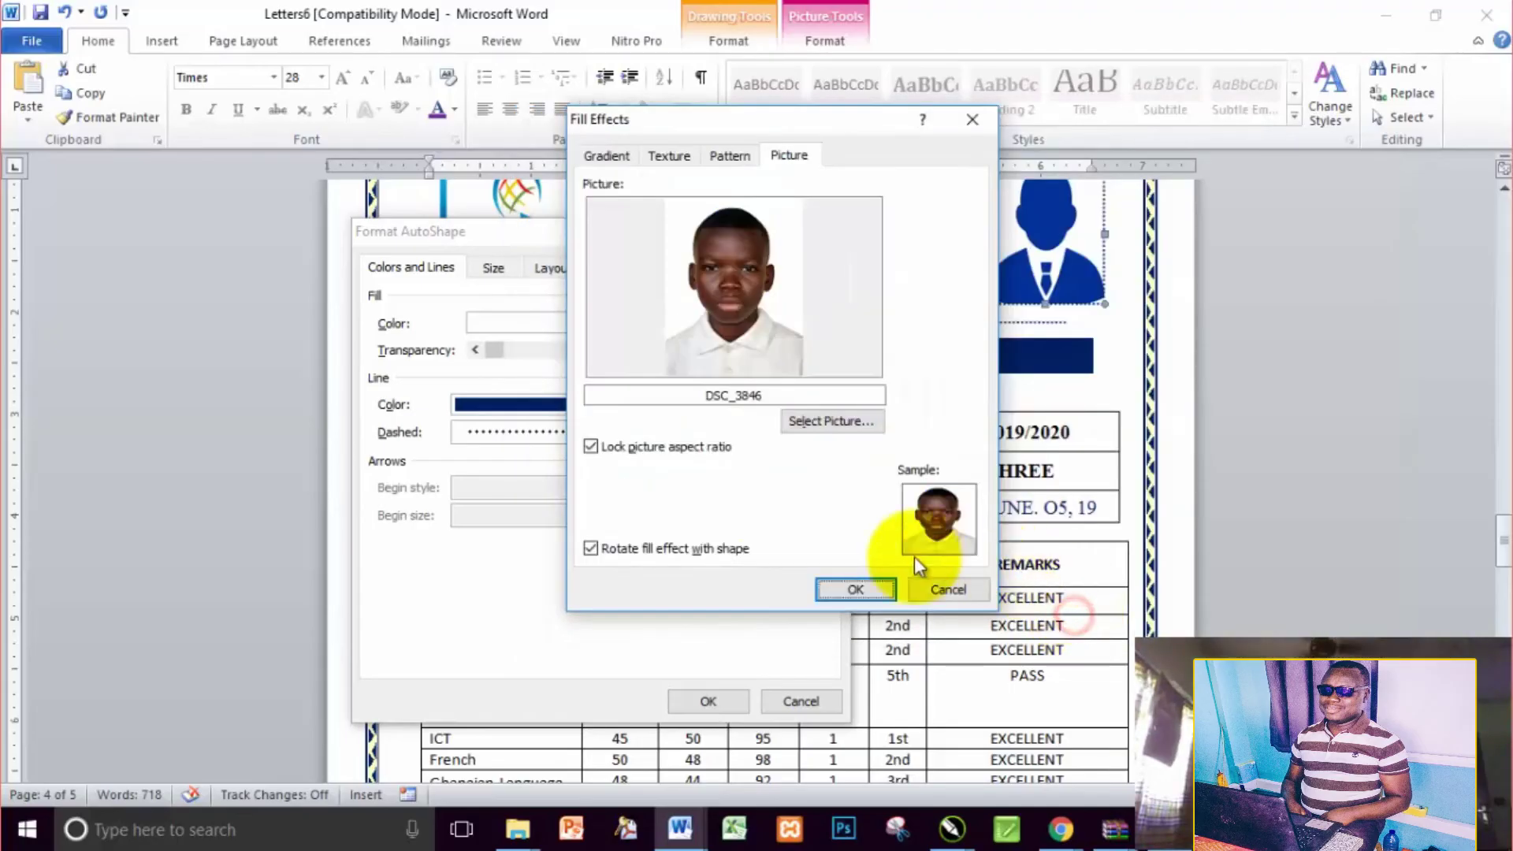
left_click(862, 593)
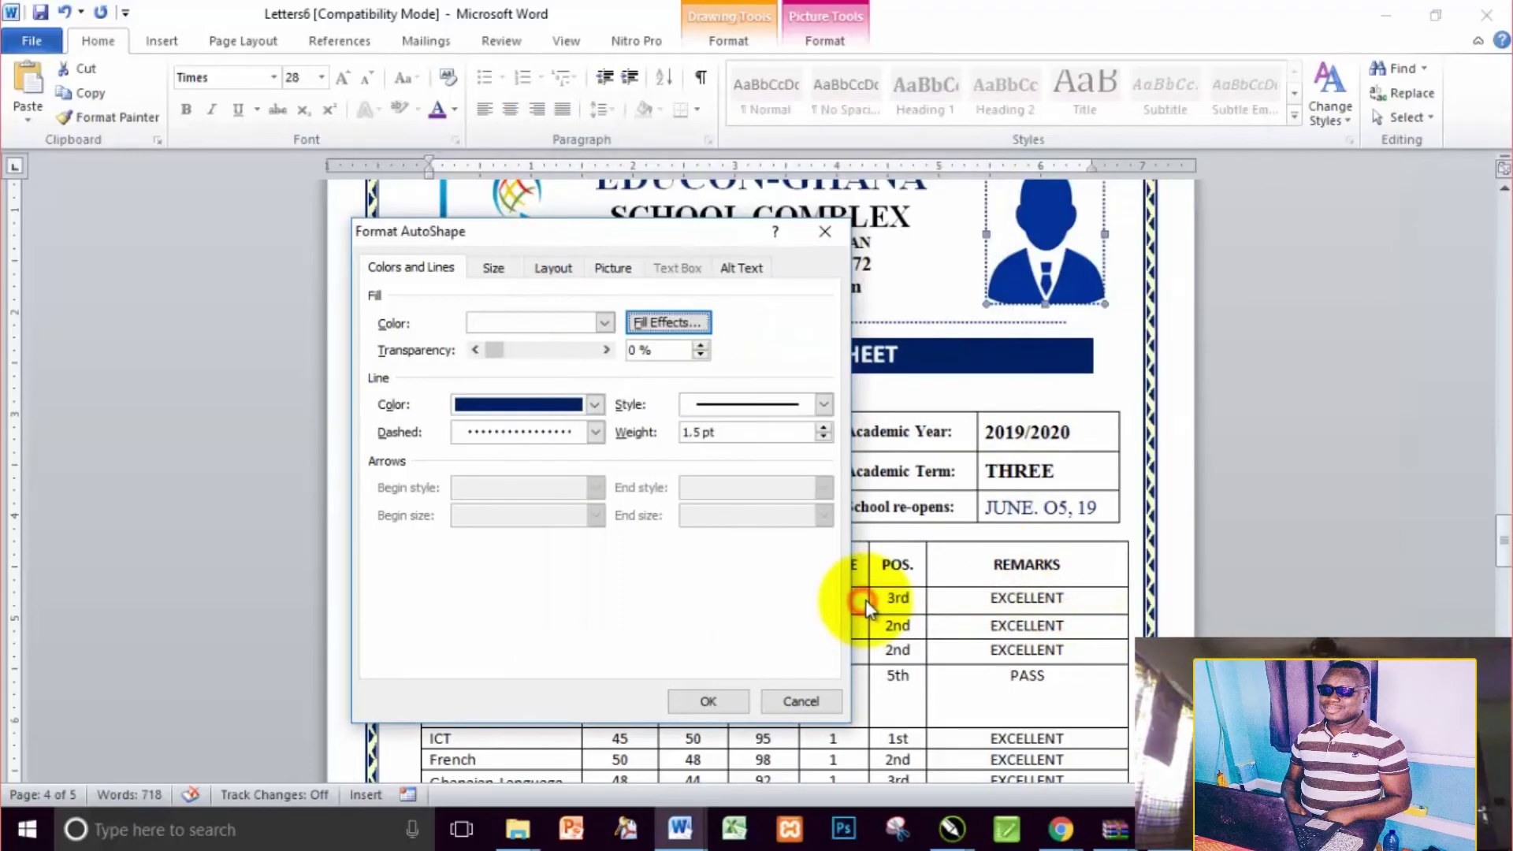
left_click(683, 700)
scroll(921, 570, "down", 3)
scroll(921, 570, "down", 10)
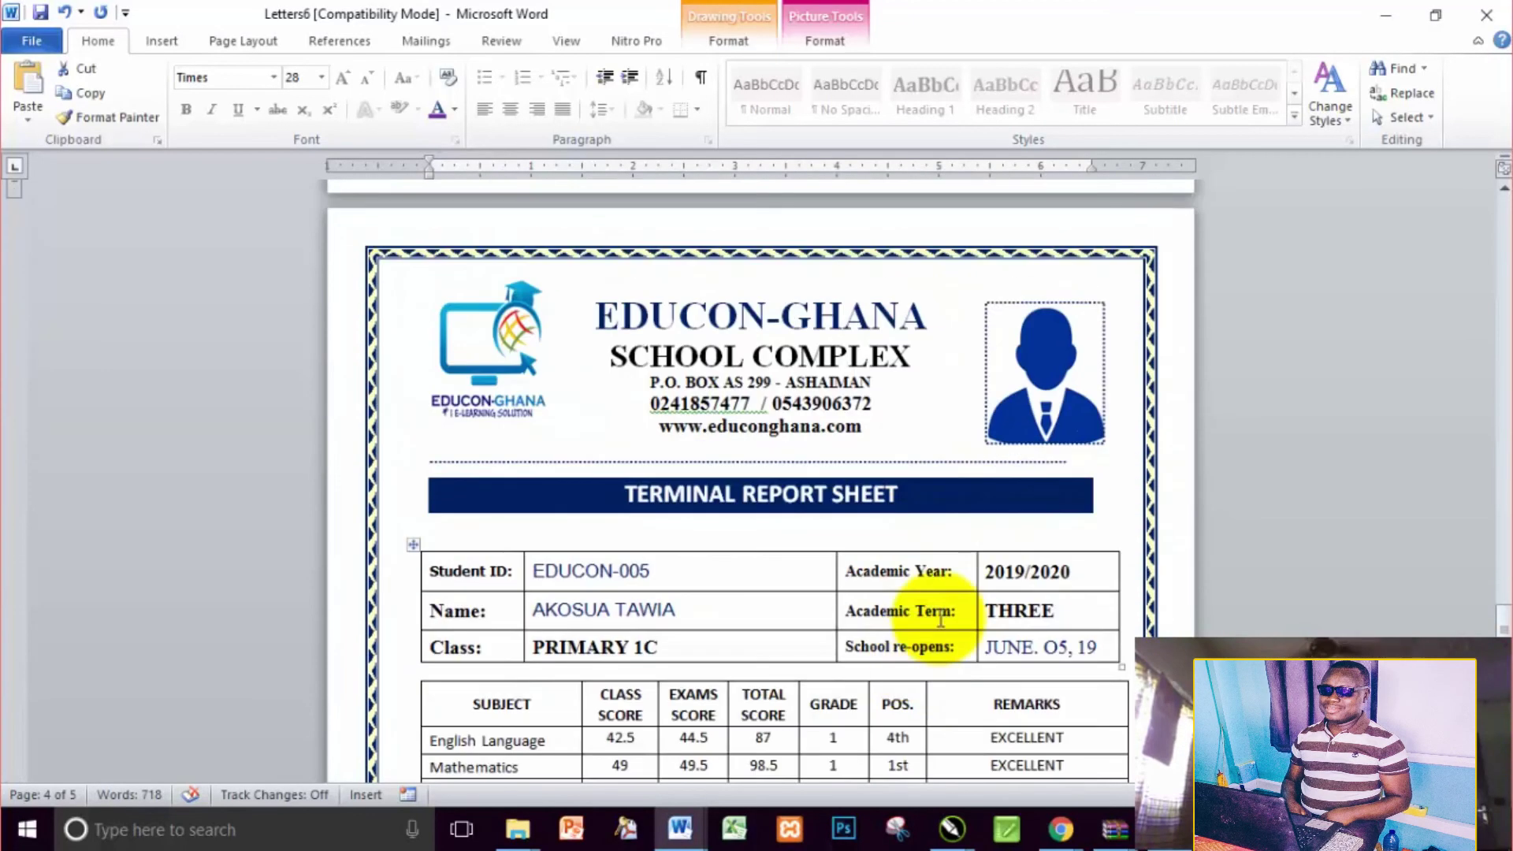
Fill the page 5 EDUCON-005 photo frame with photo DSC_3894
left_click(1054, 350)
right_click(1056, 352)
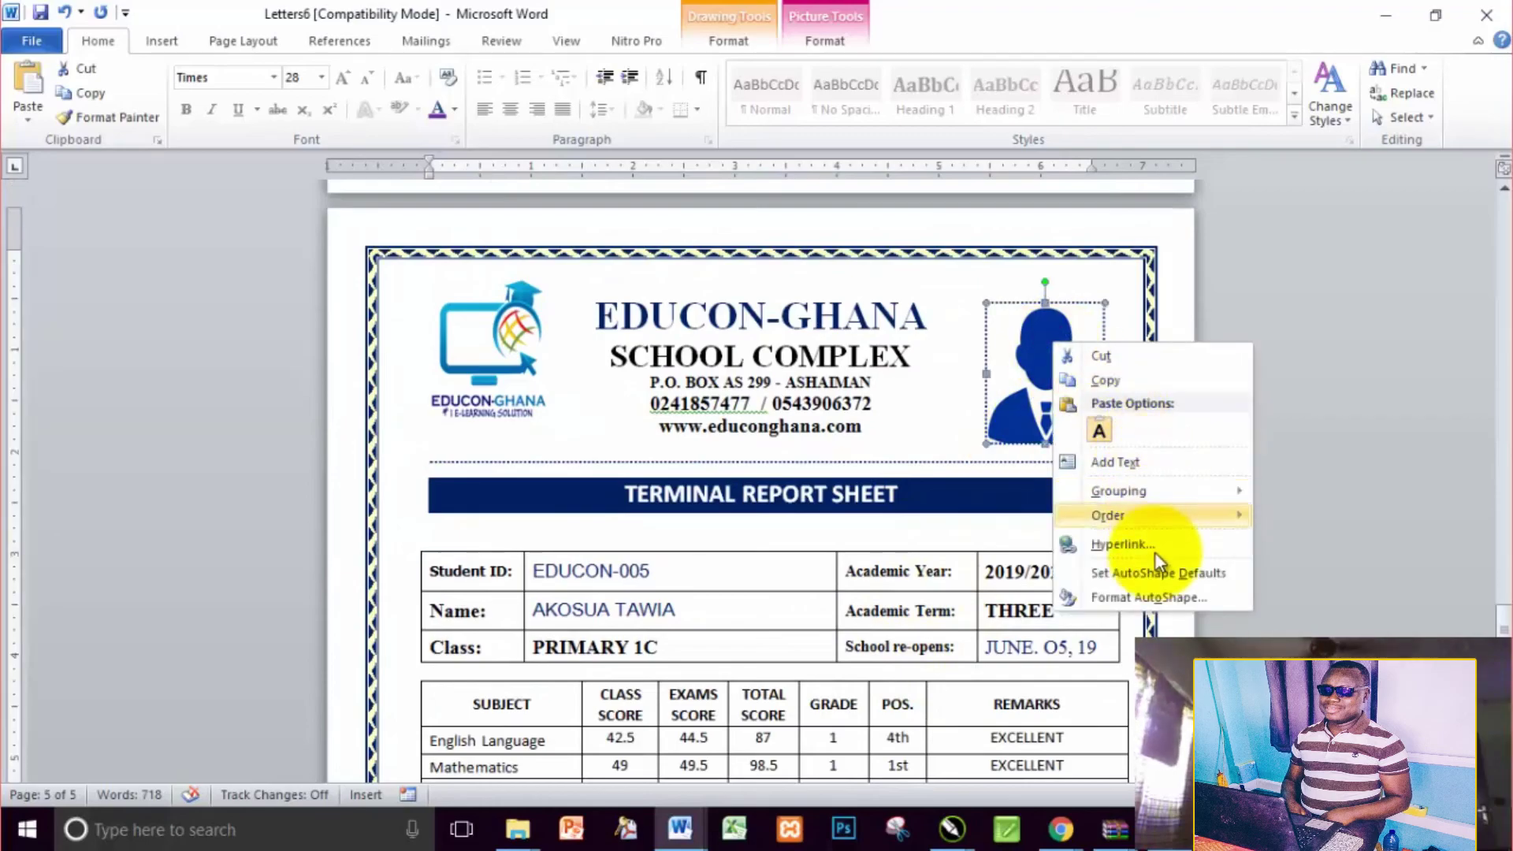
left_click(1141, 600)
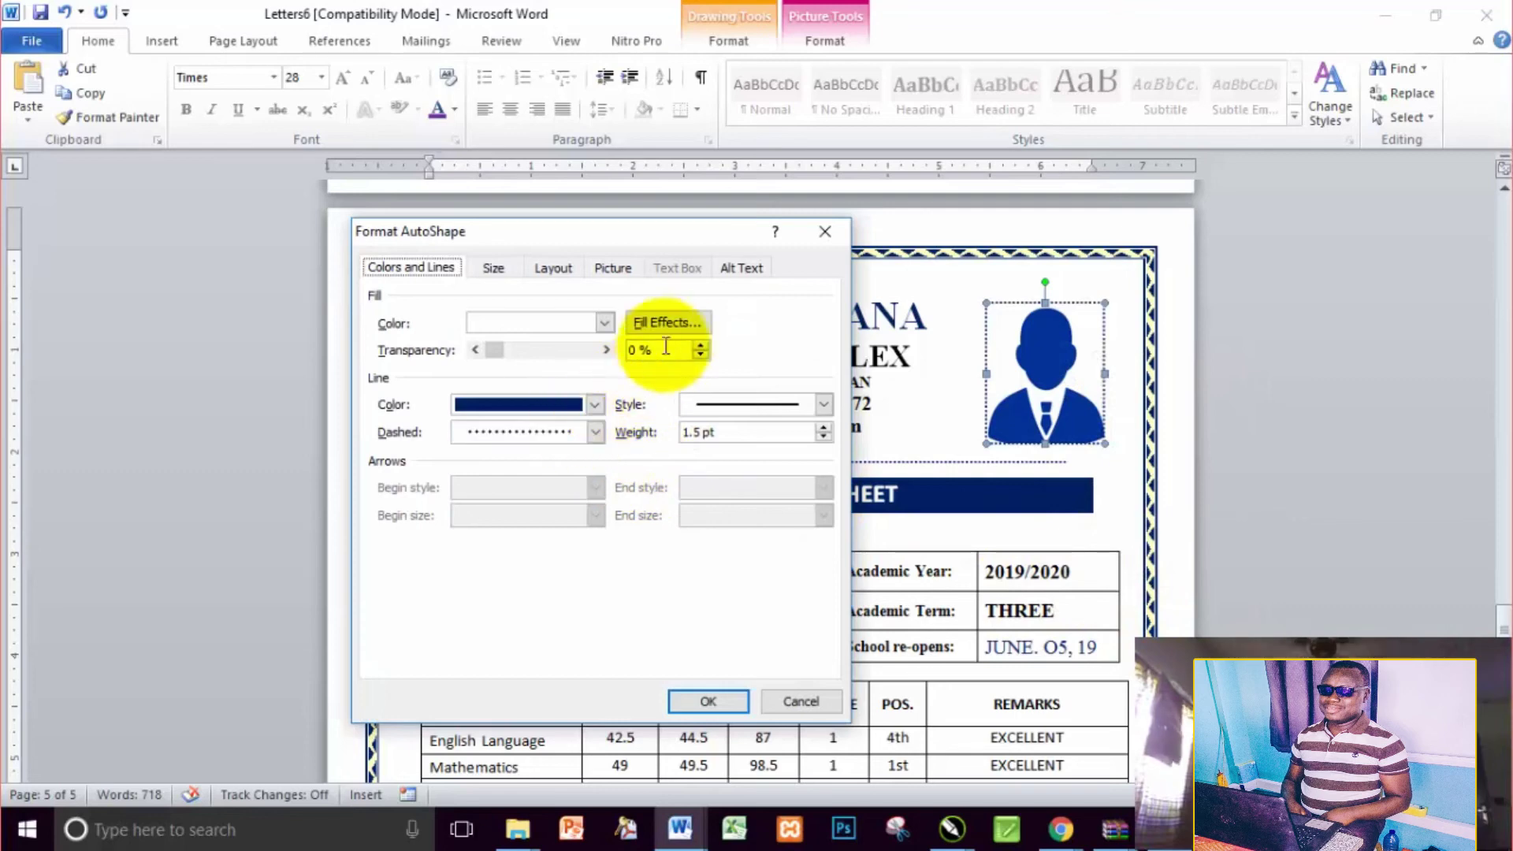
left_click(665, 323)
left_click(847, 425)
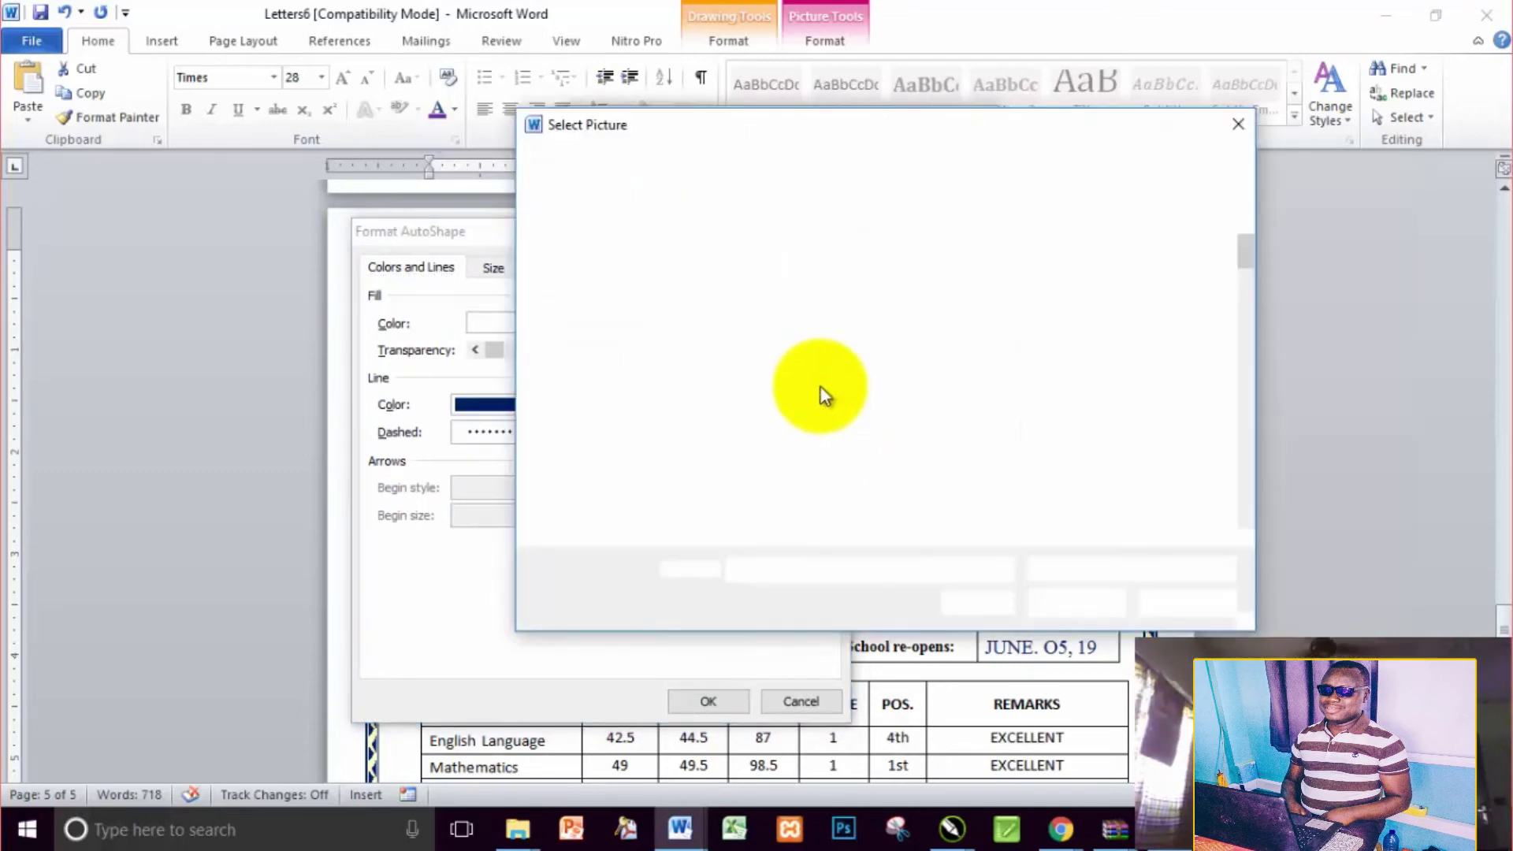
left_click(968, 391)
scroll(961, 422, "down", 10)
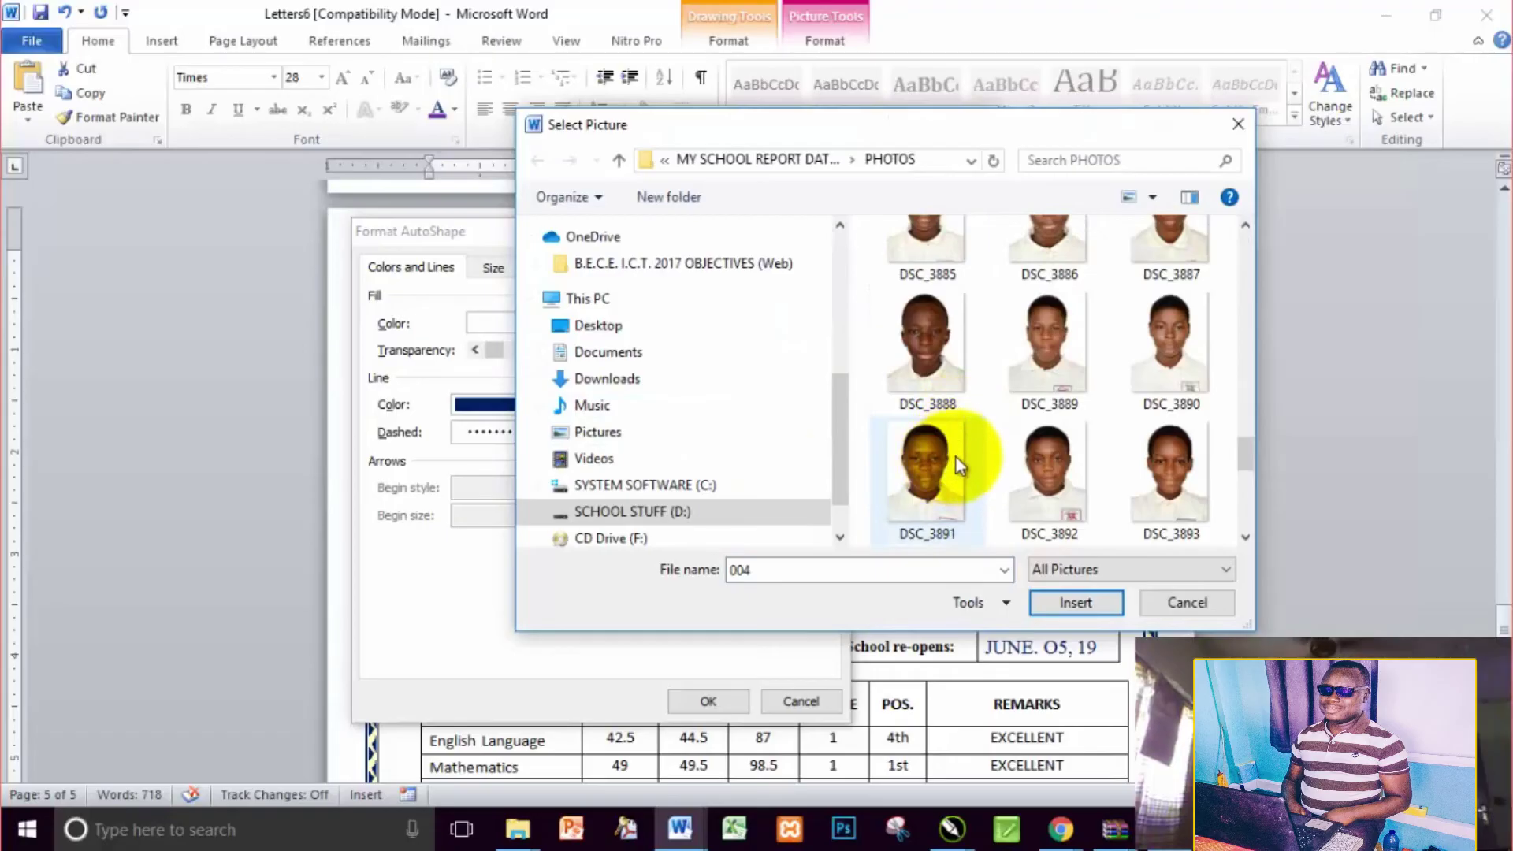
scroll(1098, 476, "down", 5)
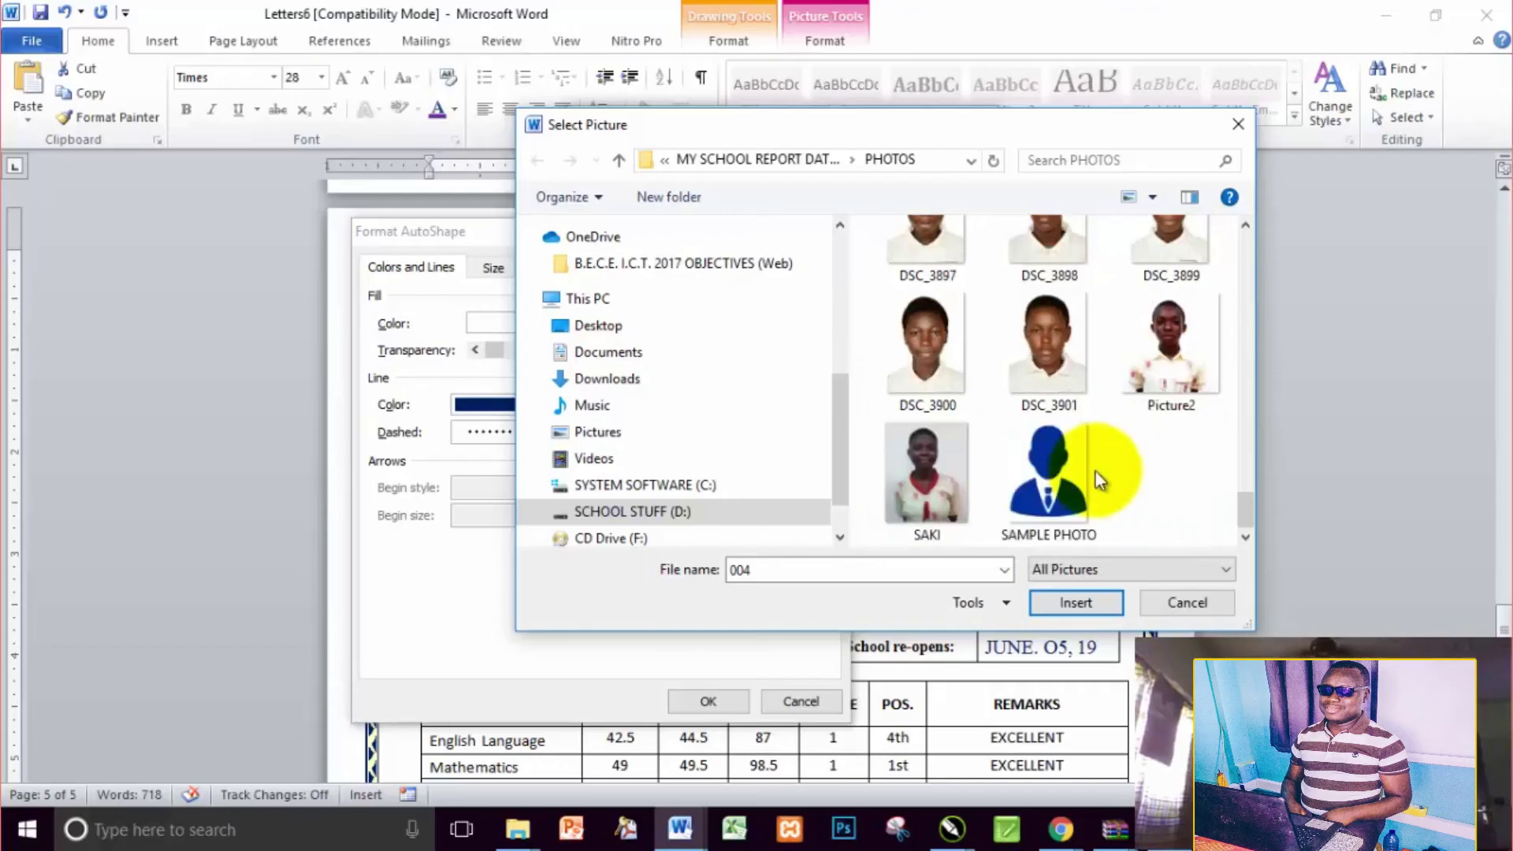
scroll(1013, 390, "up", 2)
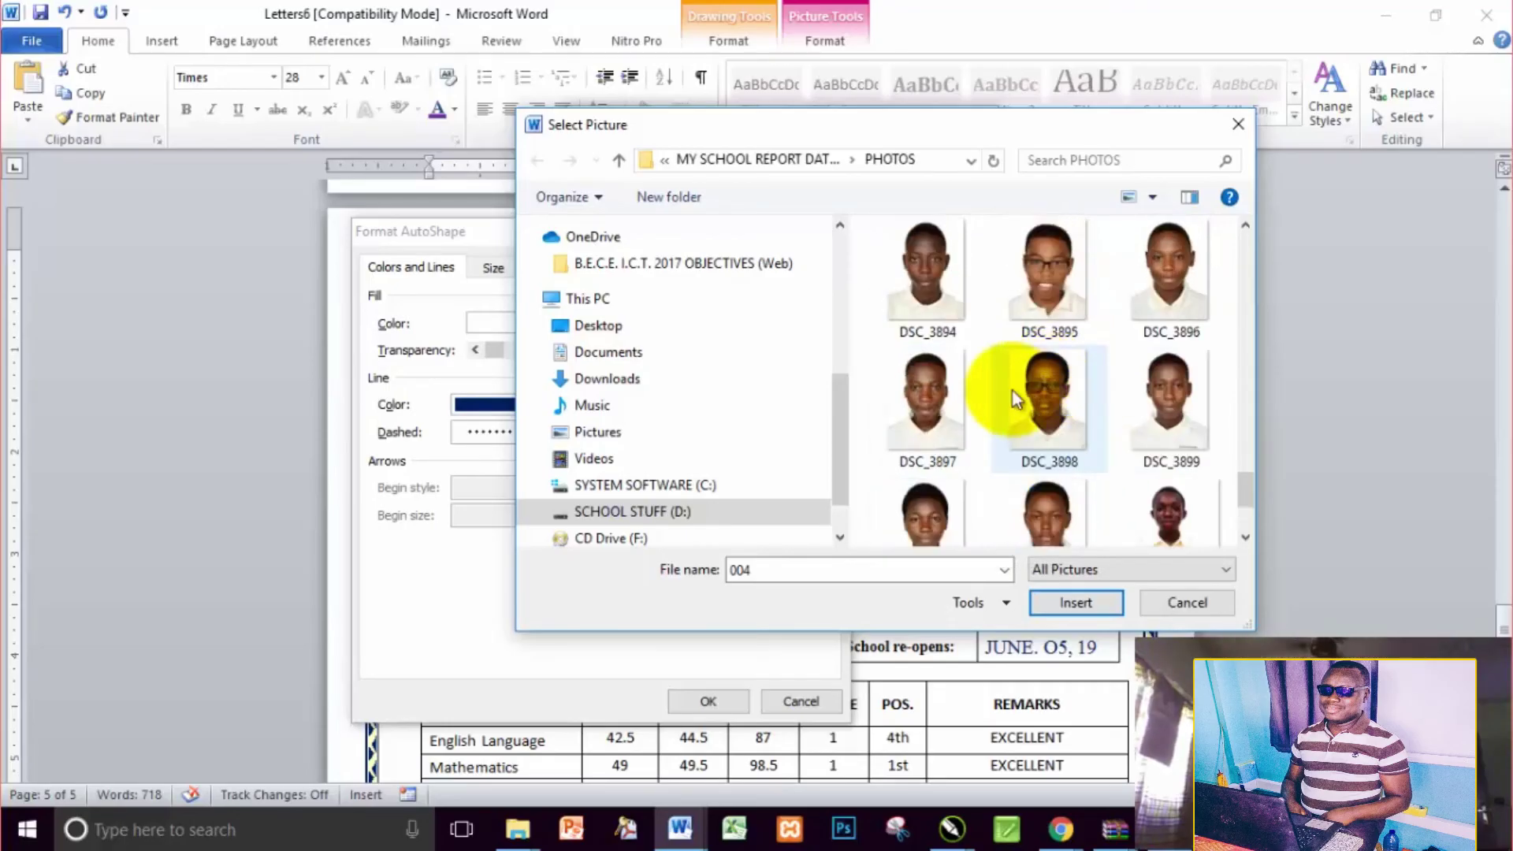
left_click(950, 327)
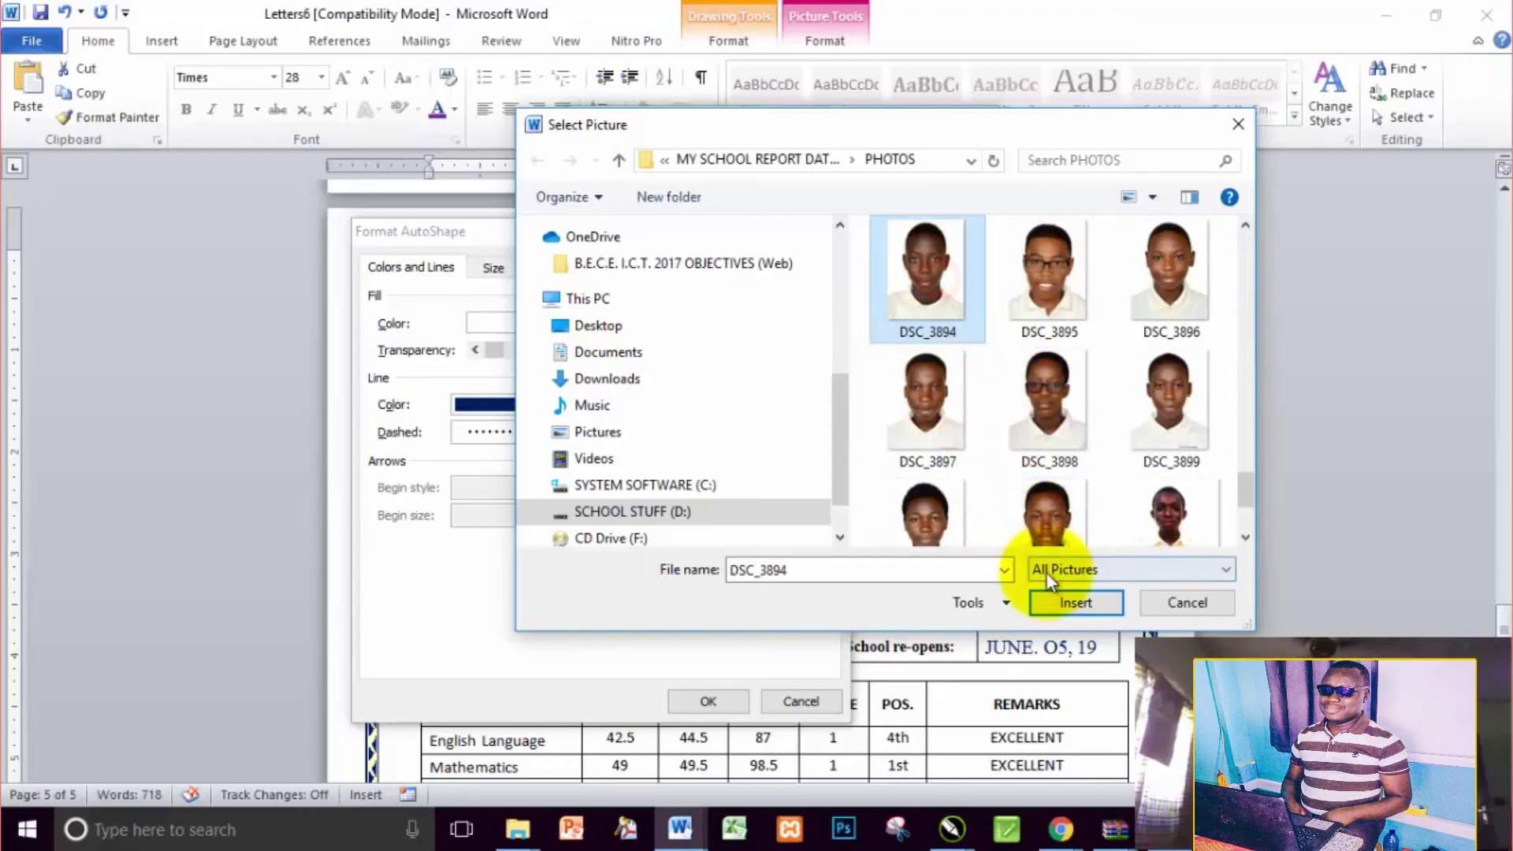
left_click(1071, 603)
left_click(854, 590)
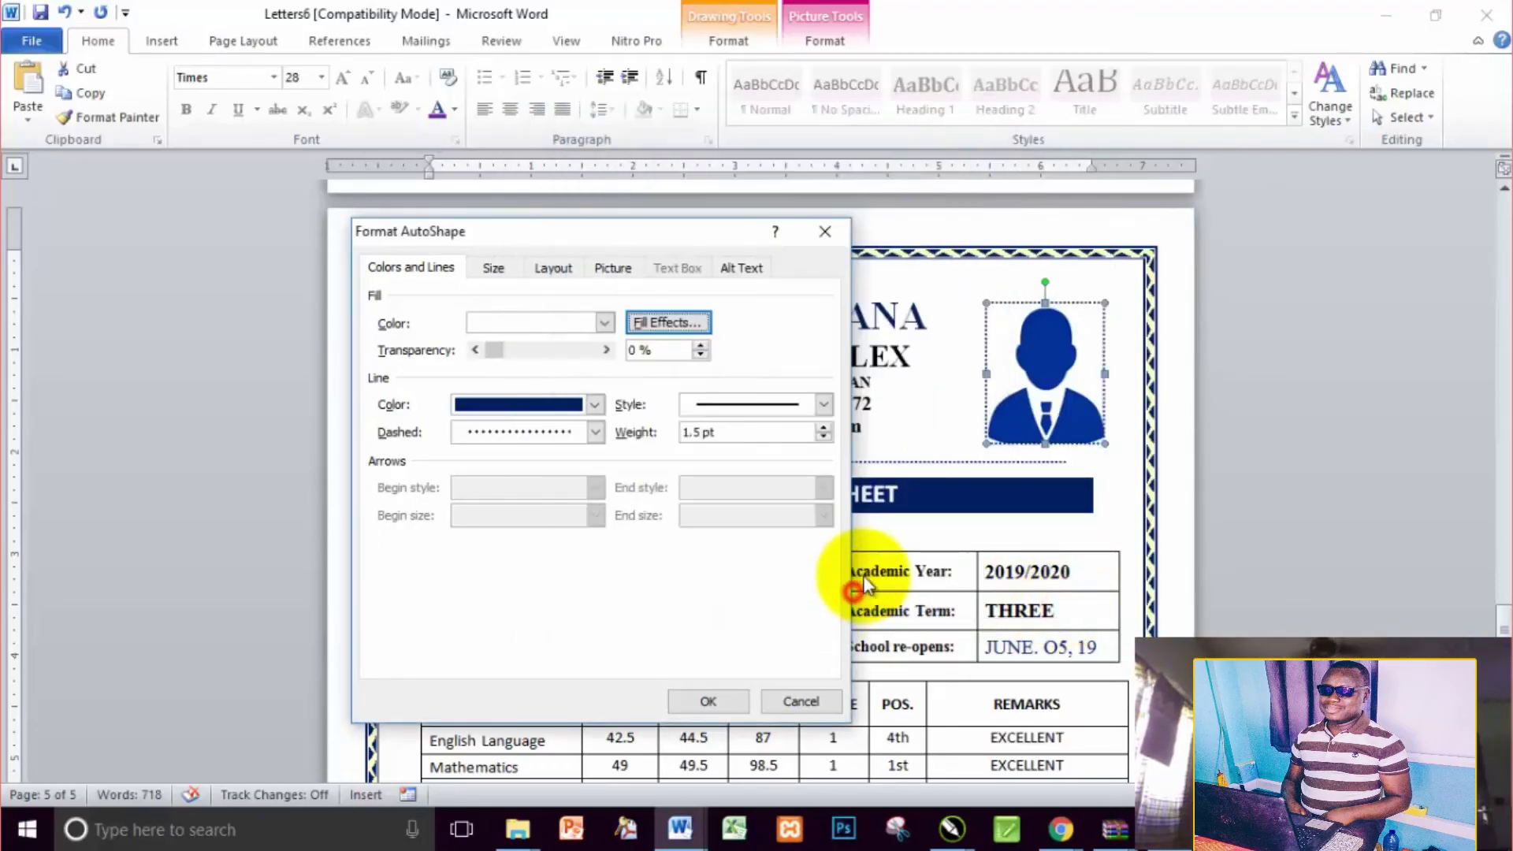
left_click(713, 698)
Fill the report card's photo shape with the picture DSC_3851 through Fill Effects
scroll(811, 606, "down", 5)
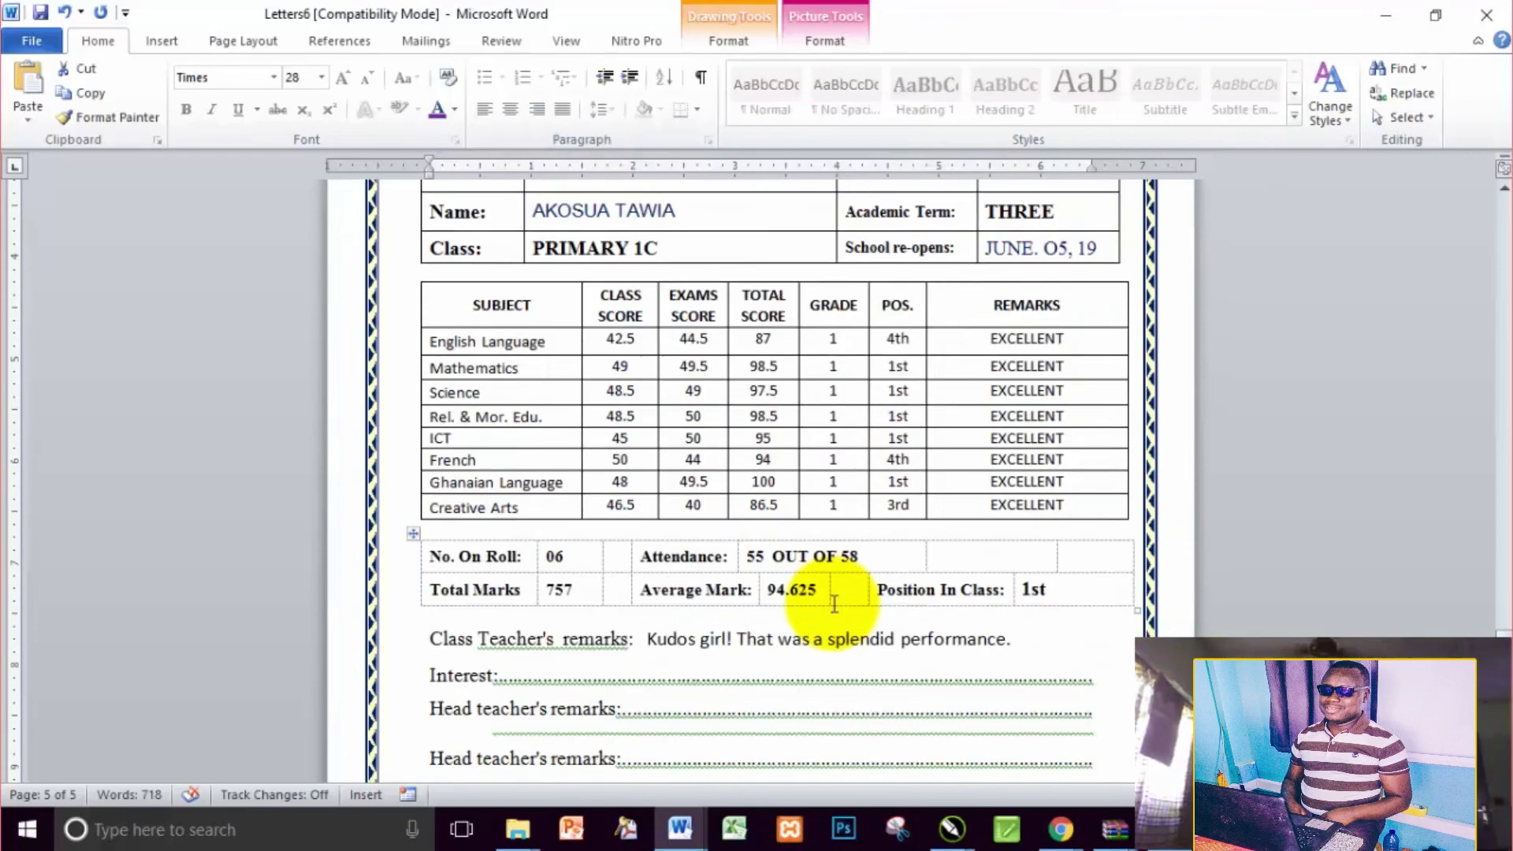
scroll(833, 603, "up", 8)
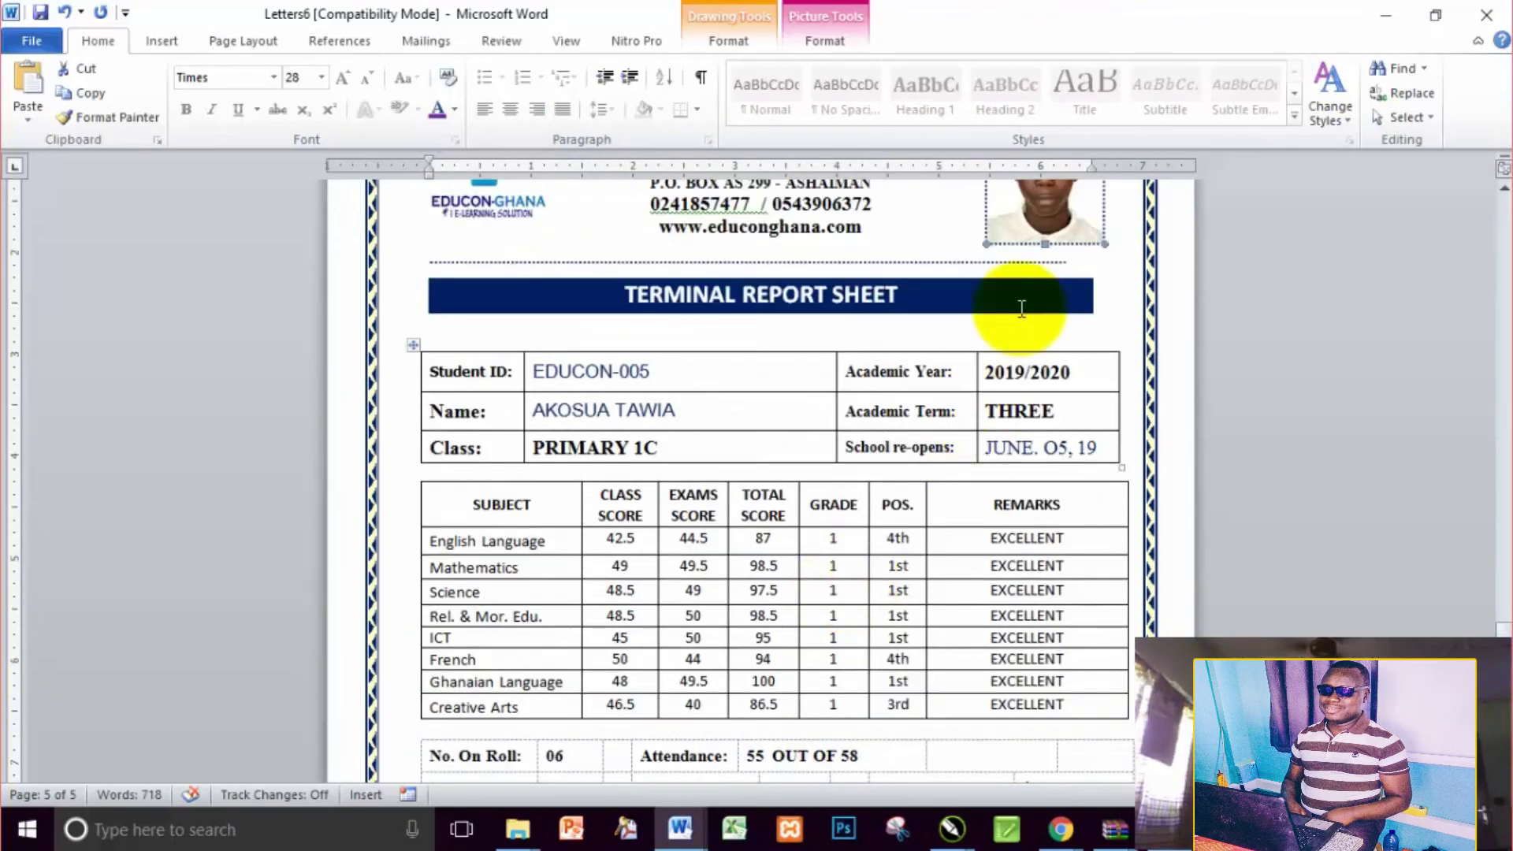
right_click(1070, 238)
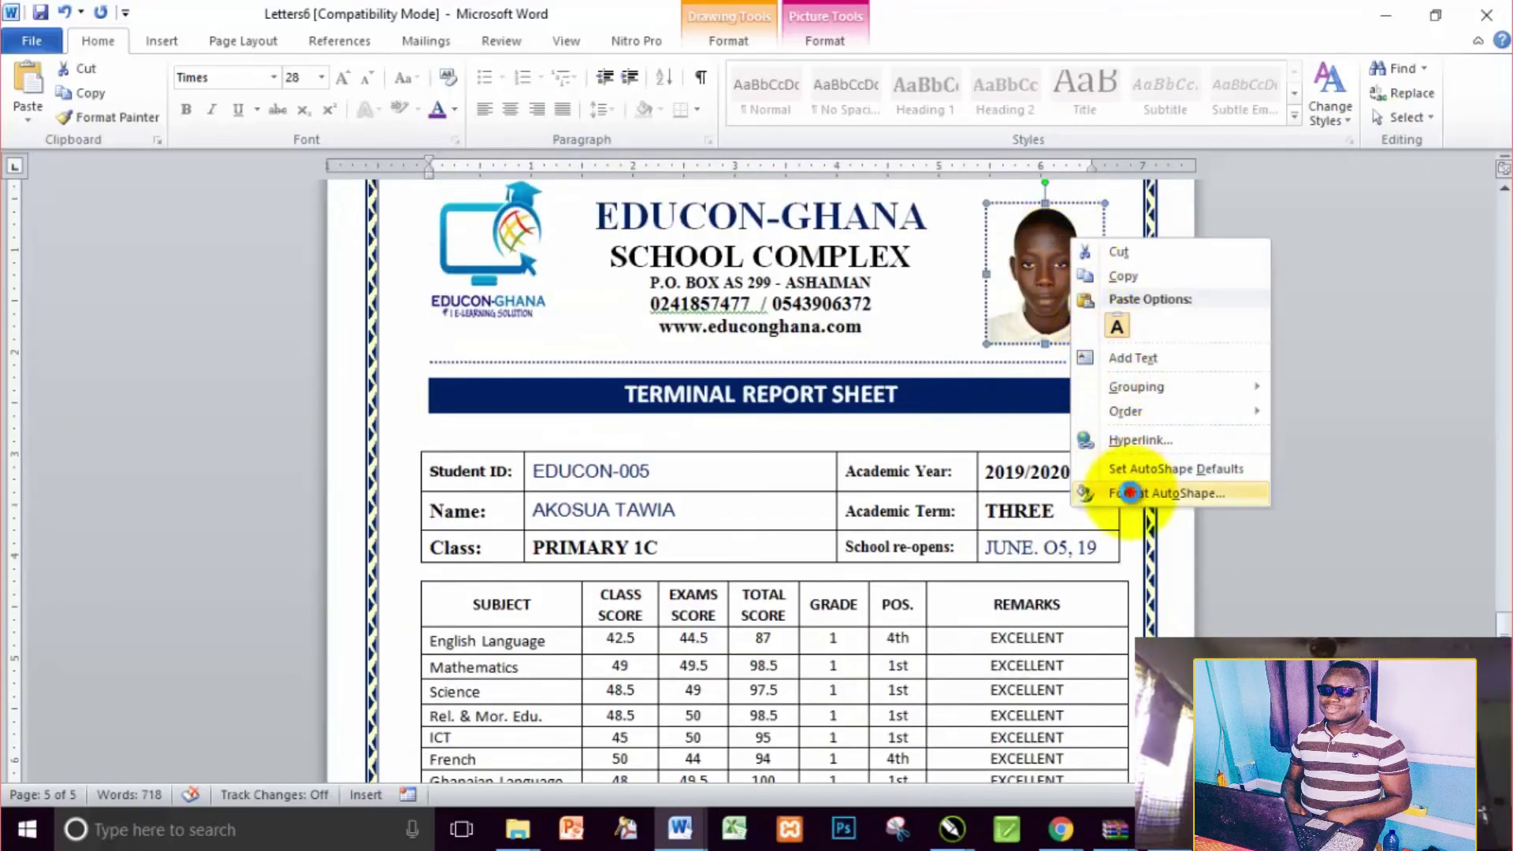
left_click(1130, 494)
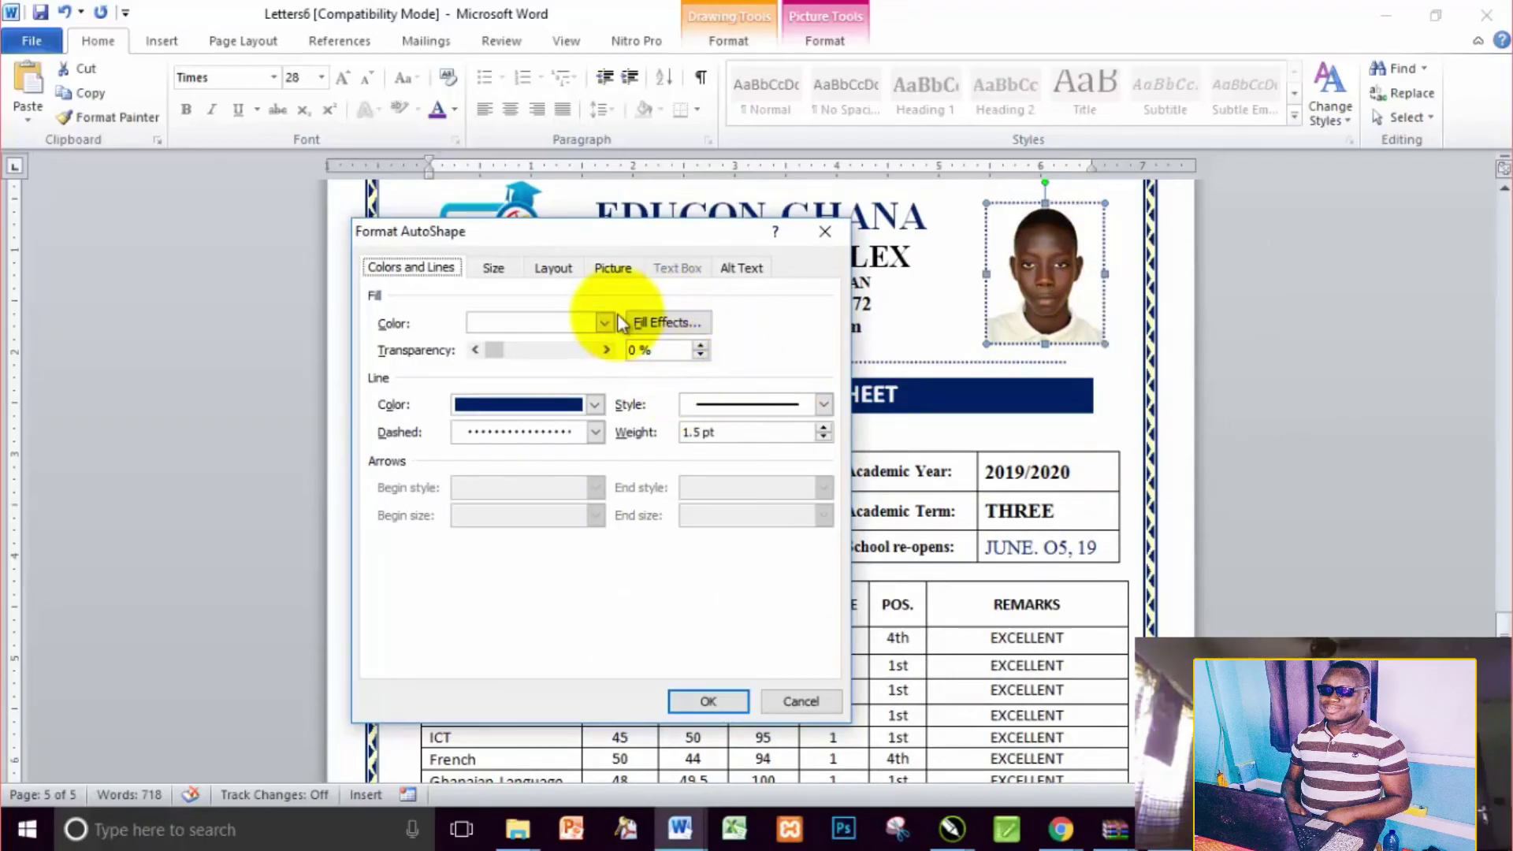
left_click(662, 323)
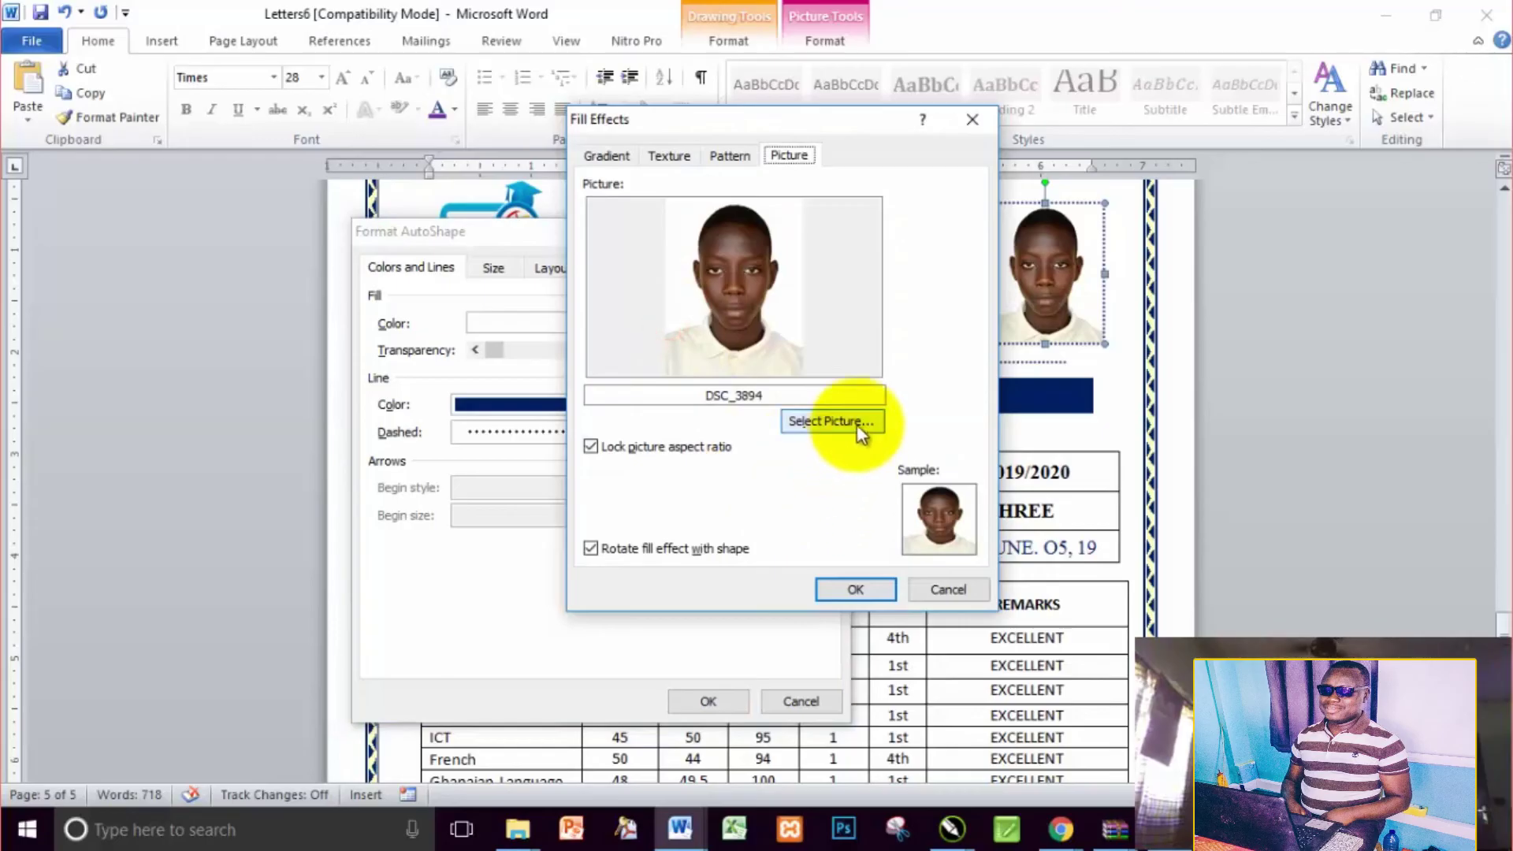
left_click(859, 422)
scroll(989, 430, "down", 10)
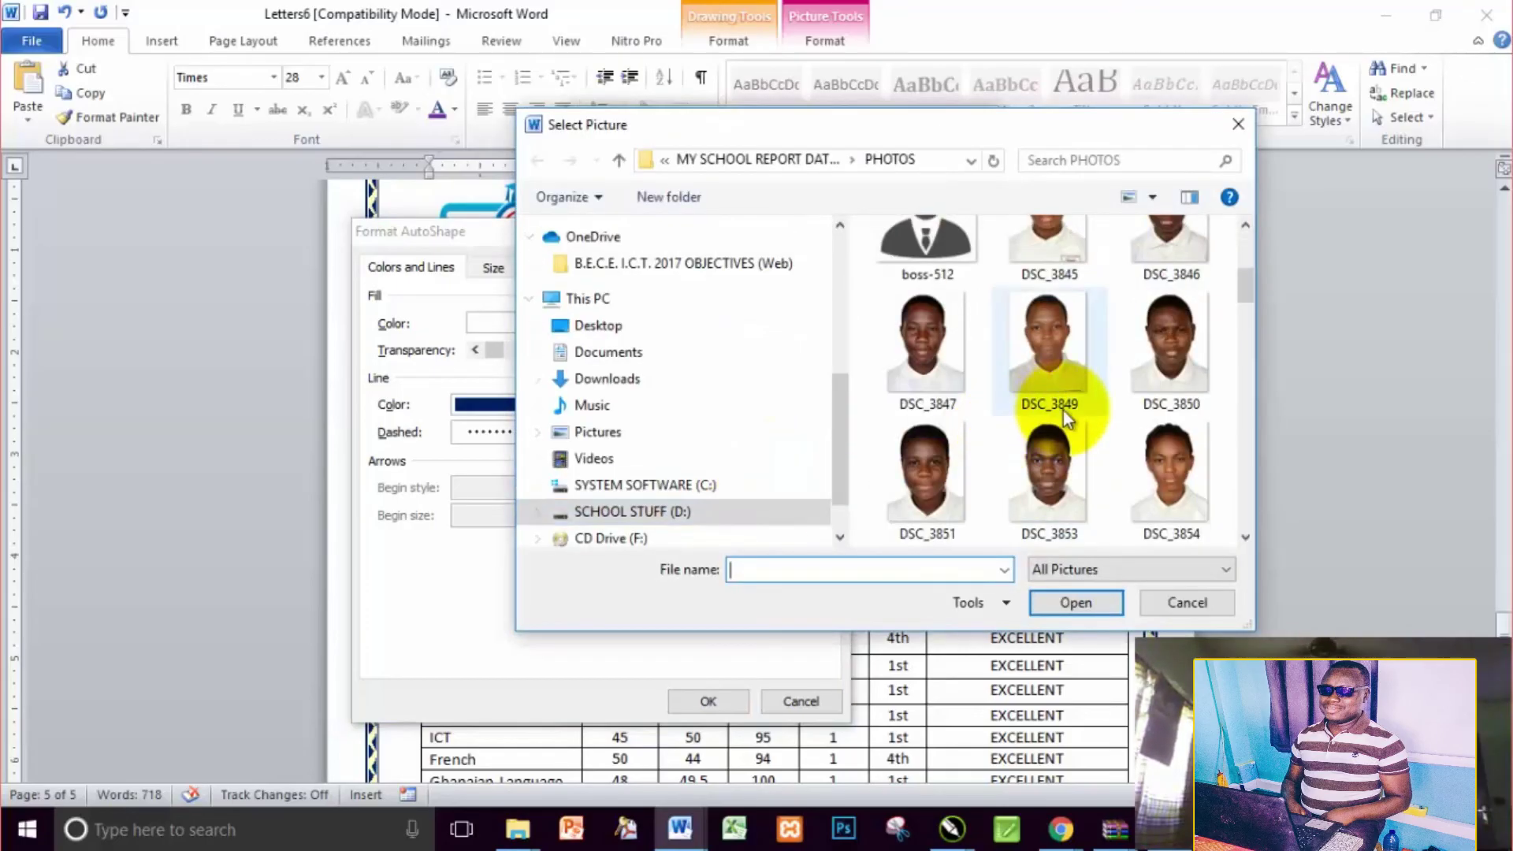
left_click(922, 473)
left_click(1076, 602)
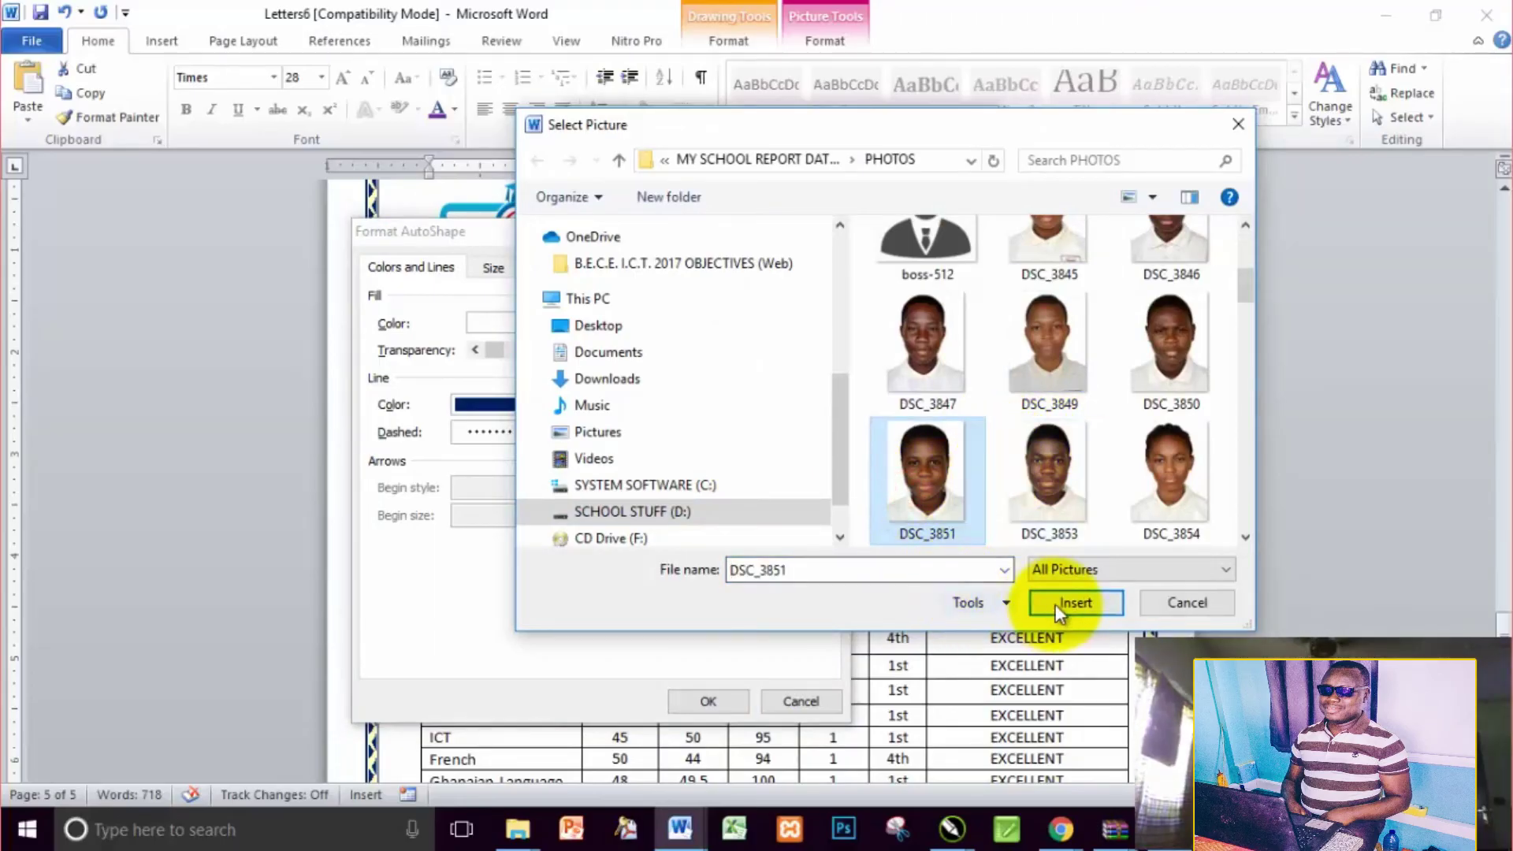
left_click(855, 589)
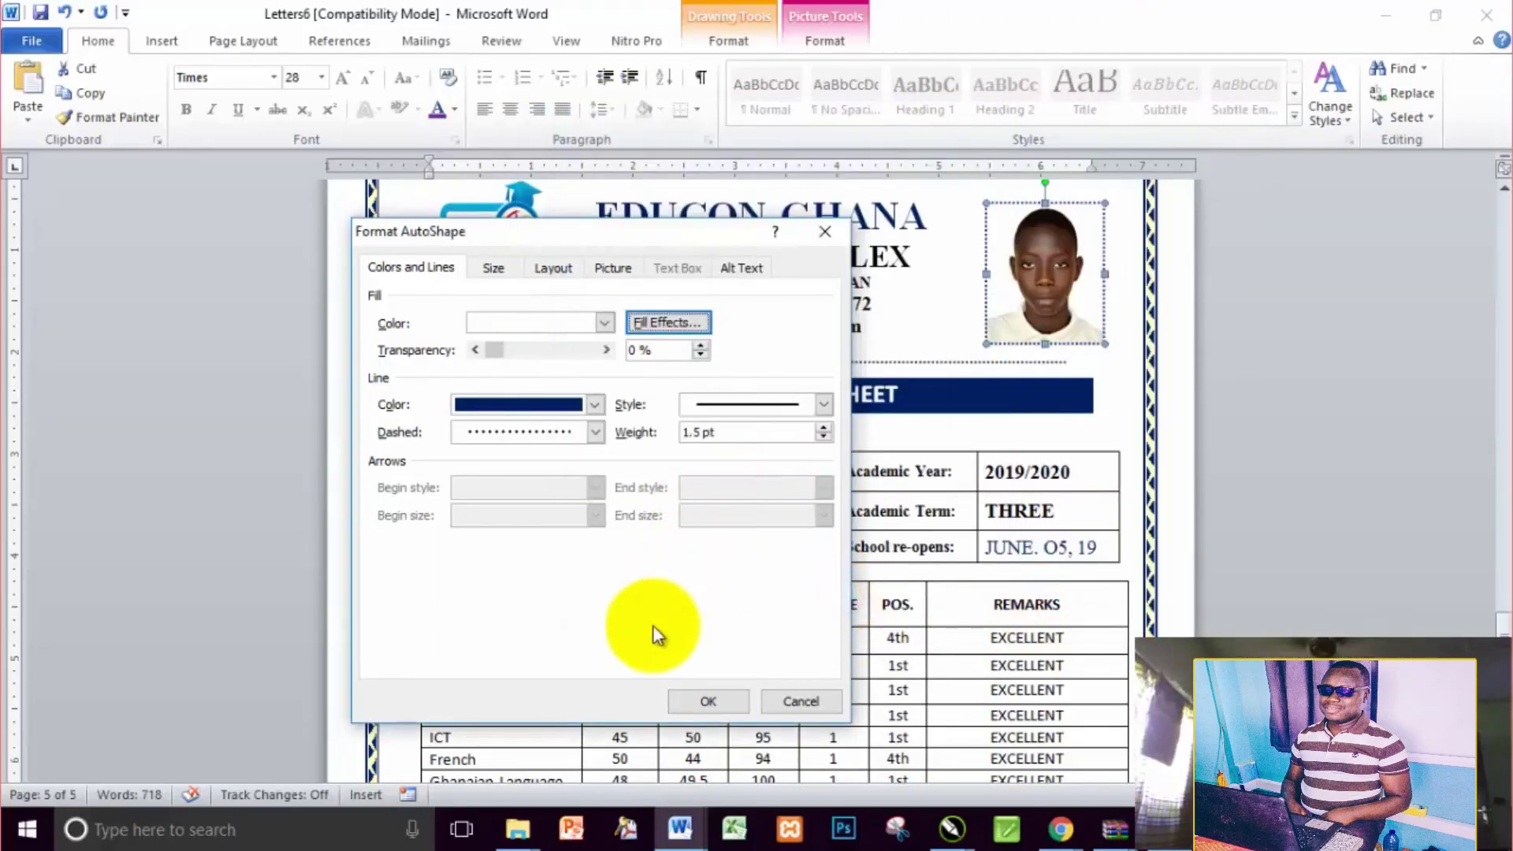
left_click(709, 700)
scroll(716, 541, "down", 8)
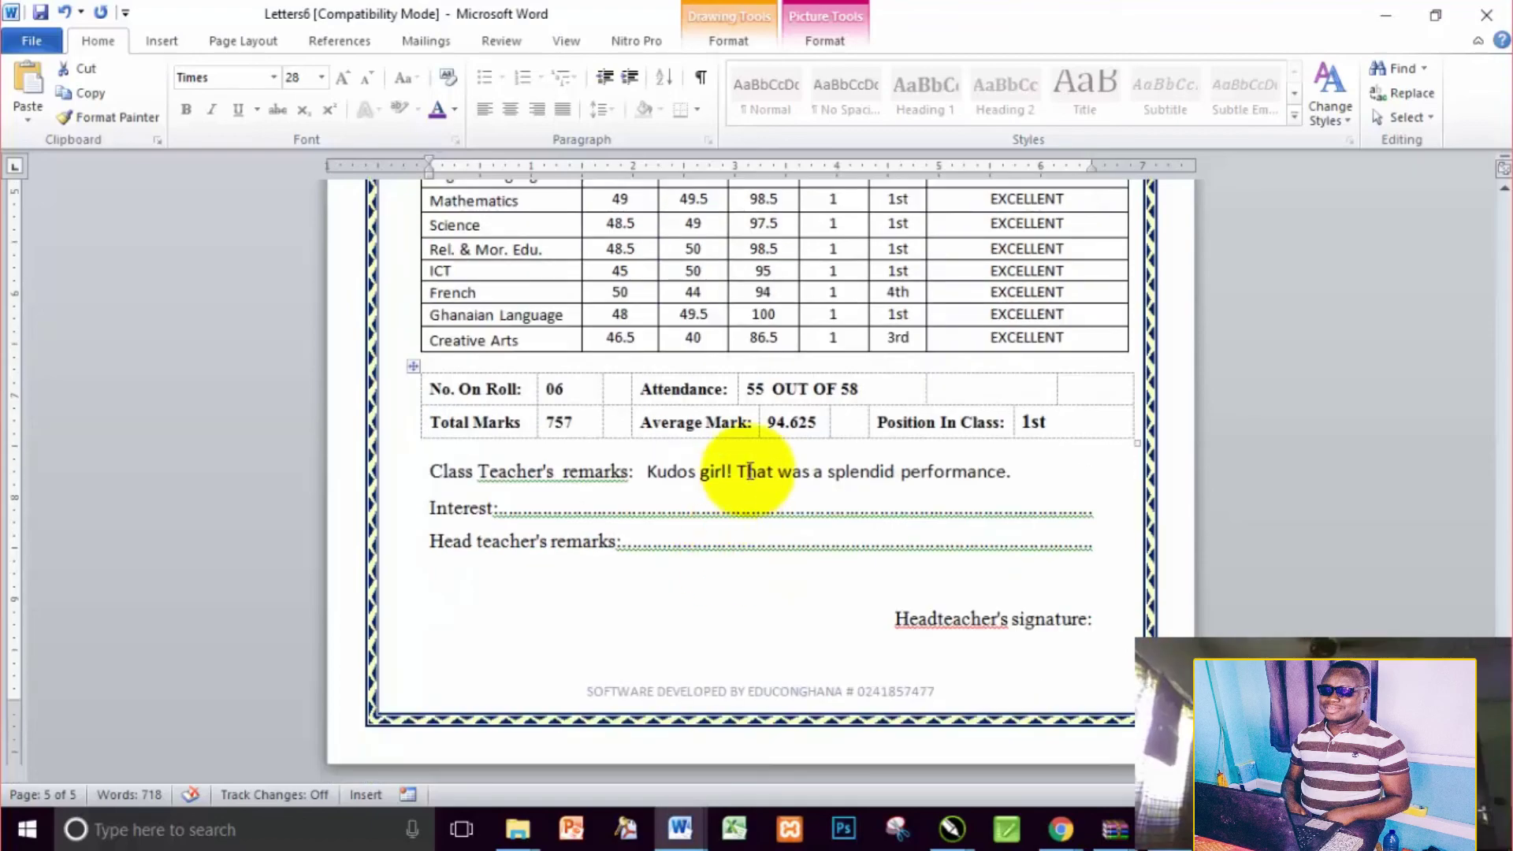
scroll(717, 540, "up", 10)
Scroll back through the merged report cards to the EDUCON-002 pupil's card on page 2
mouse_move(1503, 621)
left_mouse_down()
mouse_move(1487, 217)
mouse_move(1502, 480)
left_mouse_up()
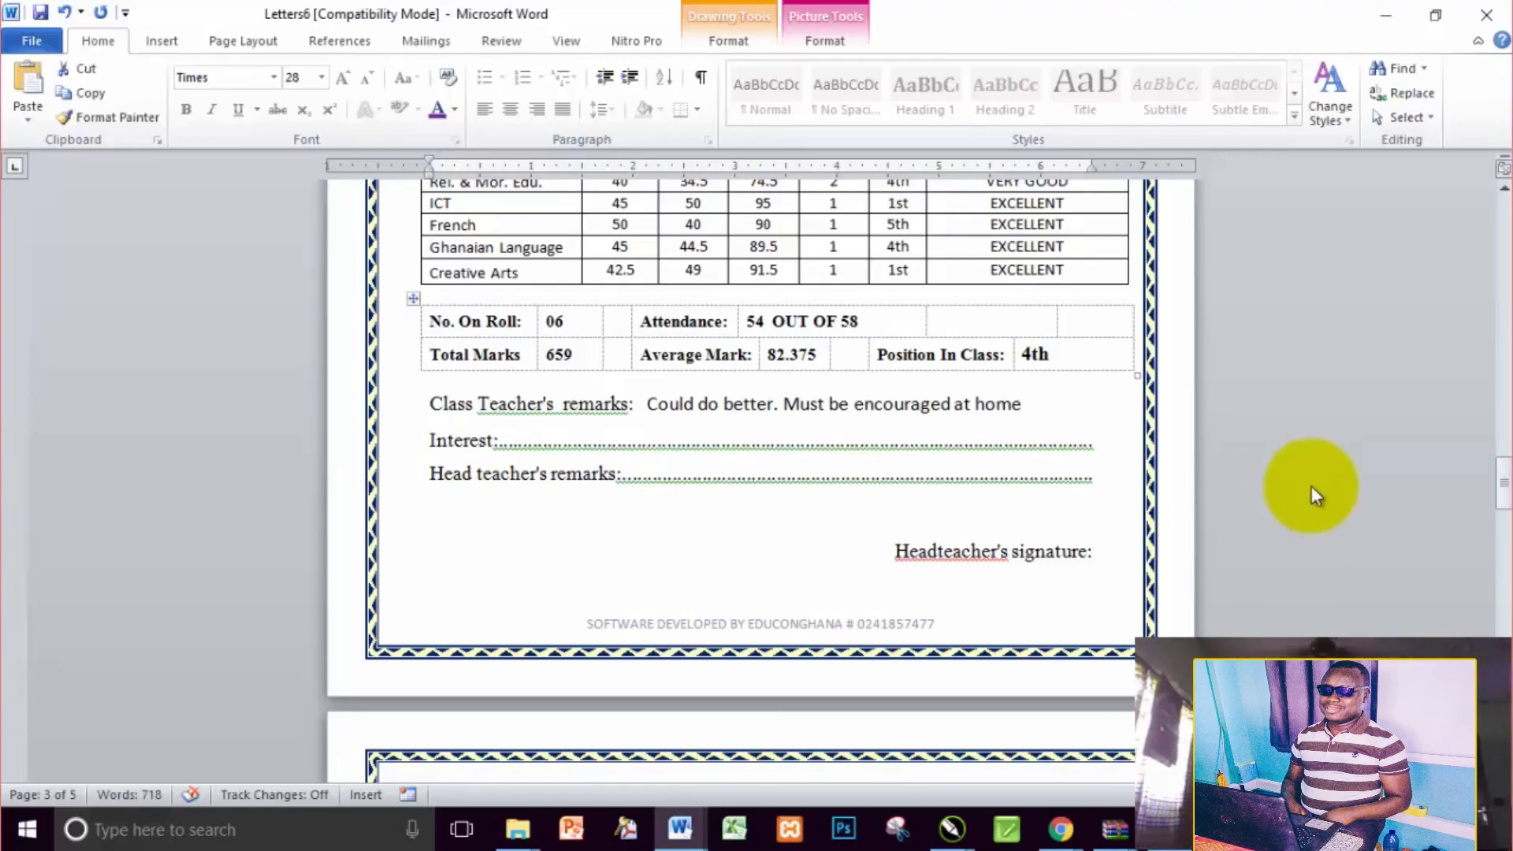
scroll(1103, 377, "up", 5)
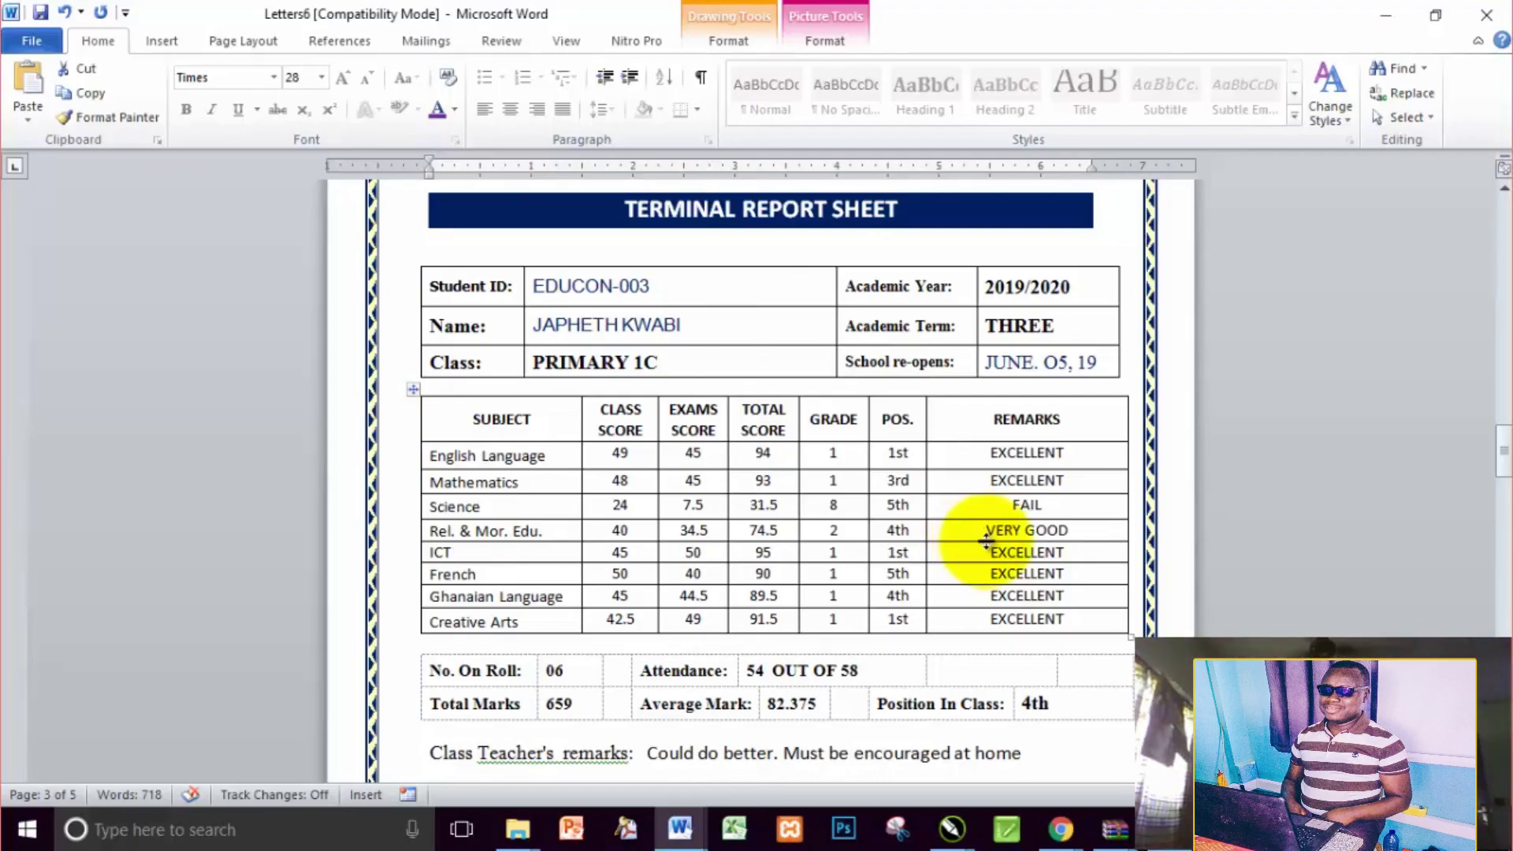
scroll(1222, 452, "up", 10)
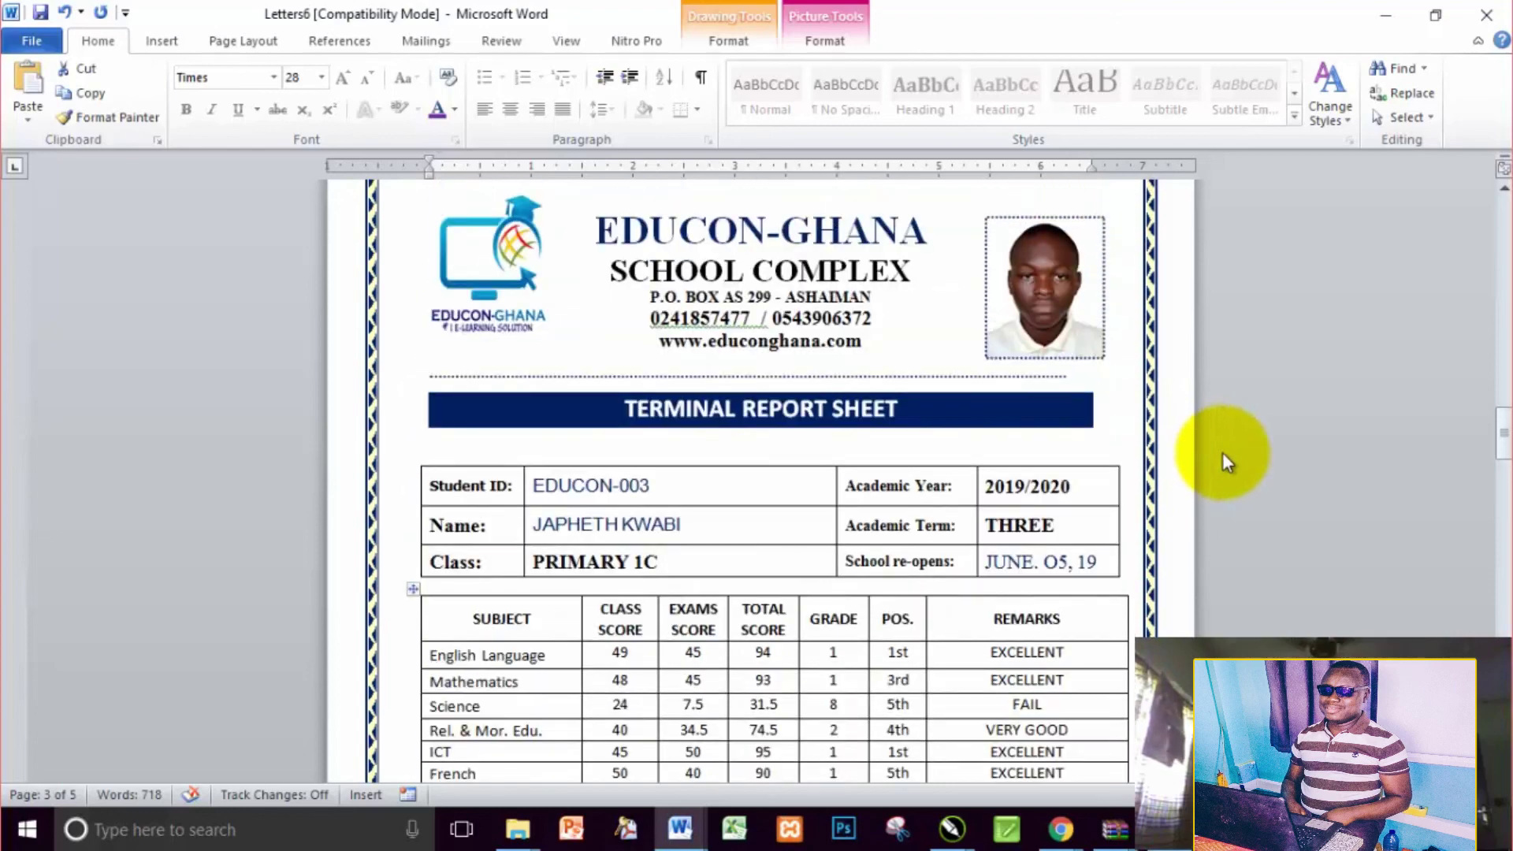
scroll(1222, 453, "up", 8)
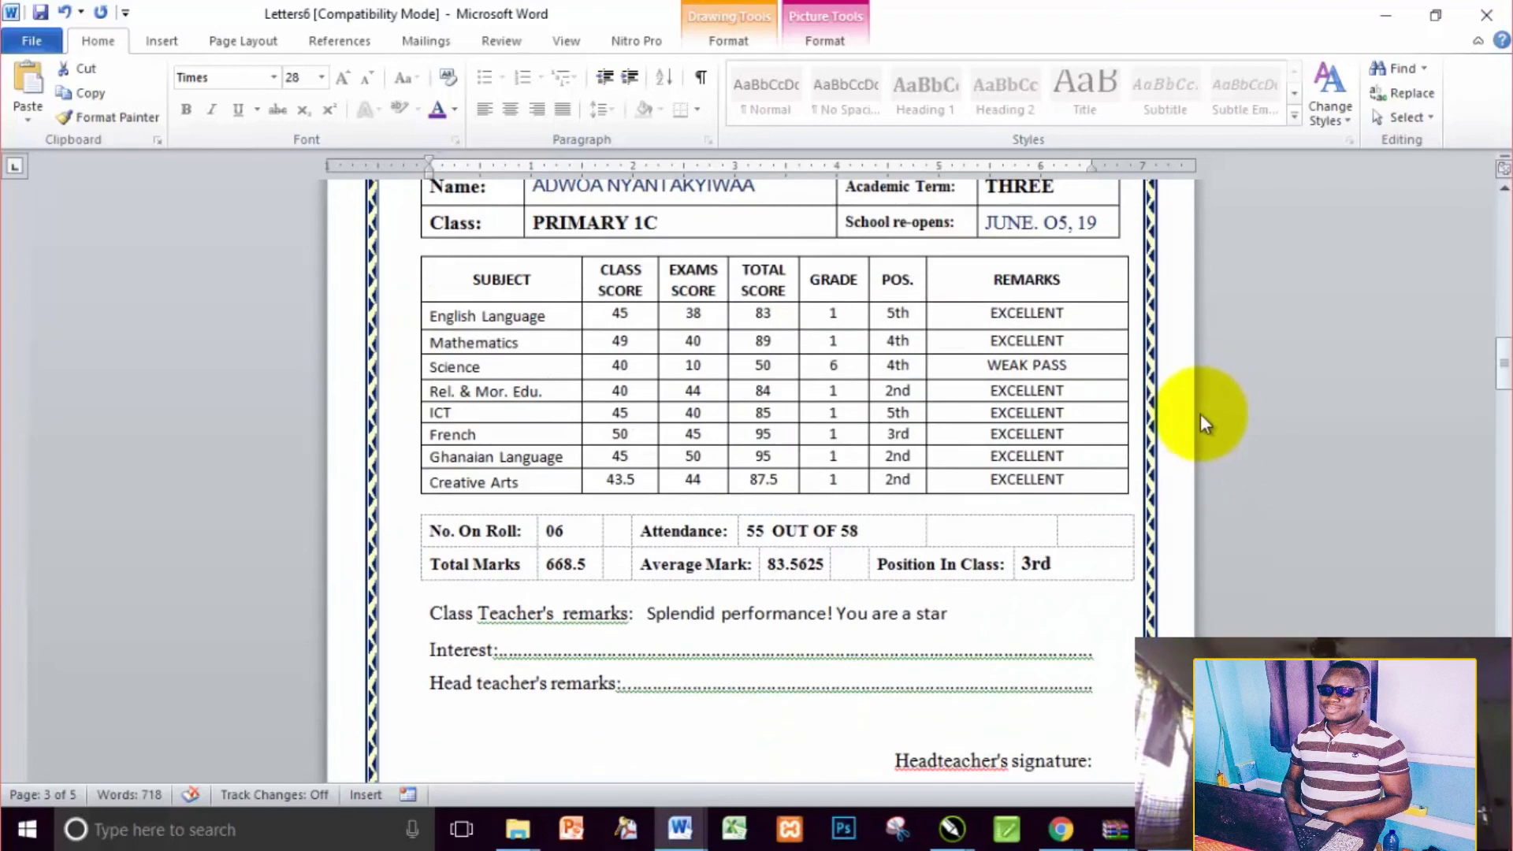
scroll(1202, 418, "down", 12)
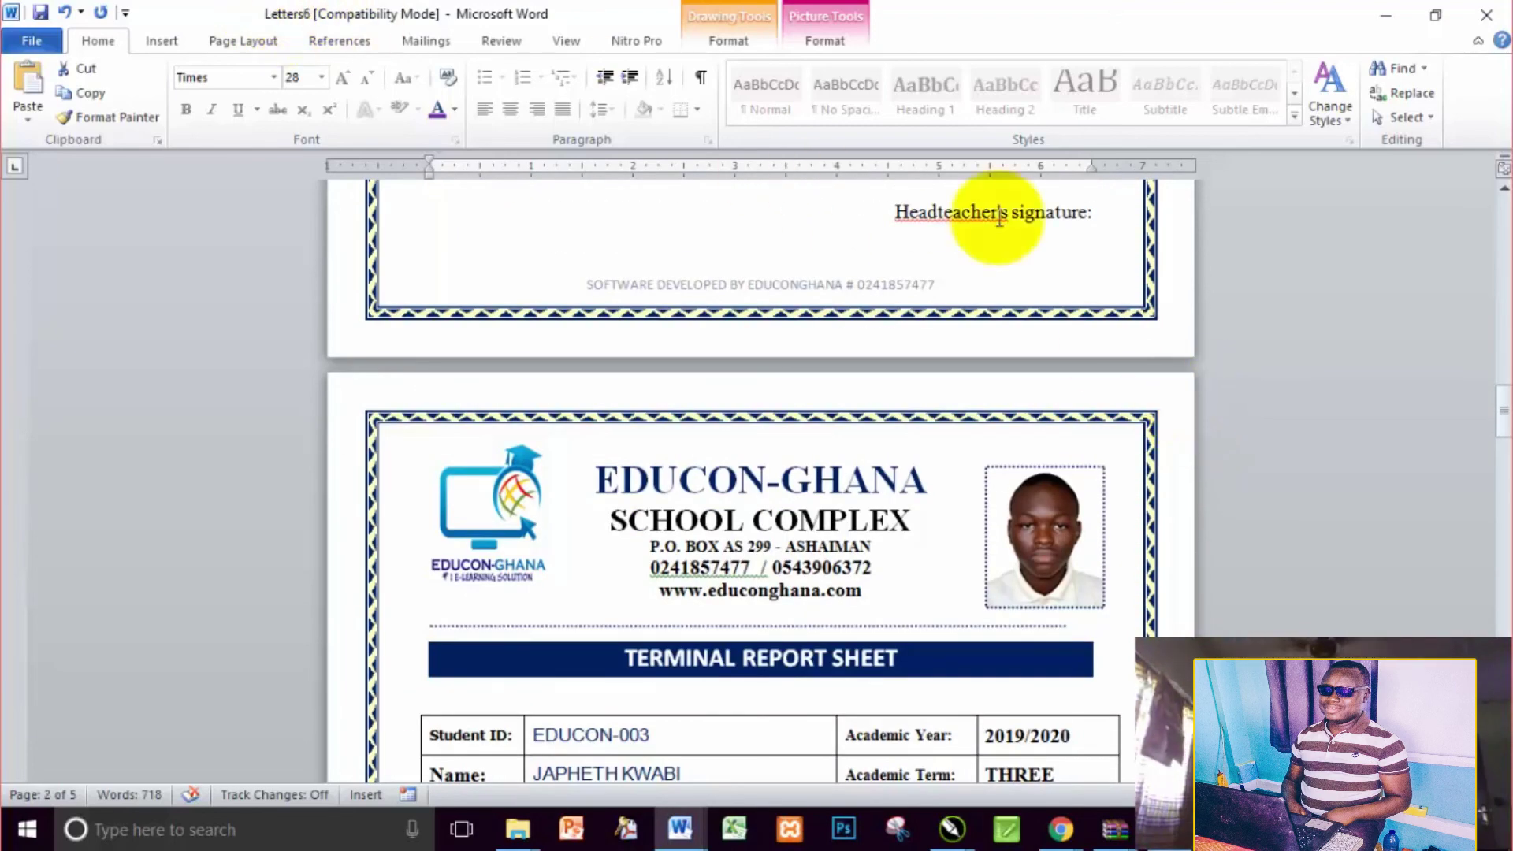
scroll(1394, 585, "up", 15)
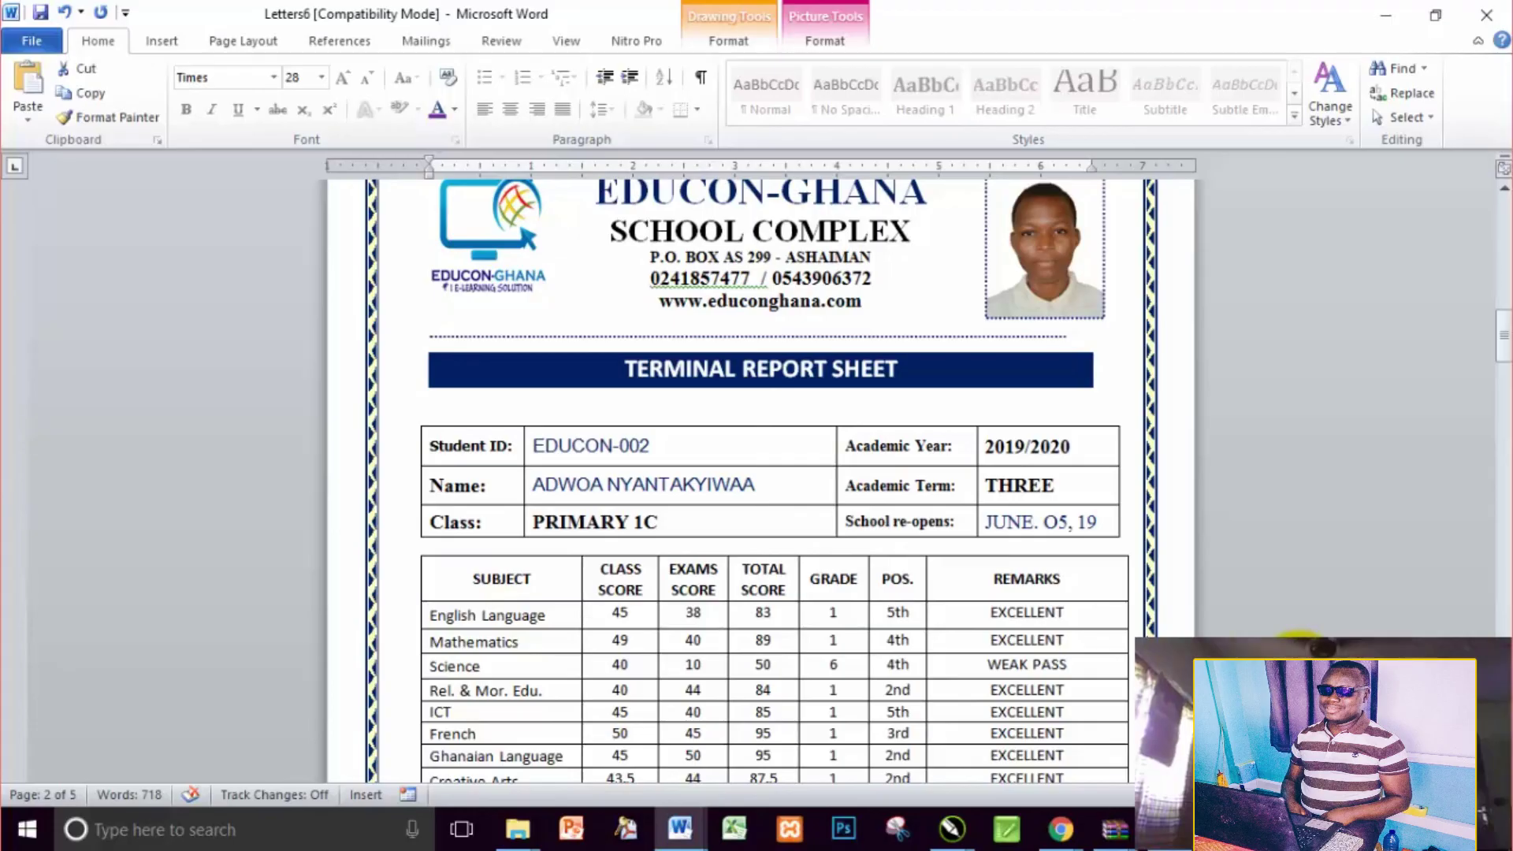
Open the print preview with Ctrl+P, showing page 1 of 5, the EDUCON-001 card
key("ctrl+p")
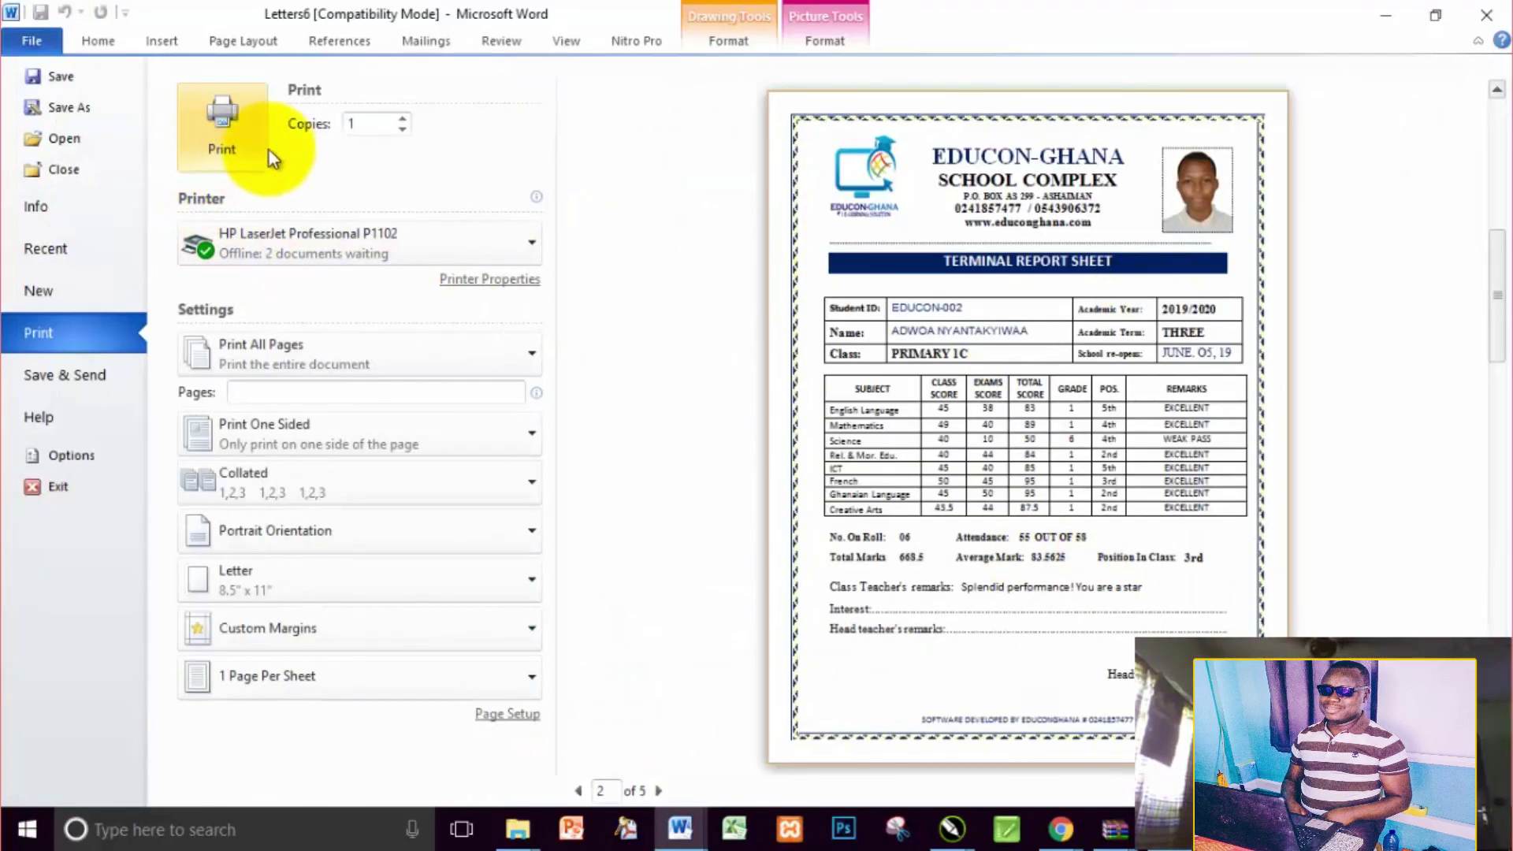
scroll(1275, 588, "down", 3)
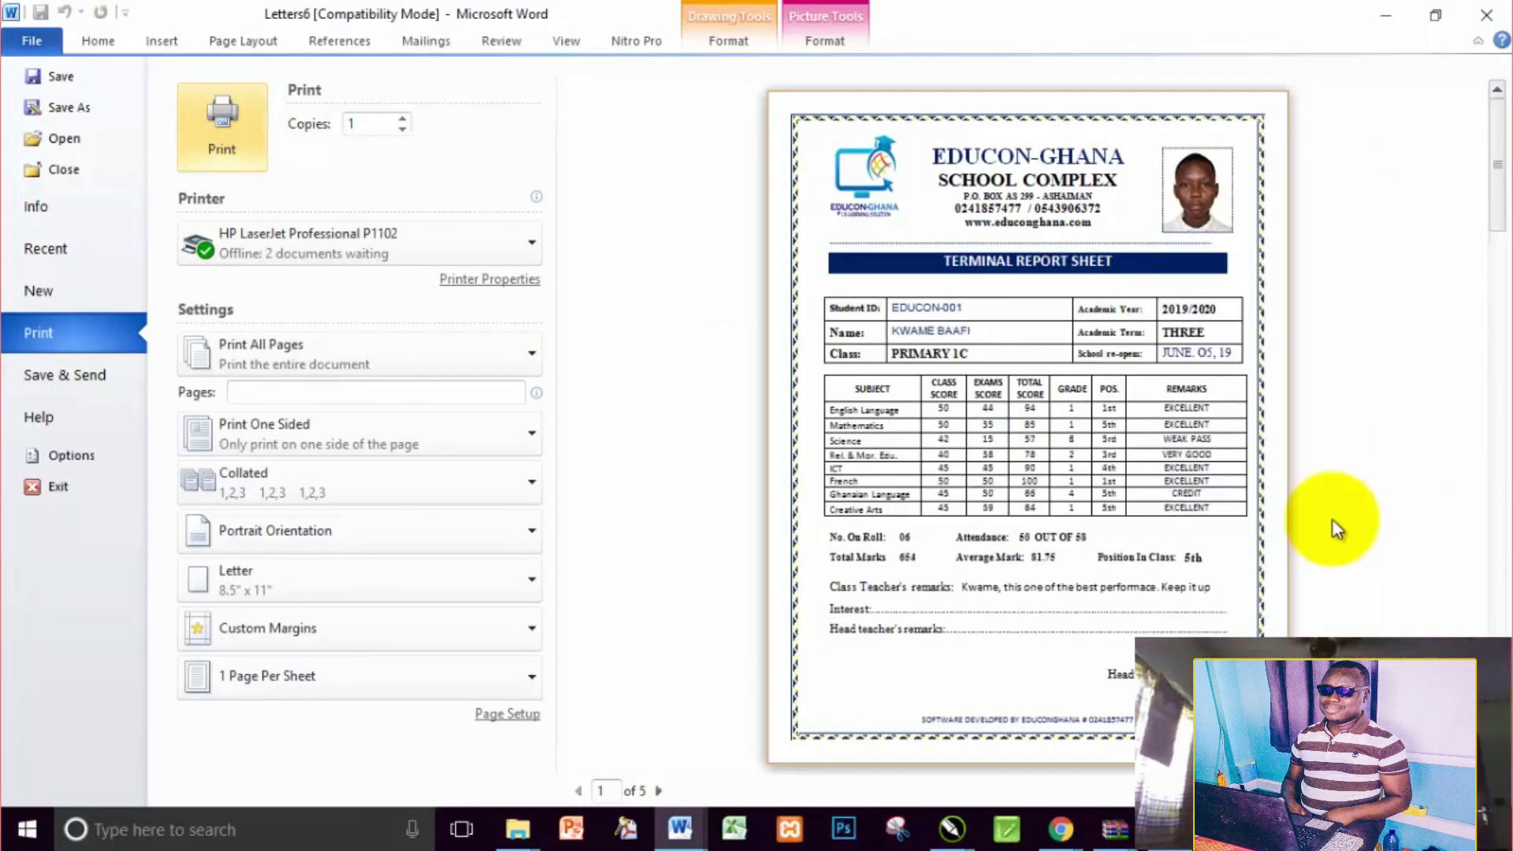
scroll(1337, 528, "up", 4)
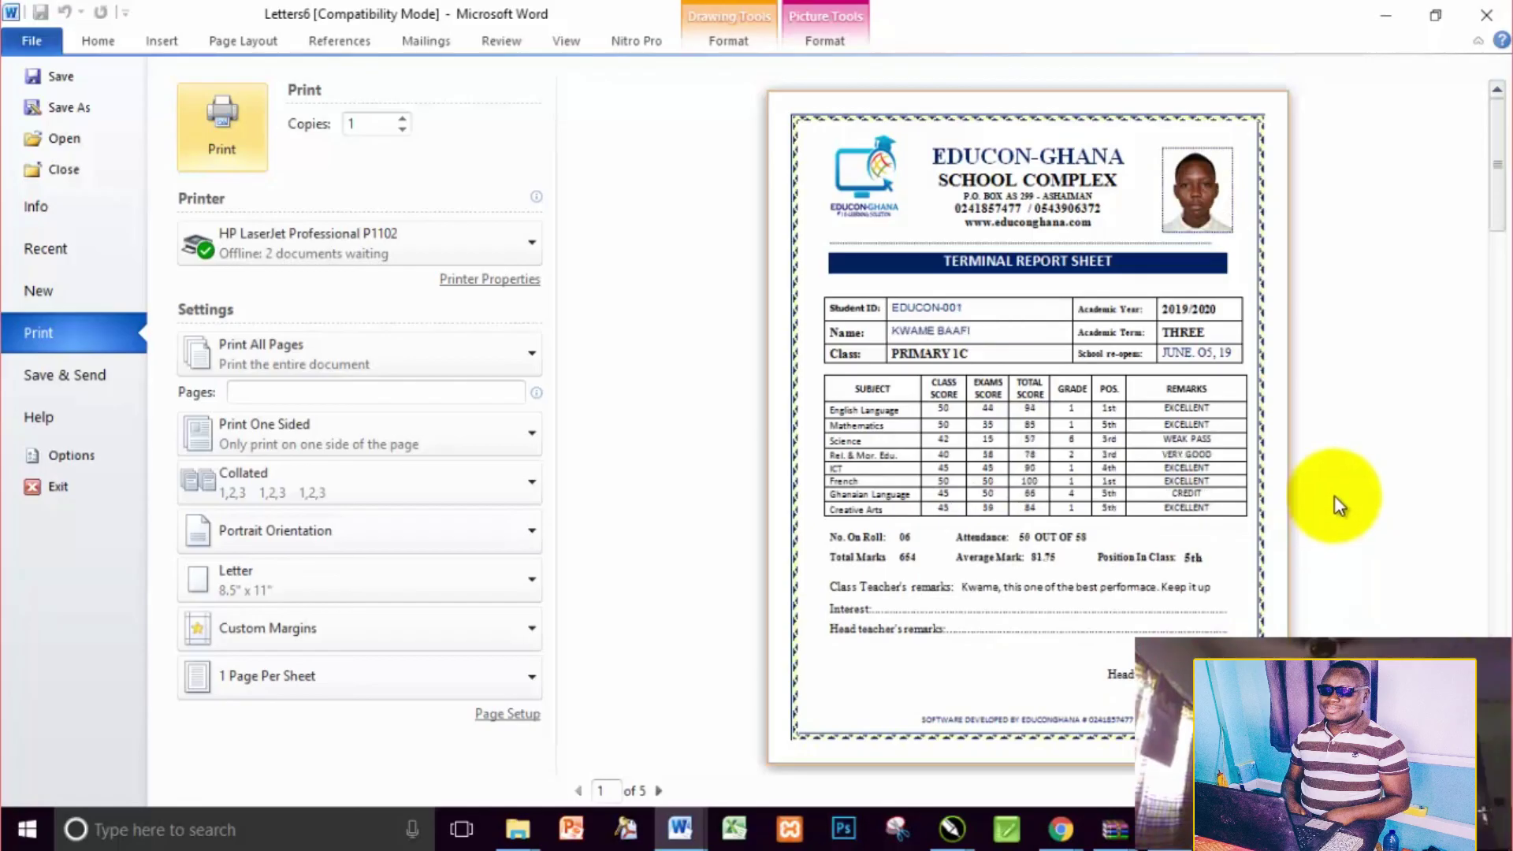